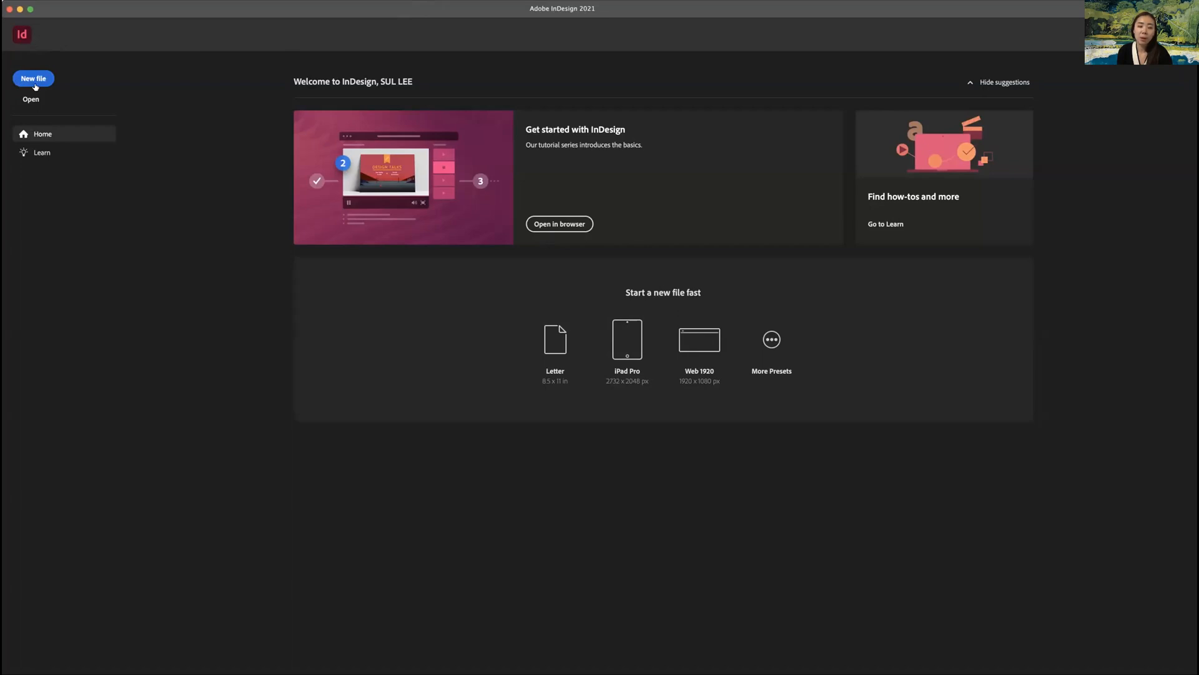
# Start a new document and set its units to inches.
pyautogui.click(25, 82)
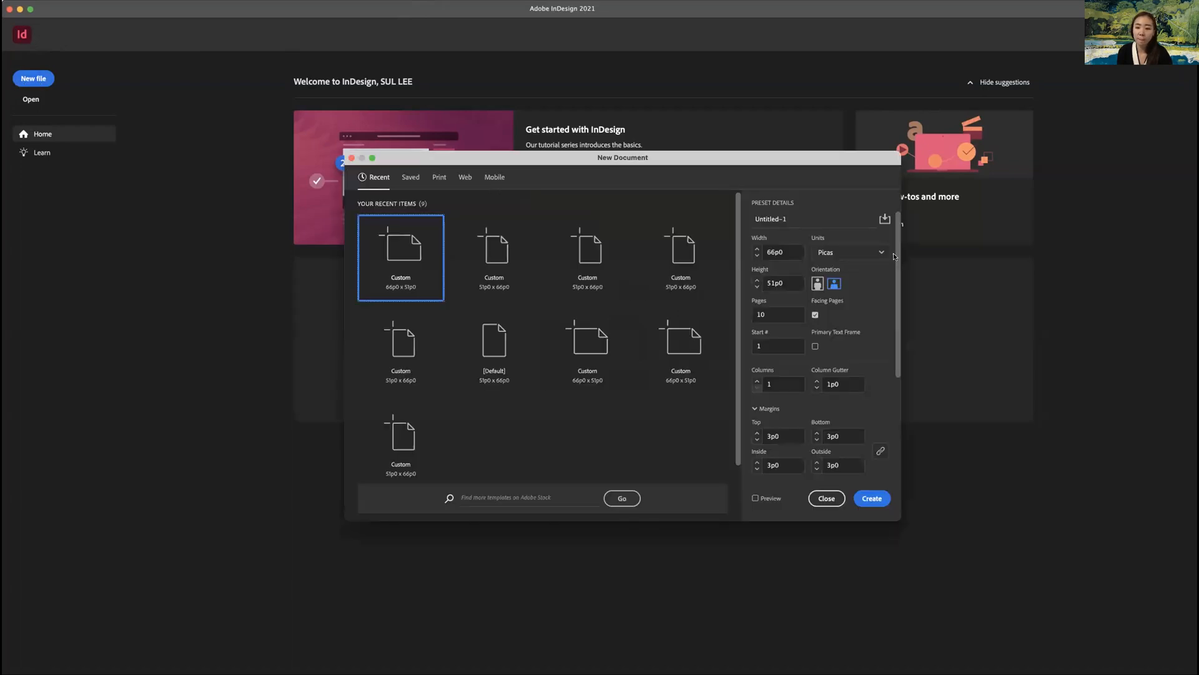
pyautogui.click(850, 253)
pyautogui.click(834, 309)
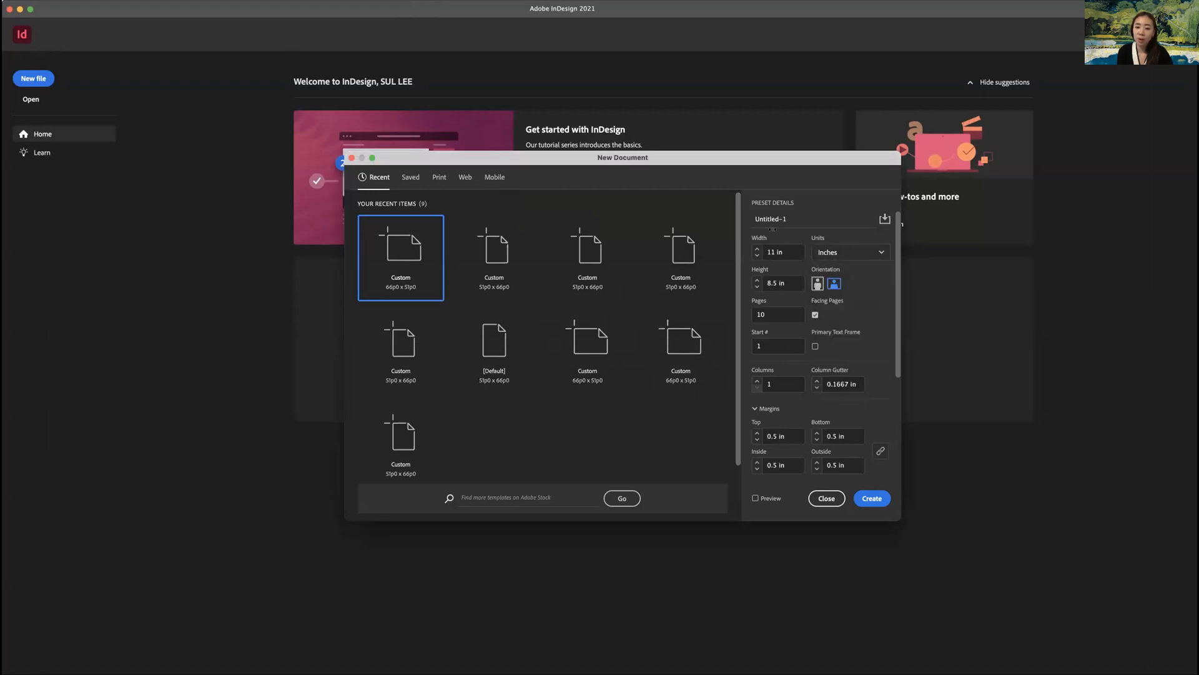
# Name the new document InDesign Practice 4.
pyautogui.click(793, 217)
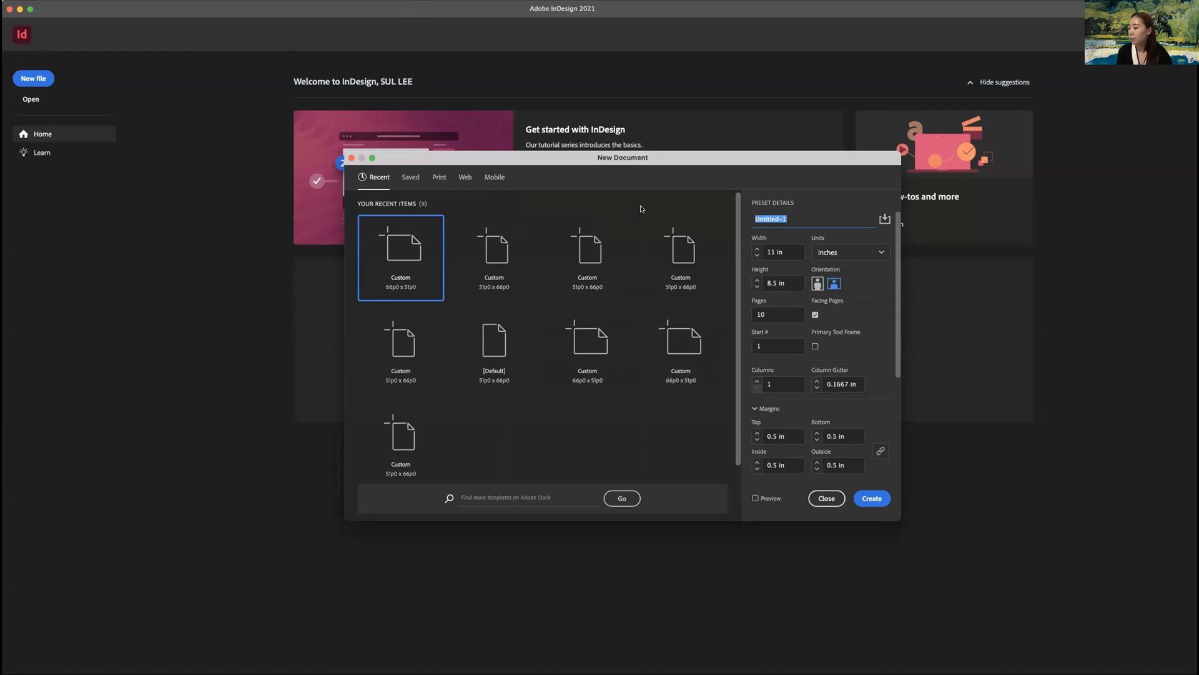
pyautogui.write('Pra')
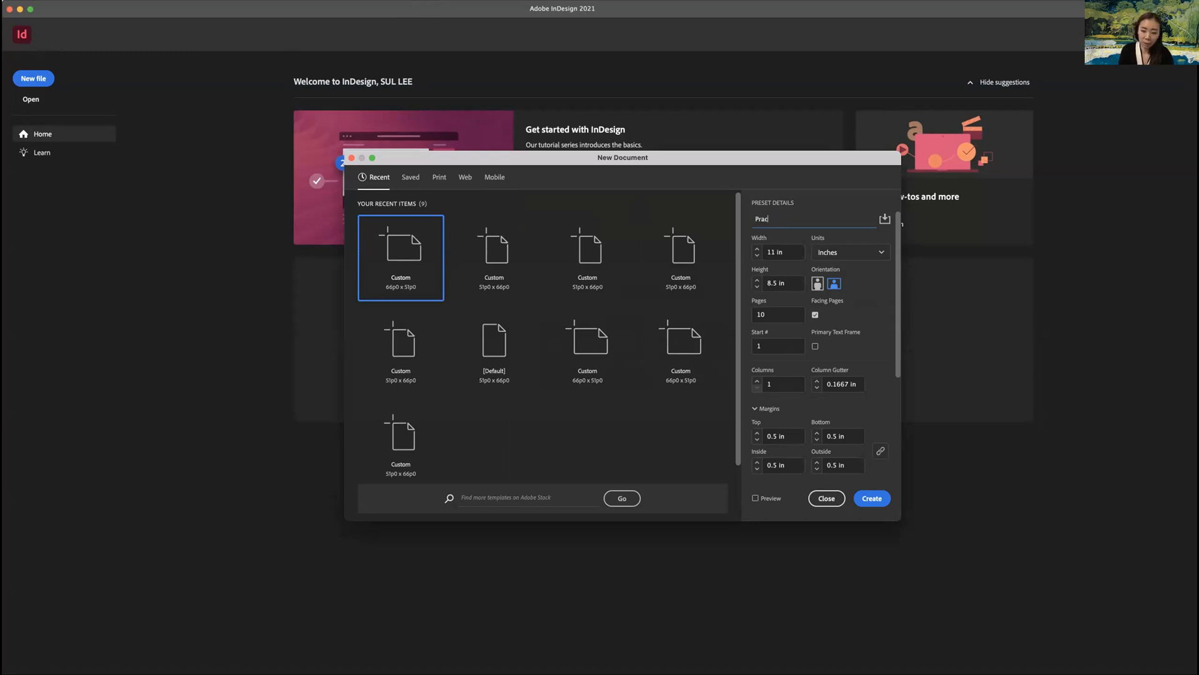
pyautogui.write('c')
pyautogui.press('BackSpace')
pyautogui.press('BackSpace')
pyautogui.press('BackSpace')
pyautogui.press('BackSpace')
pyautogui.write('InDesign Practice 4')
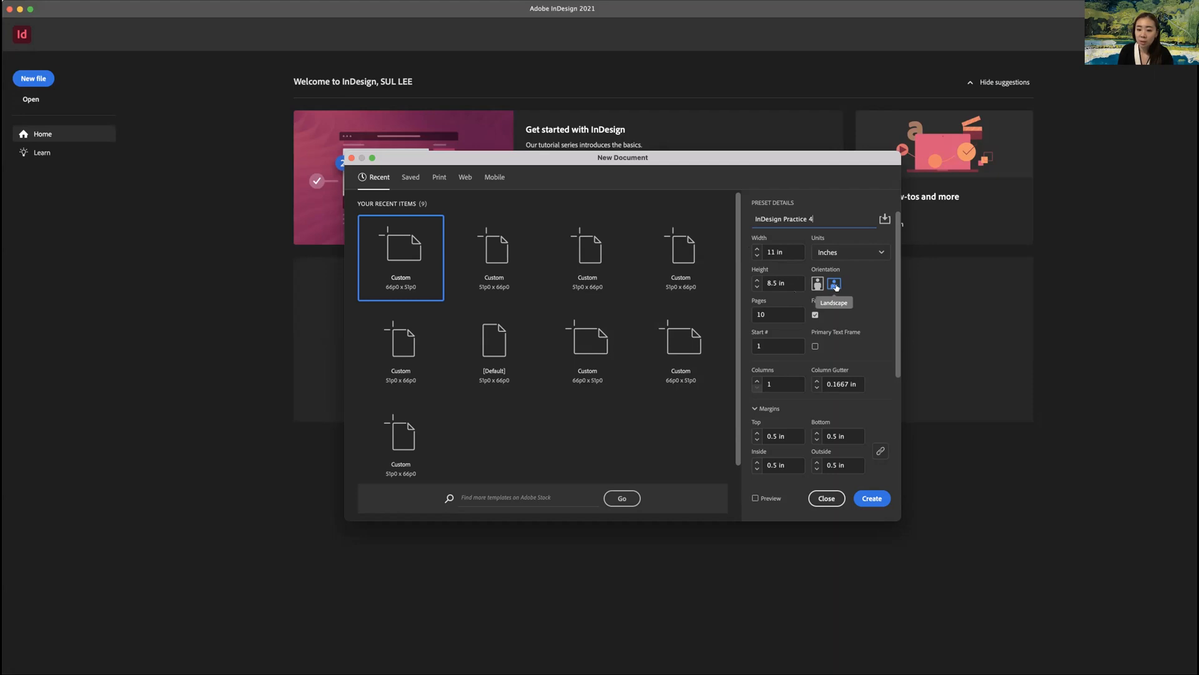
# Create the 11 x 8.5 in landscape document with 10 facing pages, 0.5 in margins and 0.25 in bleed.
pyautogui.click(774, 313)
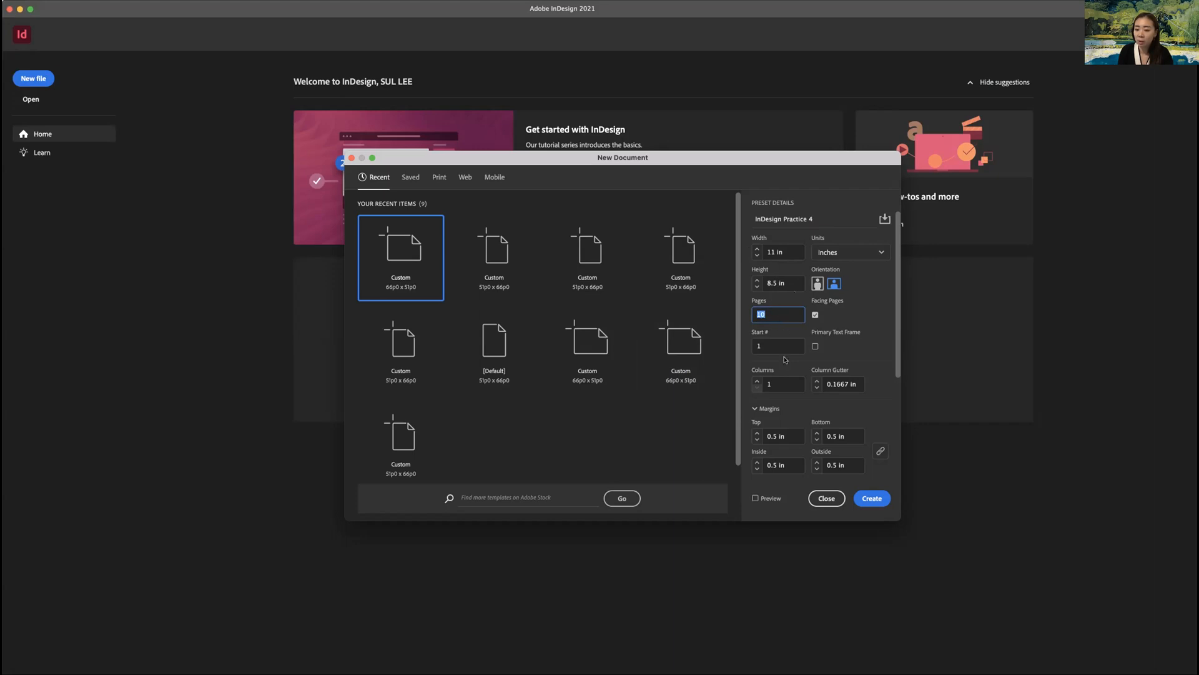
pyautogui.click(830, 317)
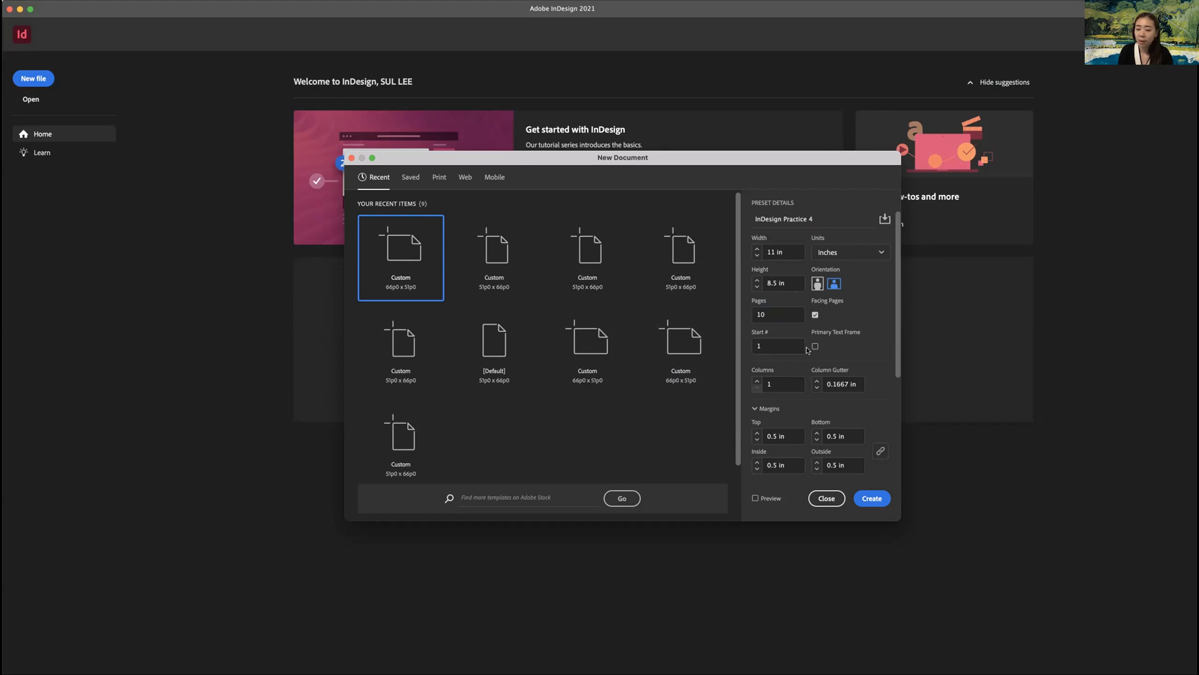
pyautogui.scroll(-3, 807, 351)
pyautogui.scroll(-2, 807, 350)
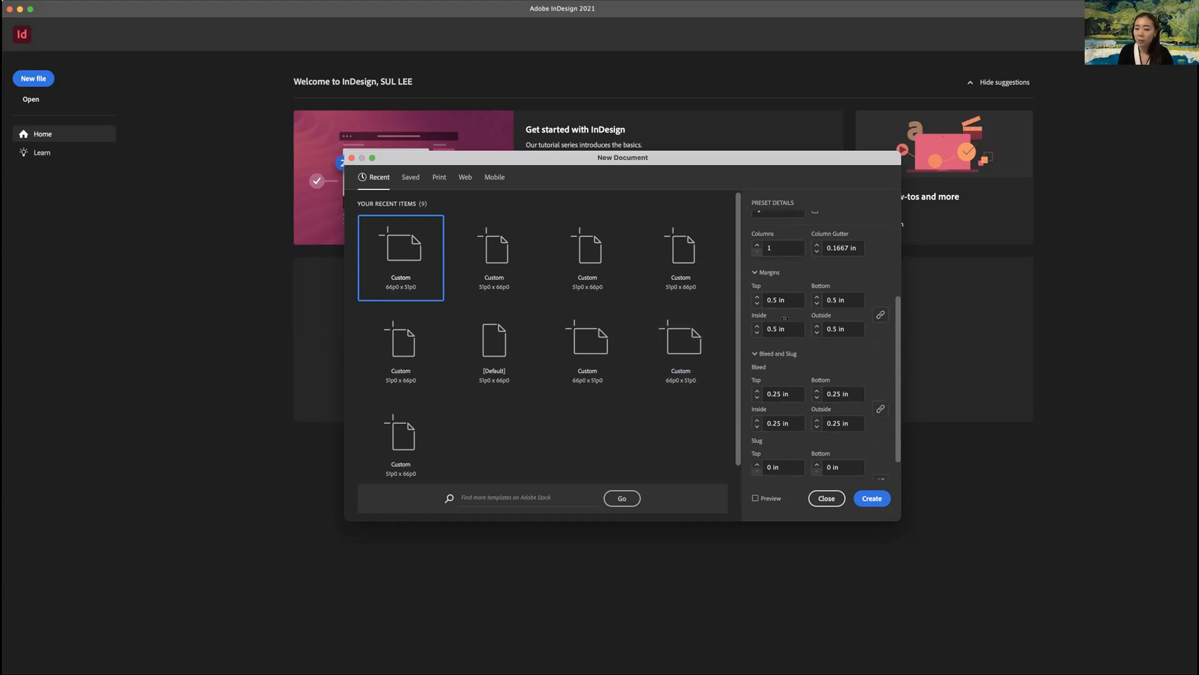
pyautogui.scroll(-1, 788, 352)
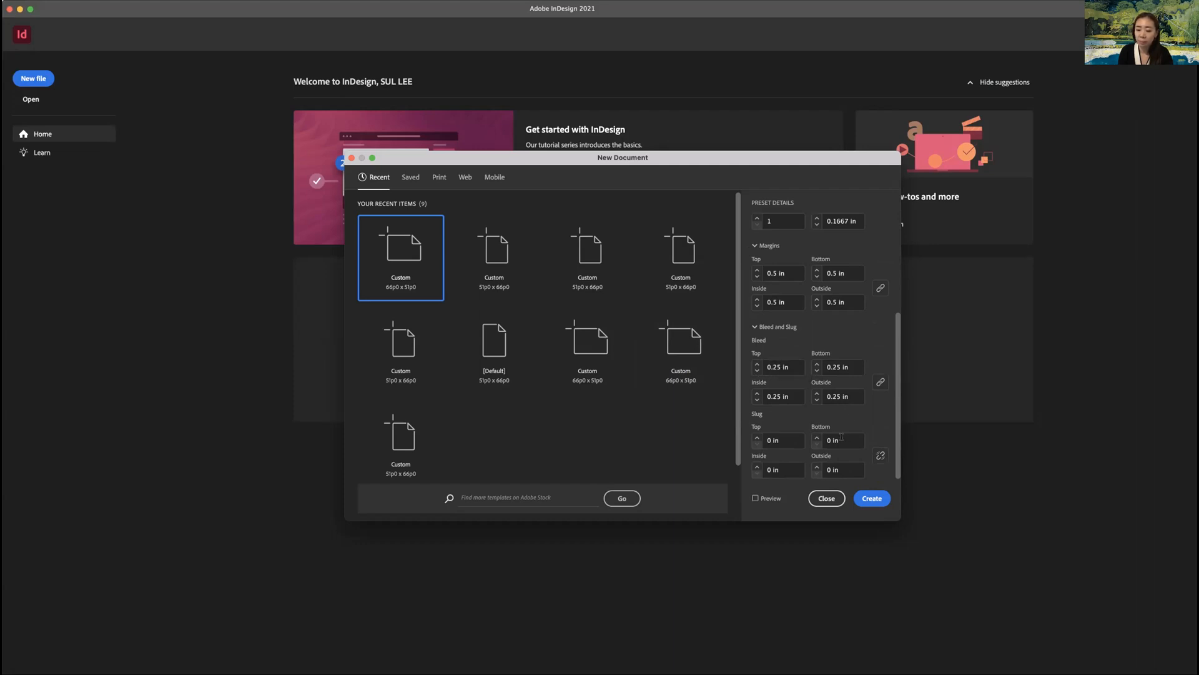
pyautogui.scroll(5, 820, 395)
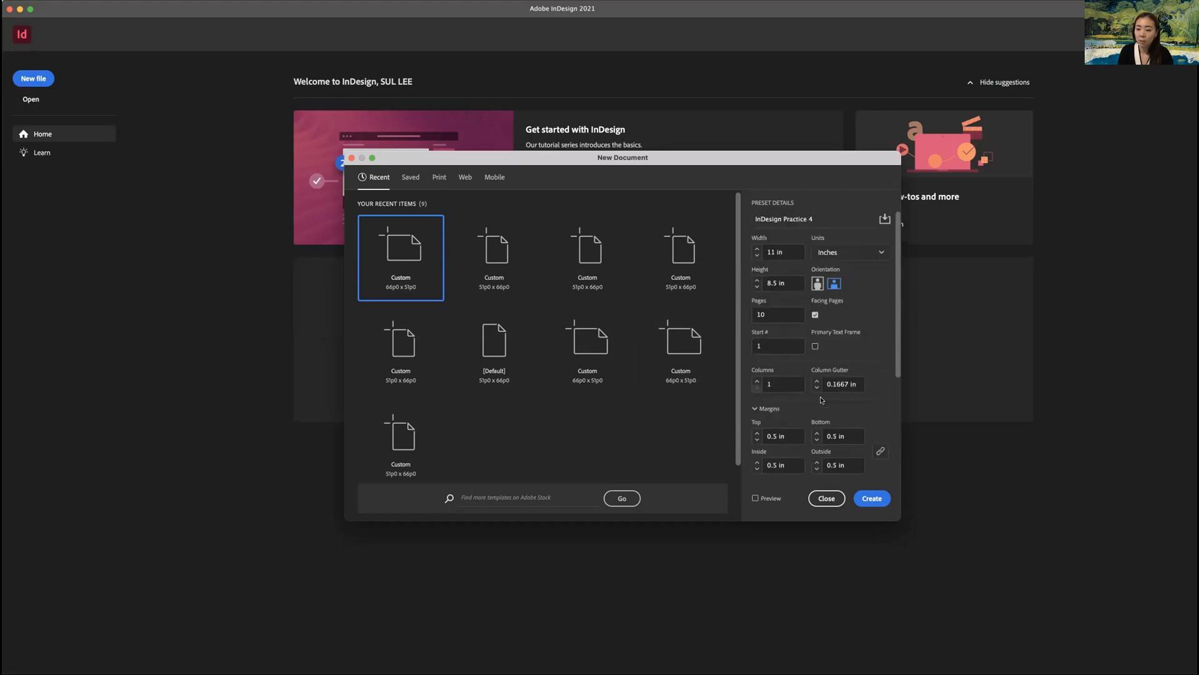
pyautogui.click(871, 498)
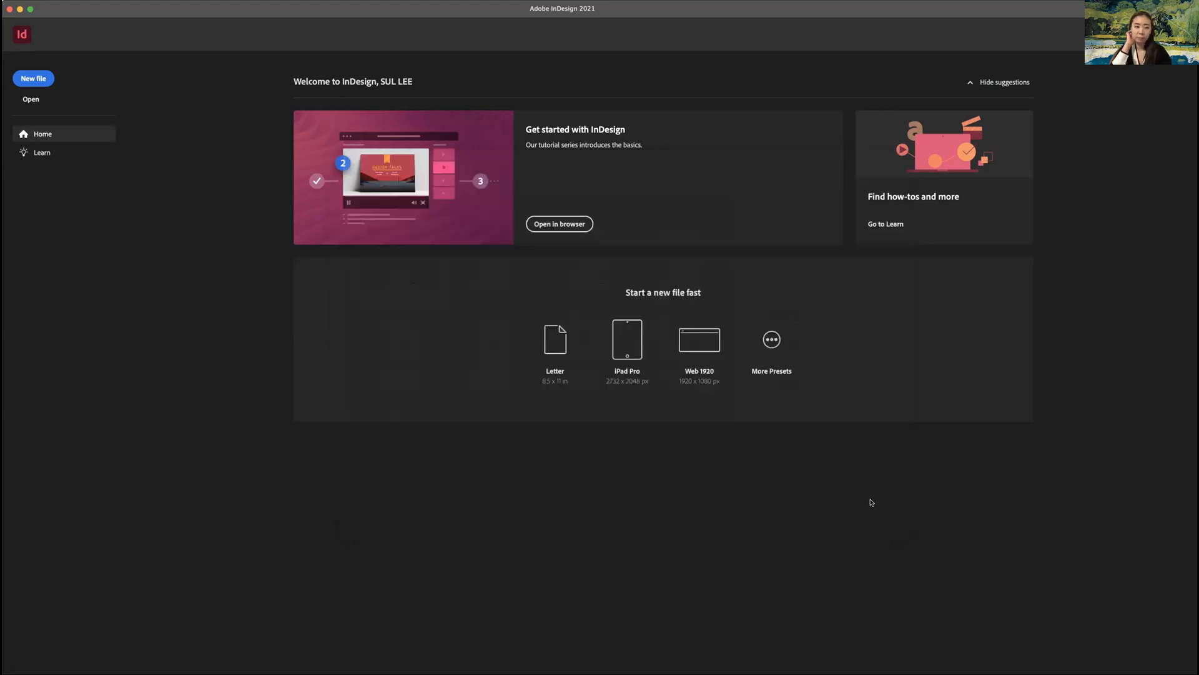
pyautogui.press('z')
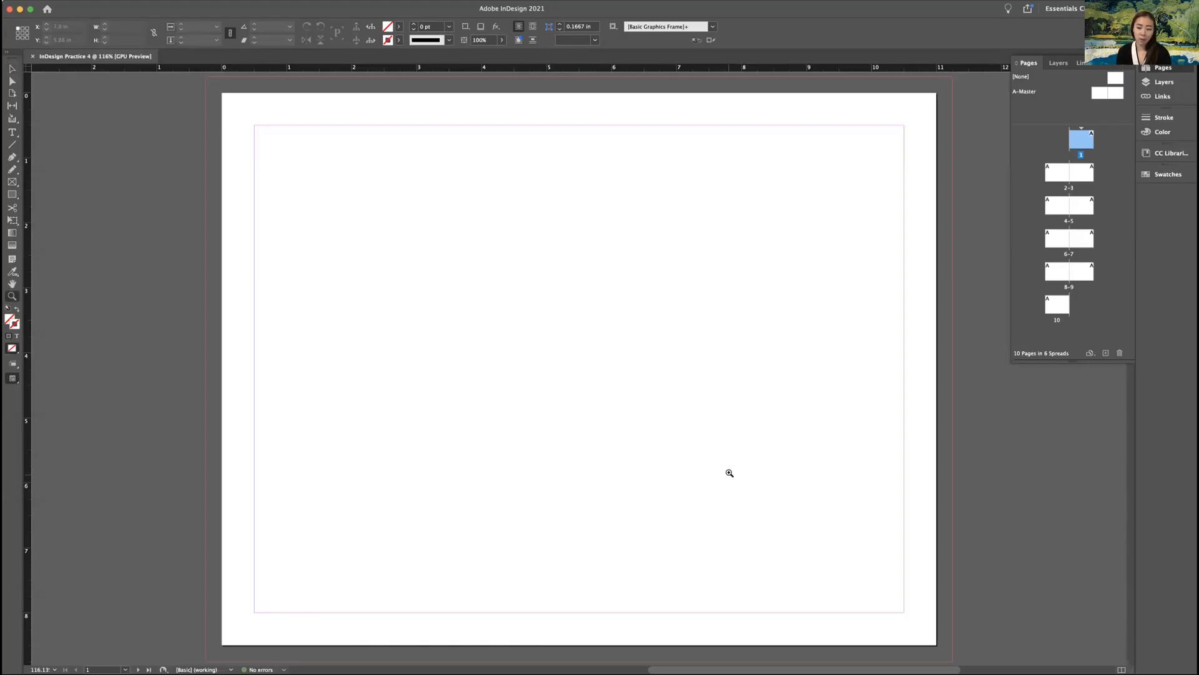
pyautogui.keyDown('alt'); pyautogui.click(728, 473); pyautogui.keyUp('alt')
pyautogui.keyDown('alt'); pyautogui.click(686, 464); pyautogui.keyUp('alt')
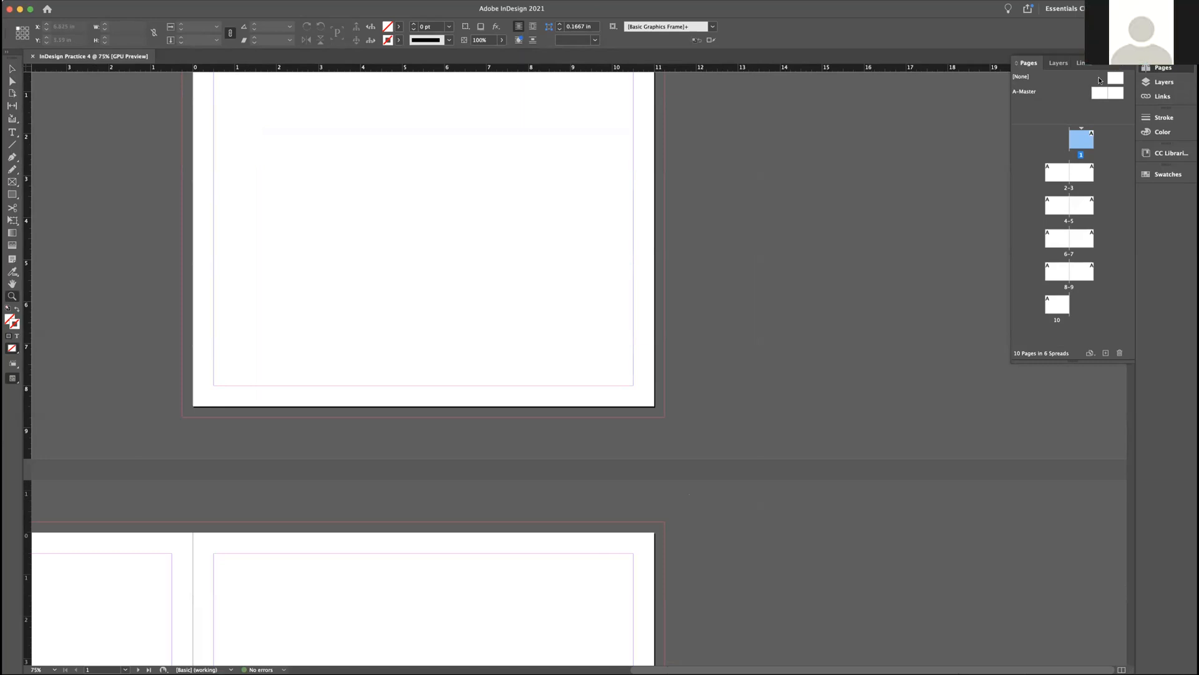
pyautogui.press('super+Tab')
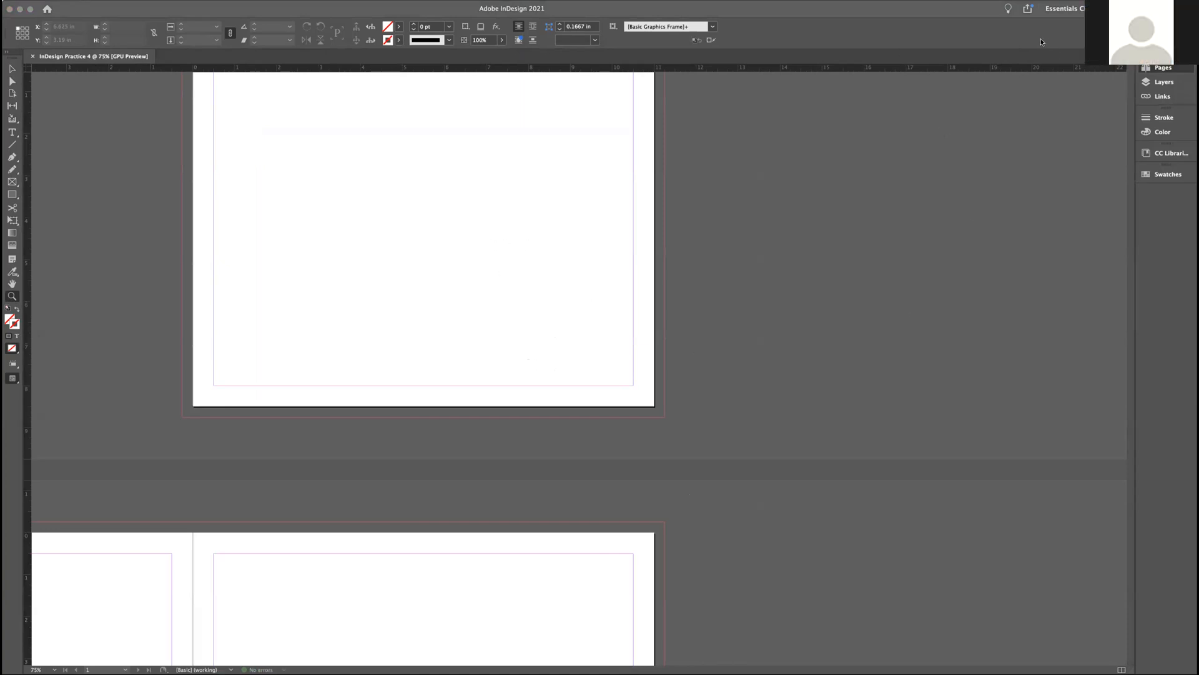
pyautogui.click(39, 0)
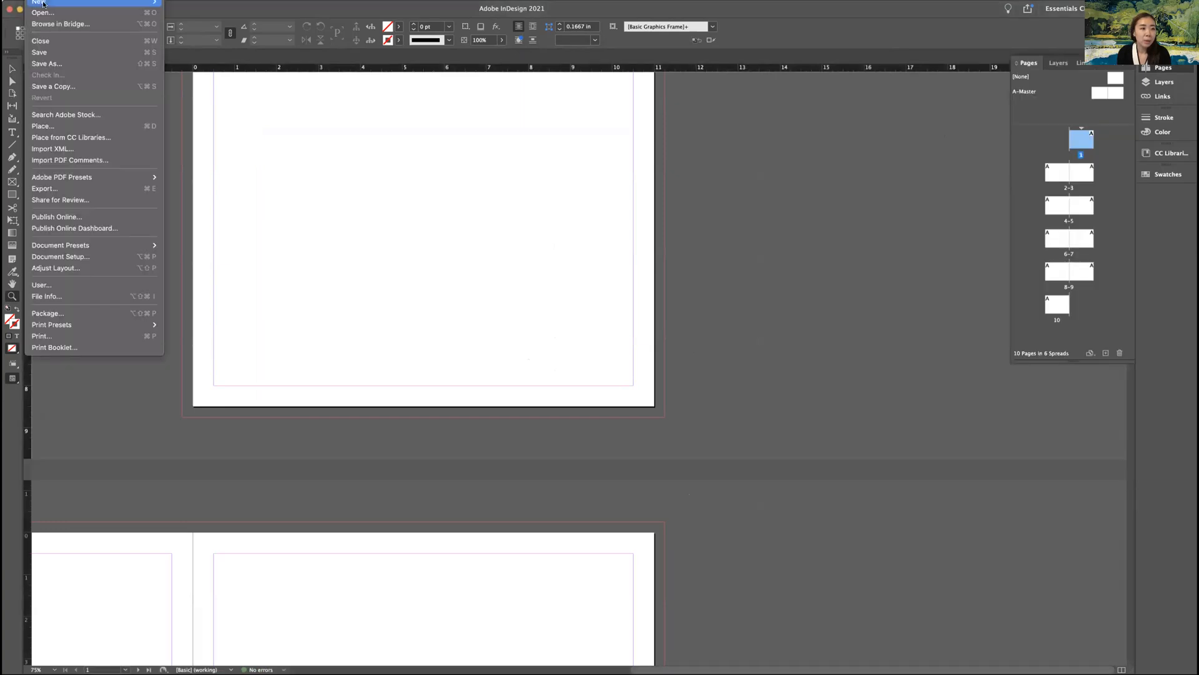
pyautogui.moveTo(42, 3)
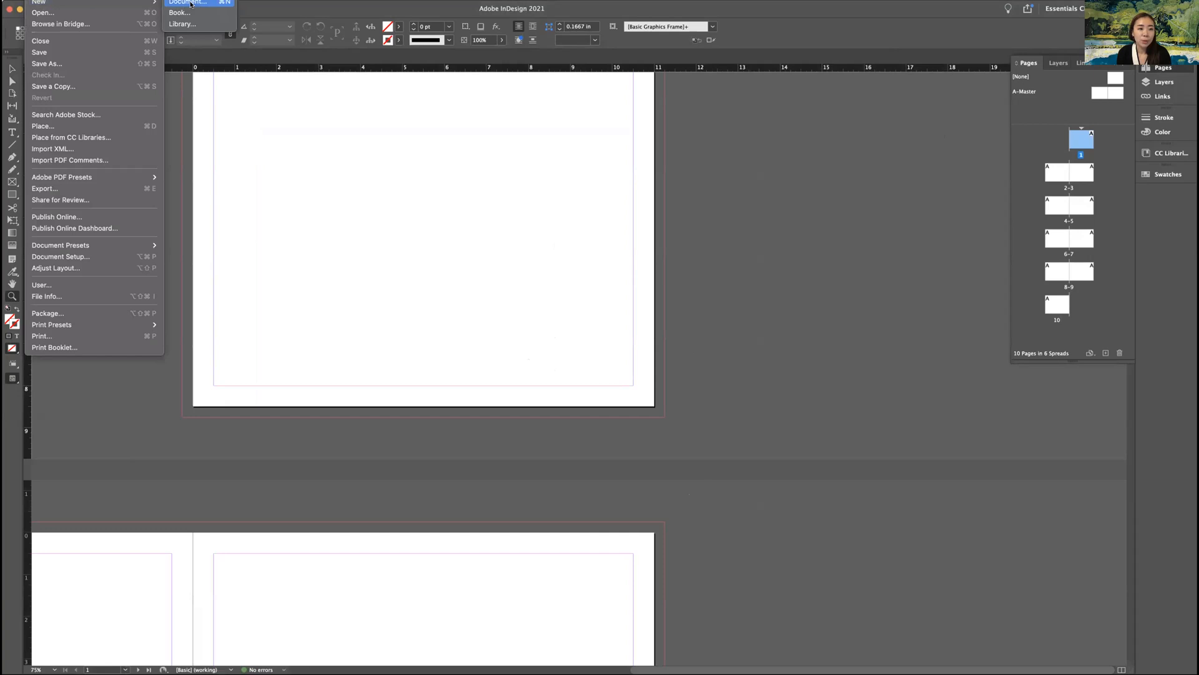
pyautogui.click(186, 3)
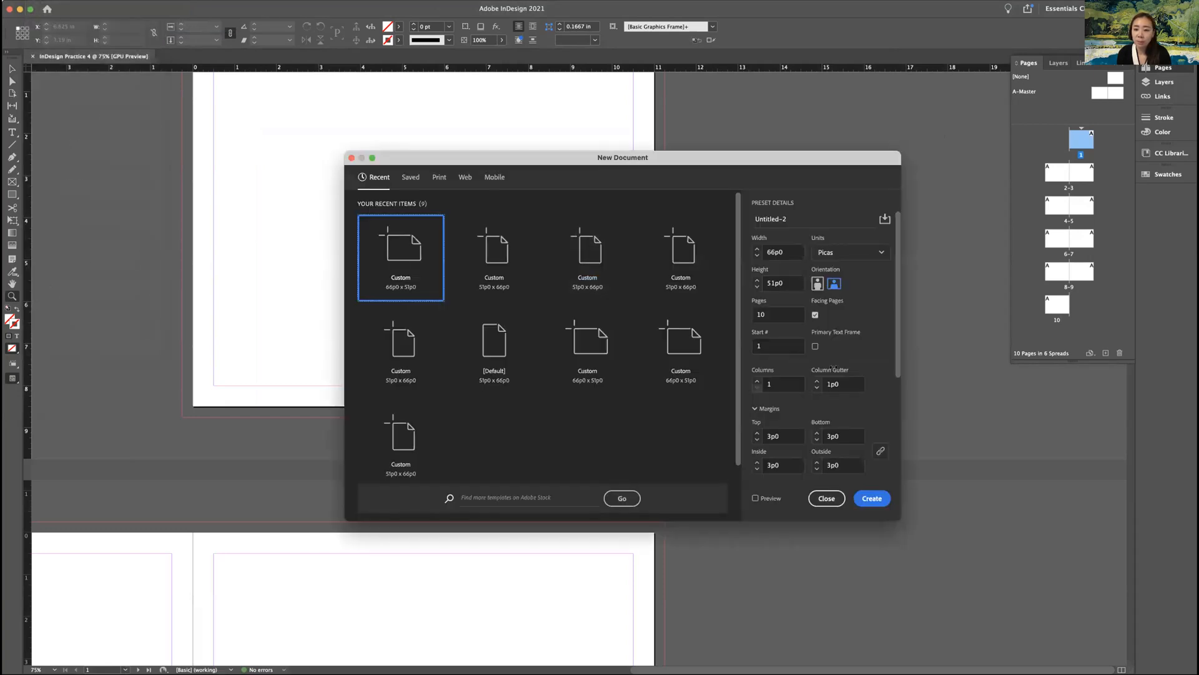
pyautogui.click(831, 253)
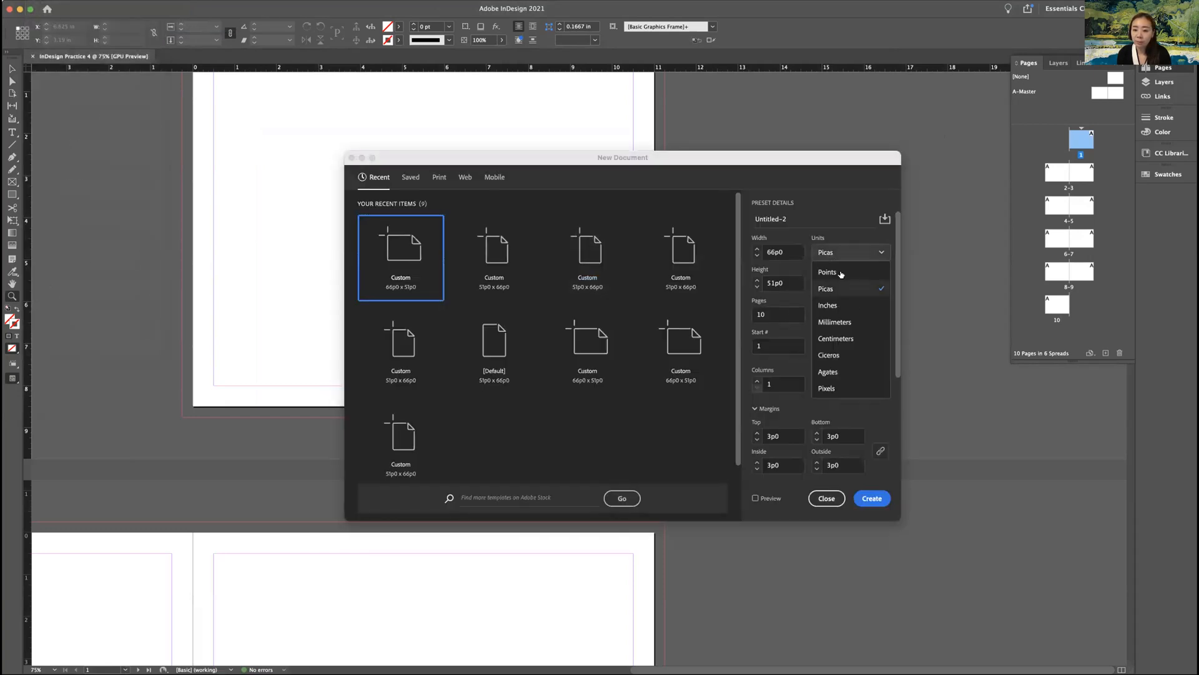
pyautogui.click(827, 306)
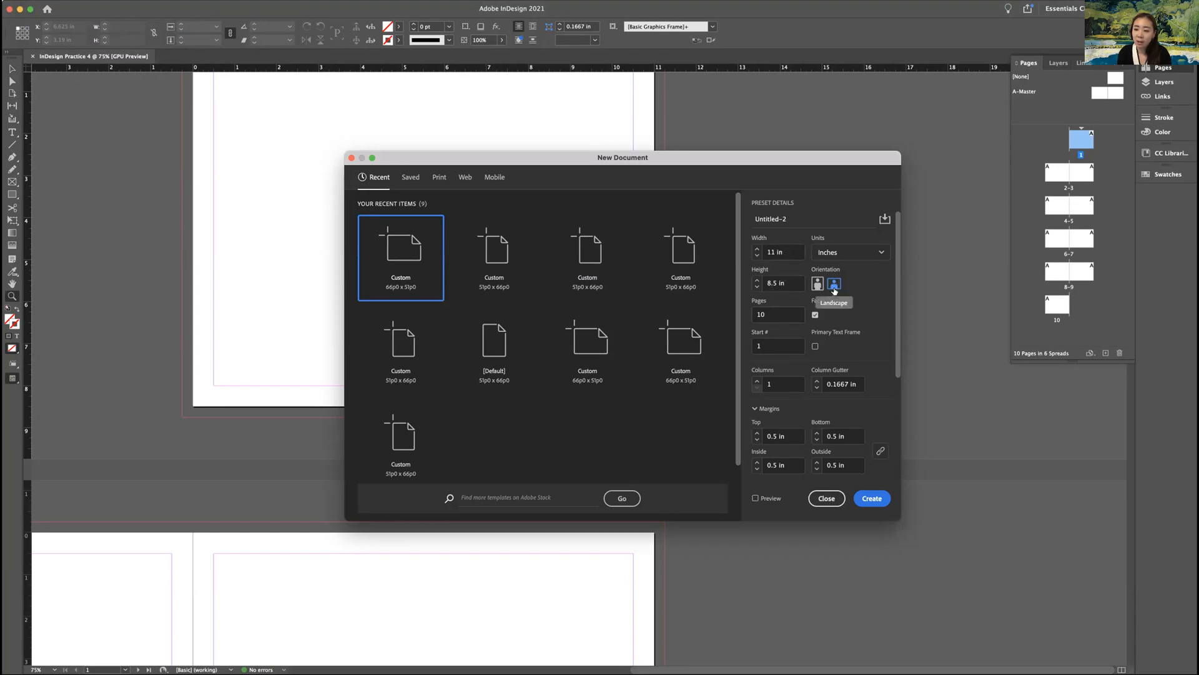
pyautogui.doubleClick(757, 313)
pyautogui.click(815, 315)
pyautogui.scroll(-3, 793, 362)
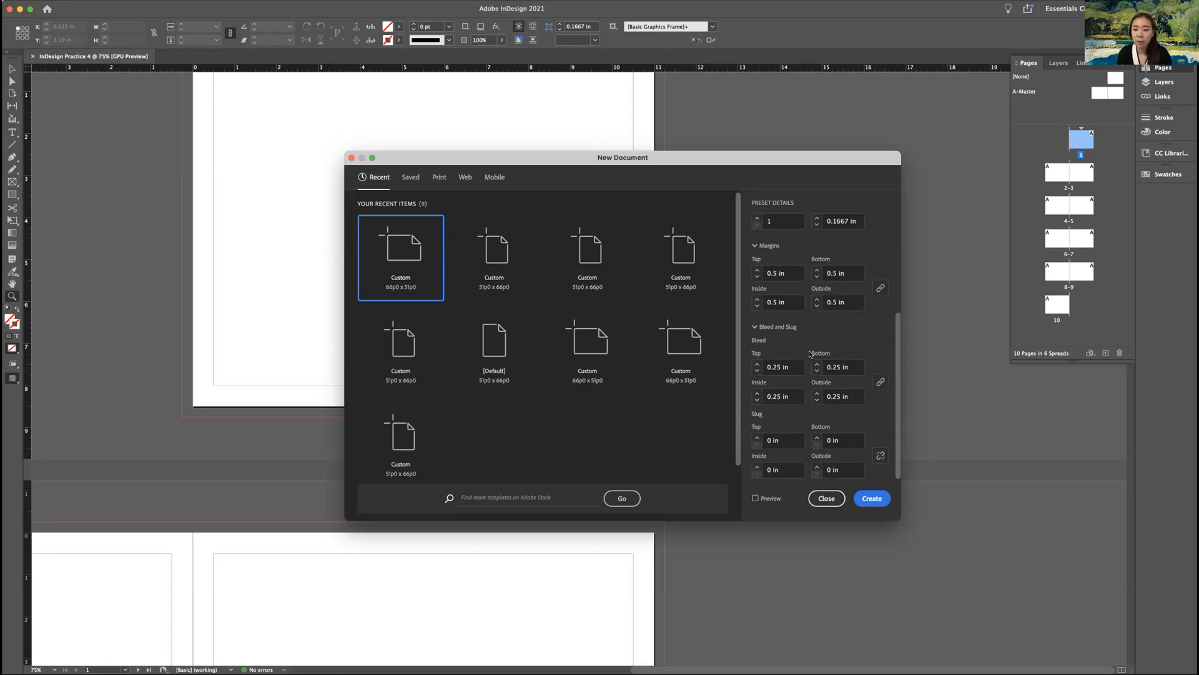
pyautogui.scroll(2, 798, 295)
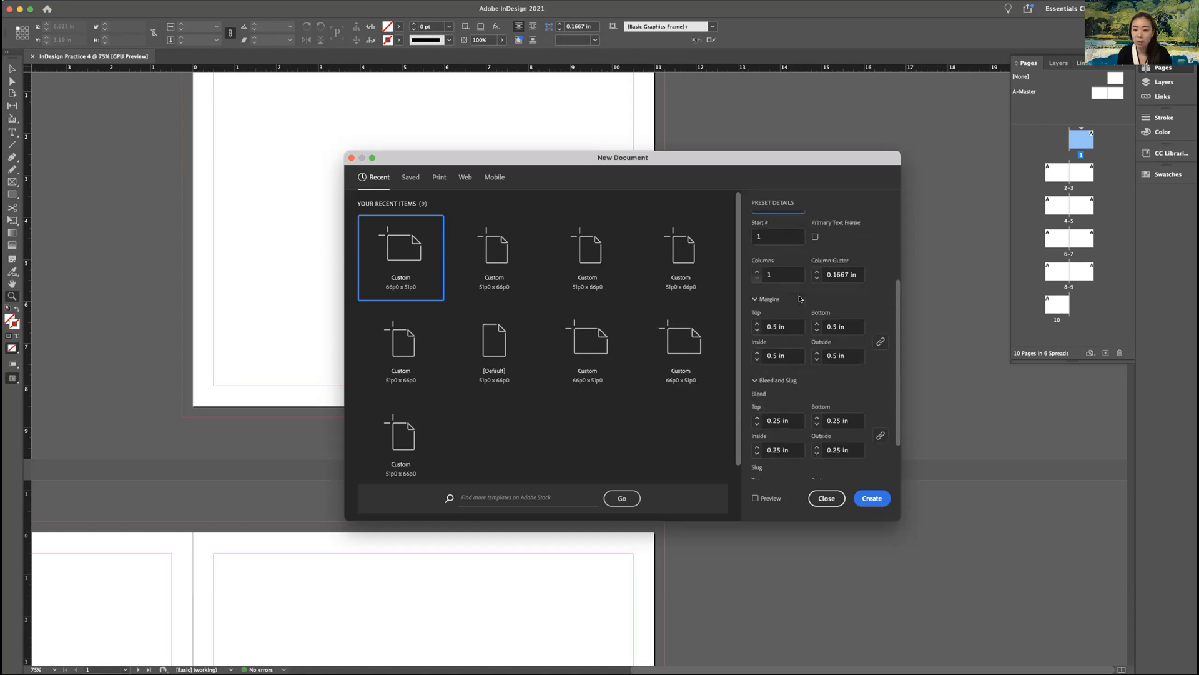
pyautogui.scroll(-2, 774, 340)
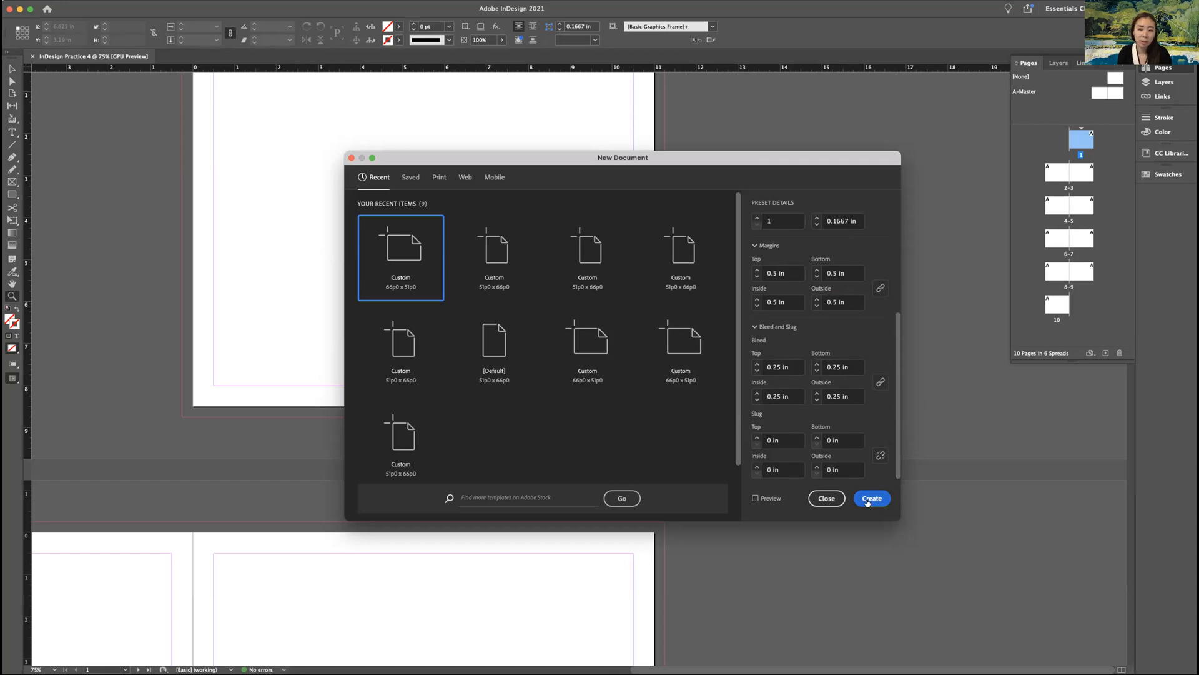
pyautogui.click(351, 157)
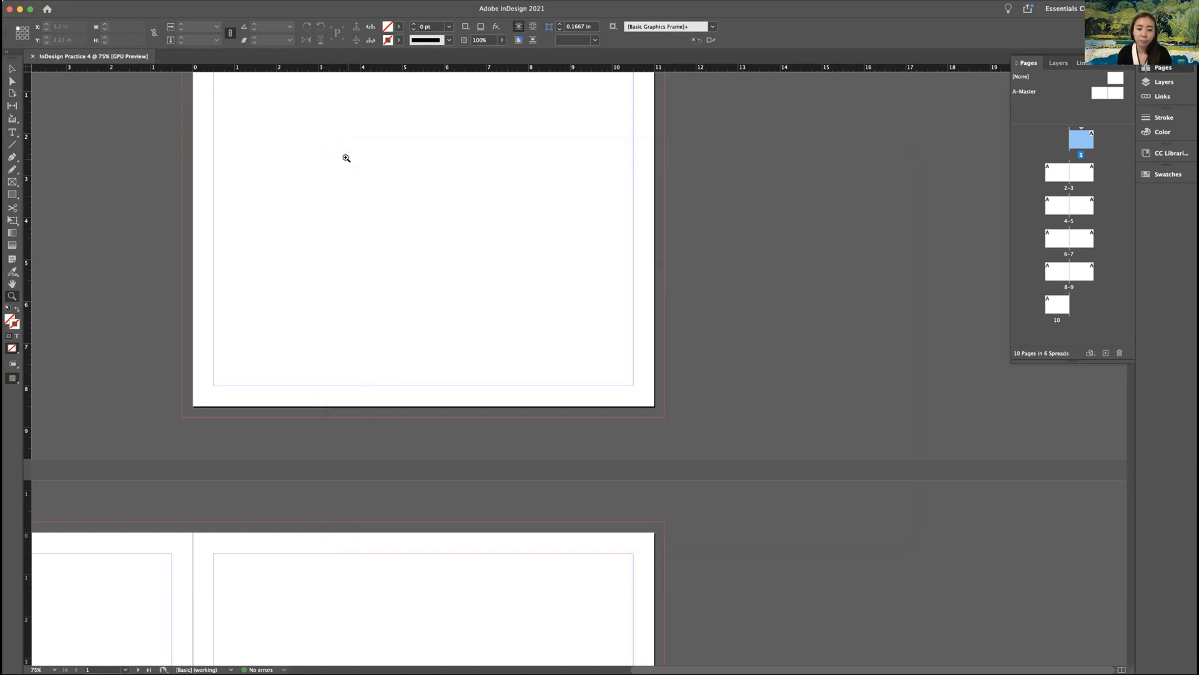
# Draw a rectangular placeholder frame over page 1 out to the bleed edges, about 11.5 by 9 in.
pyautogui.keyDown('alt'); pyautogui.click(589, 306); pyautogui.keyUp('alt')
pyautogui.keyDown('alt'); pyautogui.click(590, 308); pyautogui.keyUp('alt')
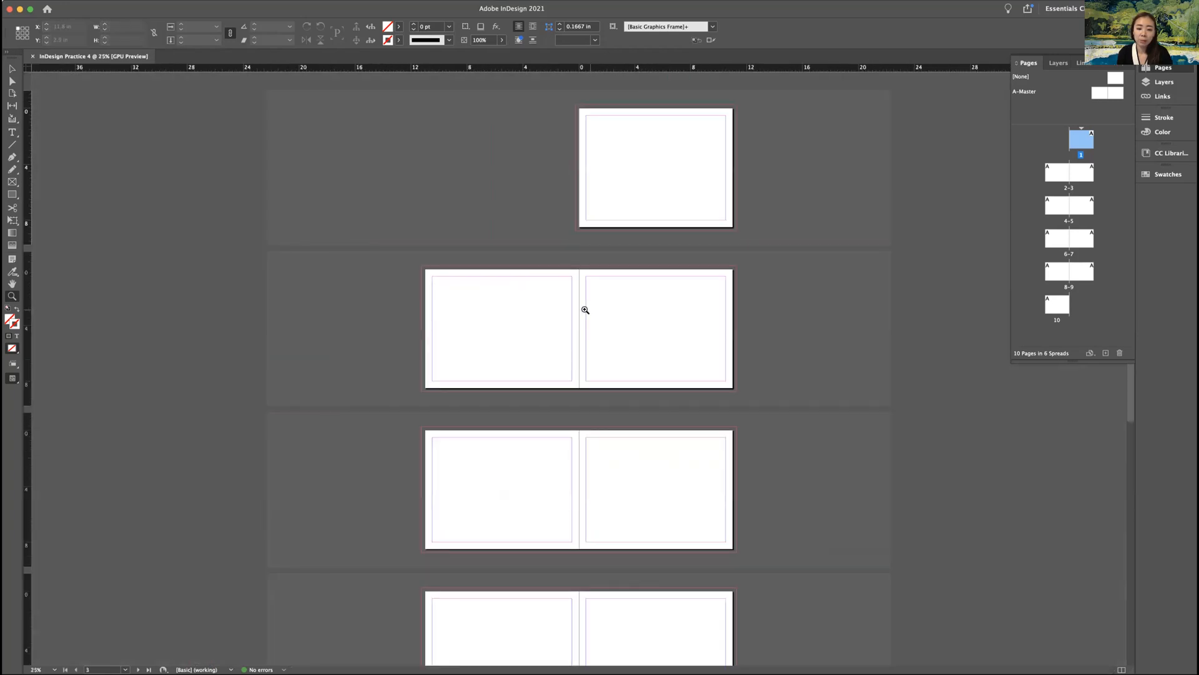
pyautogui.scroll(-10, 593, 310)
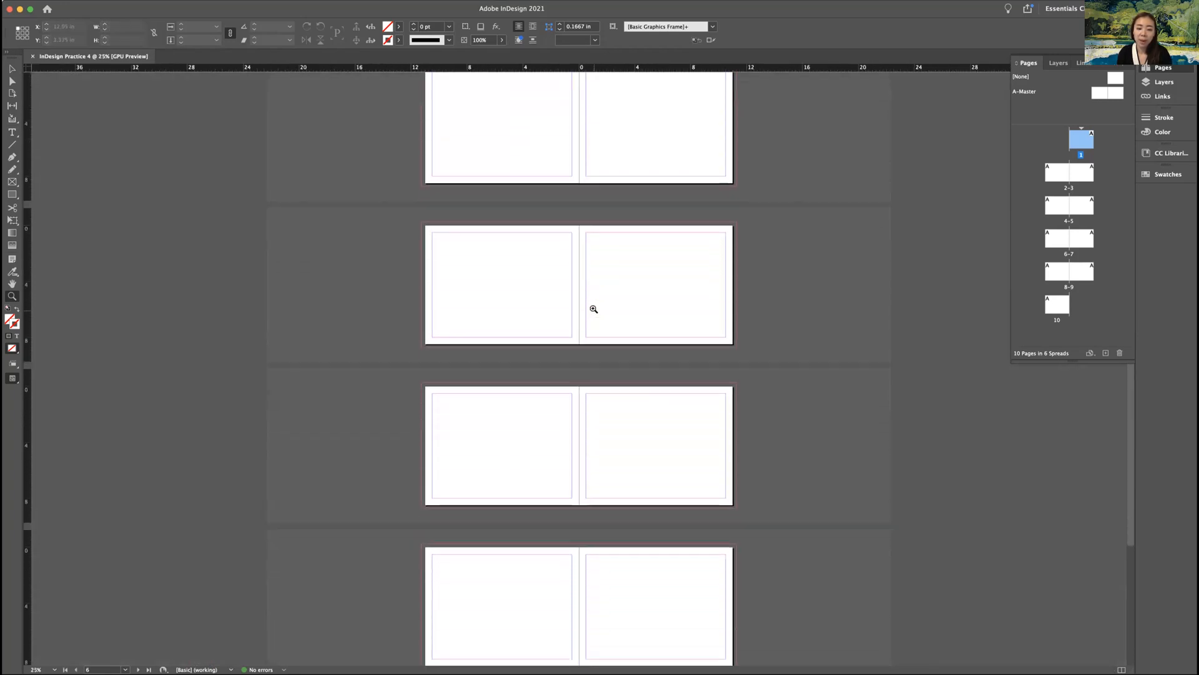
pyautogui.scroll(10, 593, 309)
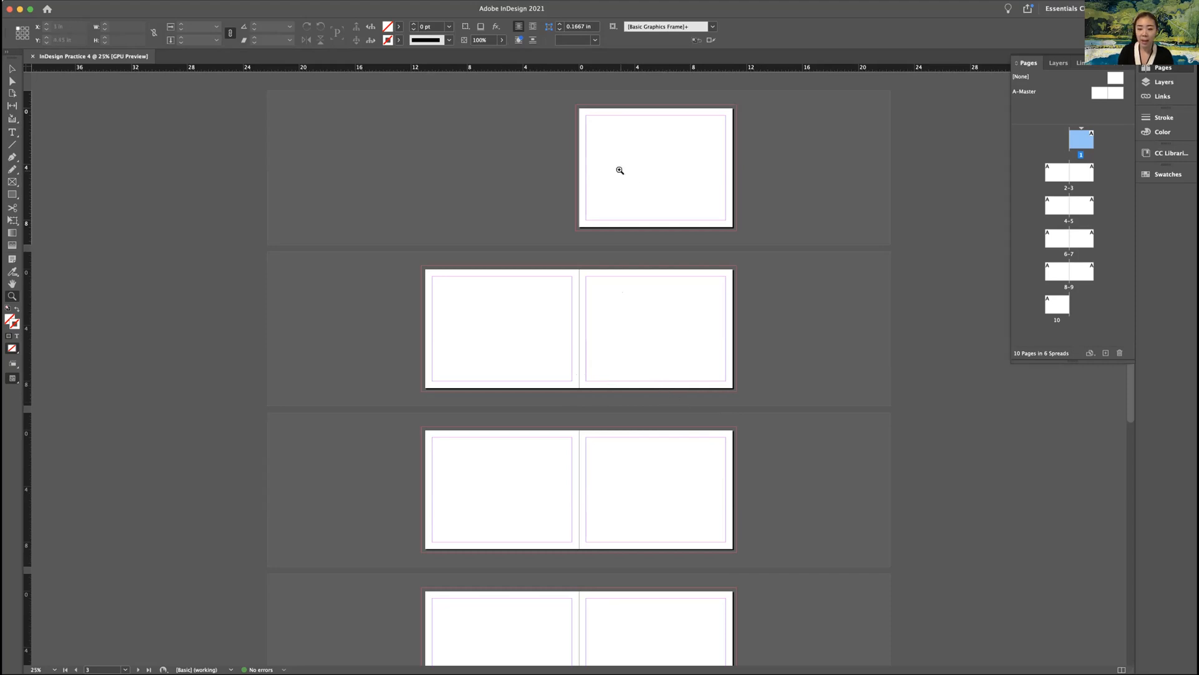
pyautogui.click(663, 201)
pyautogui.click(684, 241)
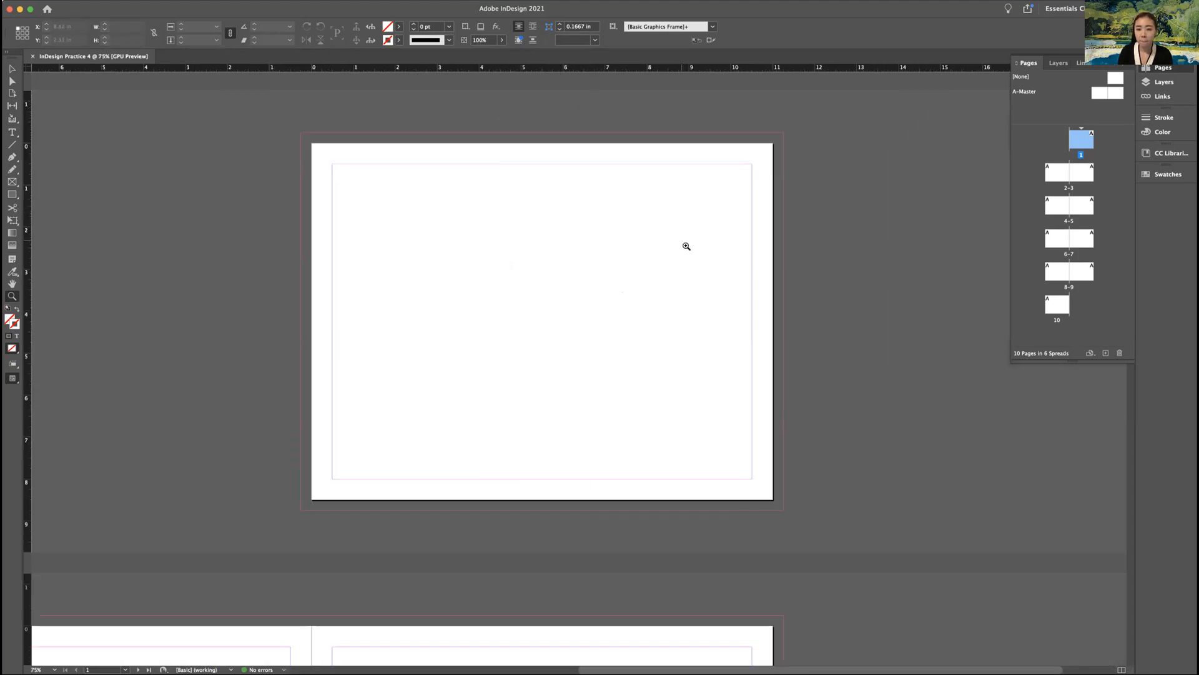
pyautogui.click(12, 181)
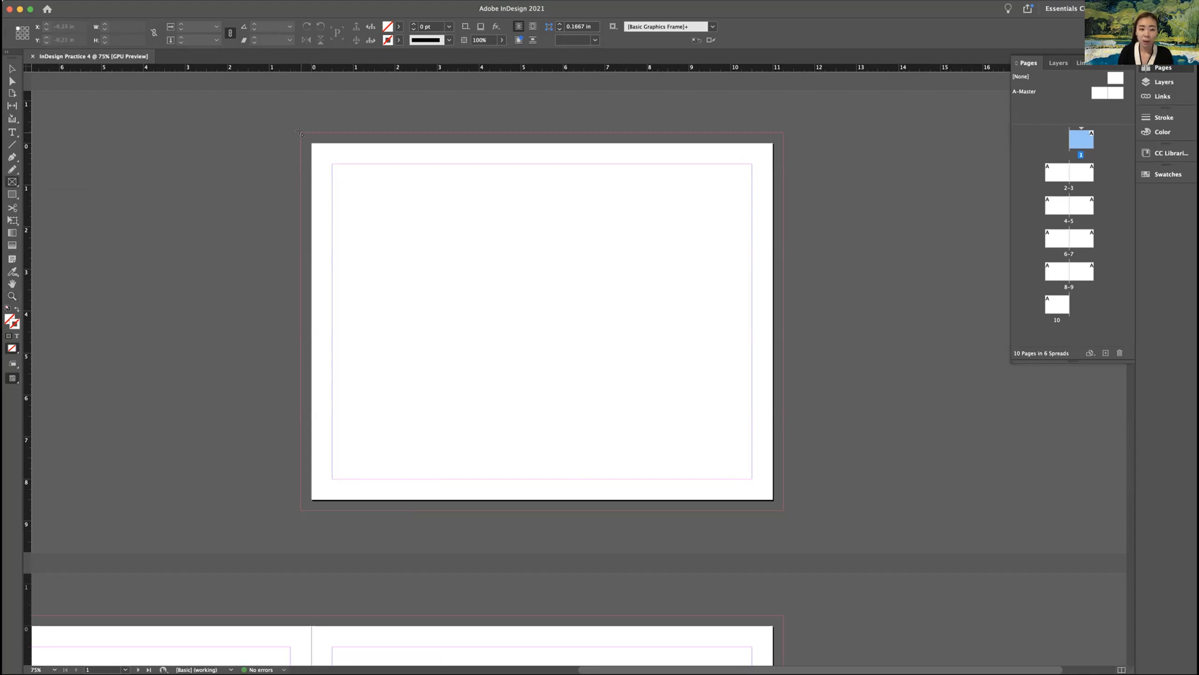
pyautogui.moveTo(300, 133); pyautogui.dragTo(784, 511)
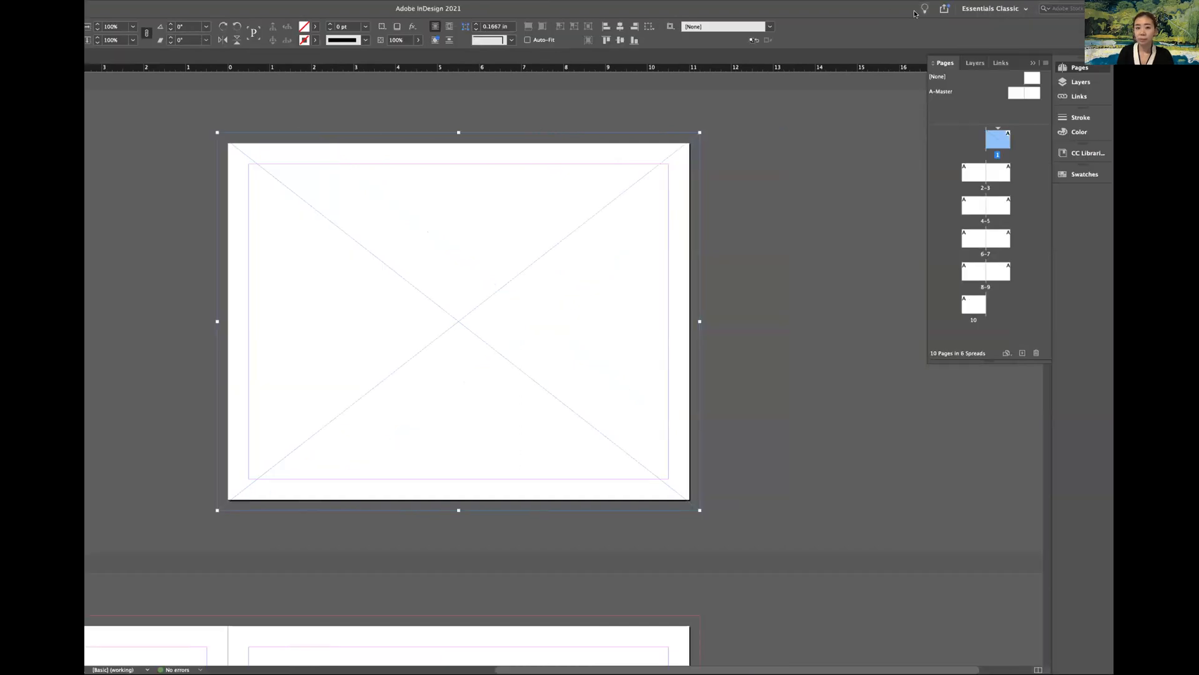
pyautogui.click(676, 7)
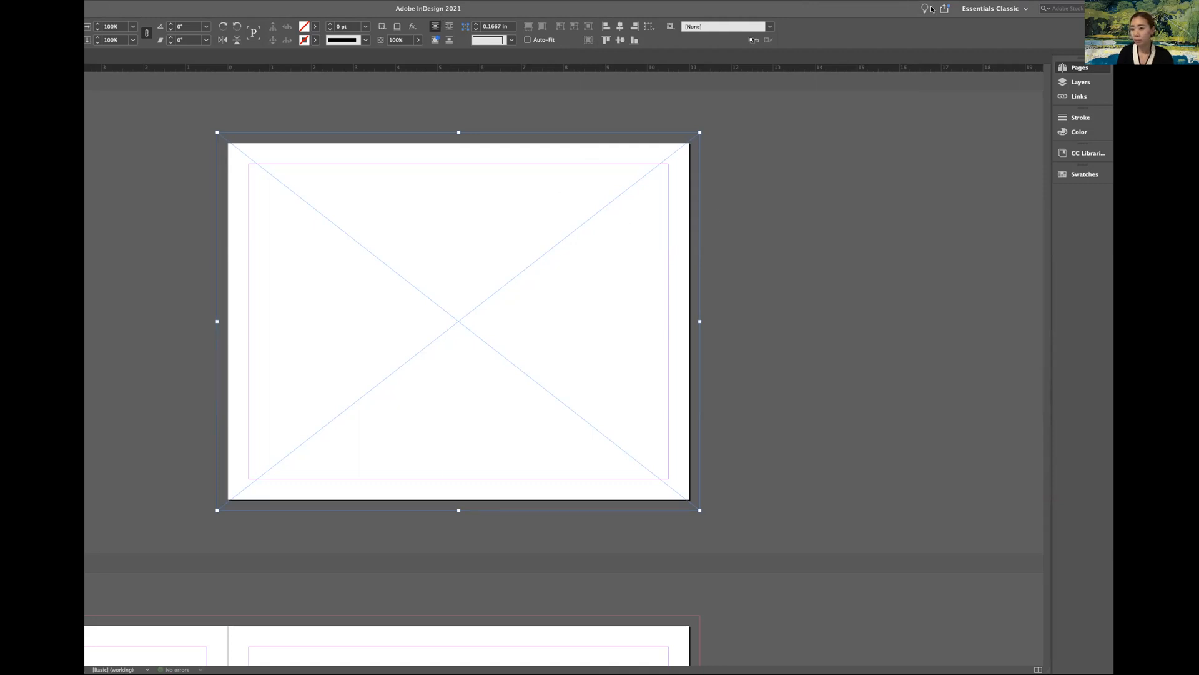
pyautogui.click(903, 6)
pyautogui.moveTo(807, 11); pyautogui.dragTo(726, 13)
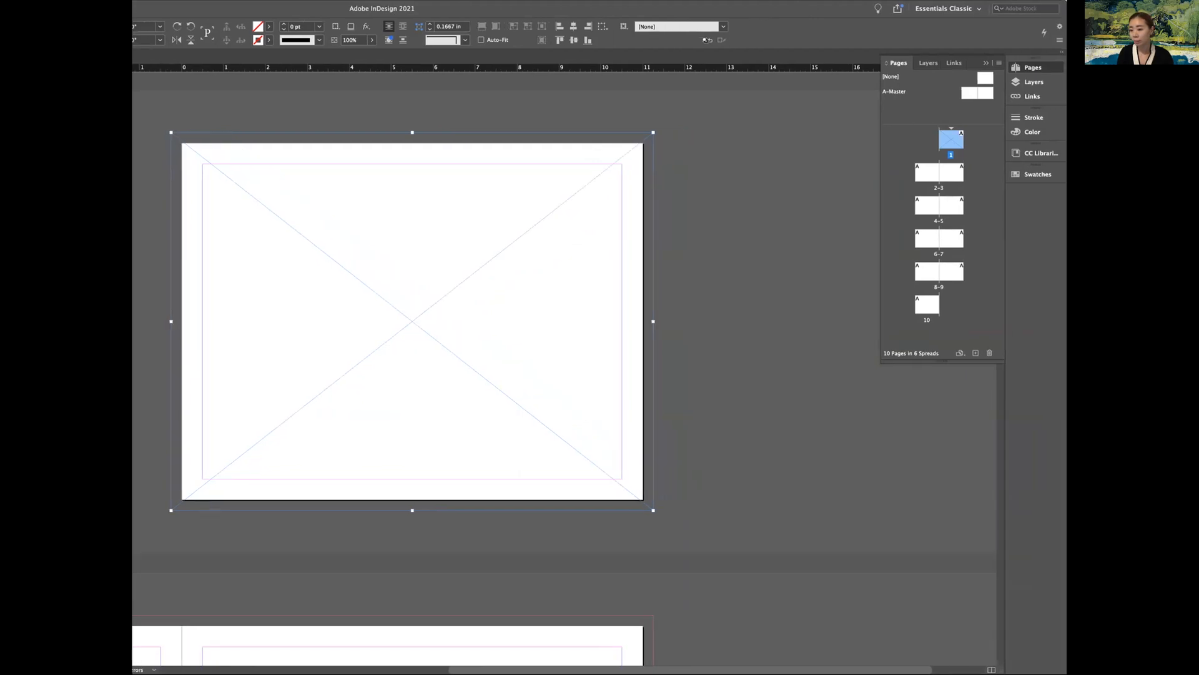
pyautogui.press('super+Tab')
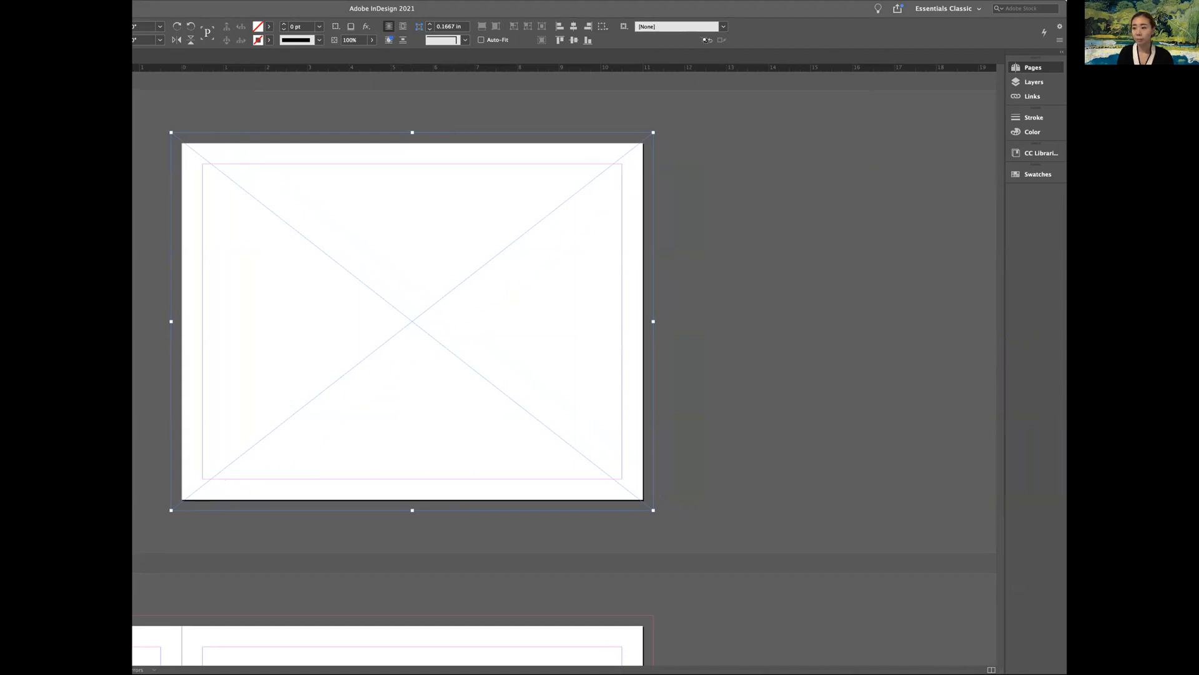
pyautogui.click(799, 14)
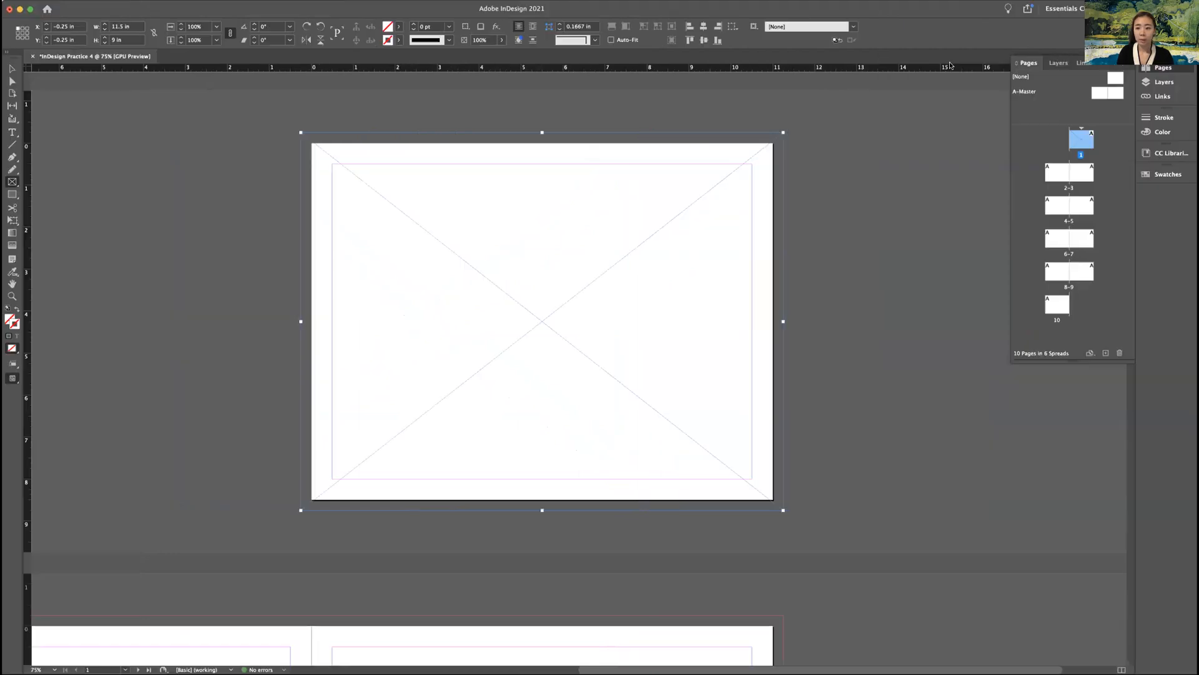
# Switch to Finder and look through the Art 167 InDesign Practice folder for the COVER.psd file.
pyautogui.click(1147, 389)
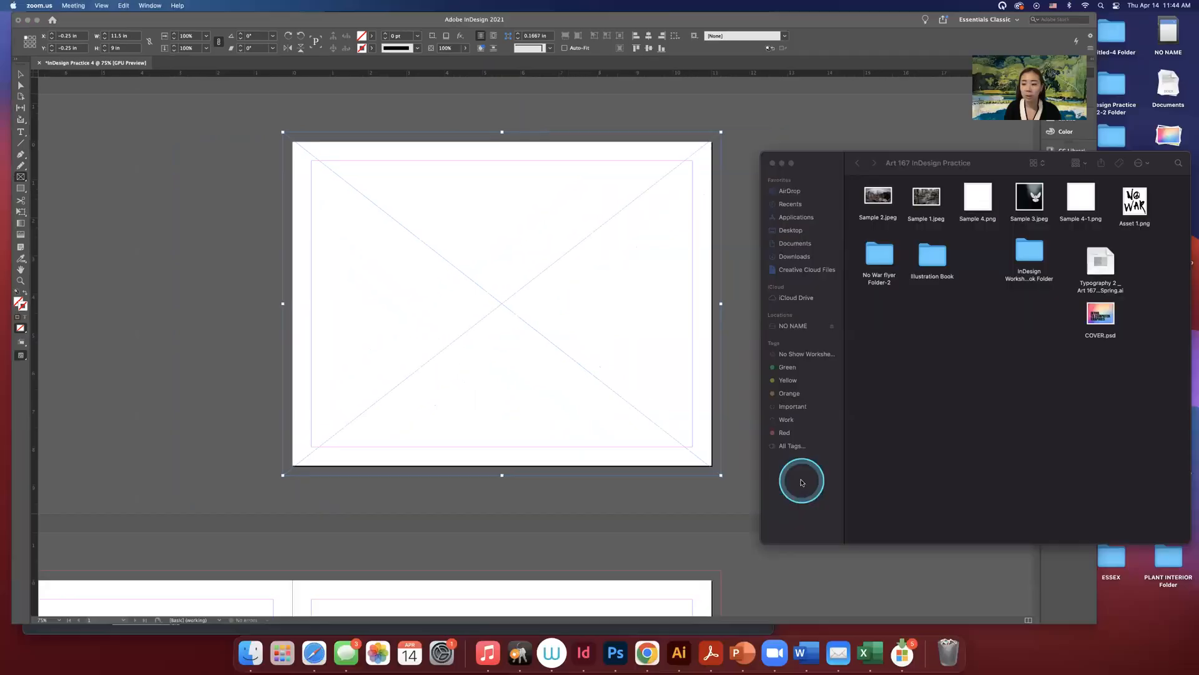
pyautogui.click(1021, 388)
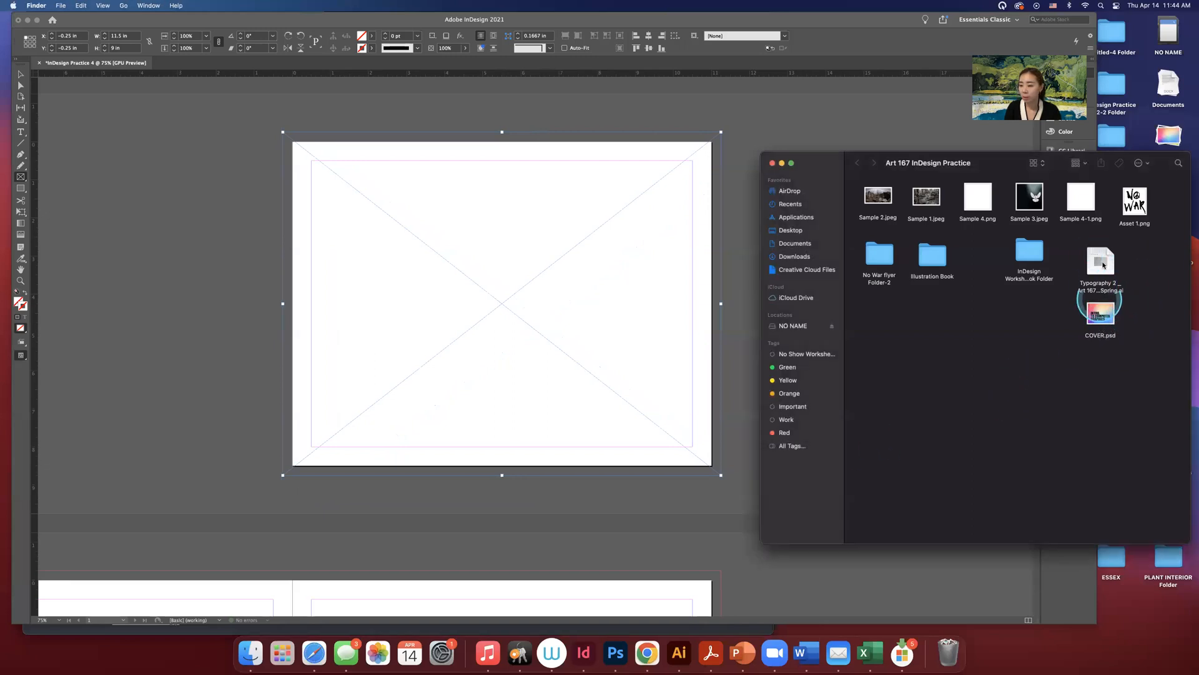
pyautogui.moveTo(1122, 356); pyautogui.dragTo(1097, 259)
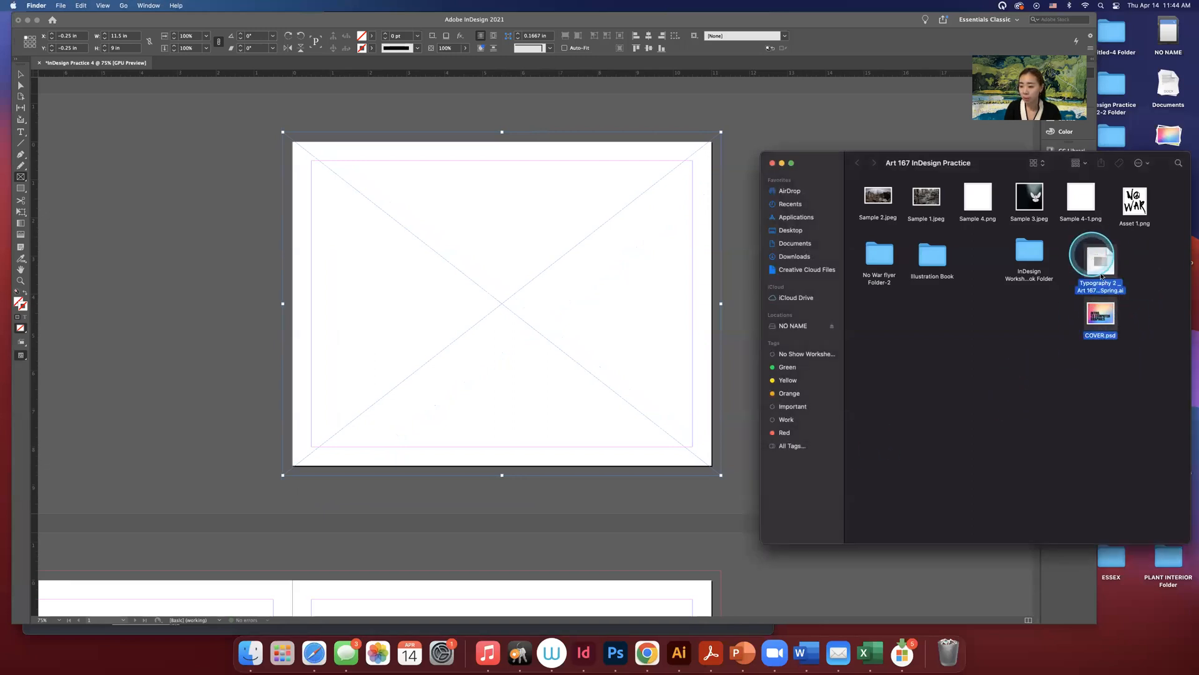
pyautogui.click(1092, 342)
pyautogui.click(1090, 337)
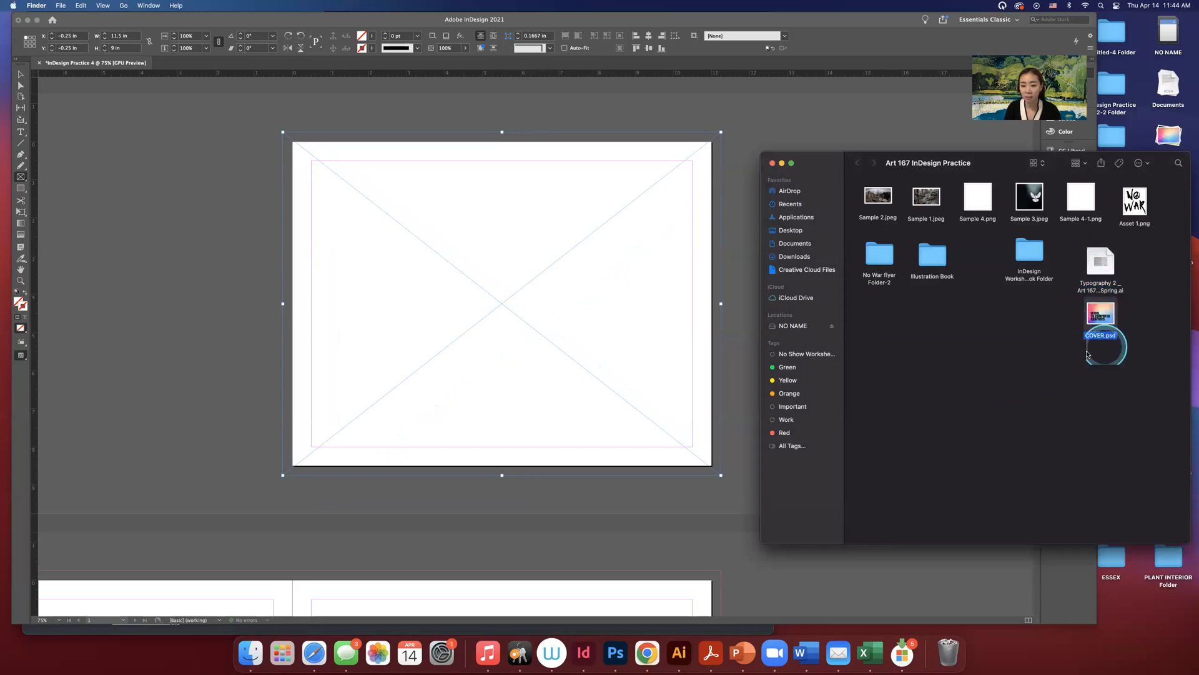
# Try to place COVER.psd straight from the Finder folder into page 1's frame in InDesign.
pyautogui.click(757, 133)
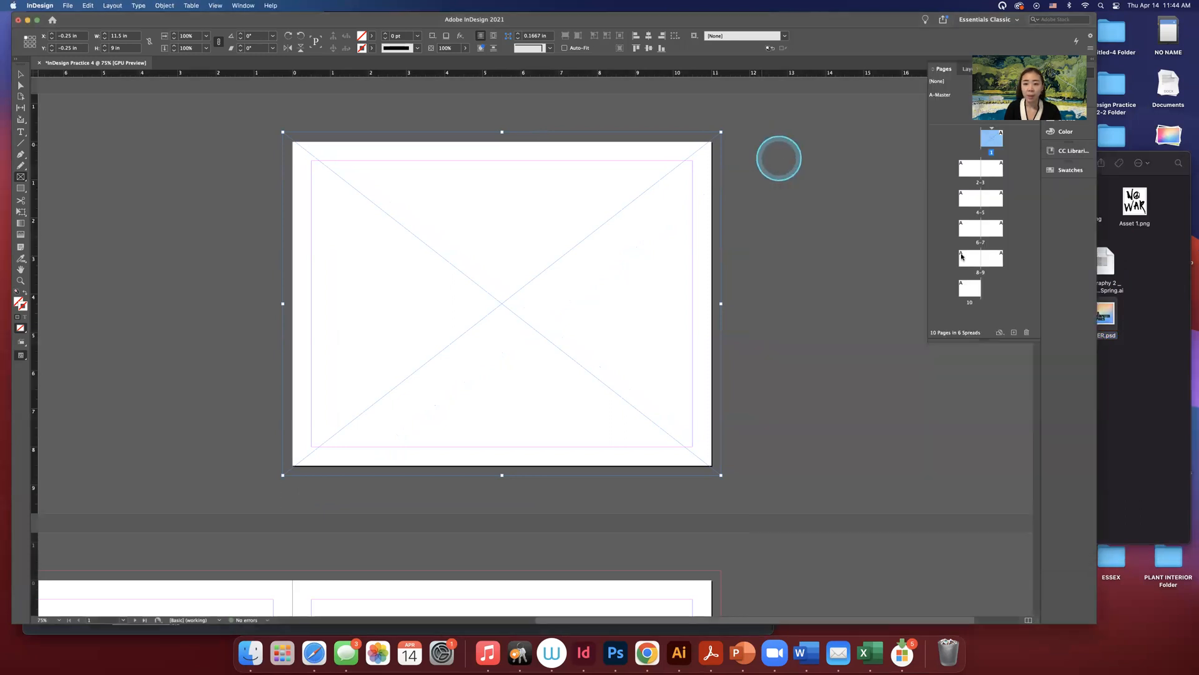
pyautogui.click(1118, 254)
pyautogui.moveTo(1104, 315); pyautogui.dragTo(465, 317)
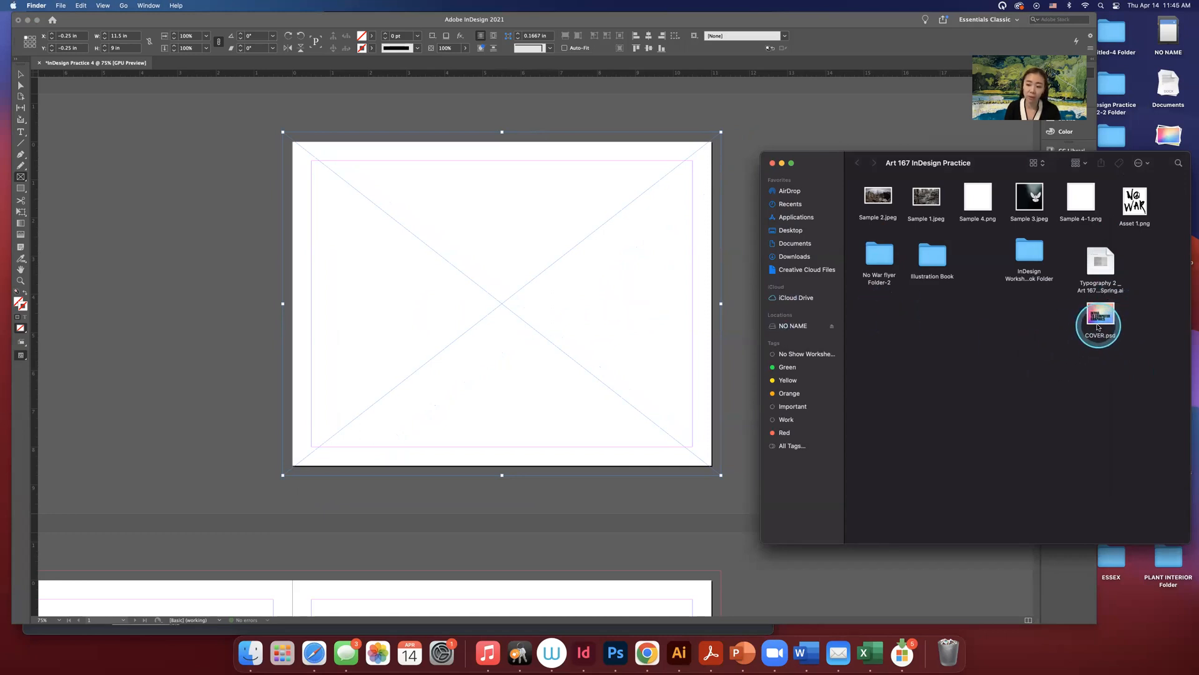
pyautogui.moveTo(823, 164); pyautogui.dragTo(854, 218)
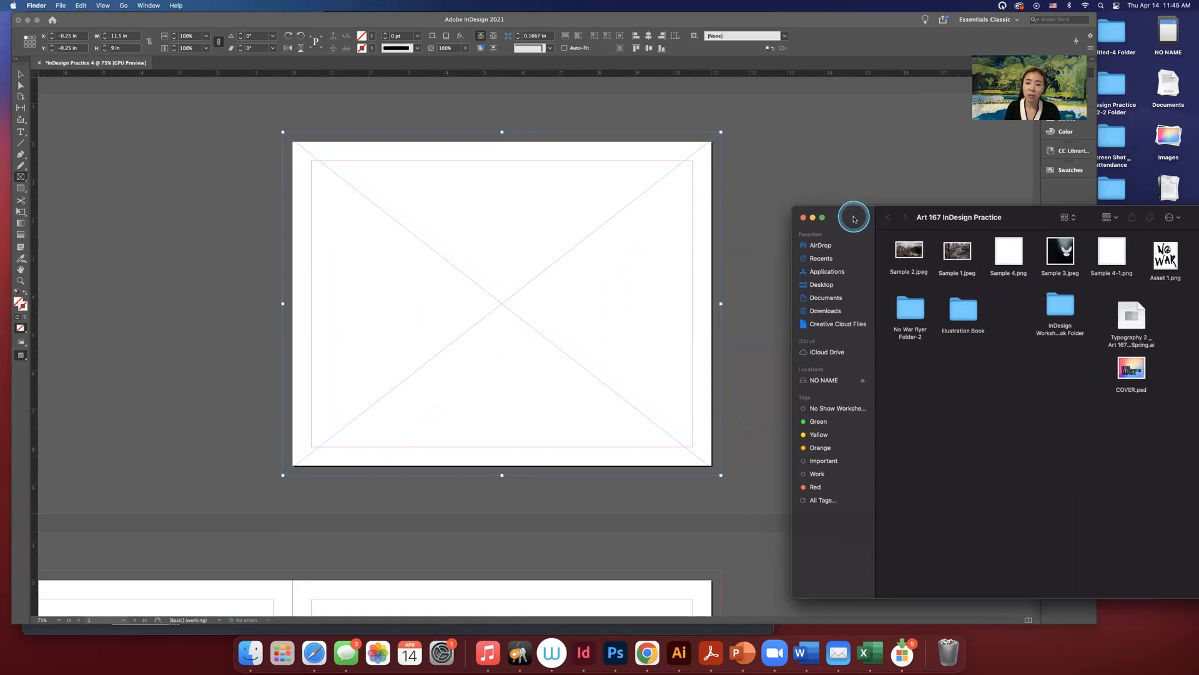
pyautogui.click(703, 19)
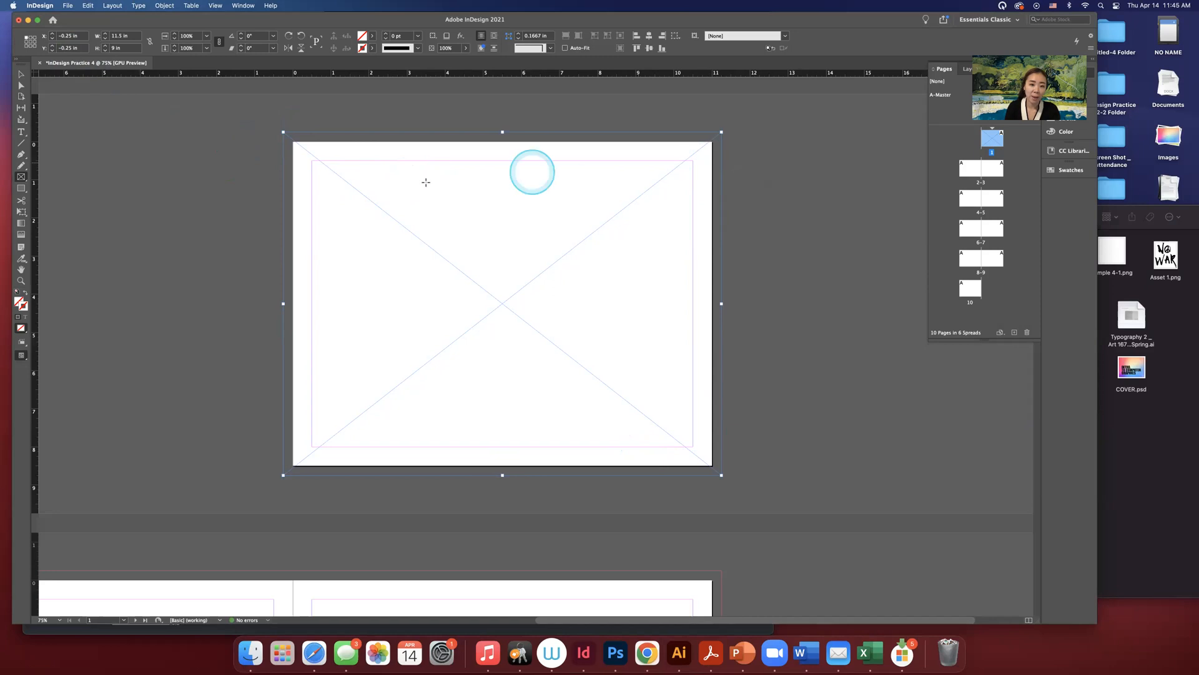
# Start the Place command for the page 1 frame and browse to the Art 167 InDesign Practice folder on the Desktop.
pyautogui.click(21, 74)
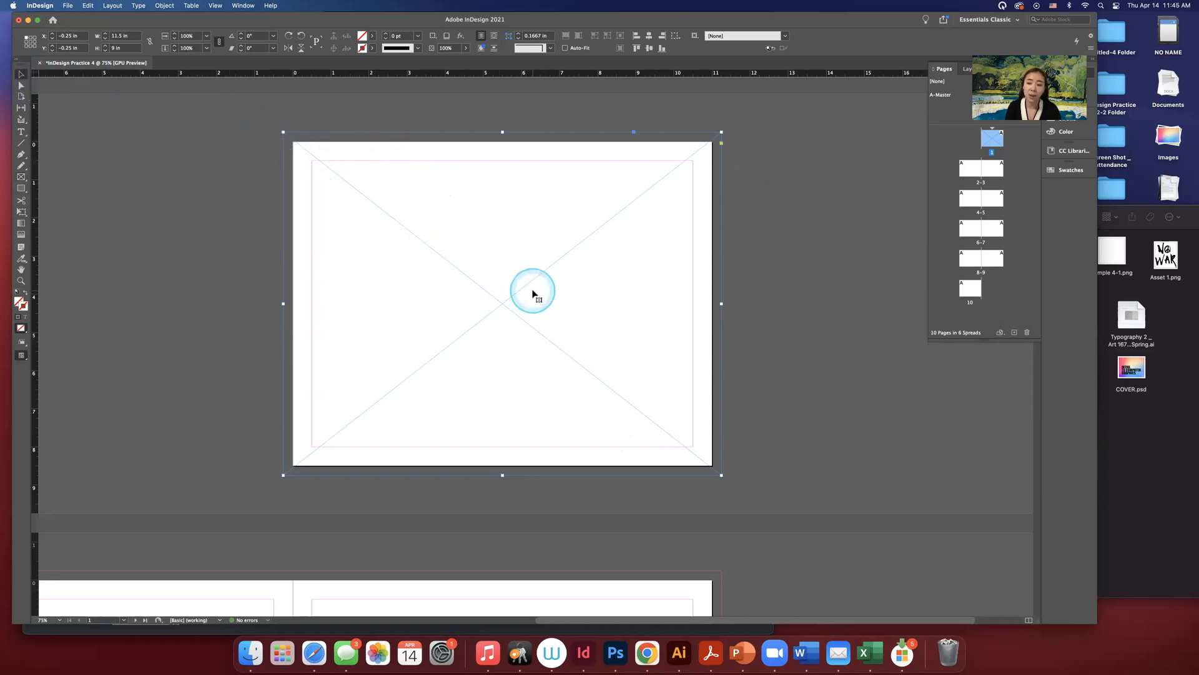
pyautogui.click(67, 5)
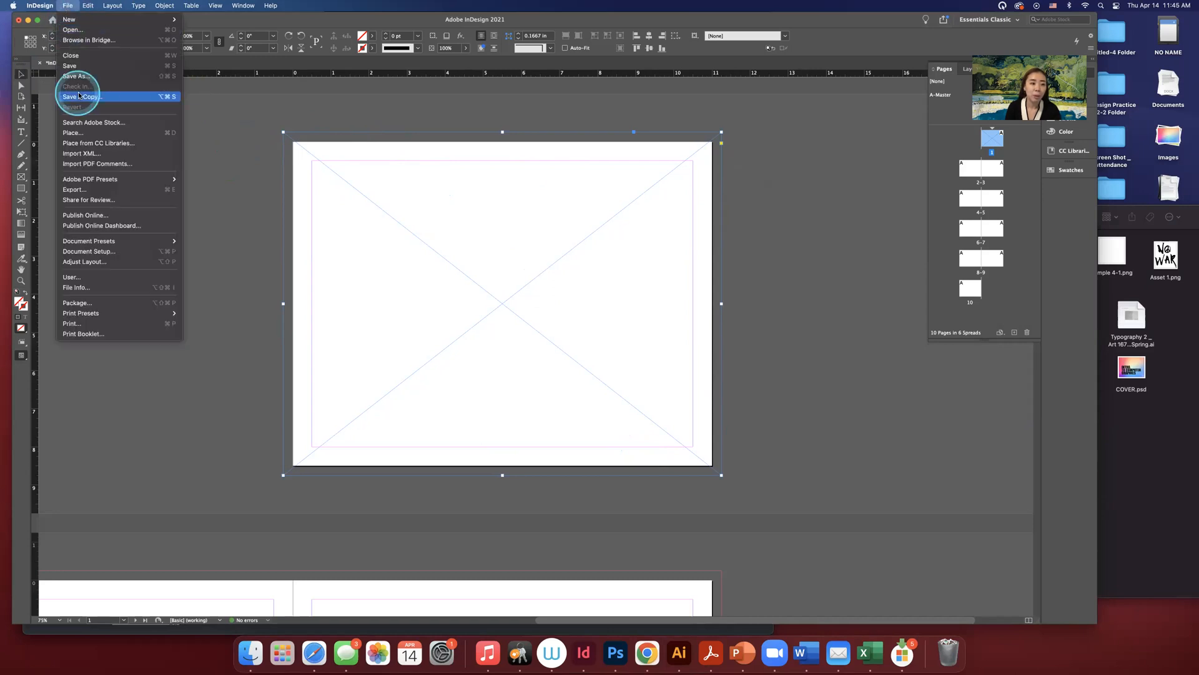
pyautogui.click(77, 133)
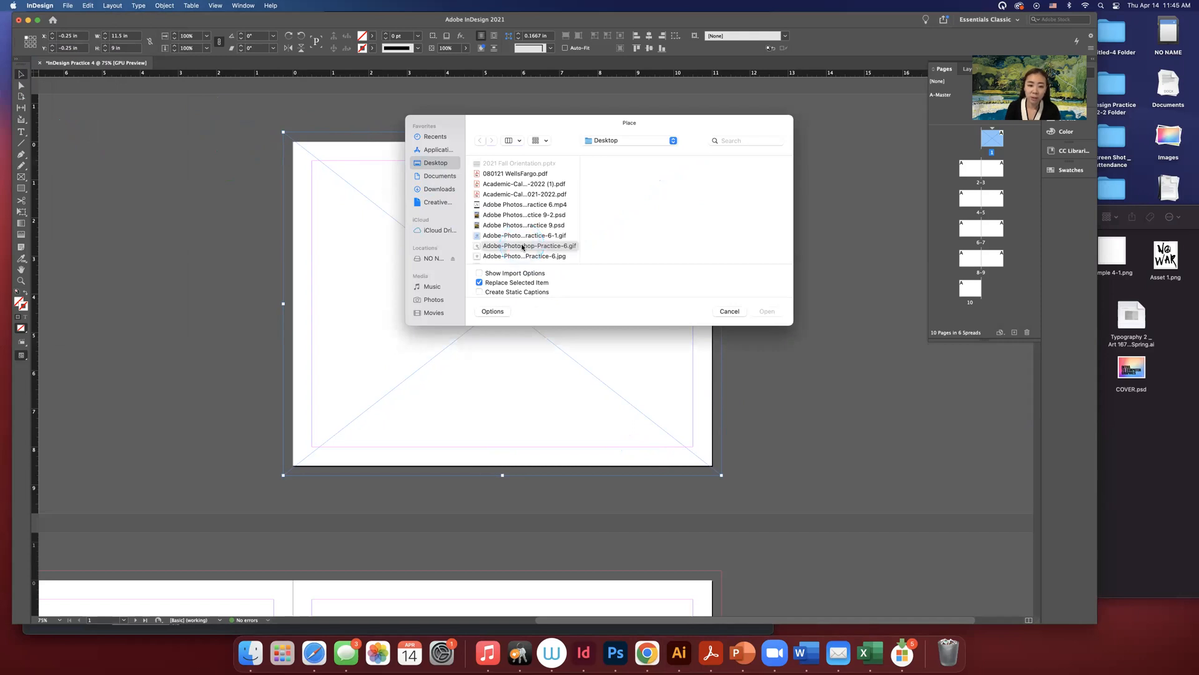
pyautogui.scroll(-3, 523, 247)
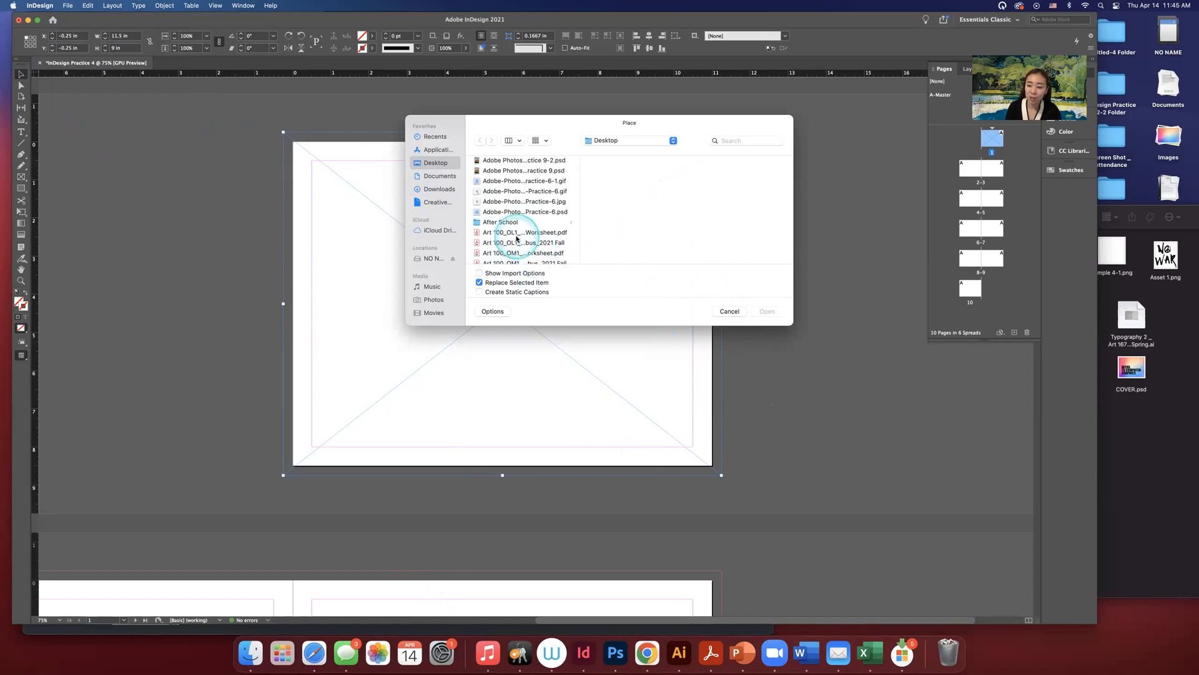
pyautogui.scroll(-4, 523, 240)
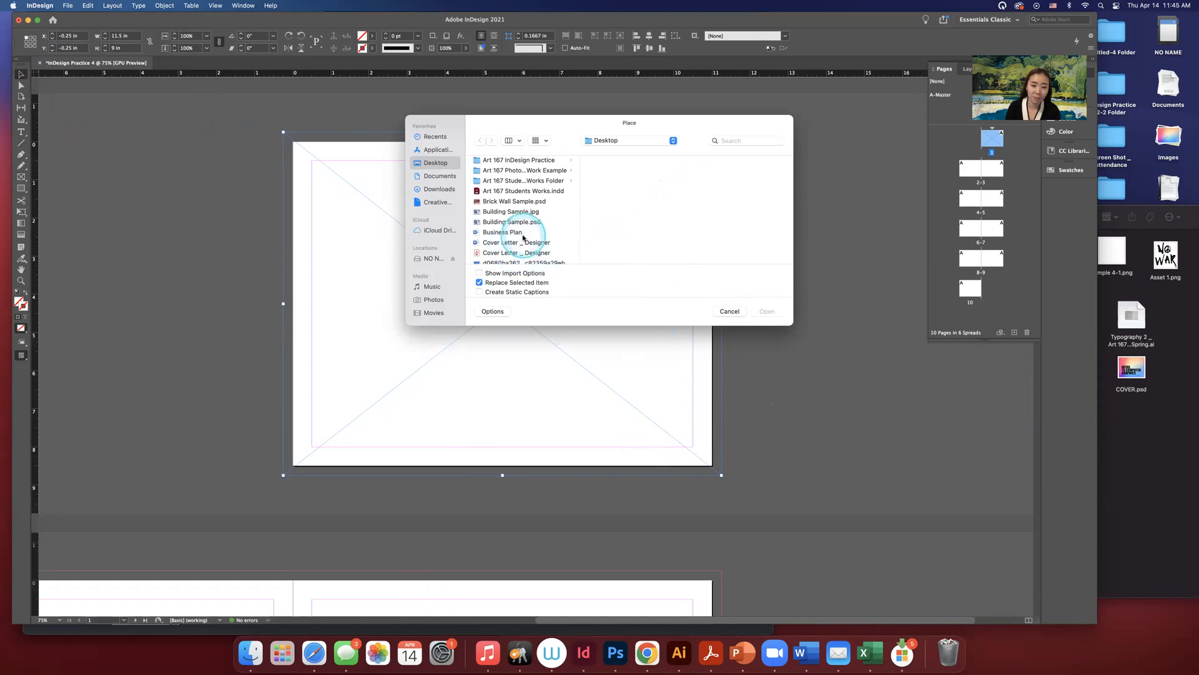
pyautogui.scroll(-3, 522, 240)
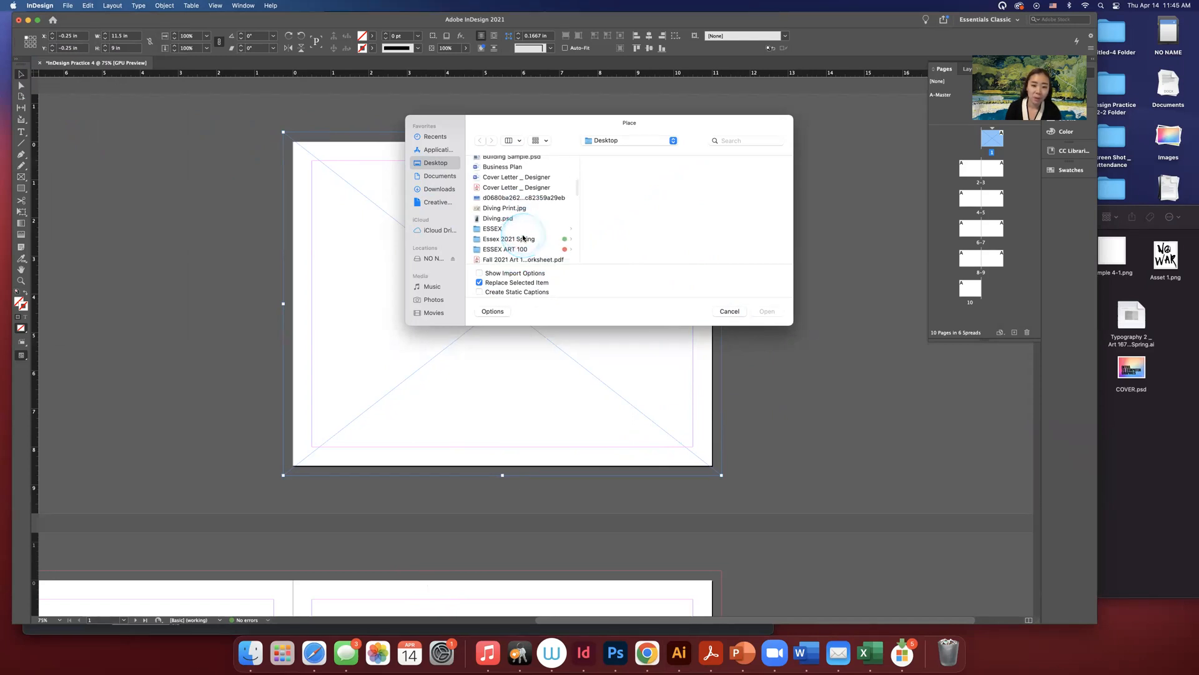
pyautogui.scroll(3, 525, 240)
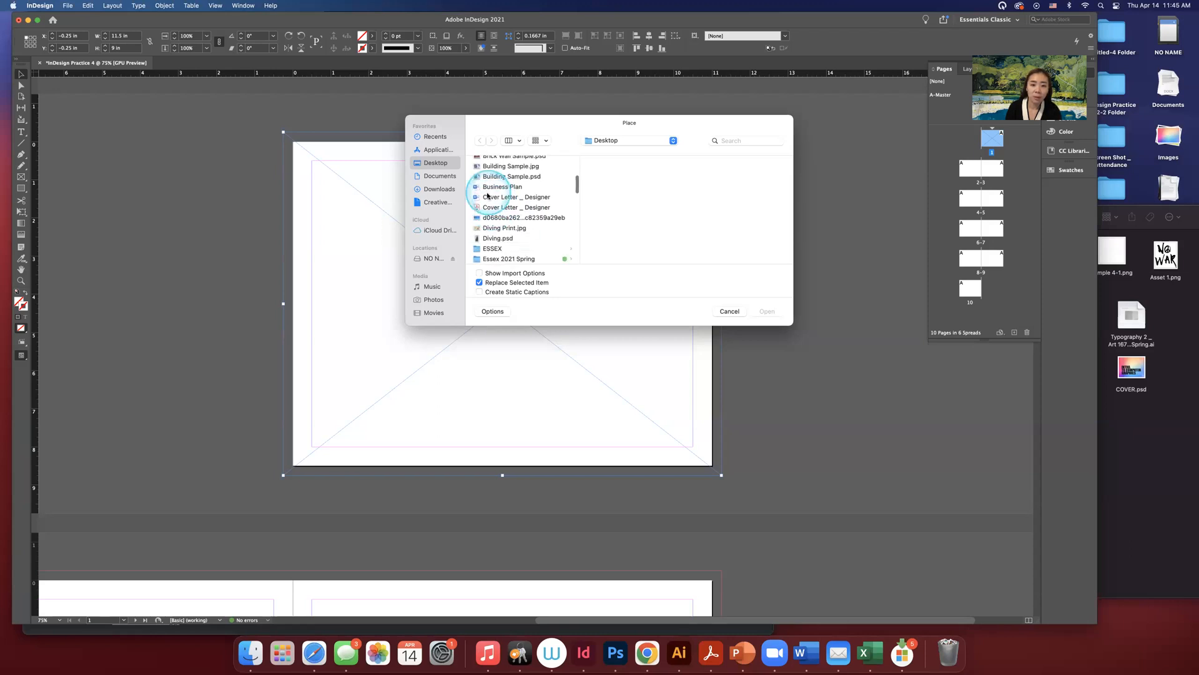
pyautogui.scroll(2, 527, 172)
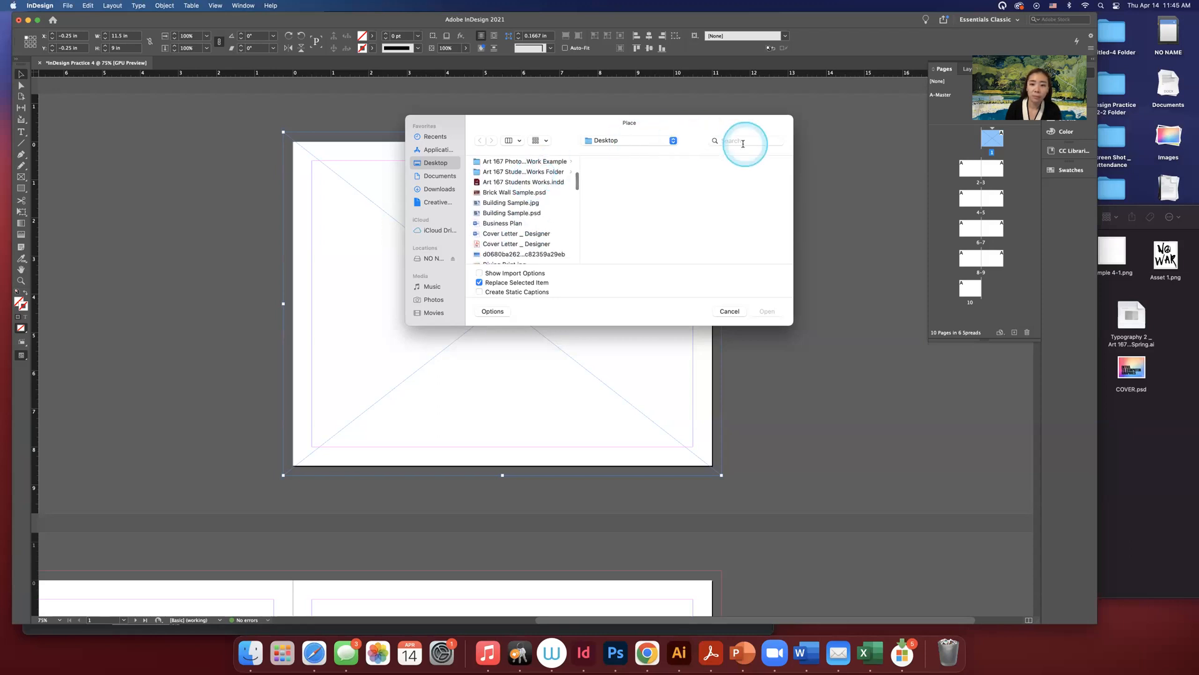
pyautogui.click(527, 173)
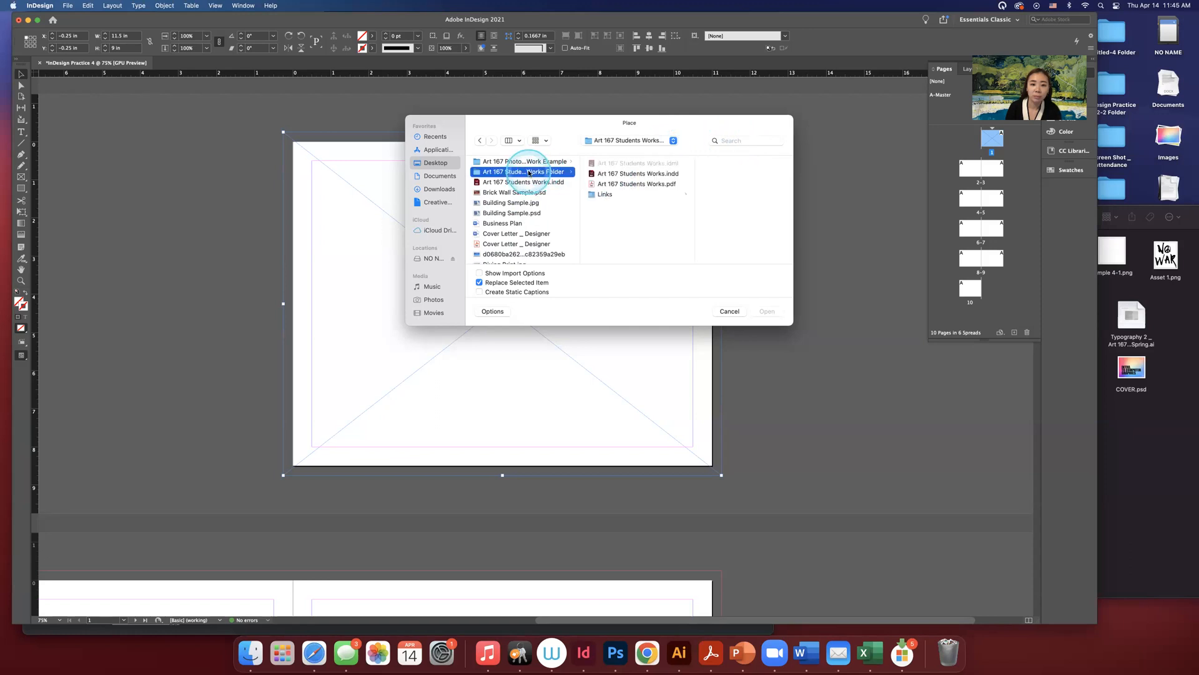
pyautogui.scroll(3, 528, 172)
pyautogui.click(522, 191)
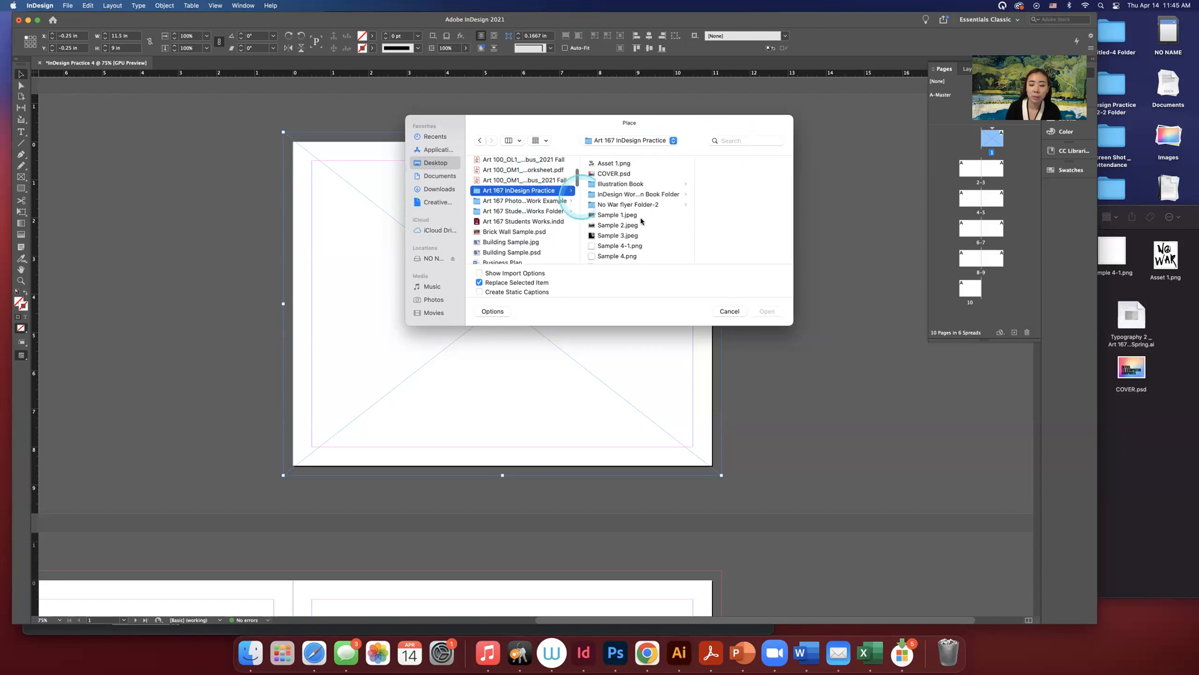
# Choose COVER.psd as the file to place, with Show Import Options and Replace Selected Item enabled.
pyautogui.click(613, 174)
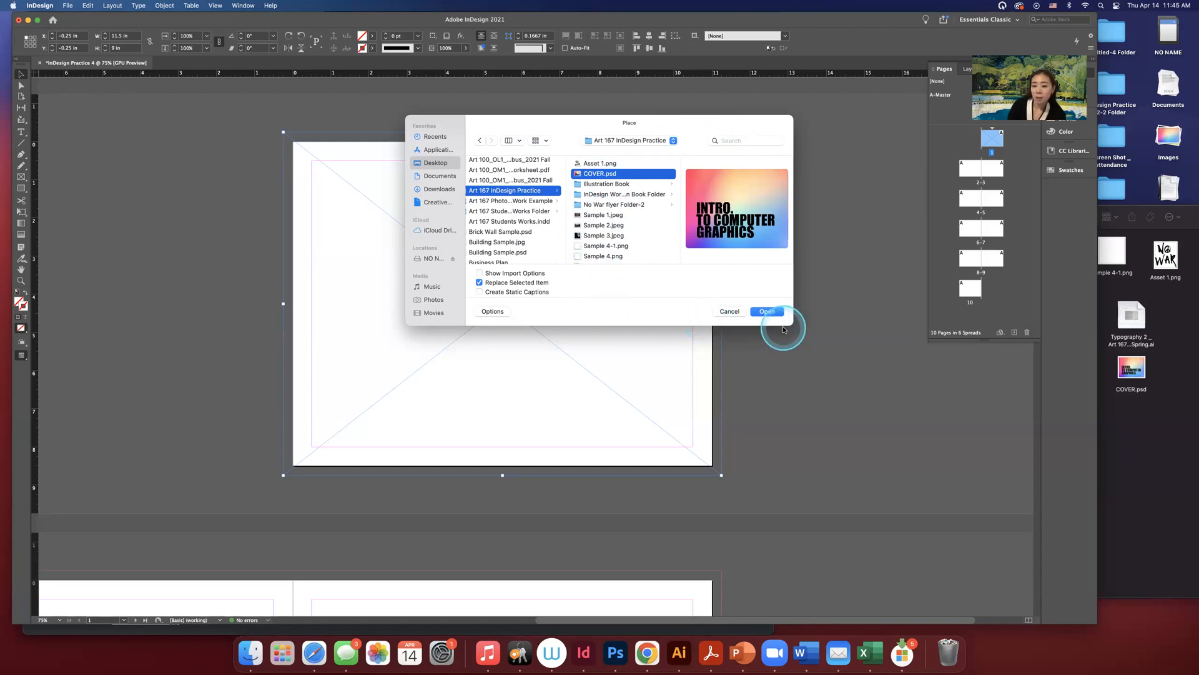
pyautogui.moveTo(783, 326); pyautogui.dragTo(891, 459)
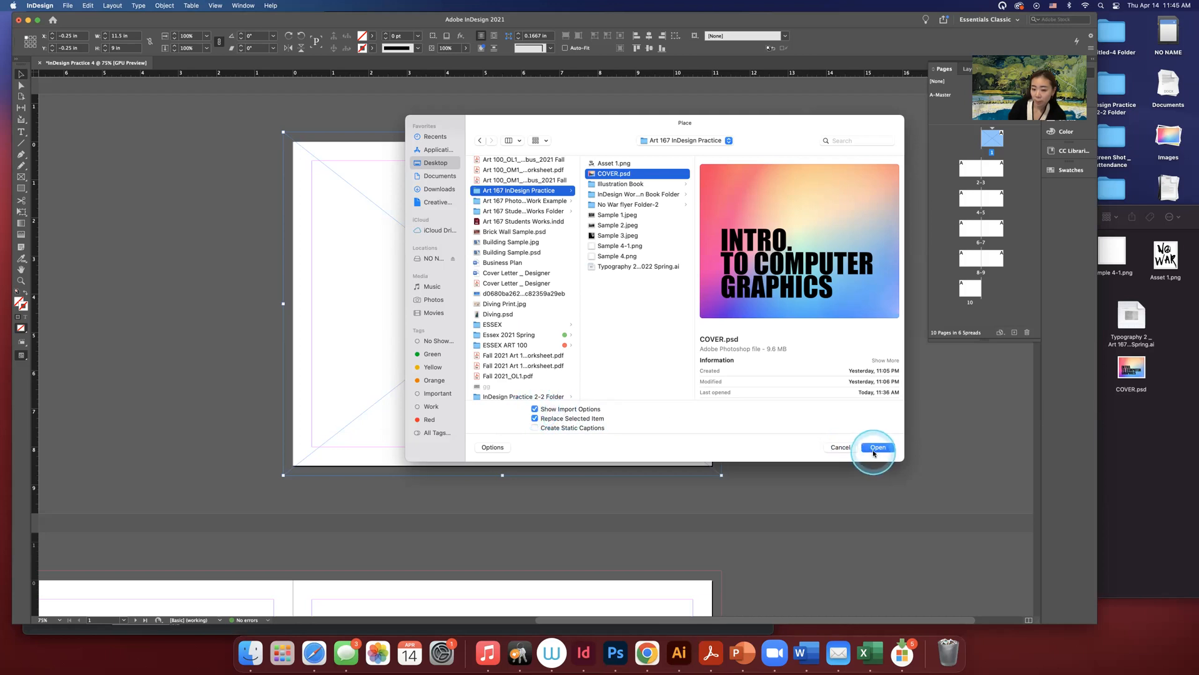
pyautogui.click(875, 447)
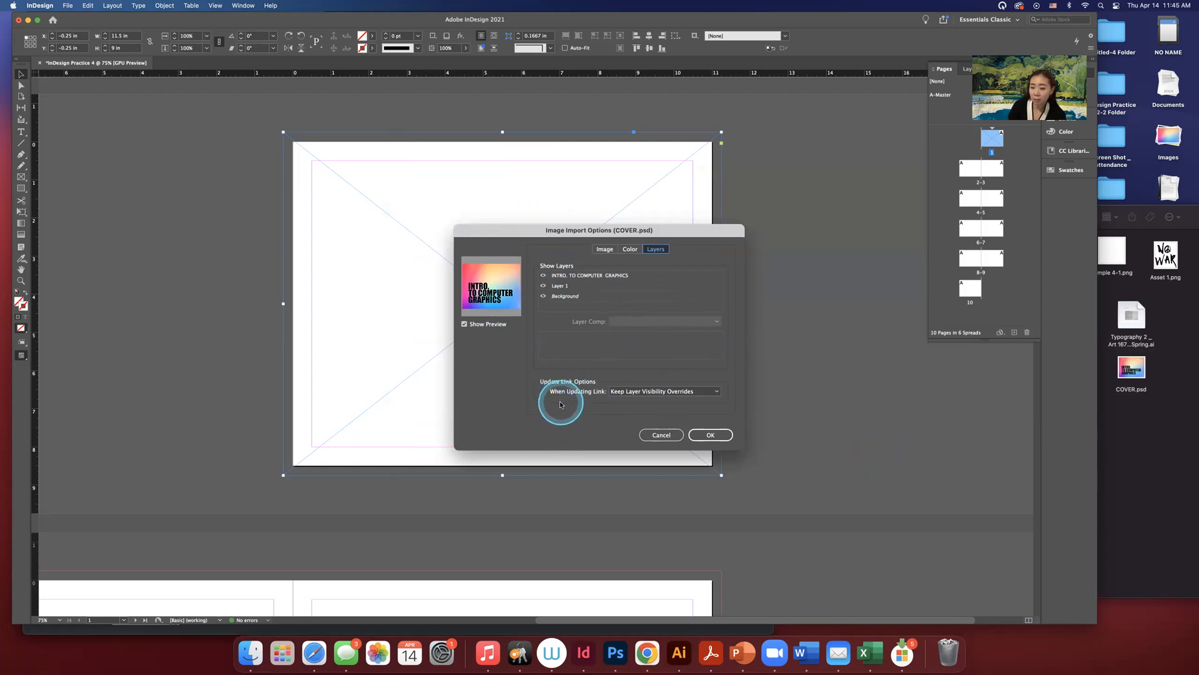
# Review the color and layer import options, retain Keep Layer Visibility Overrides, and import COVER.psd into the page 1 frame.
pyautogui.click(728, 435)
pyautogui.click(604, 249)
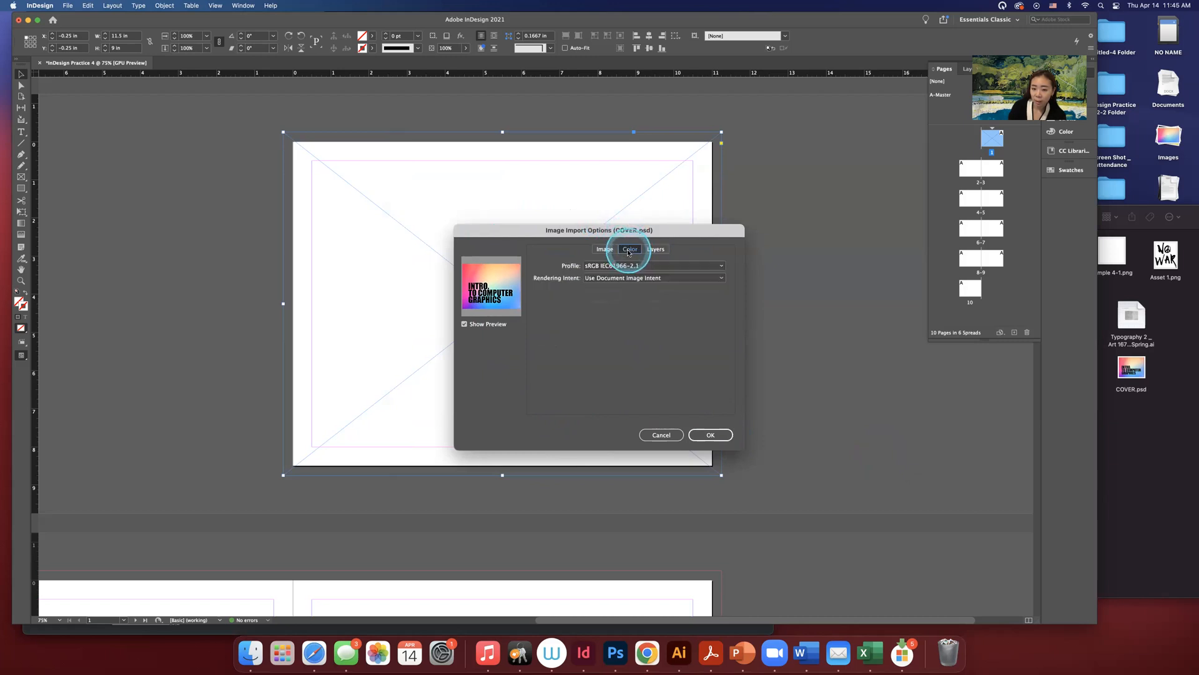
pyautogui.click(655, 250)
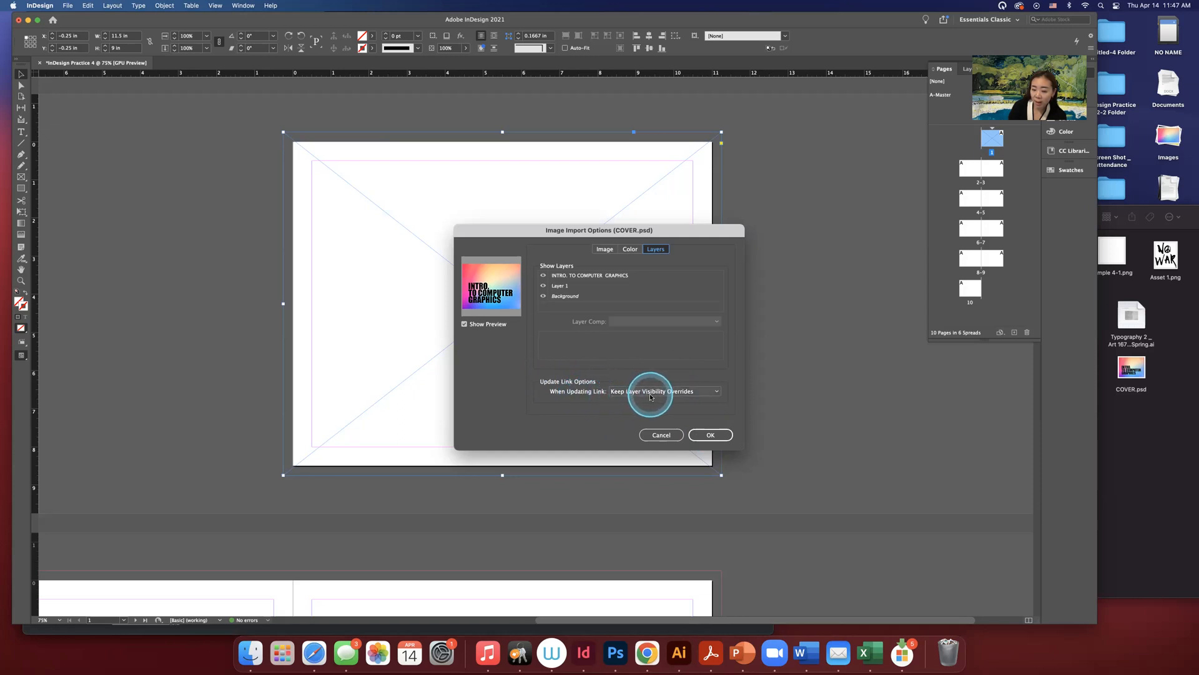
pyautogui.click(717, 393)
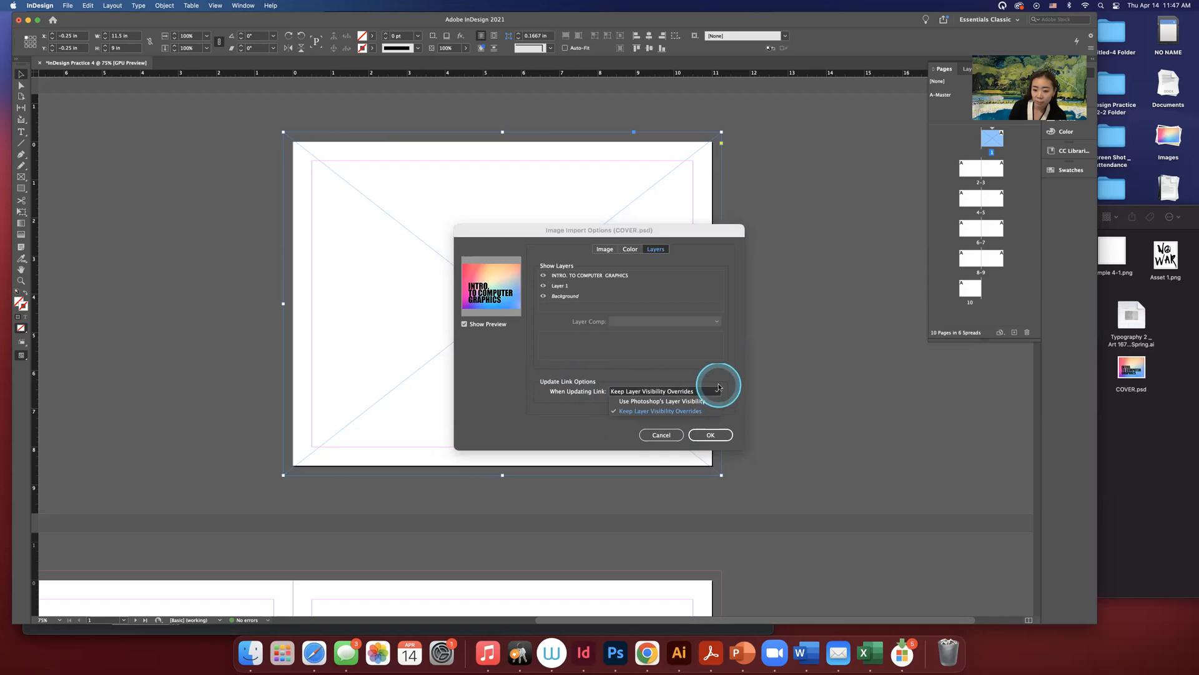
pyautogui.click(717, 391)
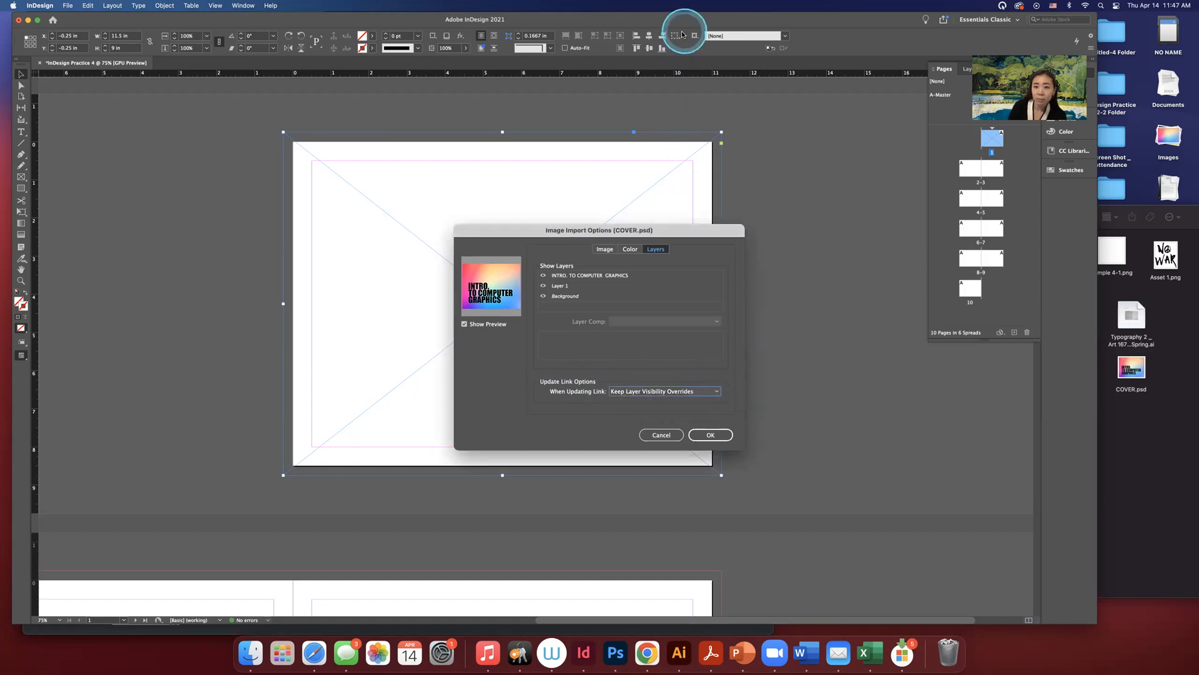
pyautogui.click(710, 435)
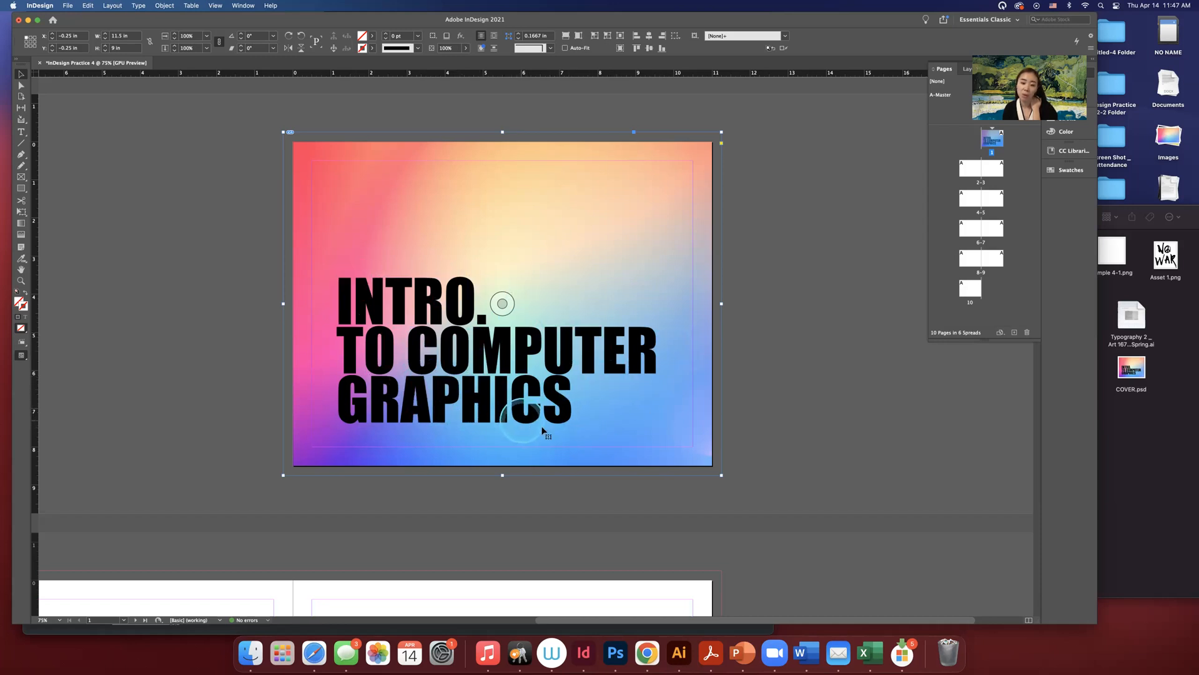
pyautogui.click(511, 500)
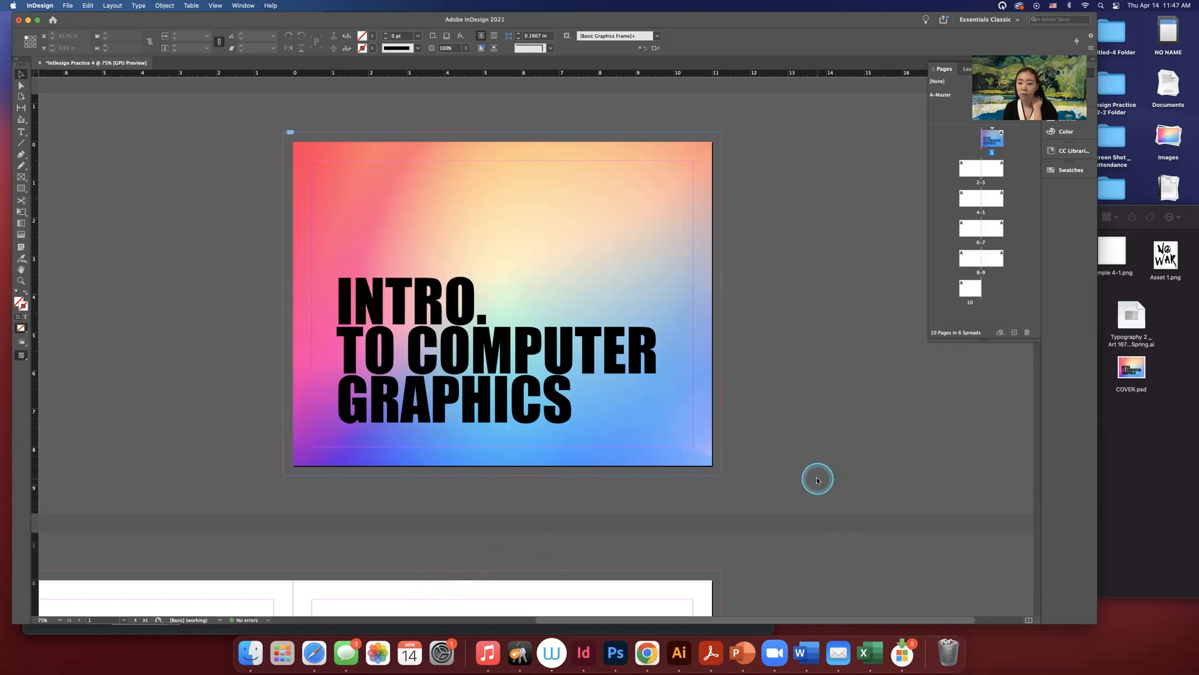
# Open COVER.psd from the Finder folder in Photoshop.
pyautogui.click(1141, 477)
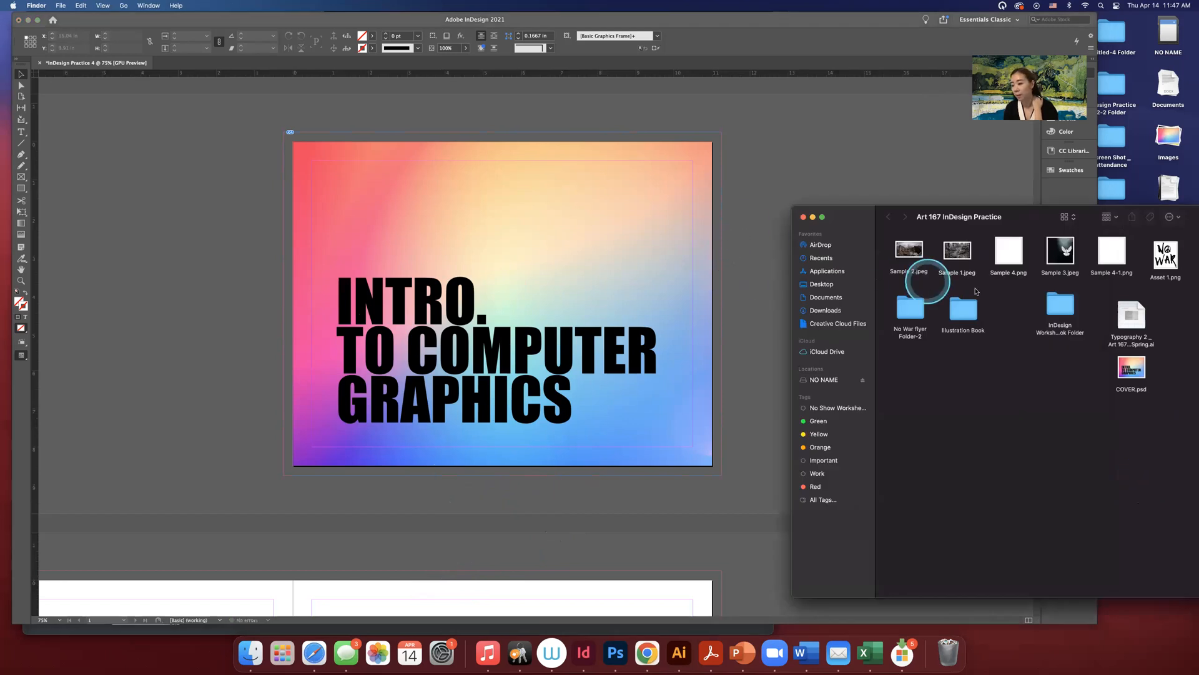
pyautogui.moveTo(1059, 214); pyautogui.dragTo(949, 193)
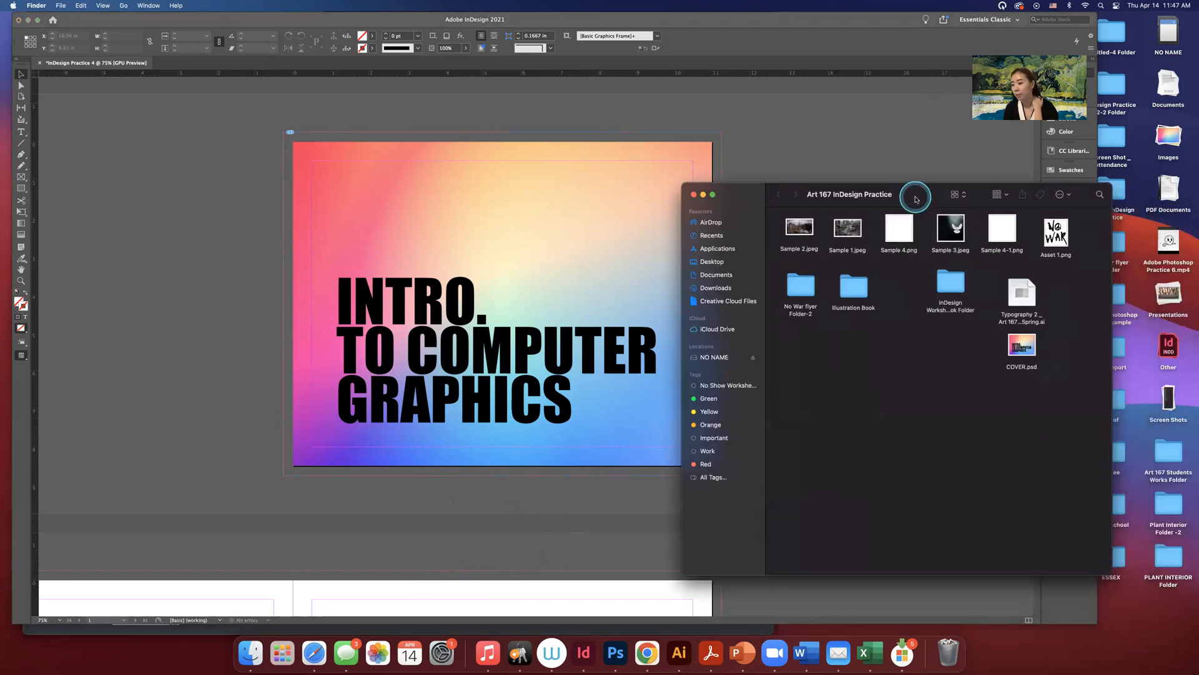
pyautogui.doubleClick(1021, 348)
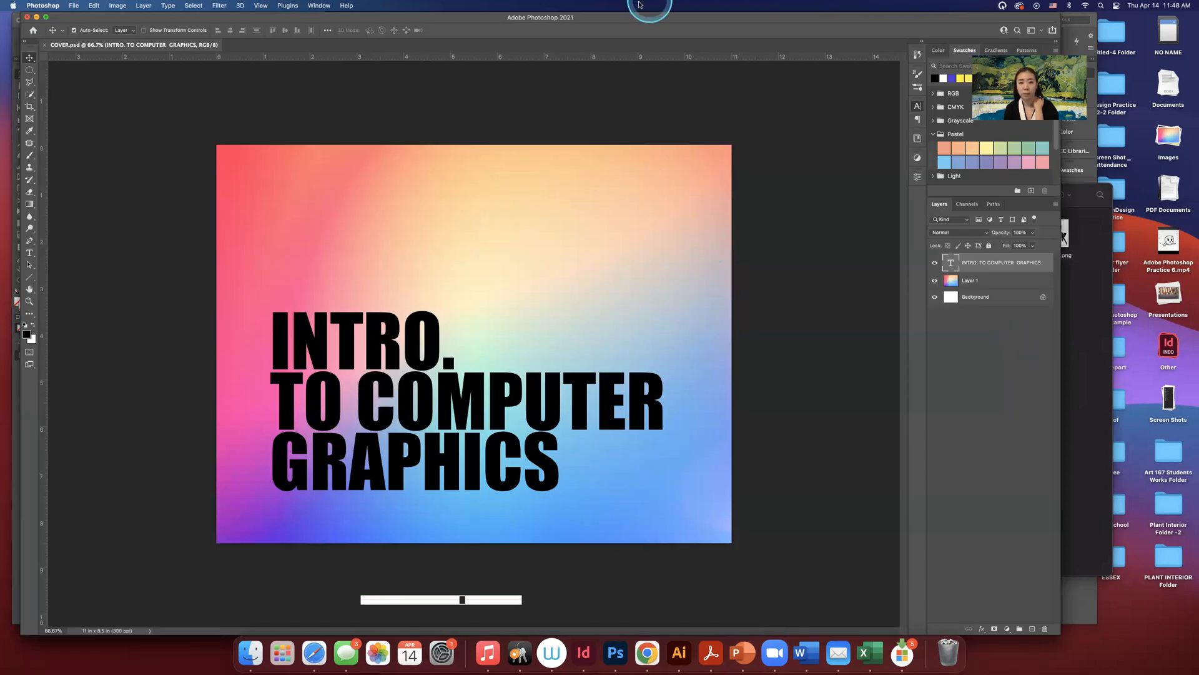
pyautogui.moveTo(600, 17); pyautogui.dragTo(594, 17)
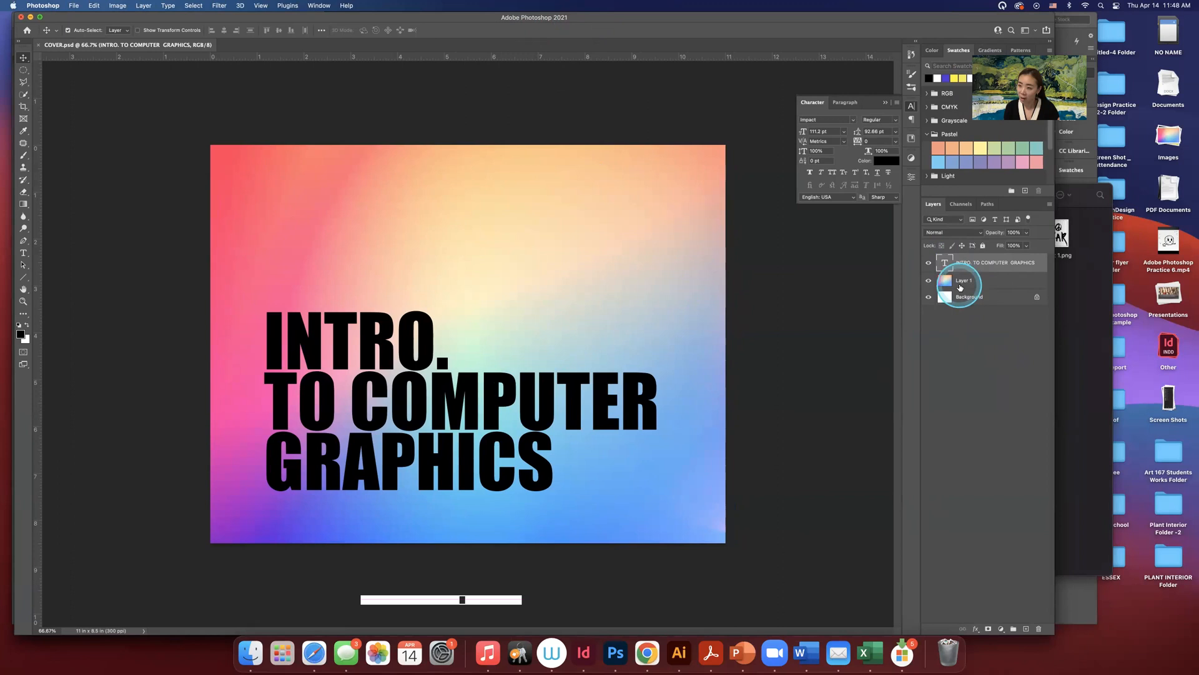
# Recolor the whole INTRO. TO COMPUTER GRAPHICS title white and select its text layer.
pyautogui.press('t')
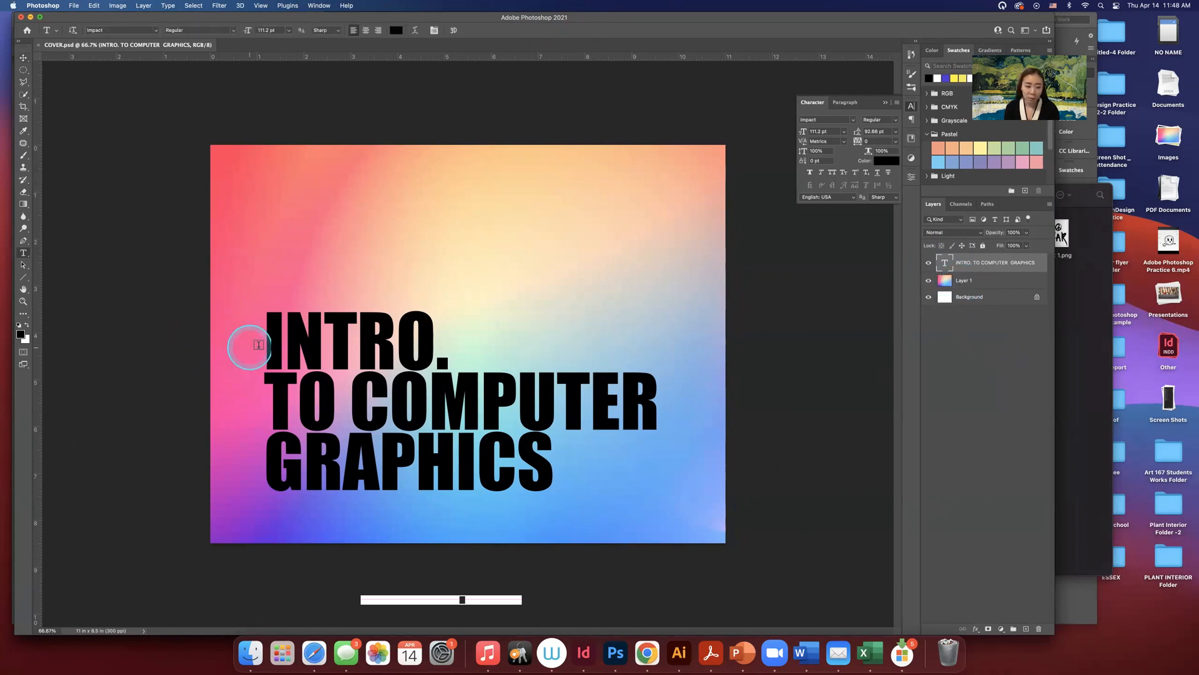
pyautogui.click(303, 353)
pyautogui.press('super+a')
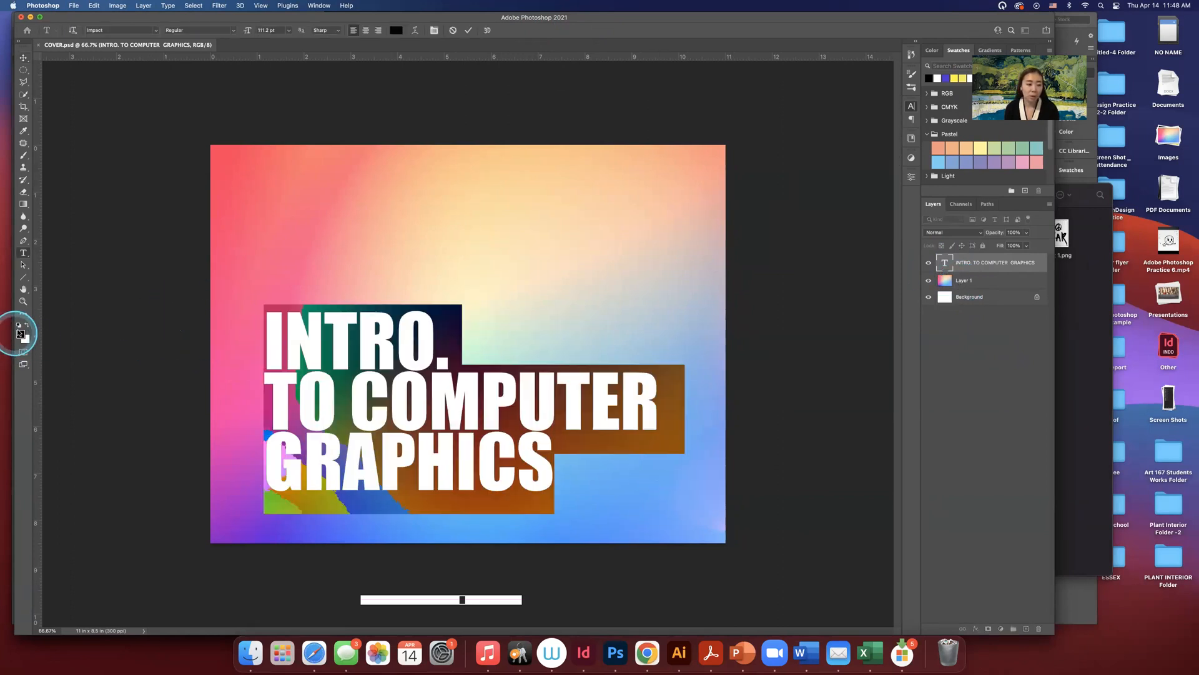
pyautogui.click(27, 325)
pyautogui.click(23, 58)
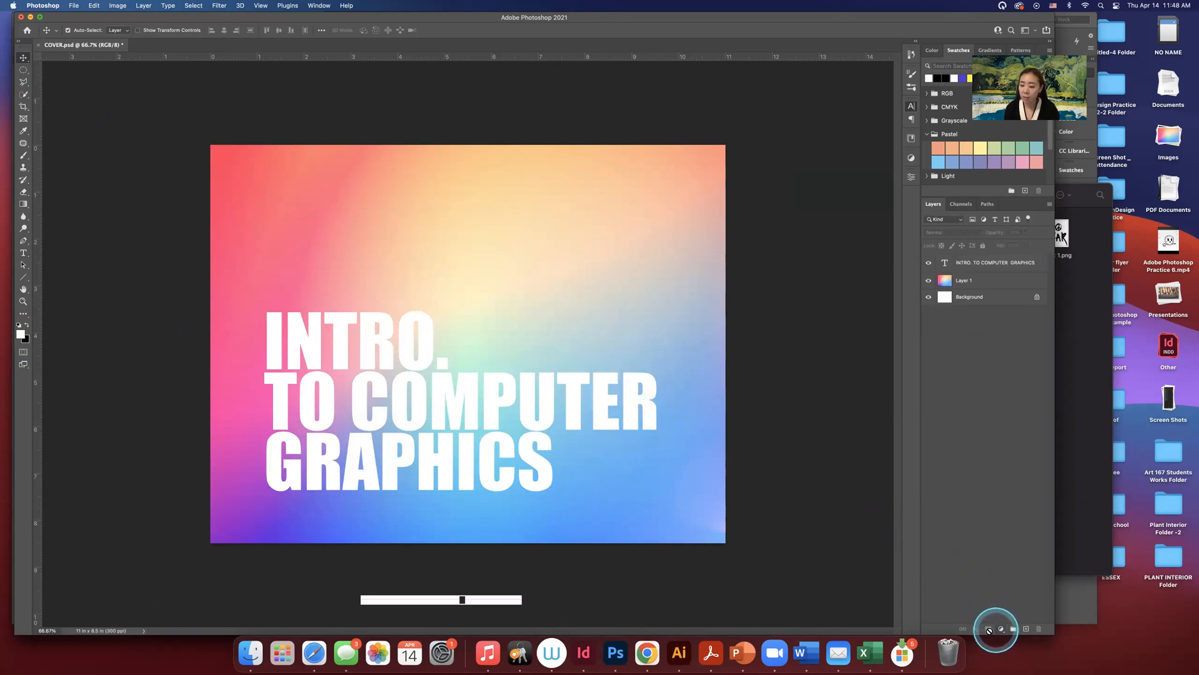
pyautogui.click(977, 263)
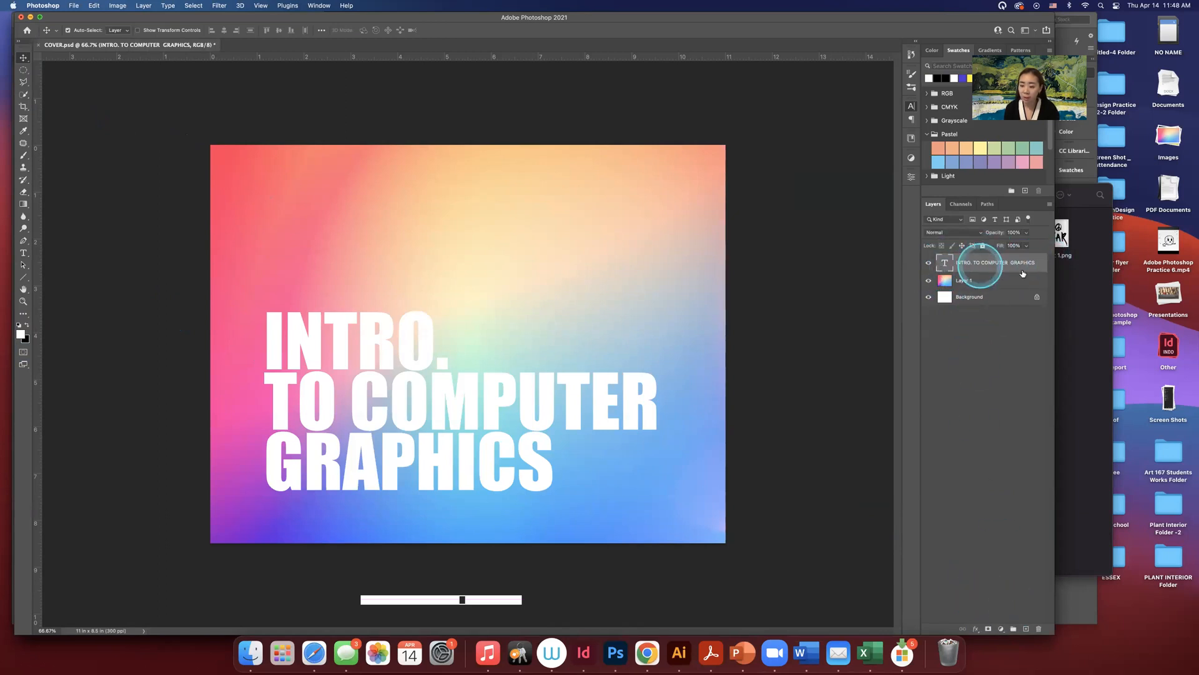
# Add a Drop Shadow effect to the title text layer with its angle set to 122°, and deselect the layer.
pyautogui.click(976, 629)
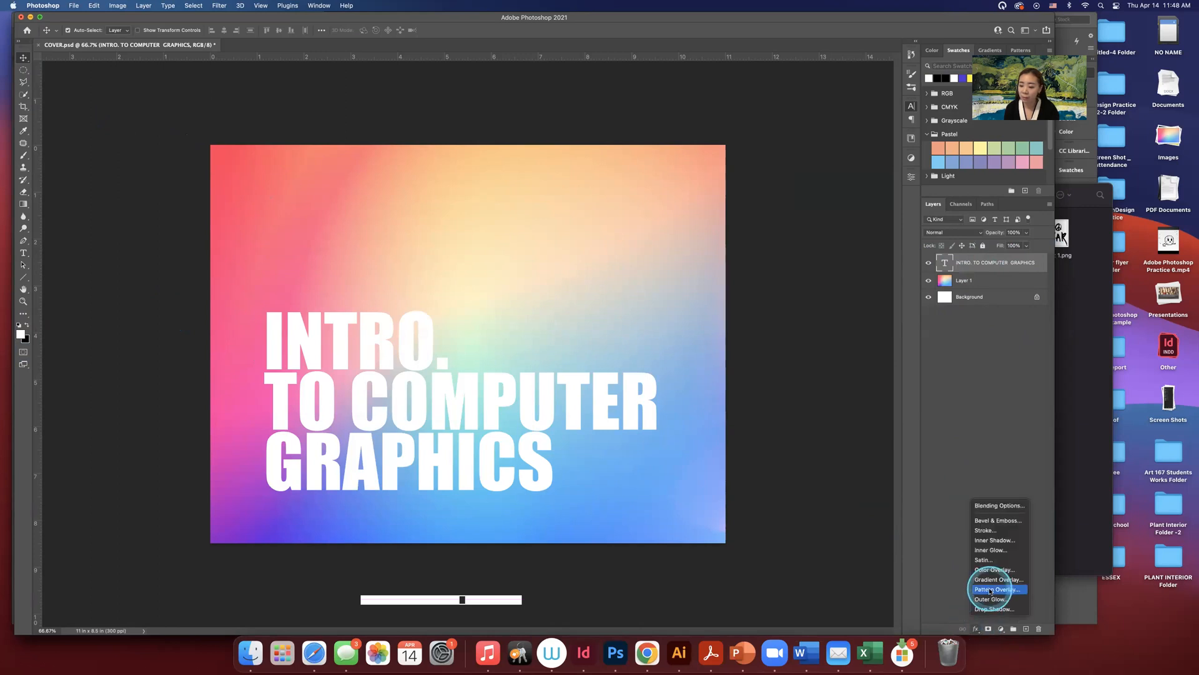
pyautogui.click(992, 610)
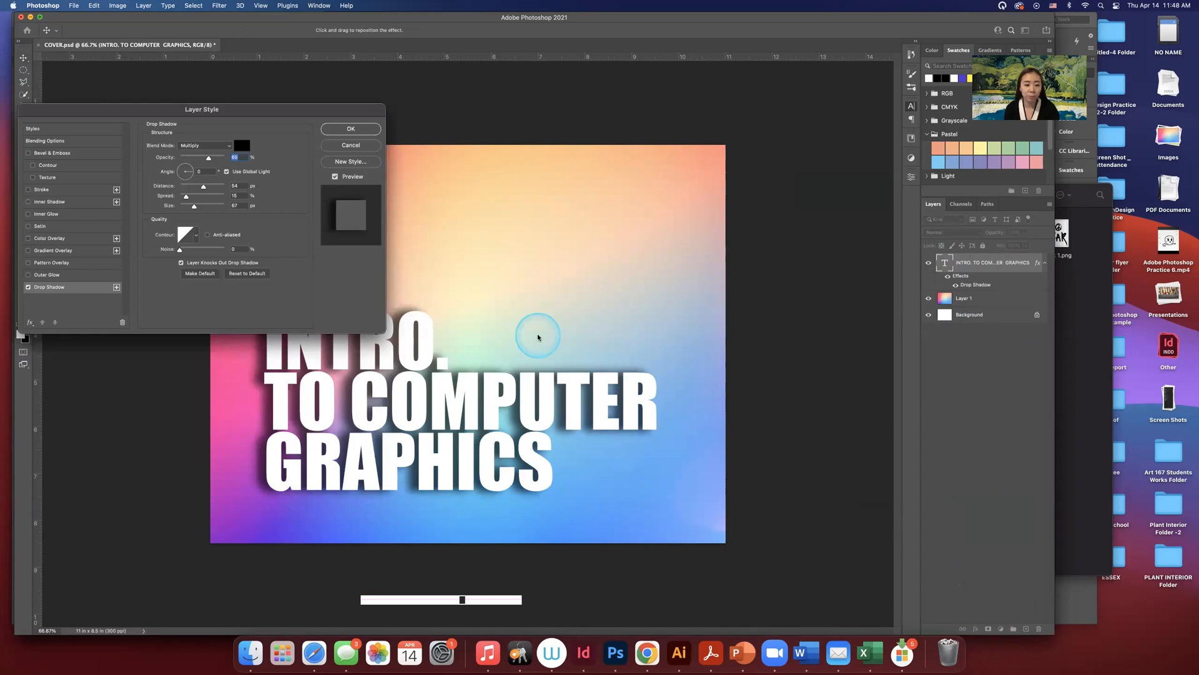
pyautogui.moveTo(188, 113); pyautogui.dragTo(858, 273)
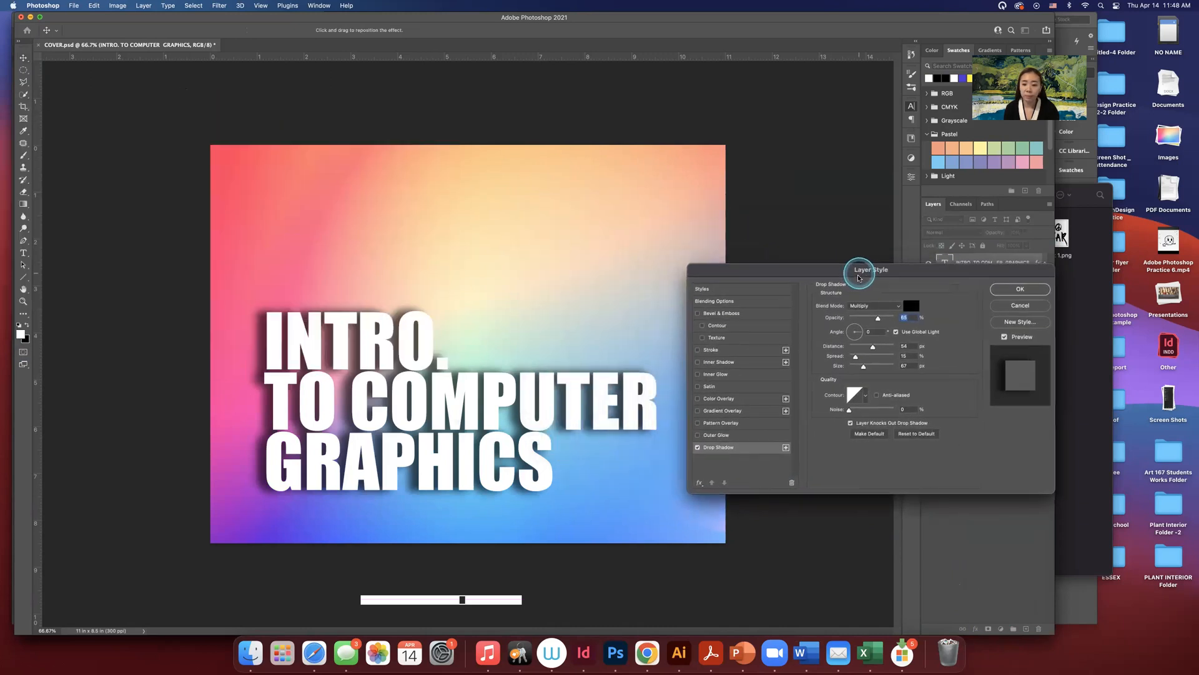
pyautogui.moveTo(857, 328); pyautogui.dragTo(851, 329)
pyautogui.click(852, 329)
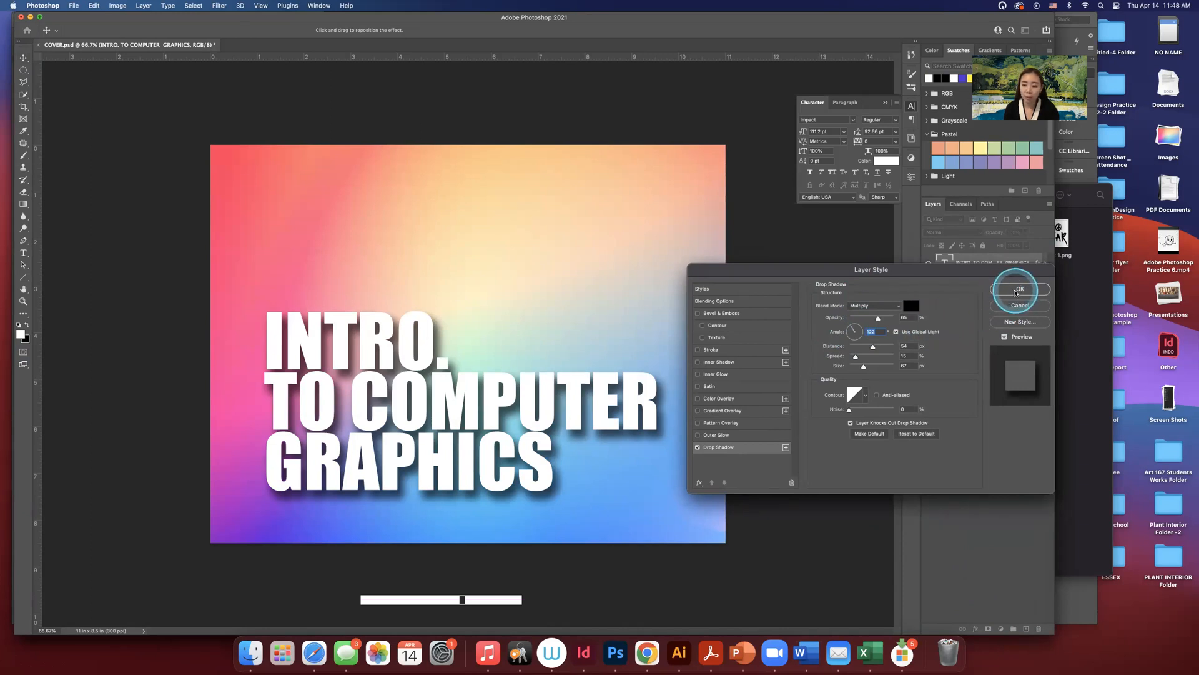
pyautogui.click(1018, 289)
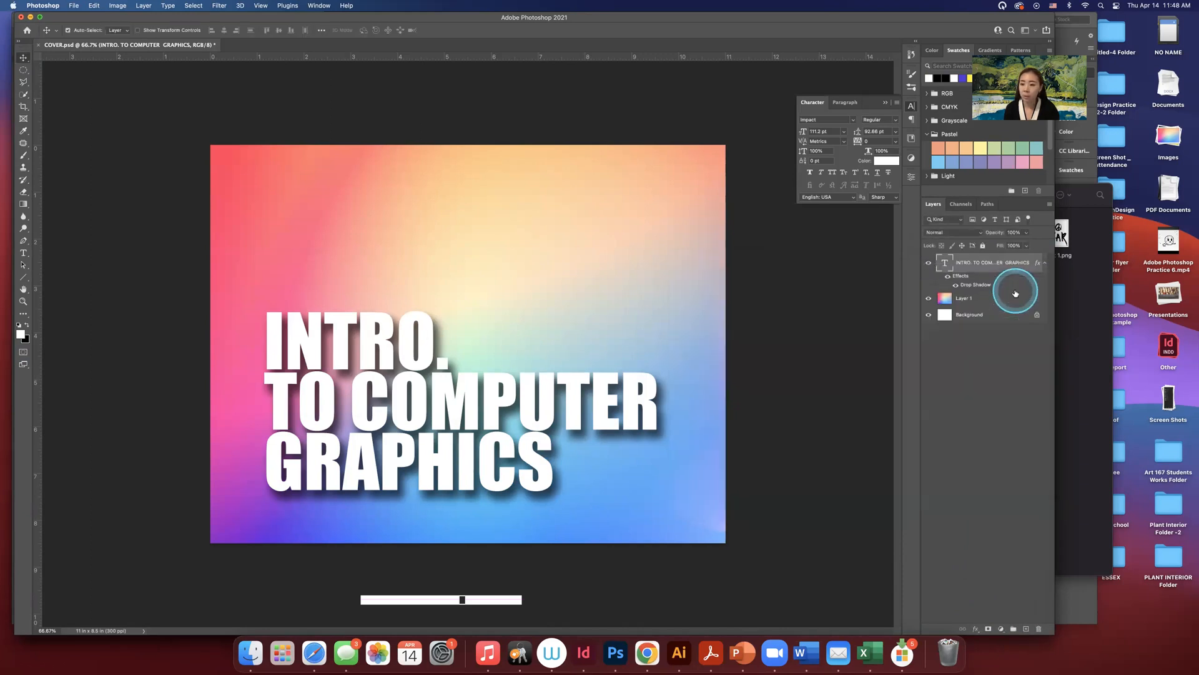
pyautogui.click(990, 378)
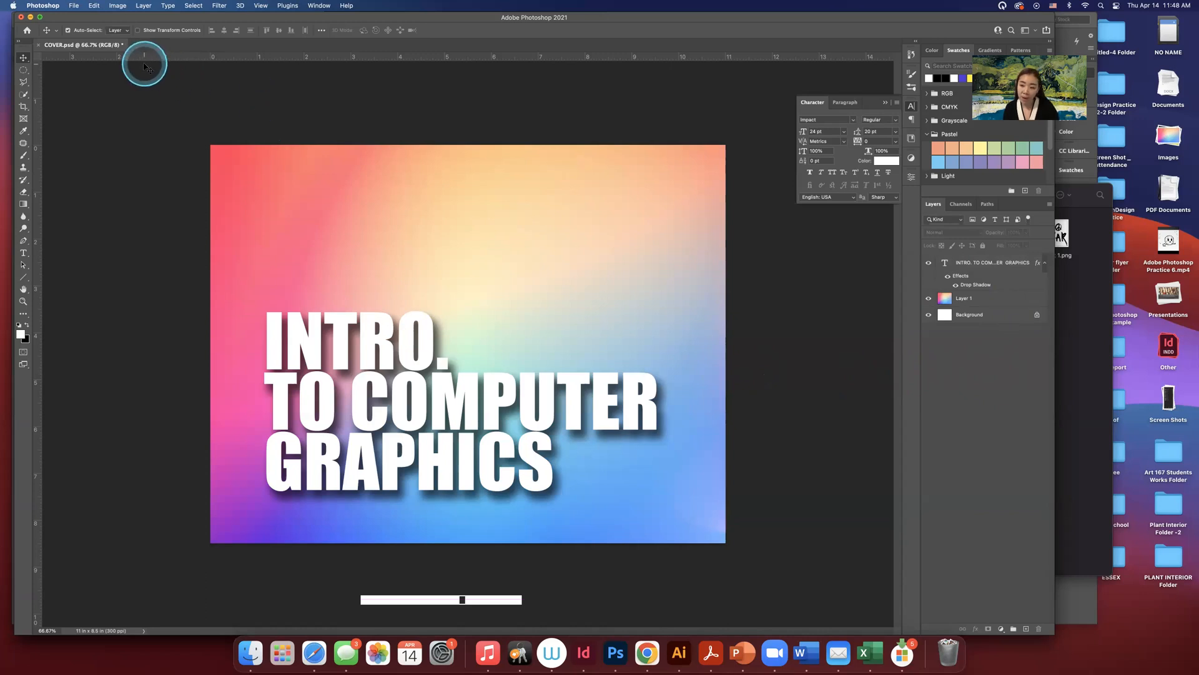
# Save COVER.psd, minimize Photoshop and switch back to the InDesign Practice 4 document in InDesign.
pyautogui.click(74, 6)
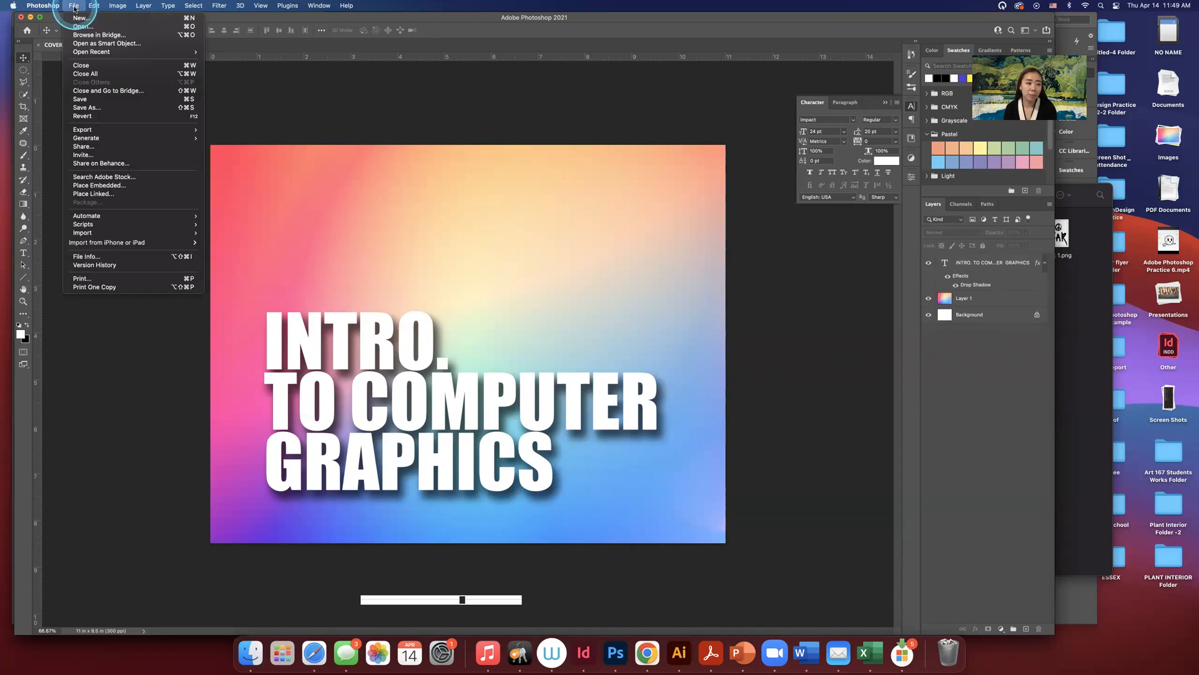
pyautogui.click(84, 100)
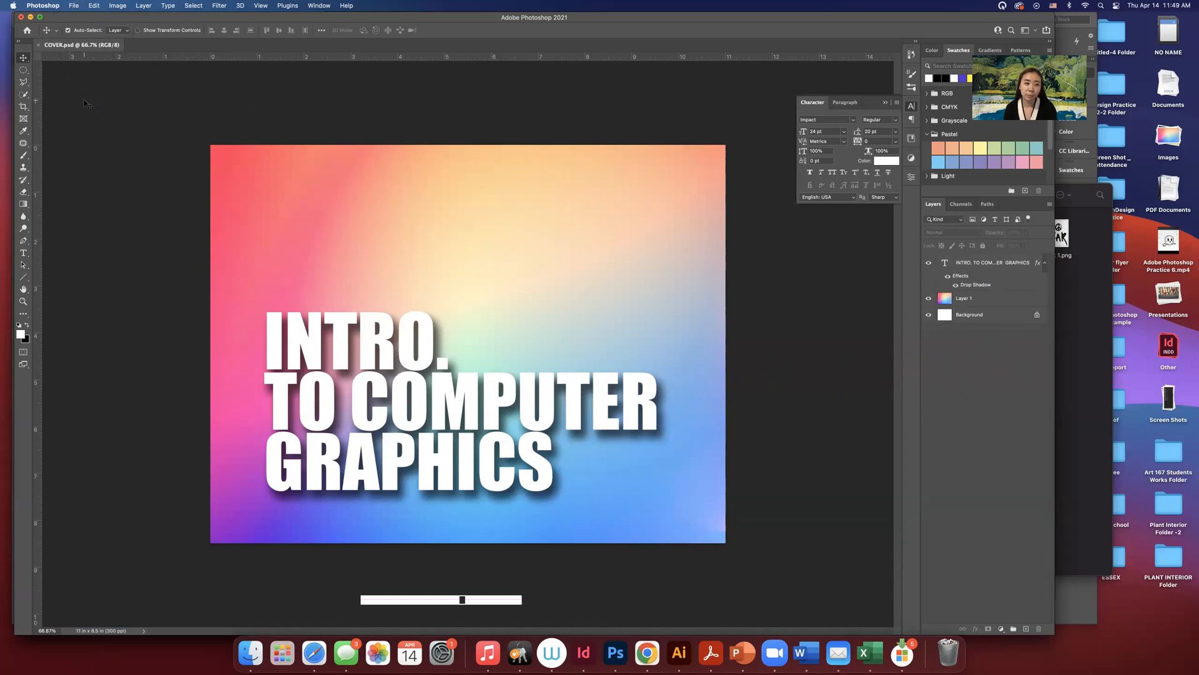
pyautogui.click(30, 17)
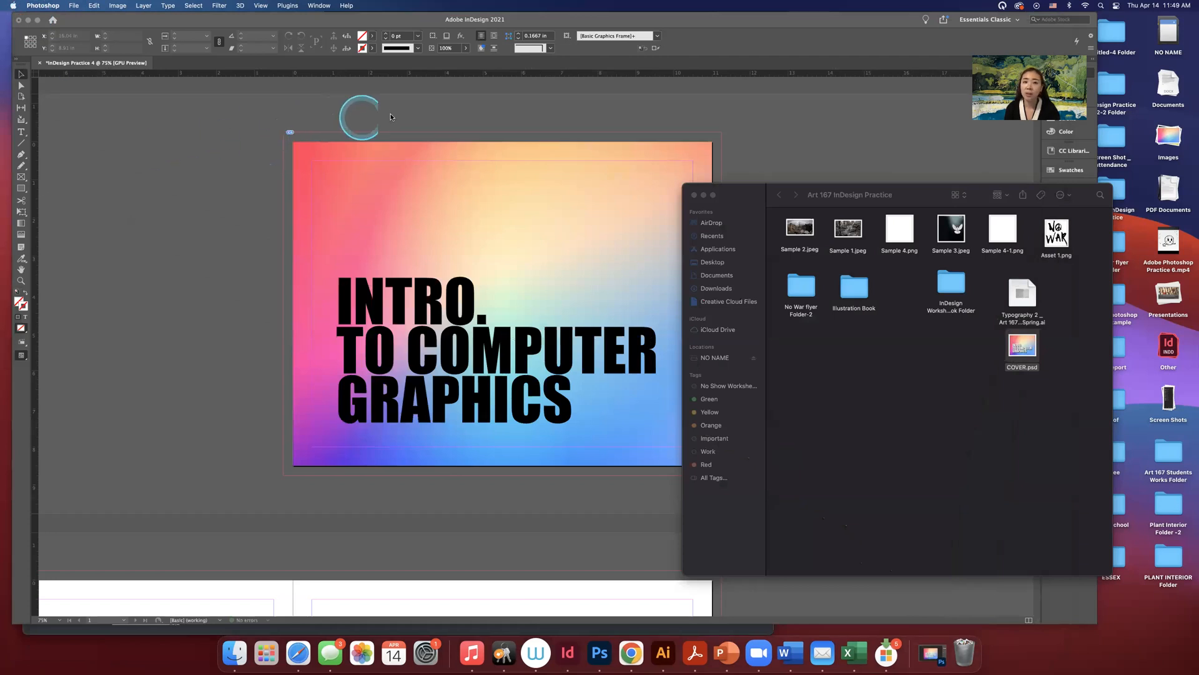
pyautogui.click(425, 23)
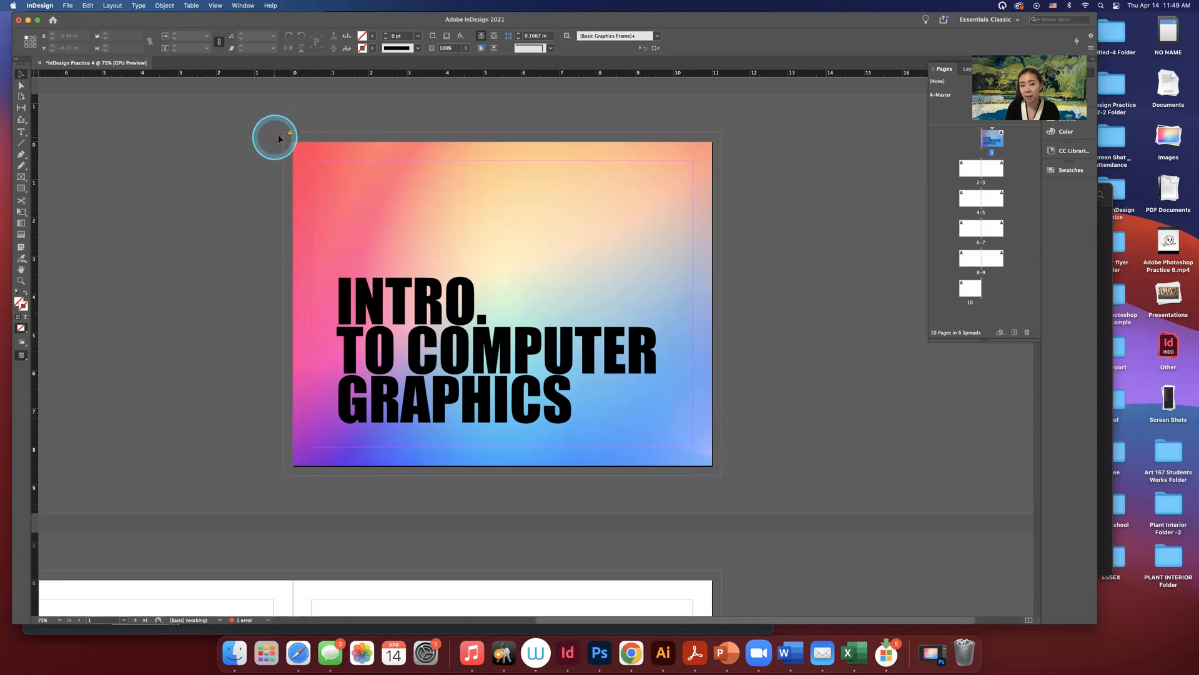
# Update the modified COVER.psd link on page 1 and bring the whole cover into view.
pyautogui.press('z')
pyautogui.click(289, 131)
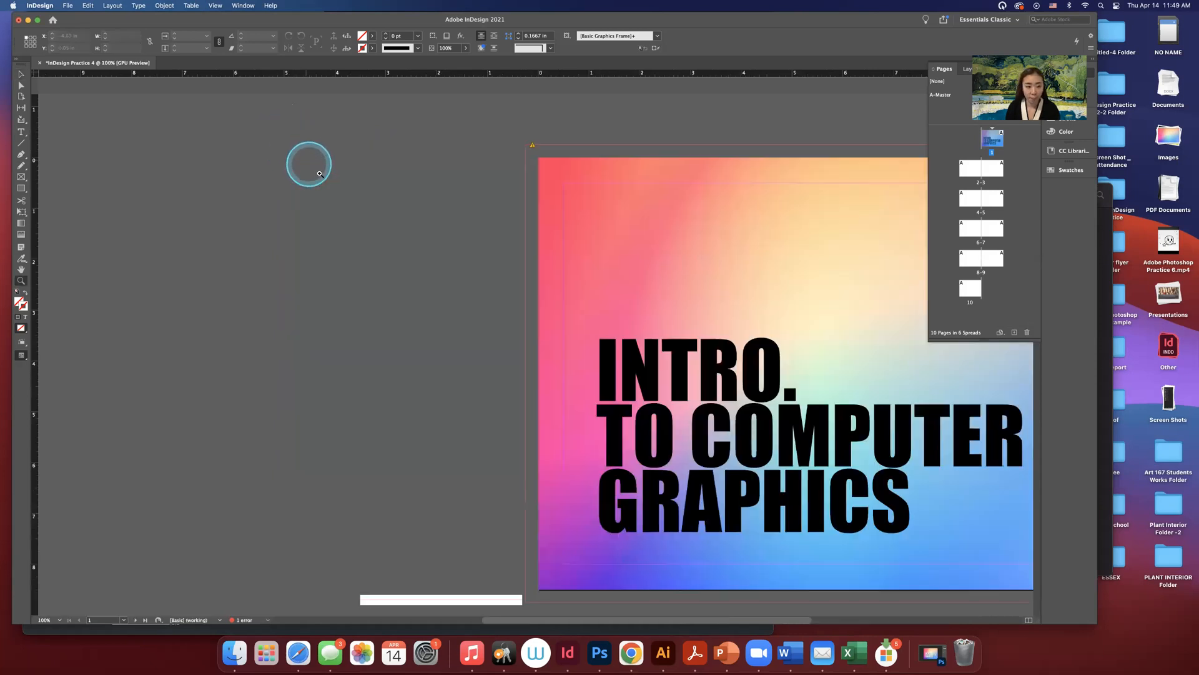
pyautogui.click(533, 146)
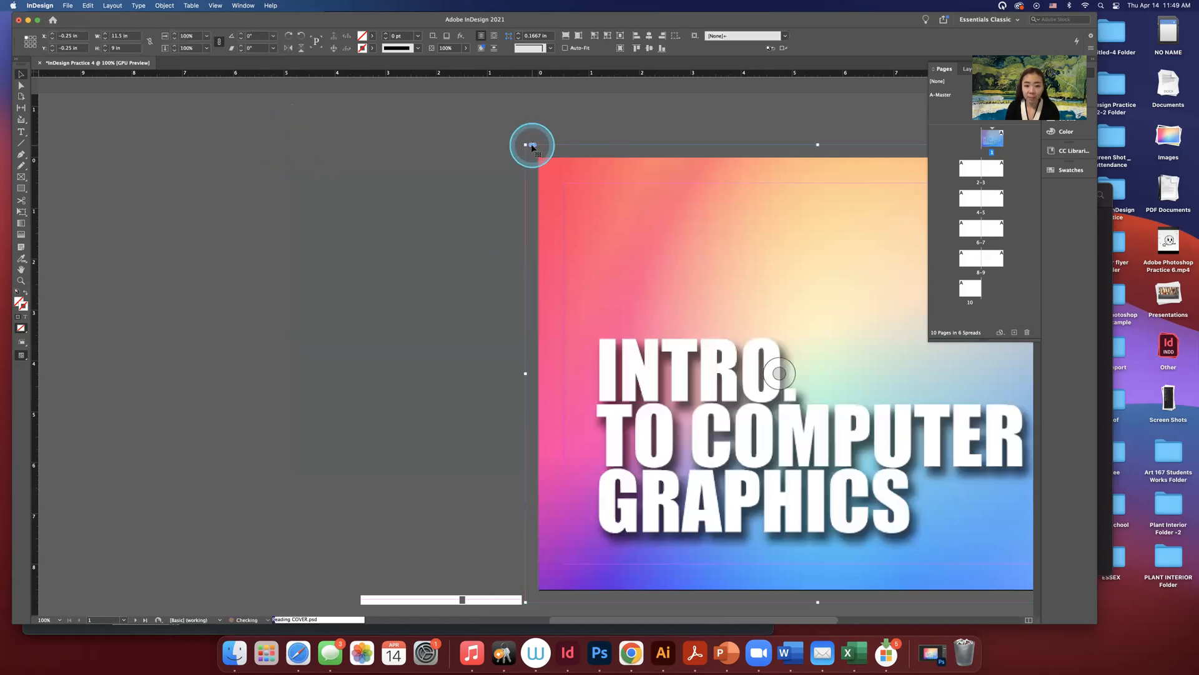
pyautogui.moveTo(850, 443); pyautogui.dragTo(844, 443)
pyautogui.hscroll(5, 844, 443)
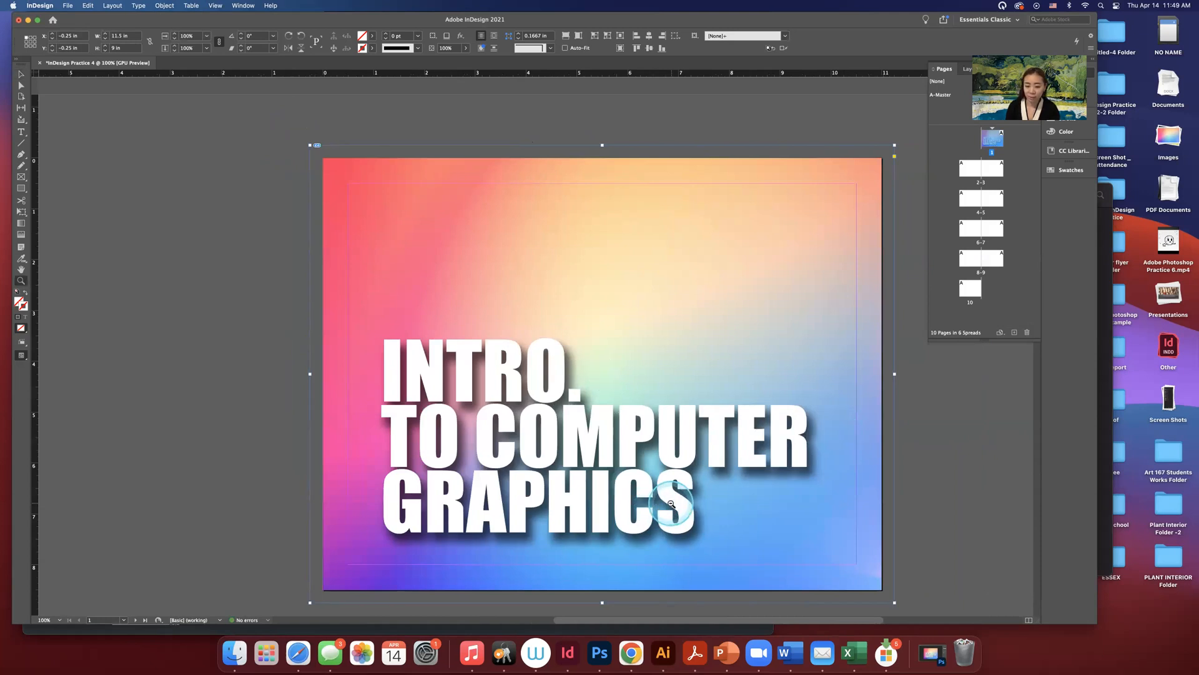
# Look over the updated cover and the blank inside spreads of the document, and activate the Rectangle Frame tool.
pyautogui.keyDown('alt'); pyautogui.click(667, 509); pyautogui.keyUp('alt')
pyautogui.keyDown('alt'); pyautogui.click(668, 509); pyautogui.keyUp('alt')
pyautogui.scroll(2, 643, 298)
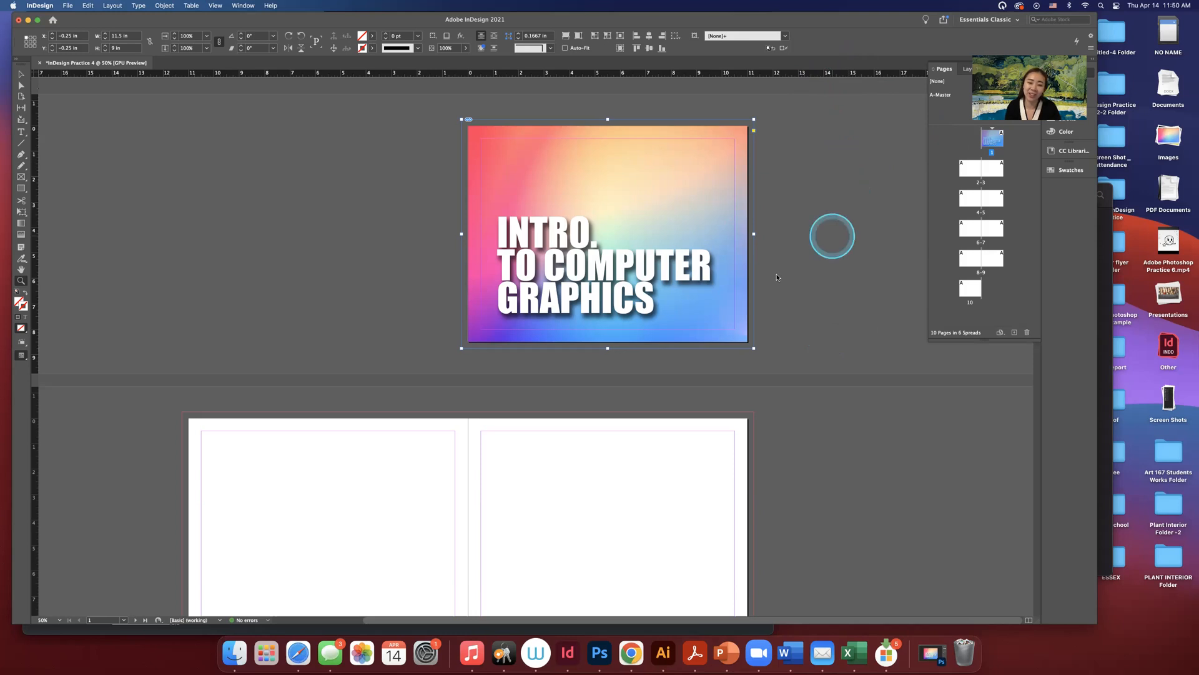
pyautogui.scroll(-1, 815, 354)
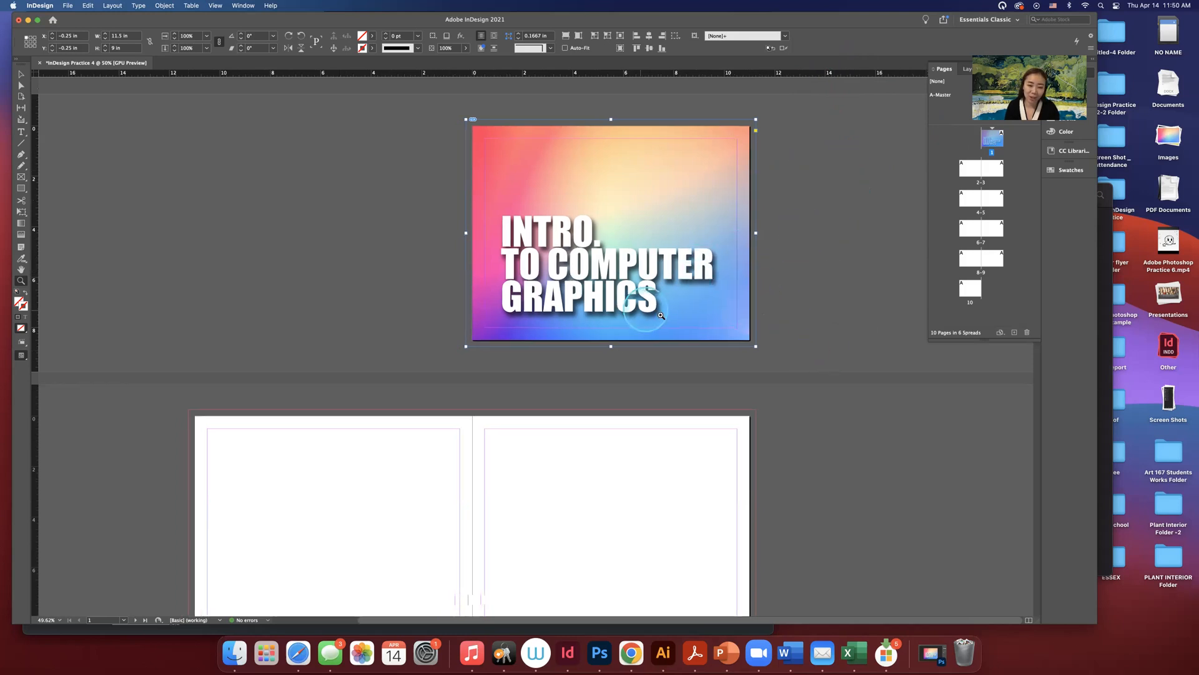
pyautogui.scroll(-5, 691, 356)
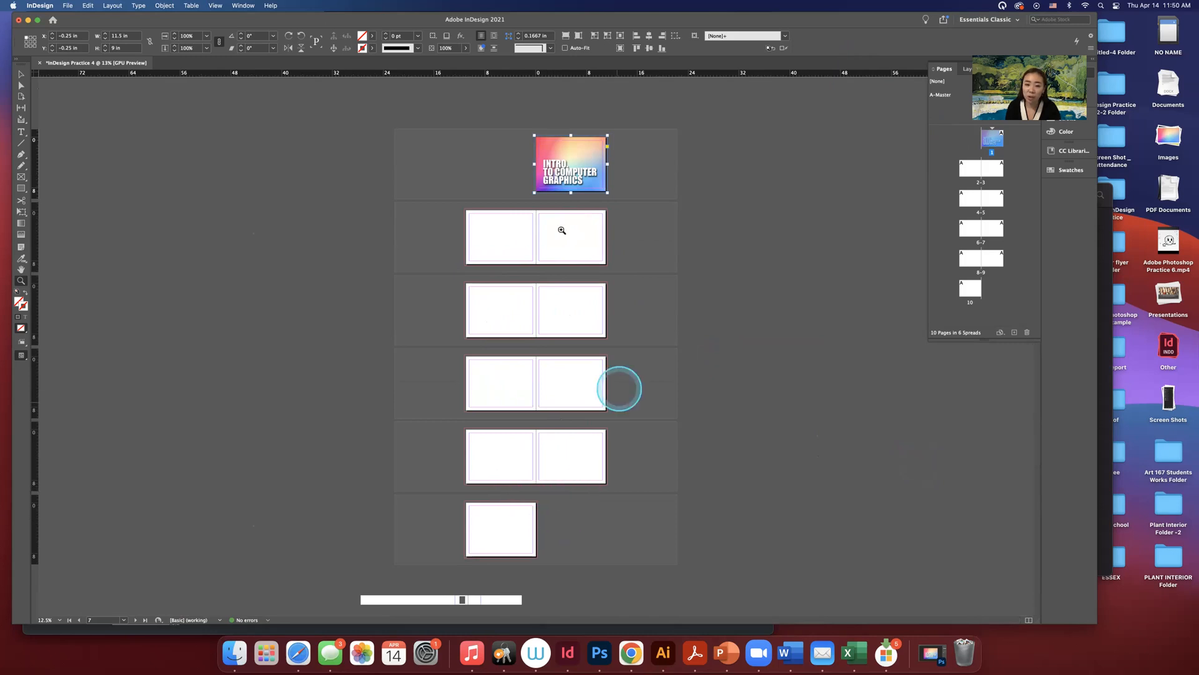
pyautogui.click(531, 259)
pyautogui.click(516, 350)
pyautogui.scroll(-3, 527, 356)
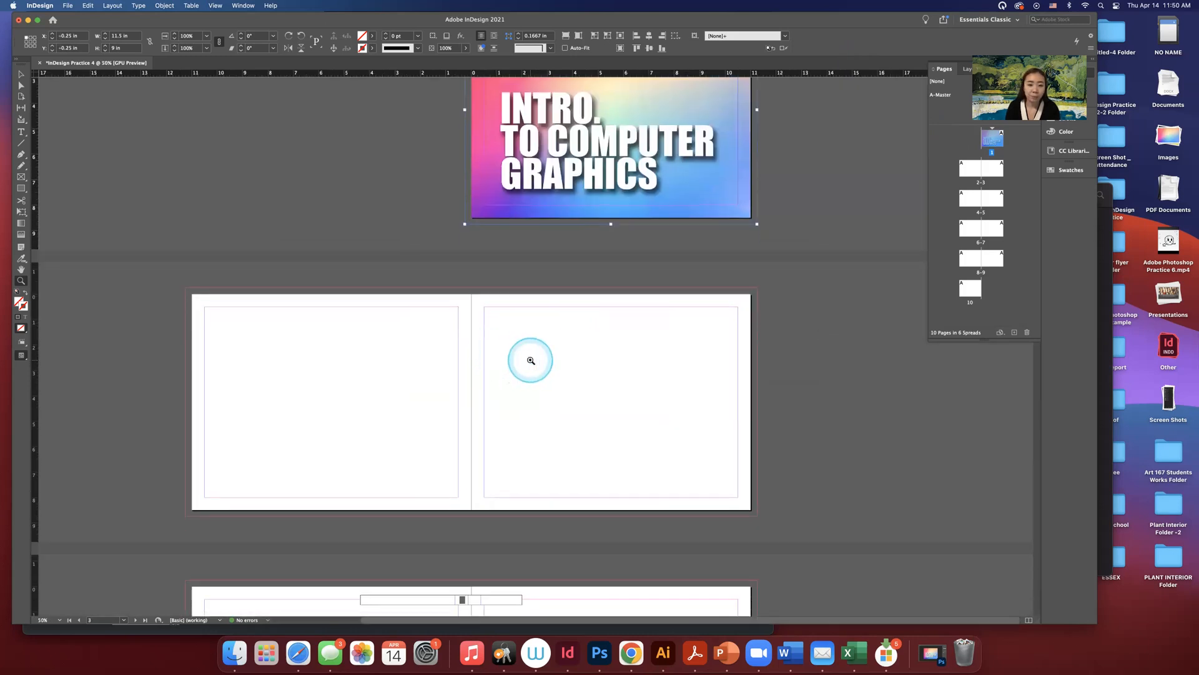
pyautogui.scroll(-2, 531, 359)
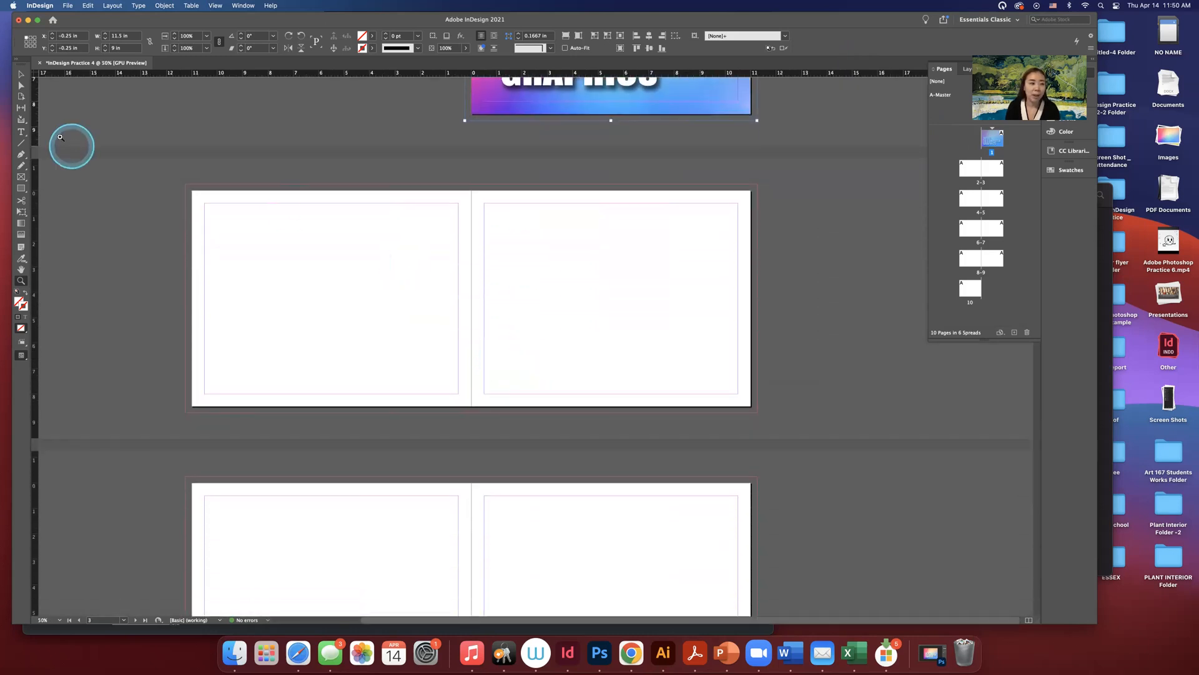
pyautogui.click(21, 177)
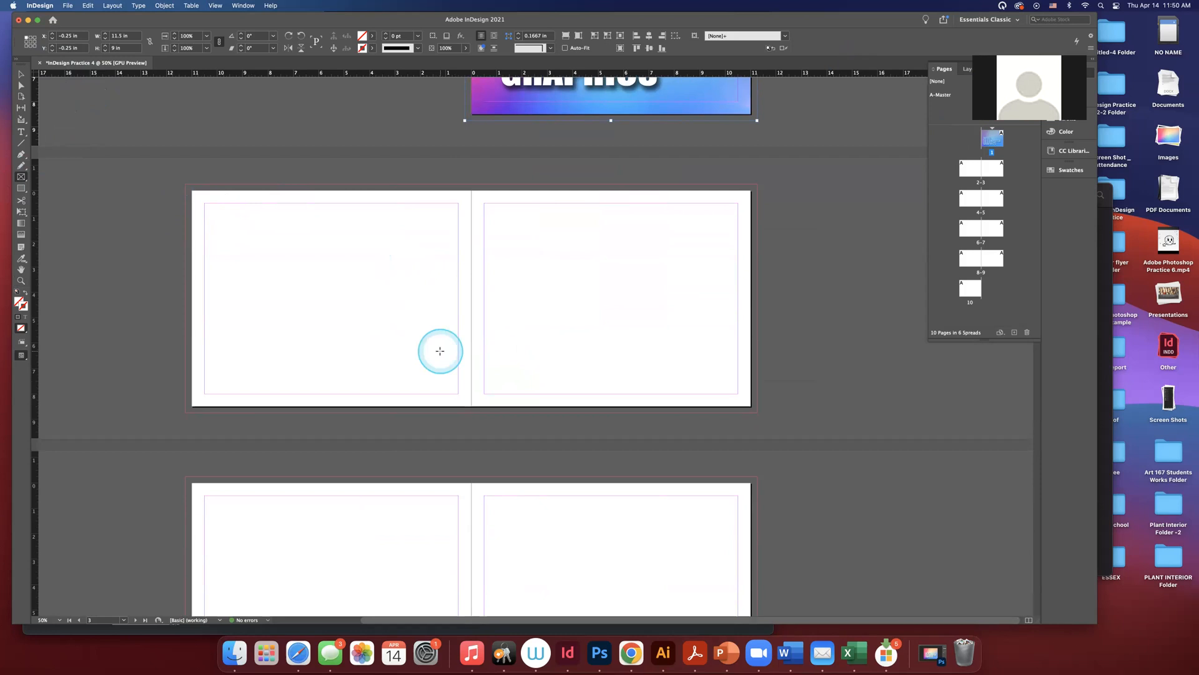
pyautogui.scroll(5, 439, 351)
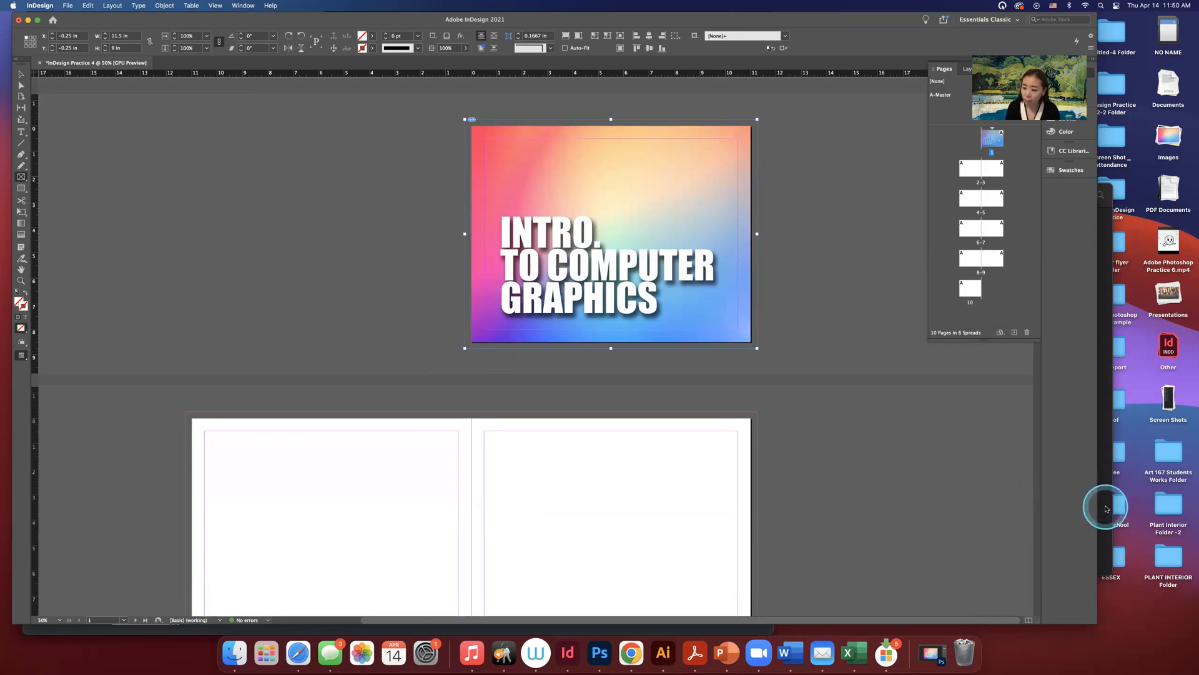
pyautogui.click(929, 654)
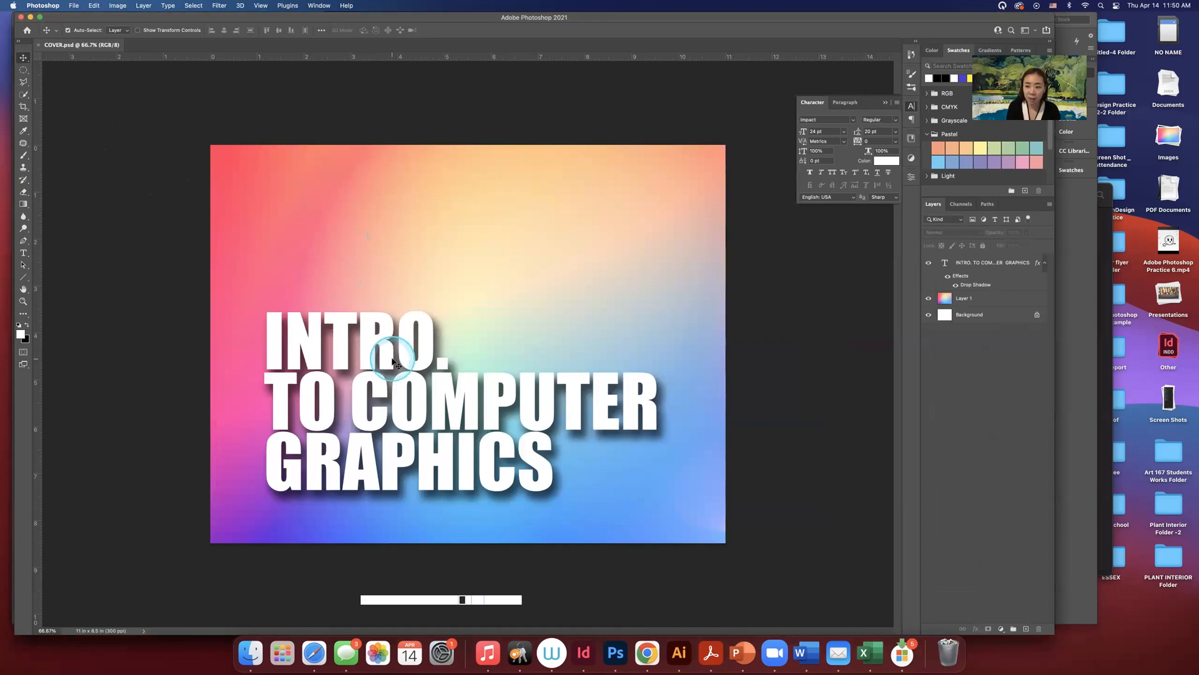
pyautogui.click(350, 351)
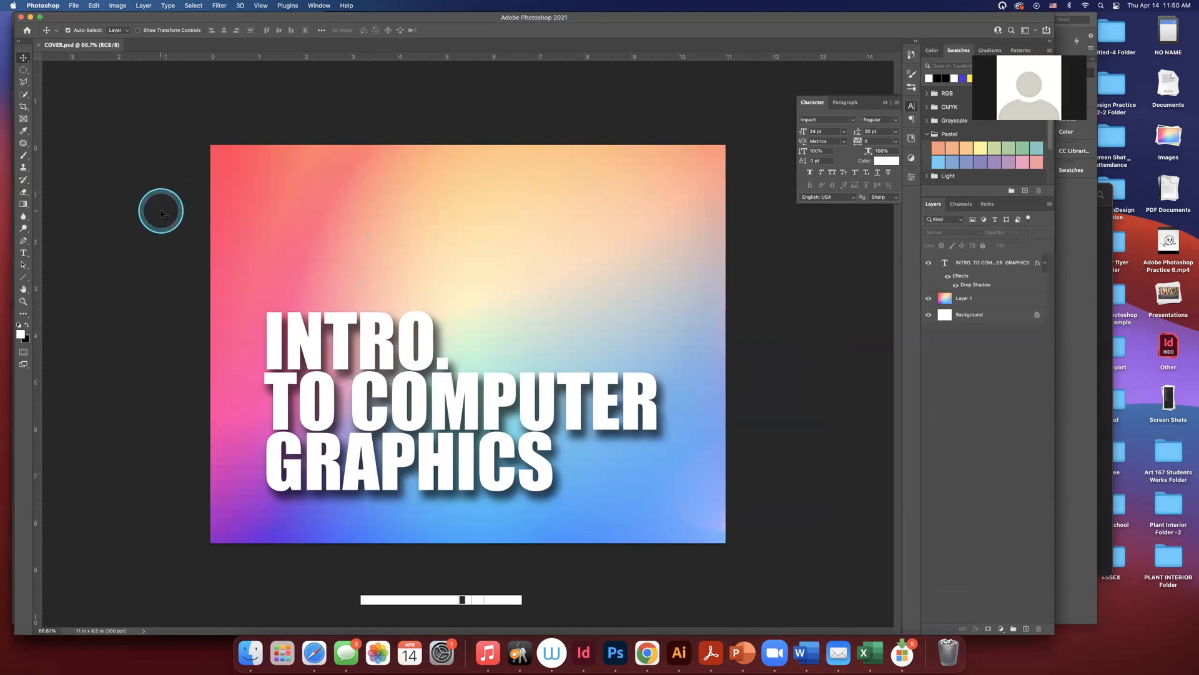
pyautogui.click(30, 18)
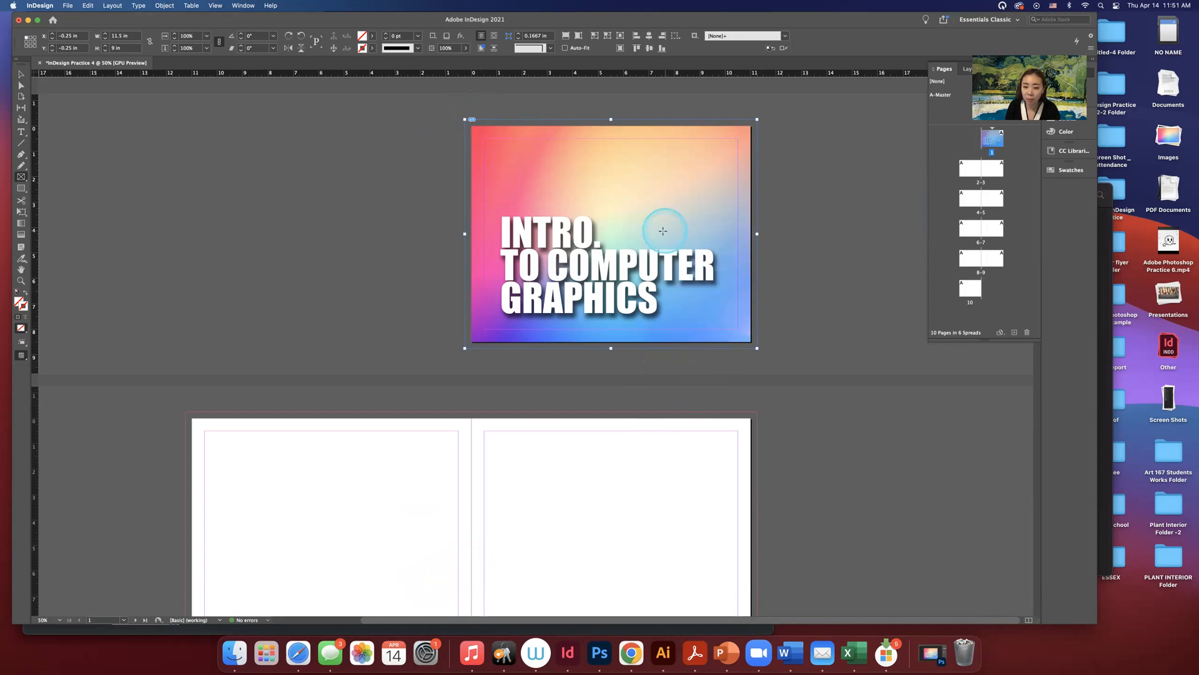
# Switch to Photoshop, delete the Drop Shadow effect from the title text layer and deselect the layer.
pyautogui.click(933, 655)
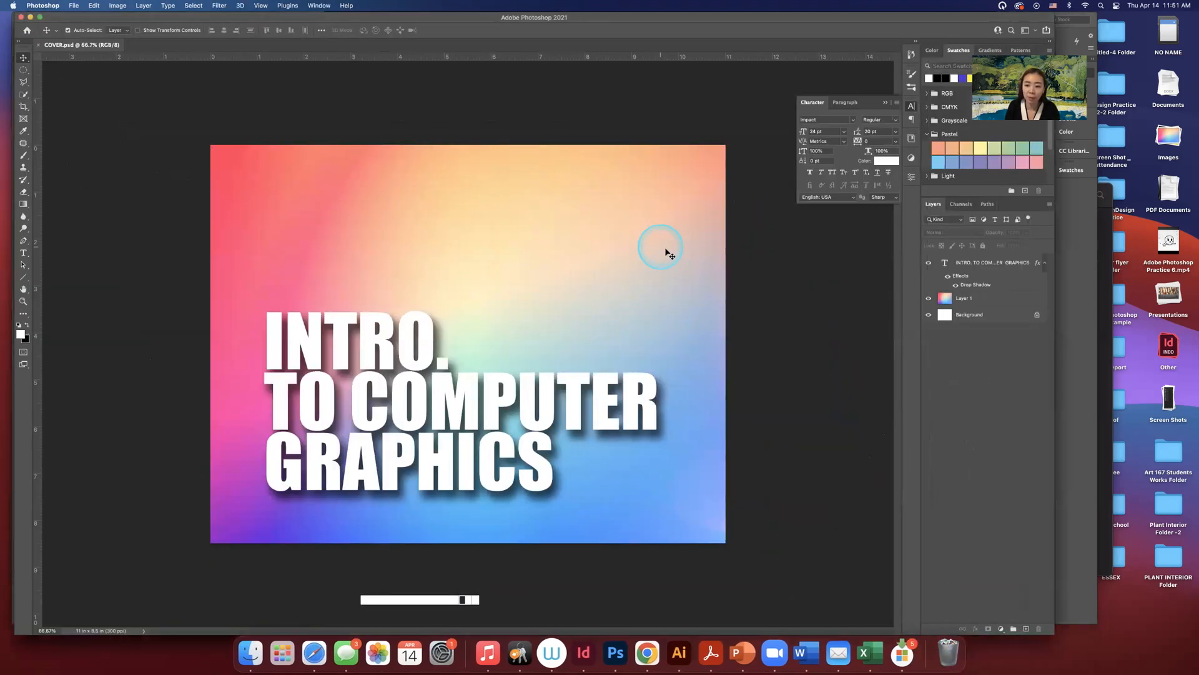
pyautogui.click(960, 278)
pyautogui.moveTo(961, 281); pyautogui.dragTo(1038, 628)
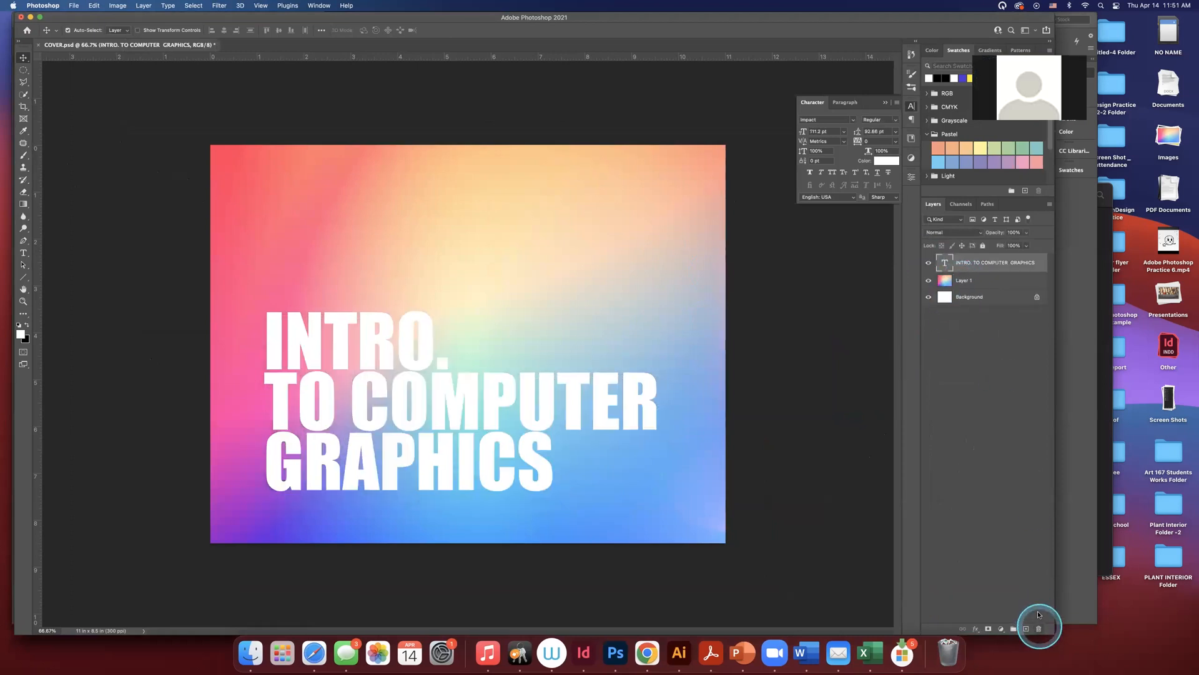
pyautogui.click(950, 372)
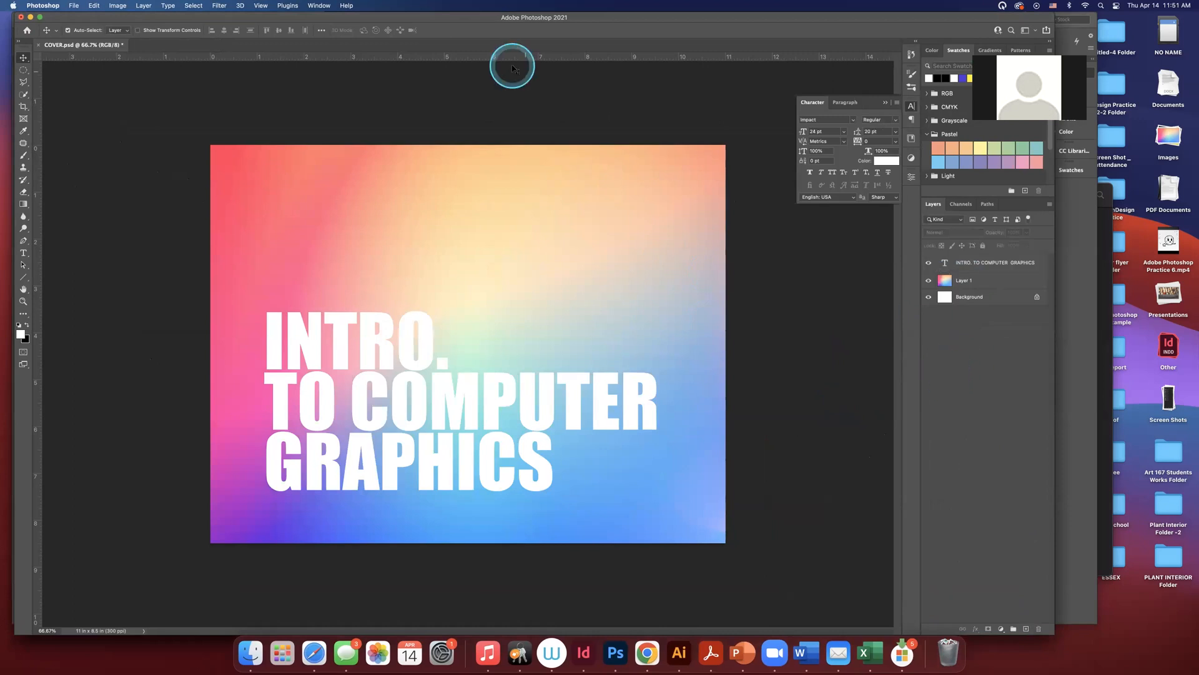
# Select the INTRO. TO COMPUTER GRAPHICS text layer and apply a new Drop Shadow layer style to it.
pyautogui.moveTo(486, 13); pyautogui.dragTo(554, 14)
pyautogui.click(1037, 262)
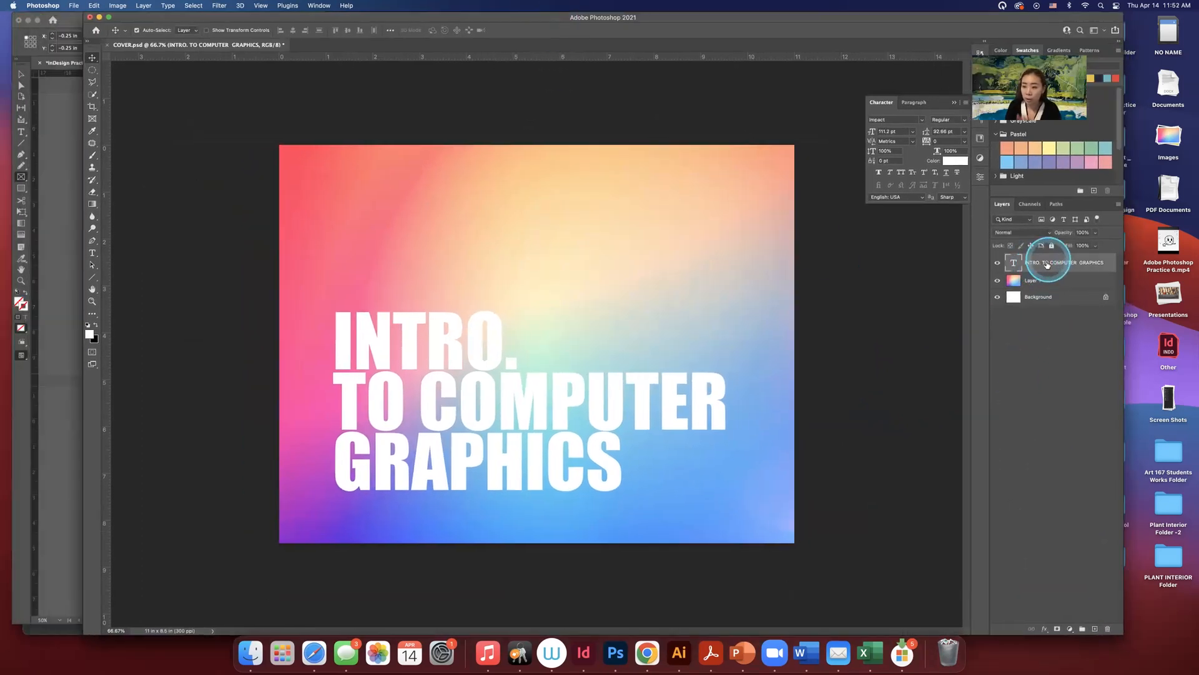
pyautogui.click(1026, 260)
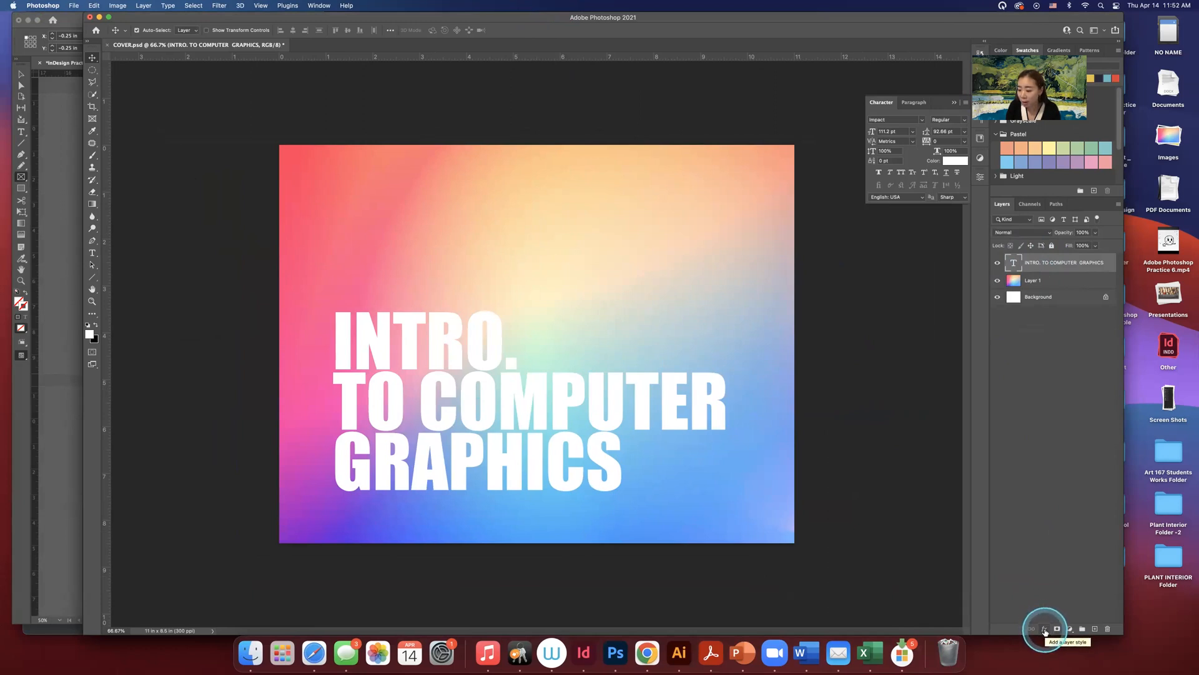
pyautogui.click(1045, 631)
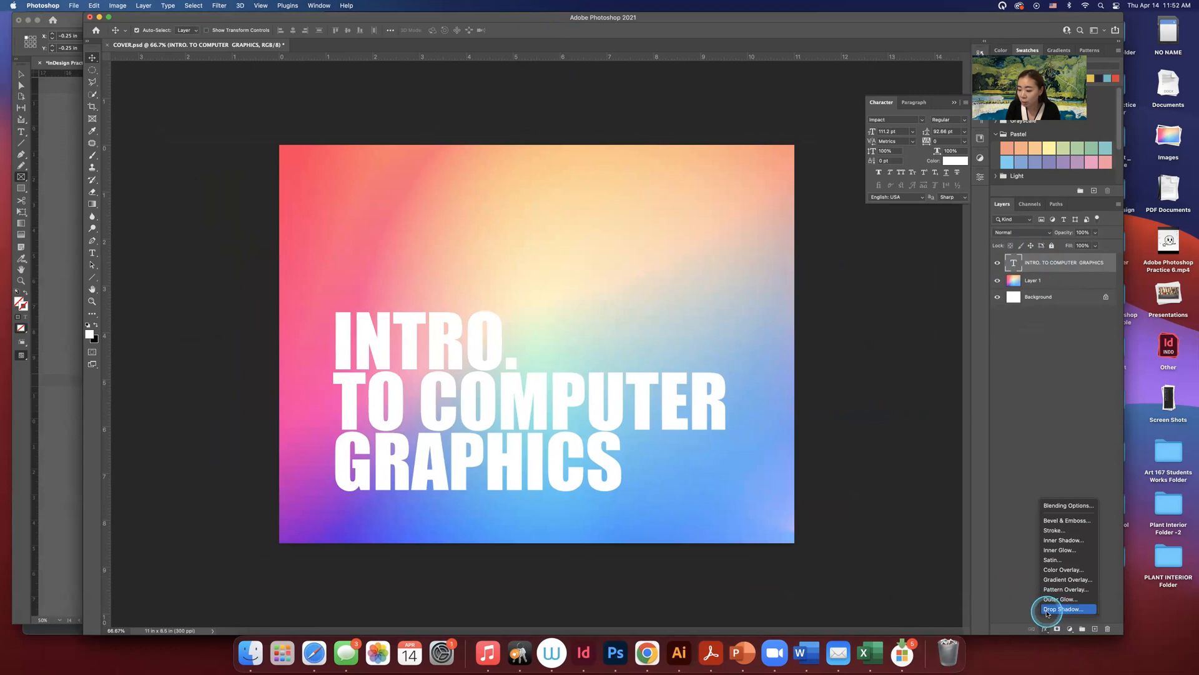
pyautogui.click(1048, 610)
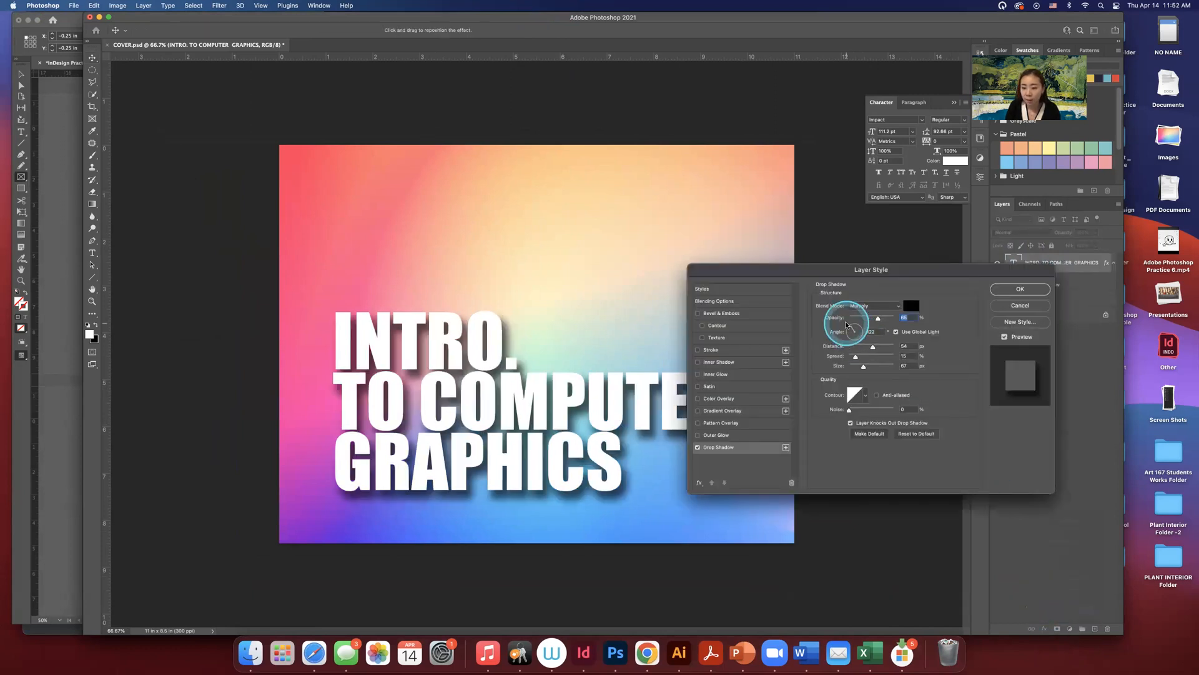
# Change the drop shadow color to the violet #5b00f1.
pyautogui.click(911, 305)
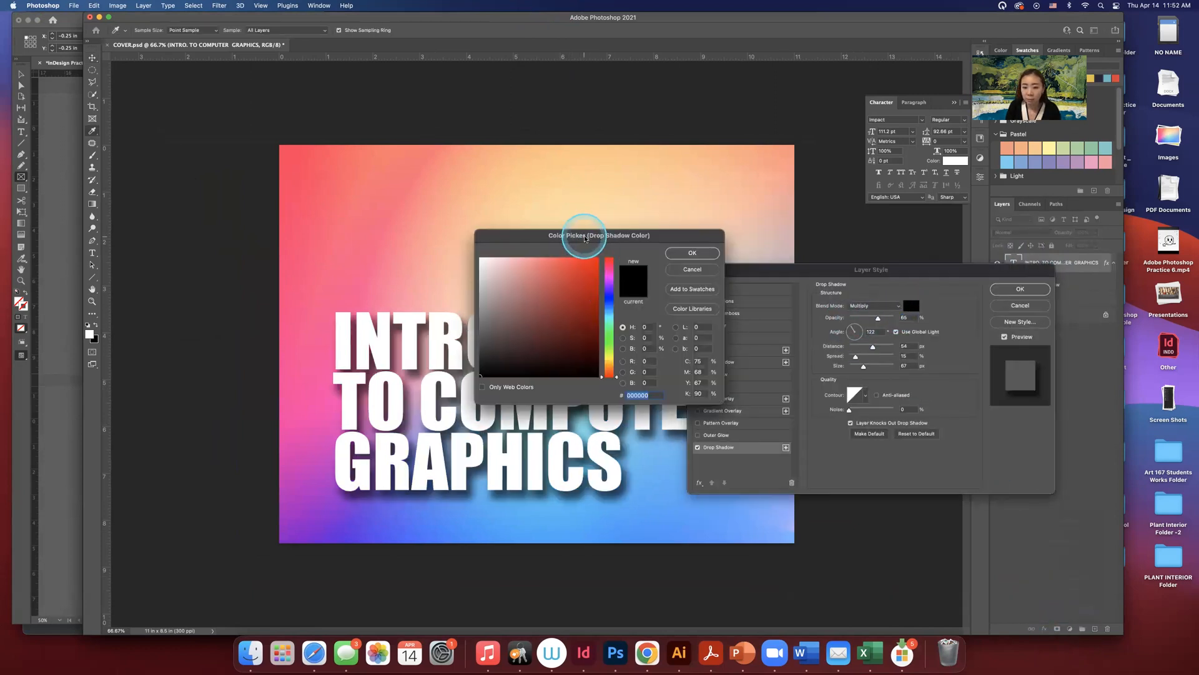
pyautogui.moveTo(583, 237); pyautogui.dragTo(758, 193)
pyautogui.click(781, 255)
pyautogui.moveTo(745, 248); pyautogui.dragTo(766, 226)
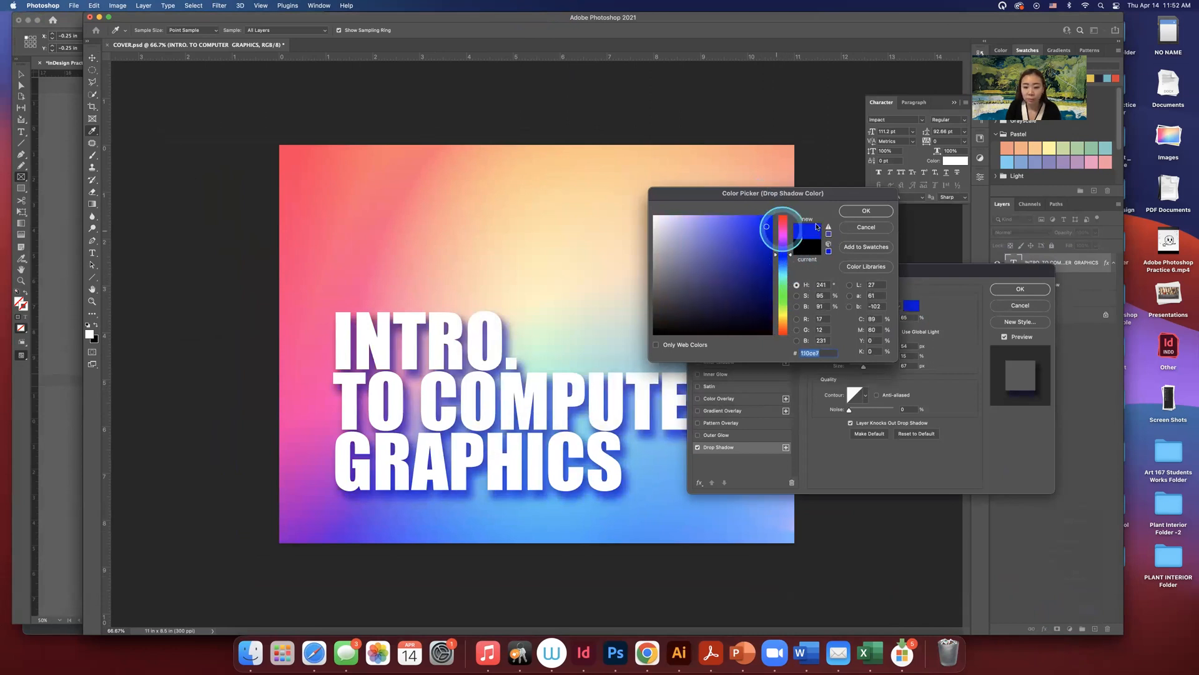
pyautogui.click(783, 247)
pyautogui.click(771, 236)
pyautogui.moveTo(772, 234); pyautogui.dragTo(781, 222)
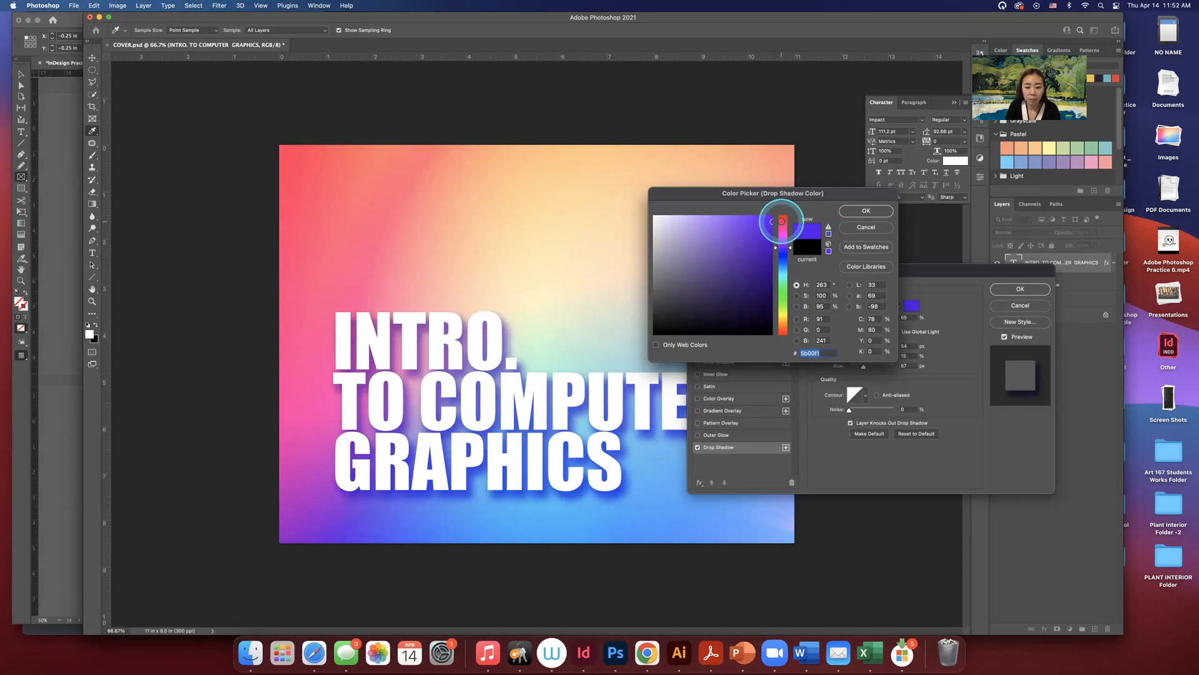
pyautogui.click(863, 213)
# Set the title's drop shadow to about 79% opacity, 131° angle and 77 px distance, enlarge its size, apply it and deselect the layer.
pyautogui.moveTo(880, 320); pyautogui.dragTo(884, 319)
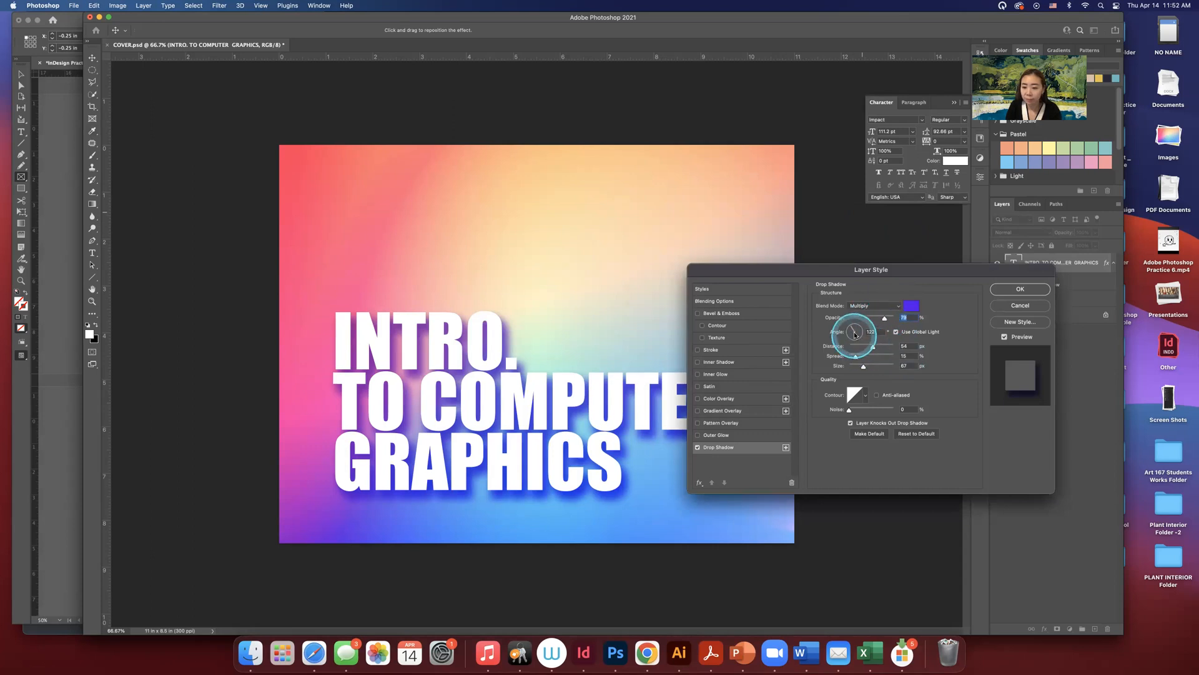
pyautogui.moveTo(854, 335); pyautogui.dragTo(854, 330)
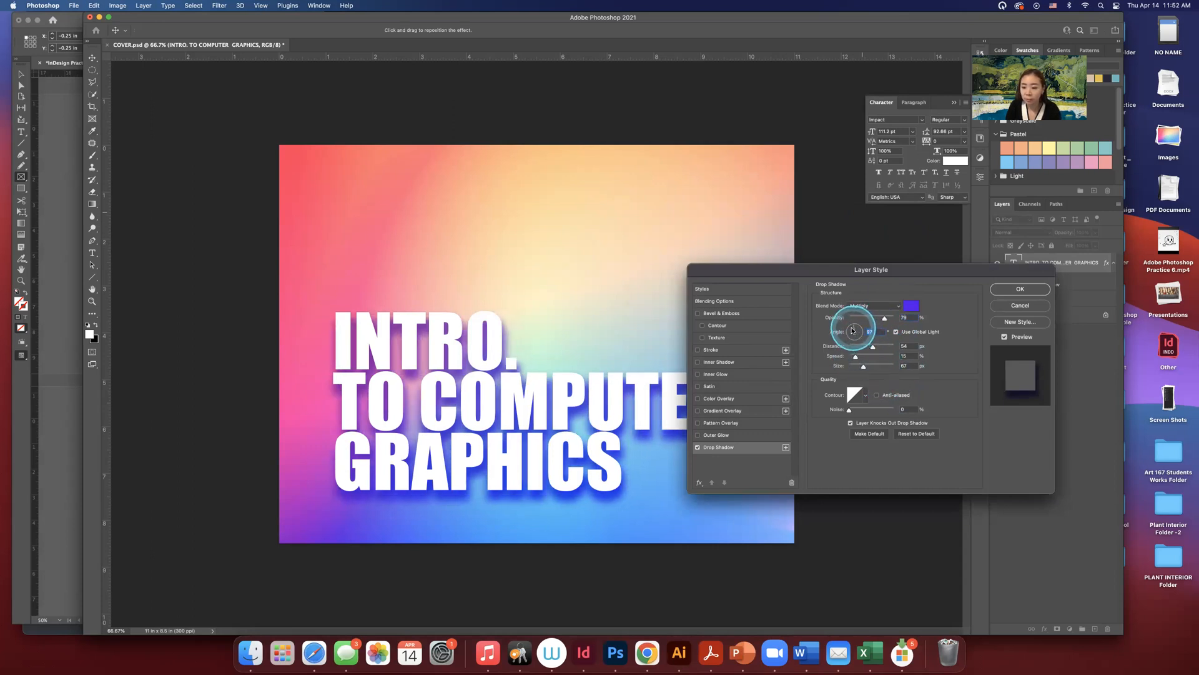
pyautogui.moveTo(853, 331); pyautogui.dragTo(865, 350)
pyautogui.press('Tab')
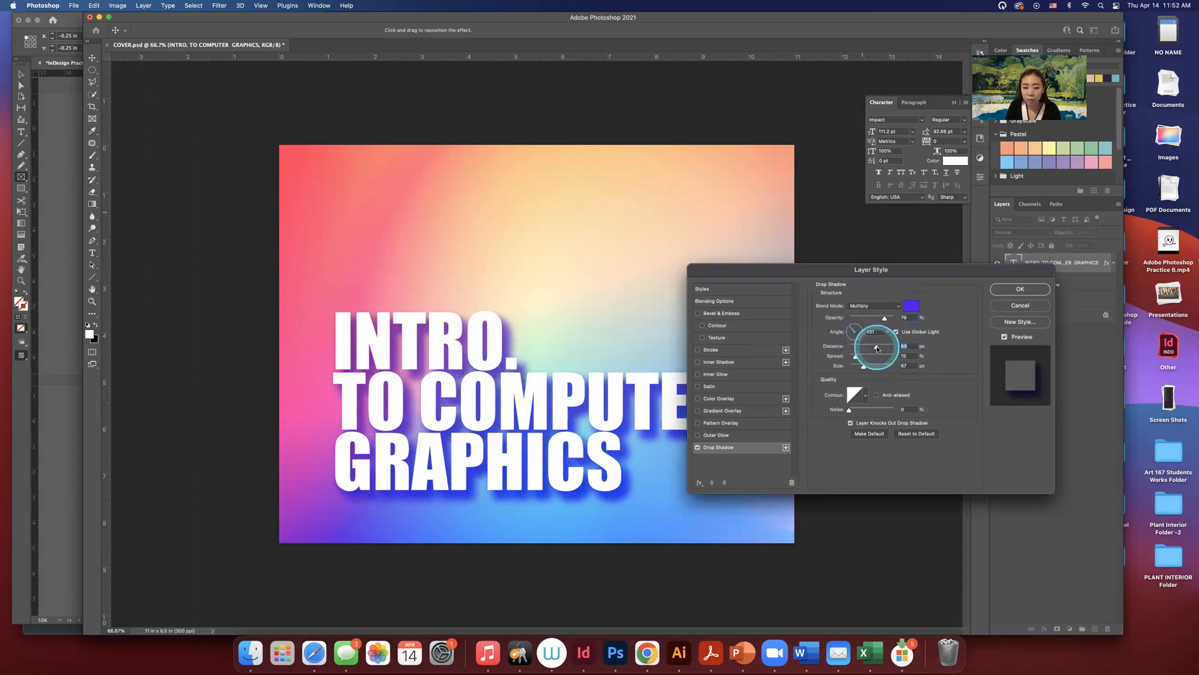
pyautogui.moveTo(860, 359); pyautogui.dragTo(868, 368)
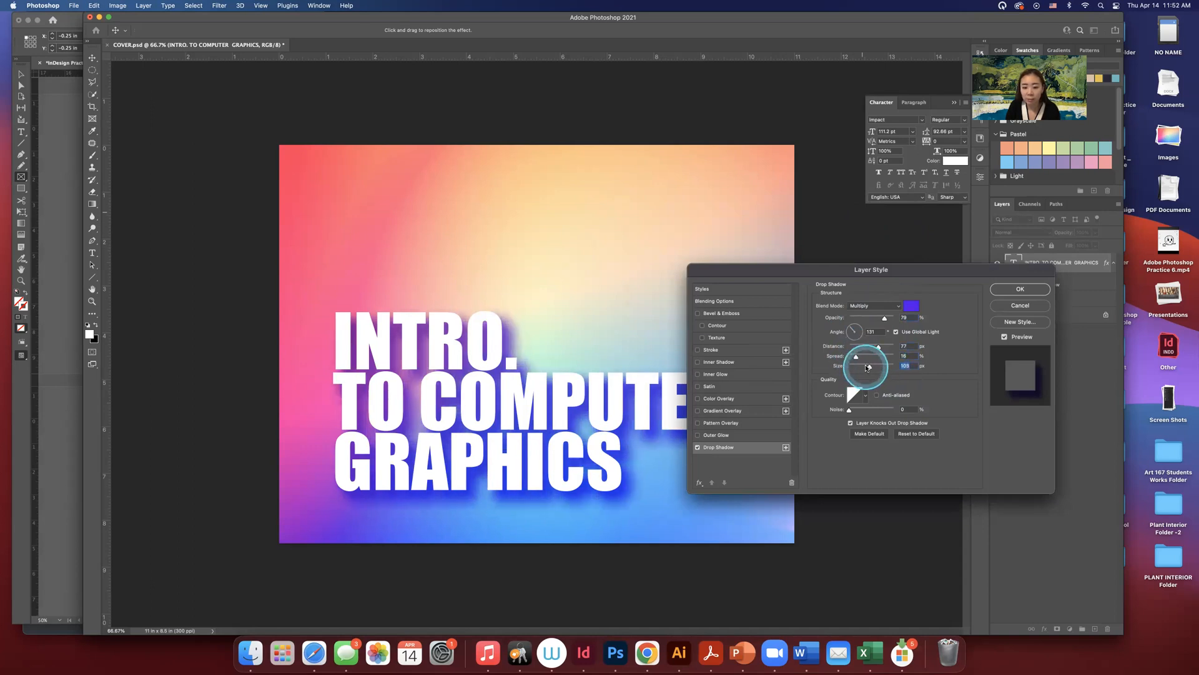
pyautogui.click(1010, 292)
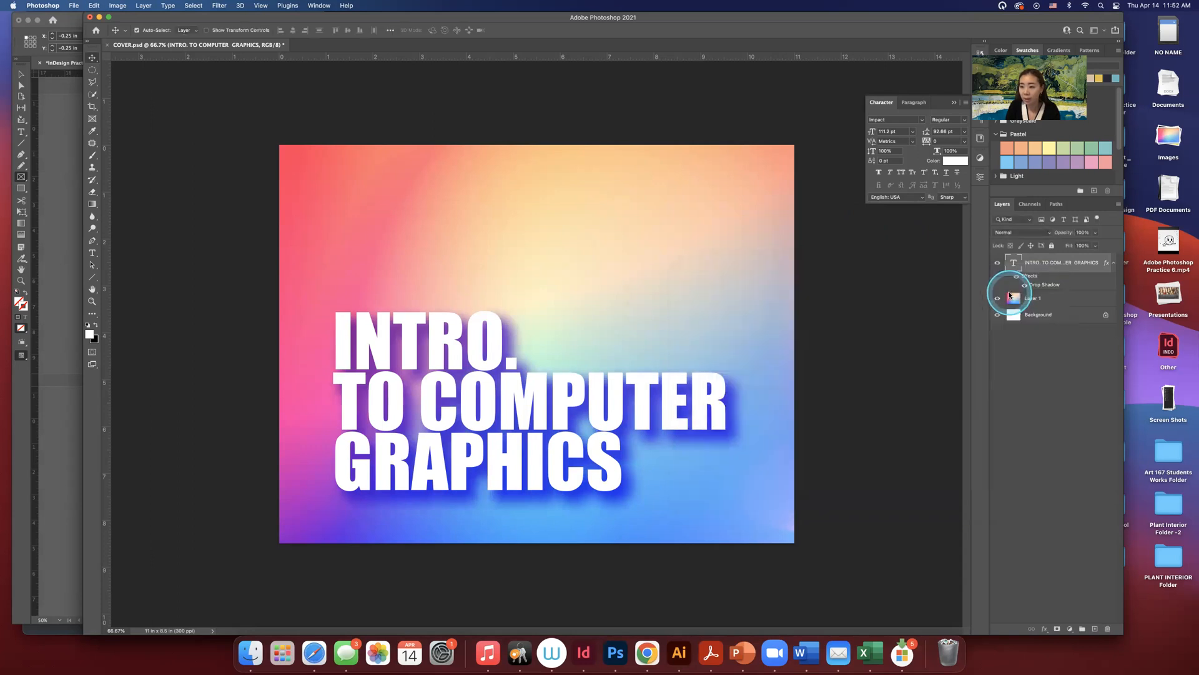
pyautogui.click(1030, 398)
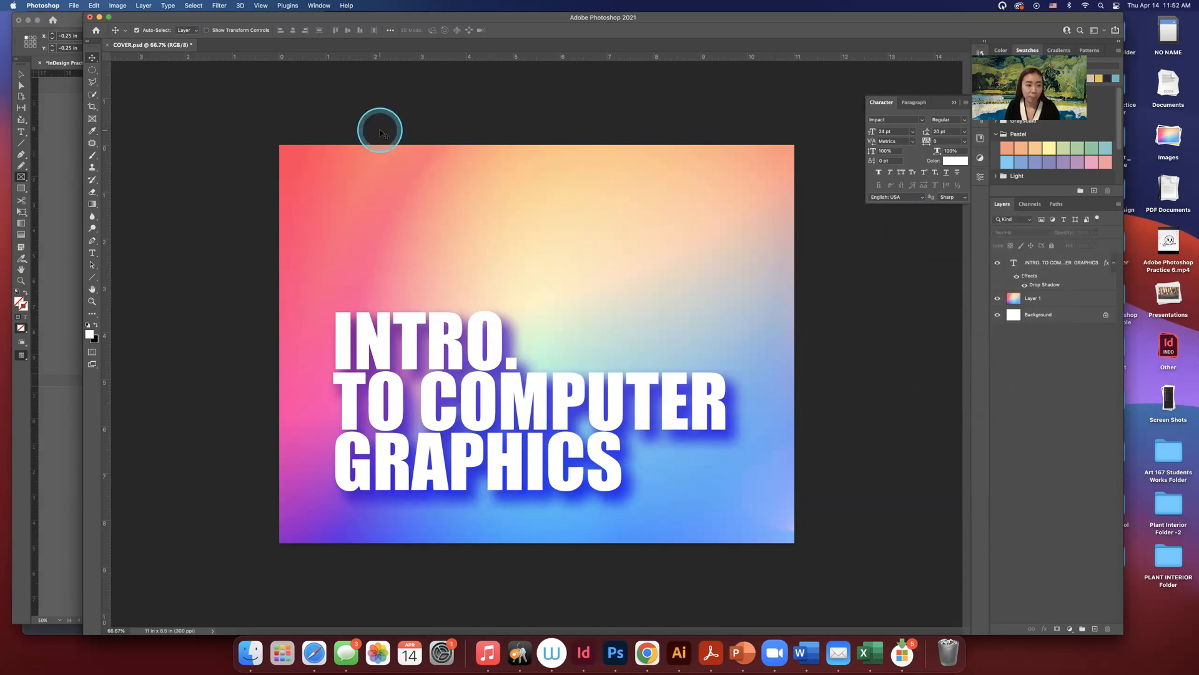
# Save COVER.psd, return to InDesign and update the modified cover link on page 1.
pyautogui.click(71, 6)
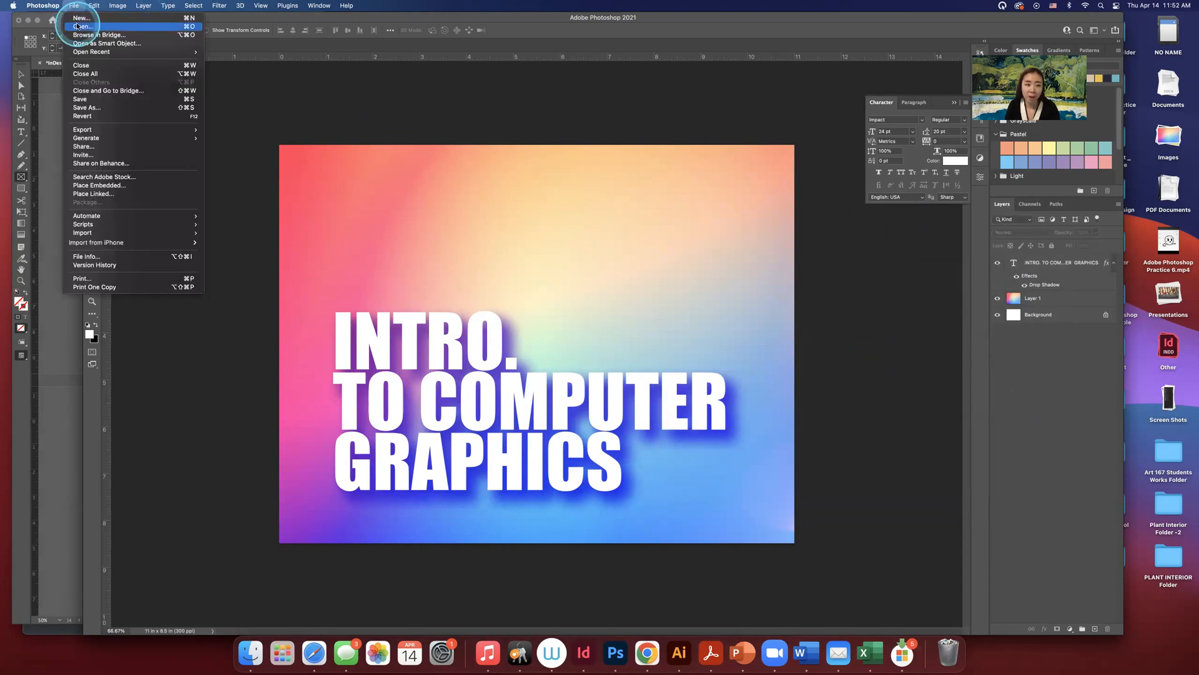
pyautogui.click(78, 101)
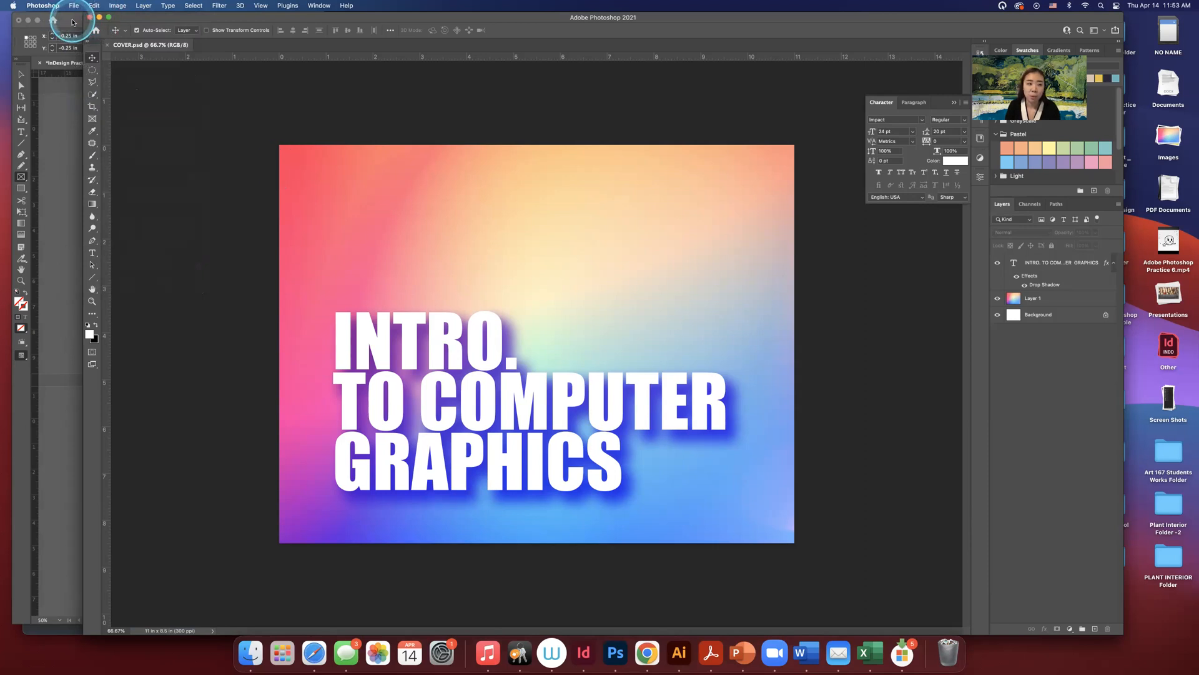
pyautogui.click(99, 17)
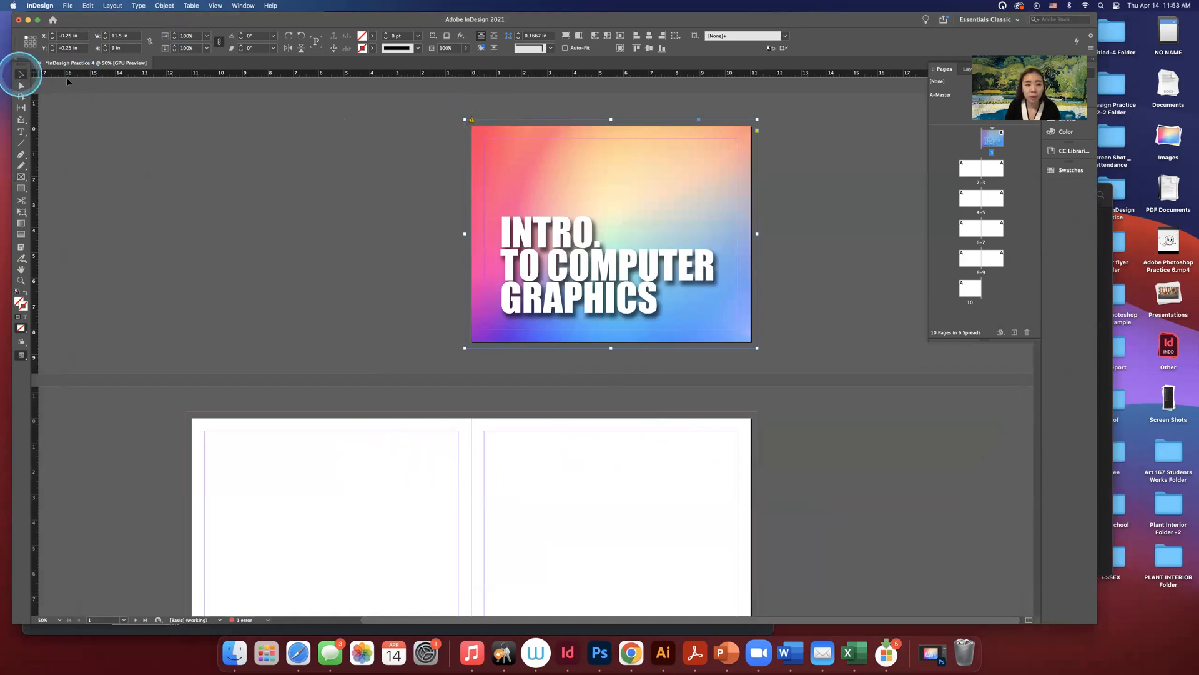
pyautogui.click(471, 121)
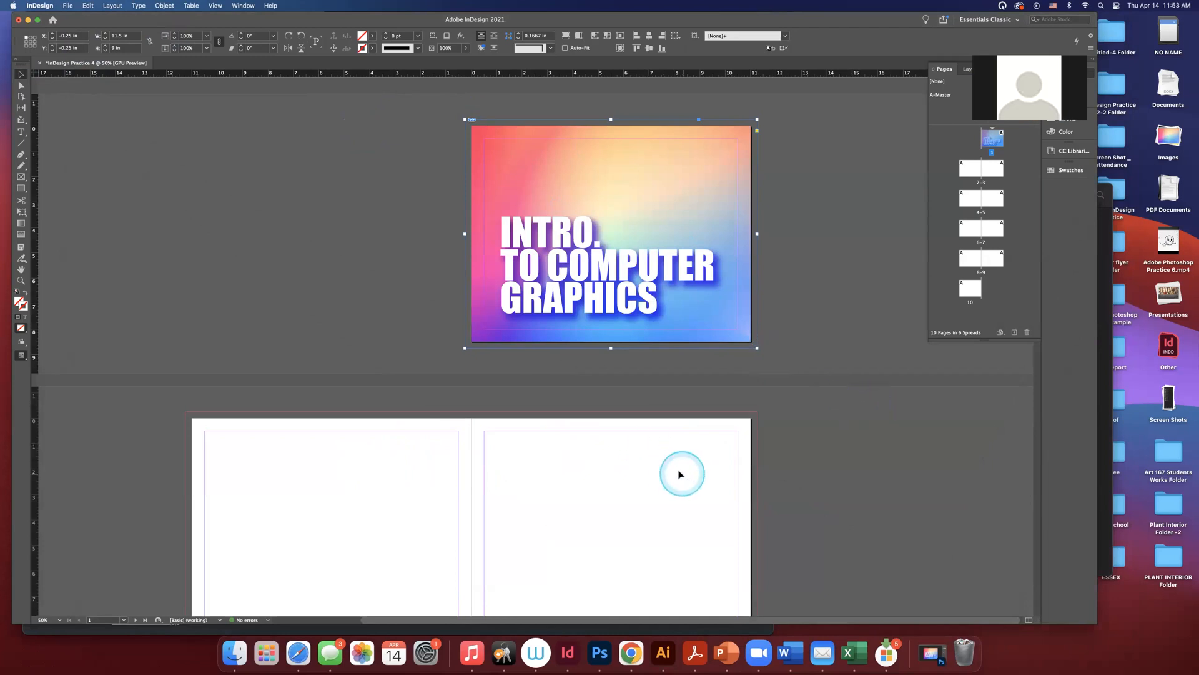
# Draw a 10 x 7.5 in rectangle frame filling the margins on each of pages 2 and 3.
pyautogui.scroll(-4, 680, 470)
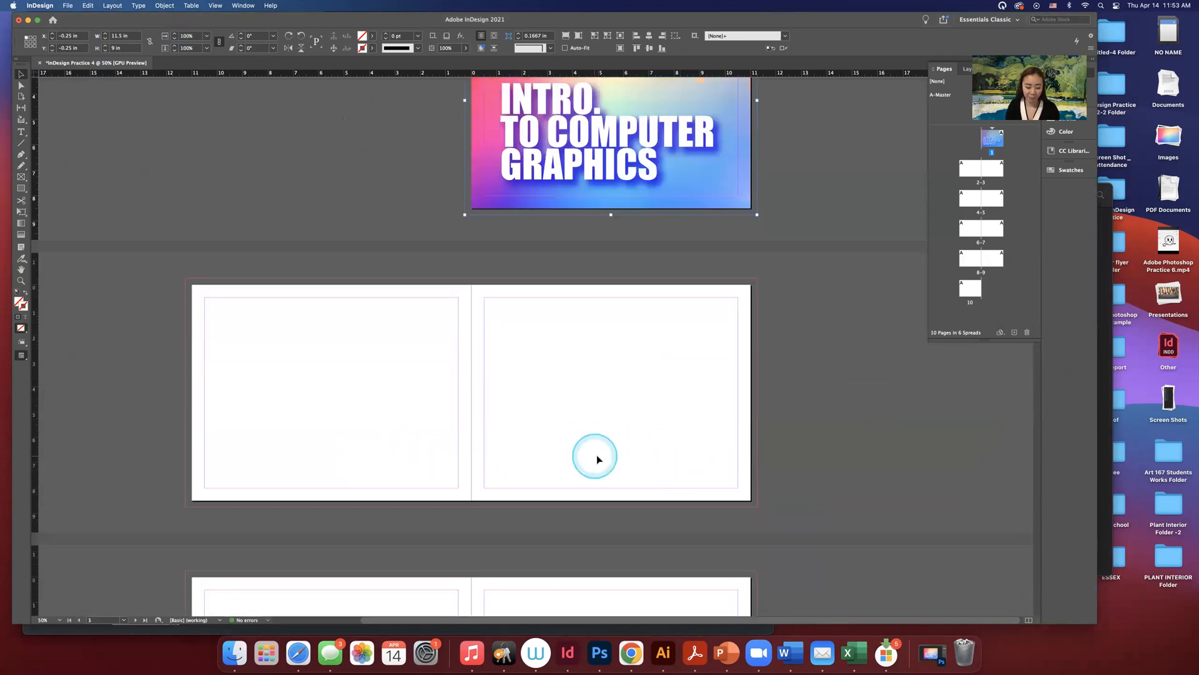
pyautogui.press('z')
pyautogui.keyDown('alt'); pyautogui.click(612, 464); pyautogui.keyUp('alt')
pyautogui.keyDown('alt'); pyautogui.click(615, 467); pyautogui.keyUp('alt')
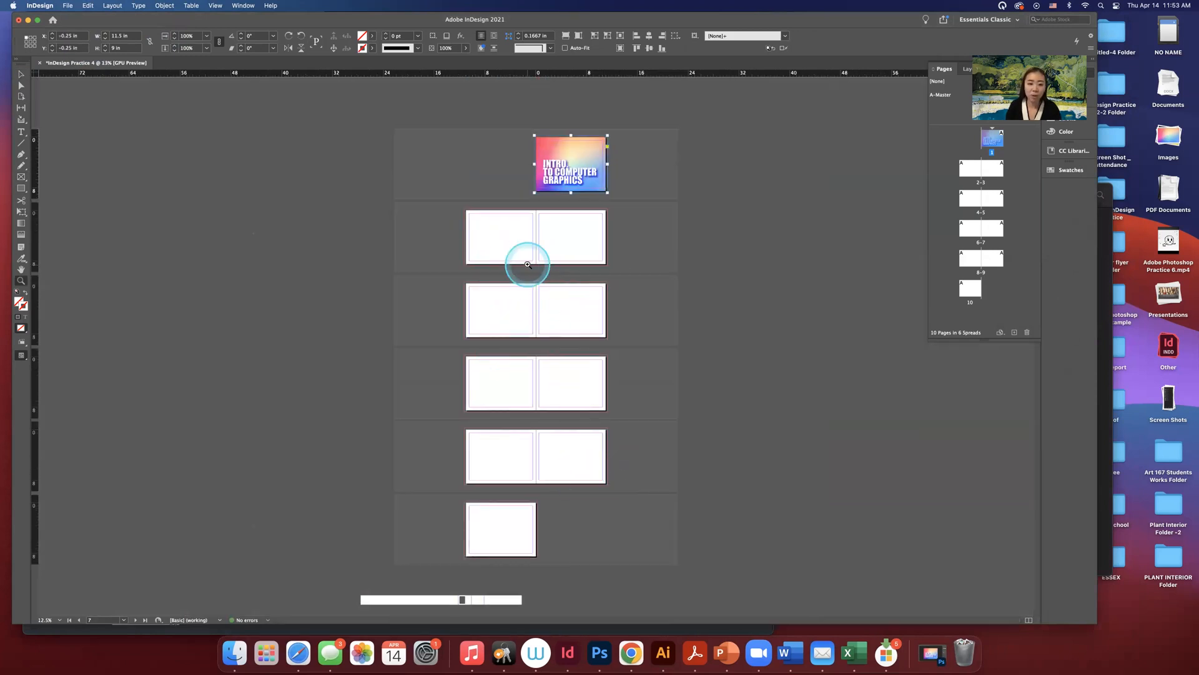
pyautogui.click(558, 307)
pyautogui.click(558, 306)
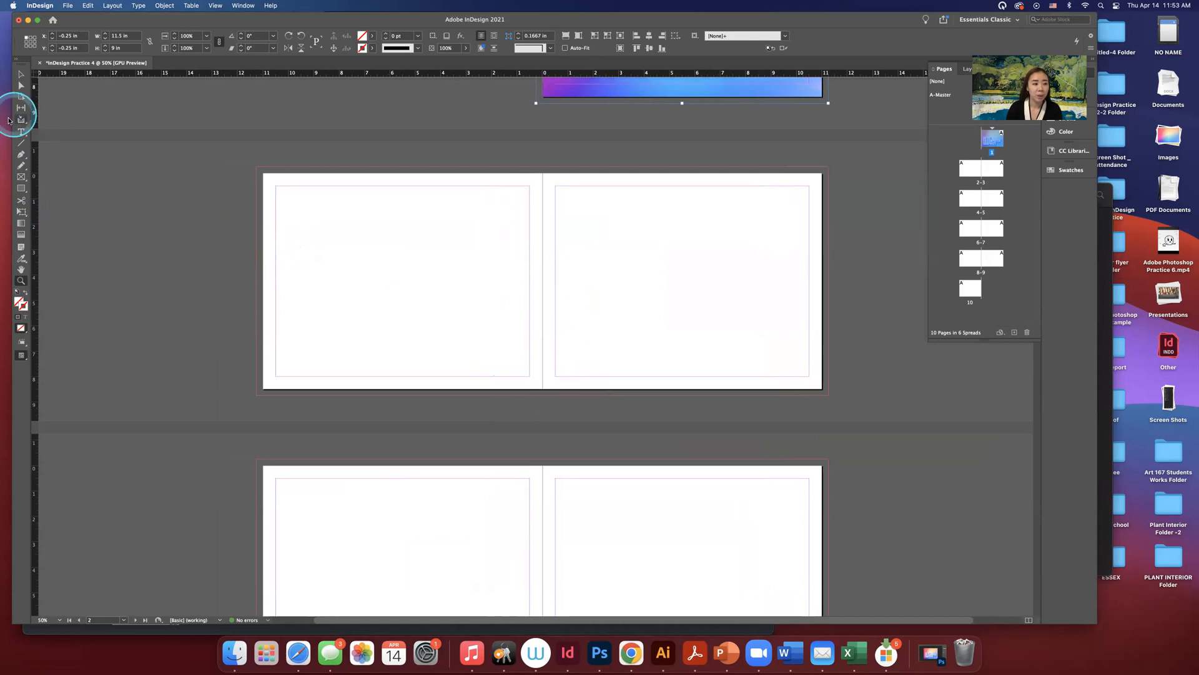
pyautogui.click(20, 177)
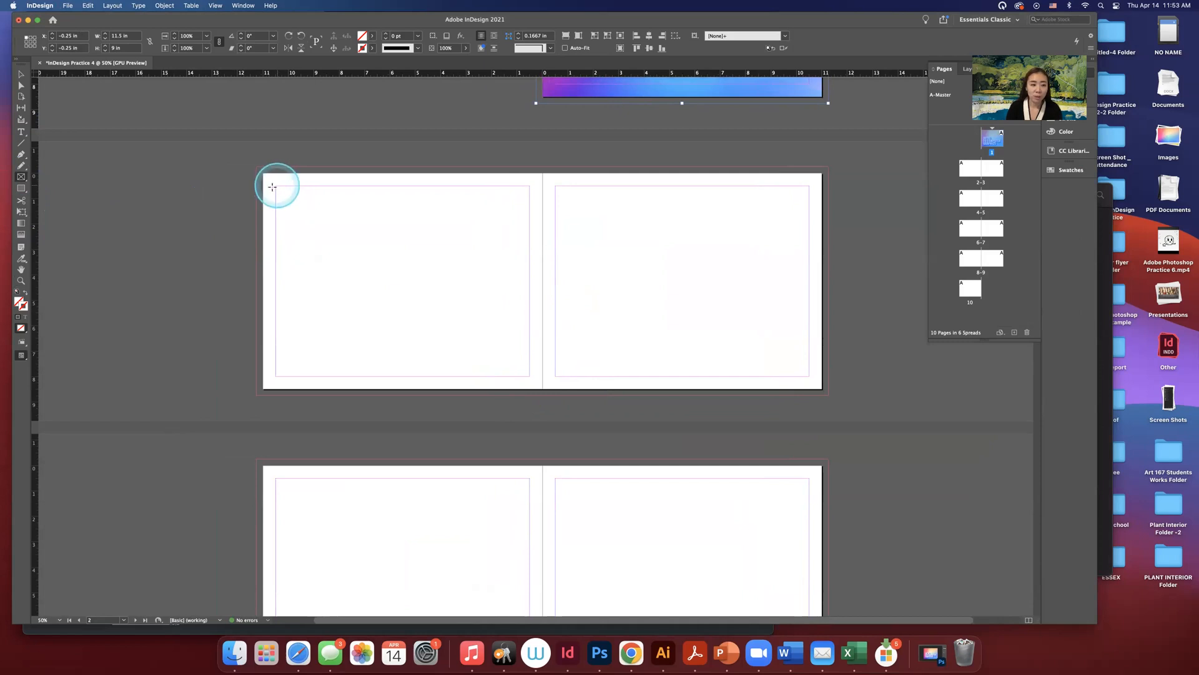
pyautogui.moveTo(275, 187); pyautogui.dragTo(530, 377)
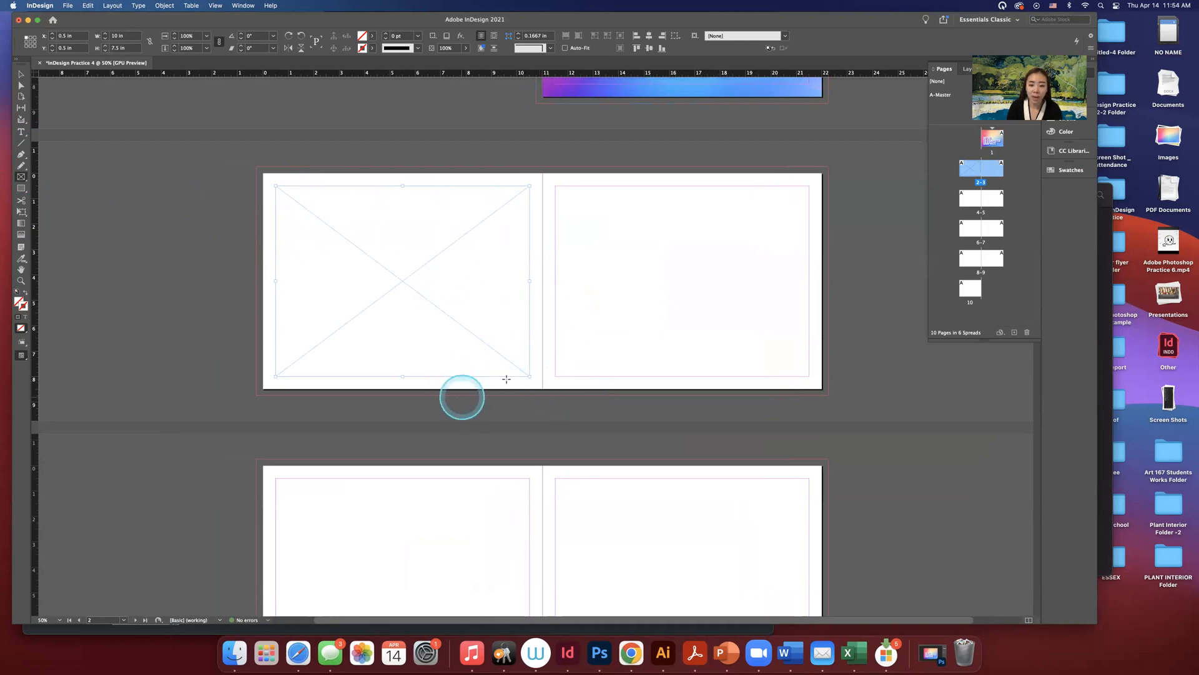
pyautogui.moveTo(598, 215); pyautogui.dragTo(809, 377)
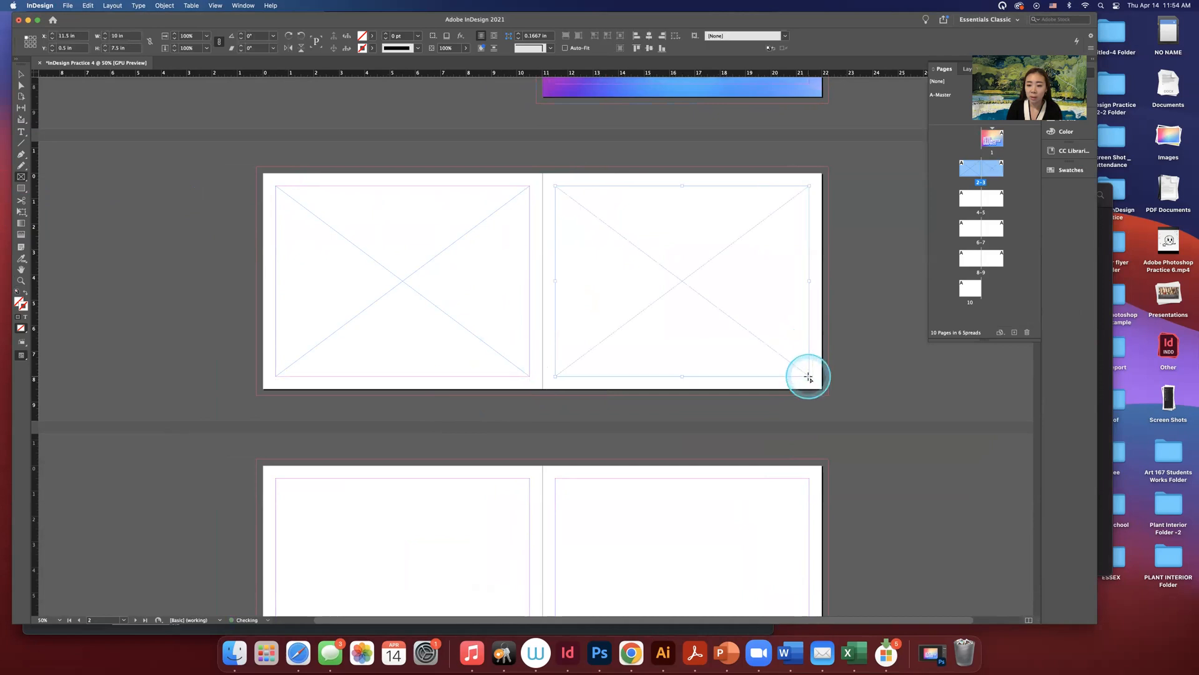
# Draw a 10 x 7.5 in rectangle frame within the margins of page 4 and another on page 5.
pyautogui.scroll(-4, 565, 368)
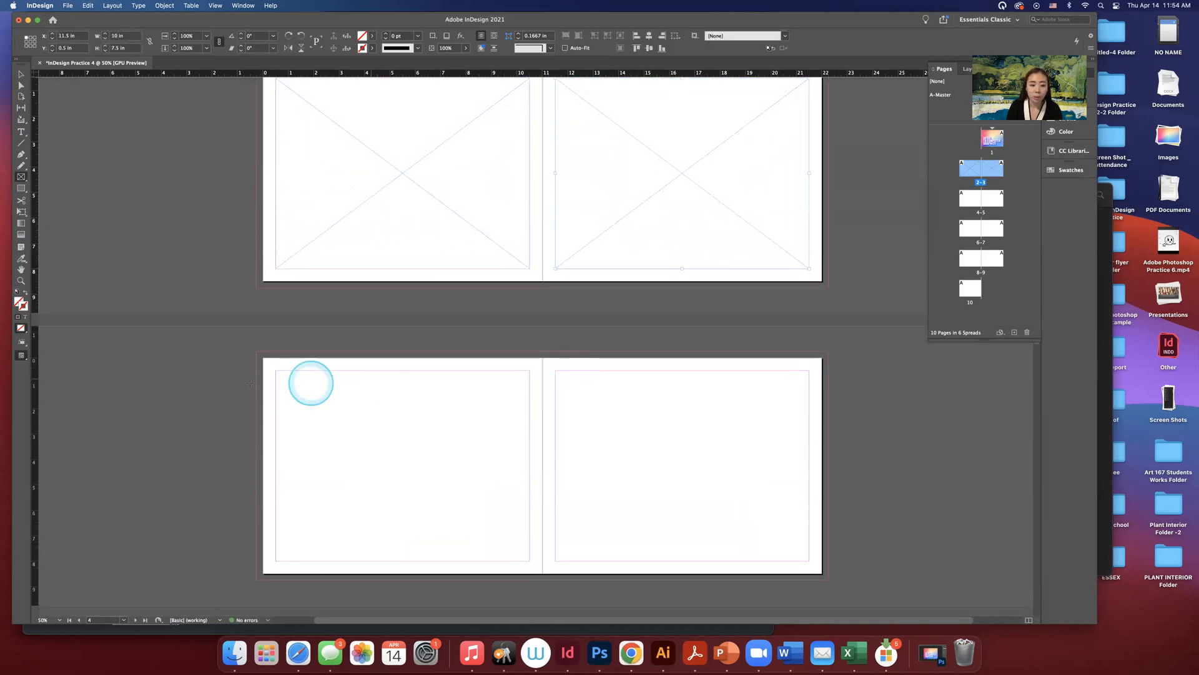
pyautogui.moveTo(275, 370); pyautogui.dragTo(530, 561)
pyautogui.scroll(-5, 560, 367)
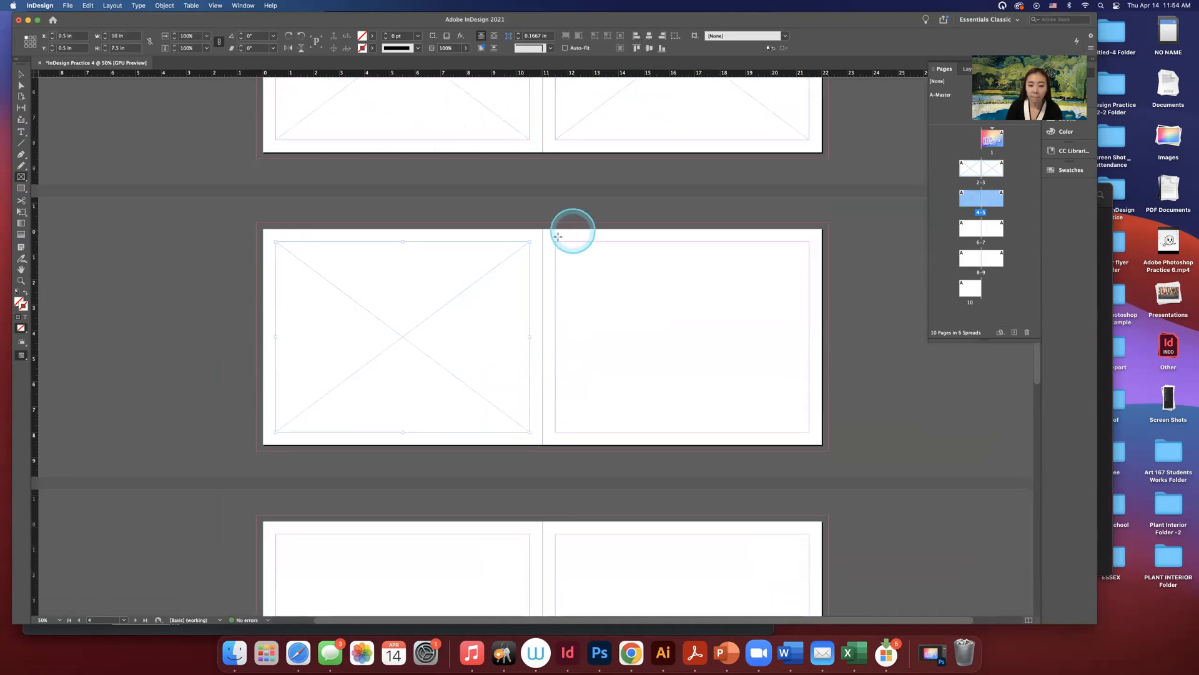
pyautogui.moveTo(555, 242); pyautogui.dragTo(808, 431)
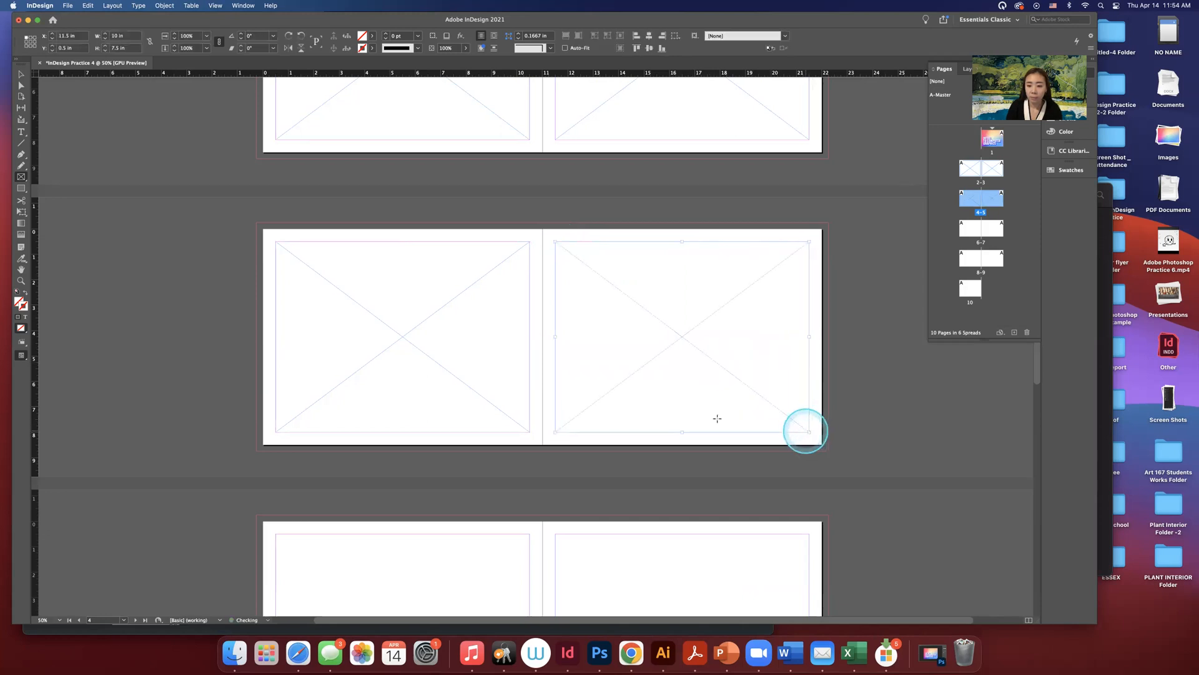
# Add 10 x 7.5 in rectangle frames fitted to the margins of pages 6 and 7.
pyautogui.scroll(-12, 702, 415)
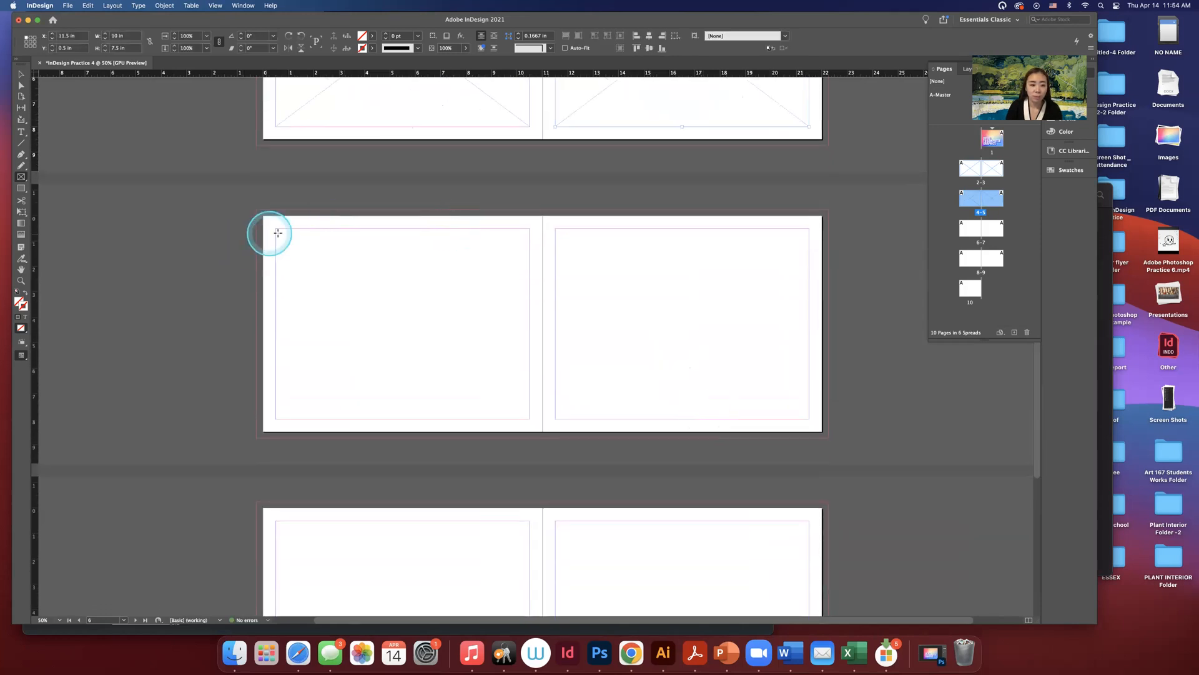
pyautogui.moveTo(275, 229); pyautogui.dragTo(530, 418)
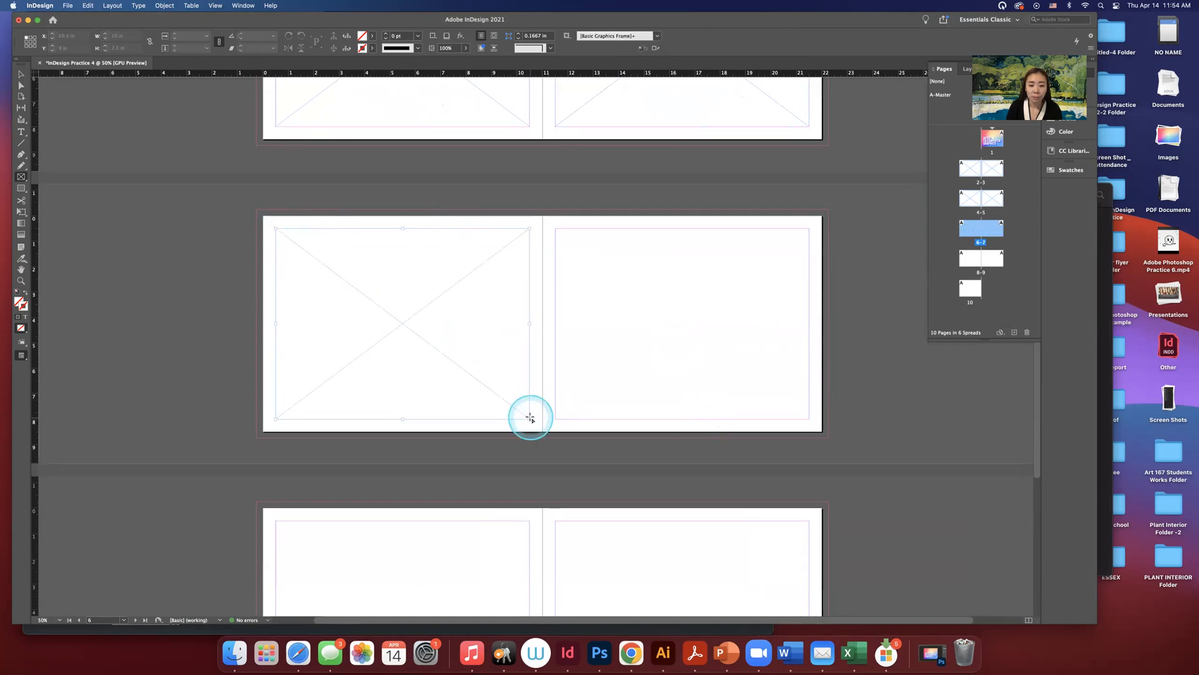
pyautogui.moveTo(556, 231); pyautogui.dragTo(810, 419)
# Add 10 x 7.5 in rectangle frames fitted to the margins of pages 8 and 9.
pyautogui.scroll(-5, 712, 420)
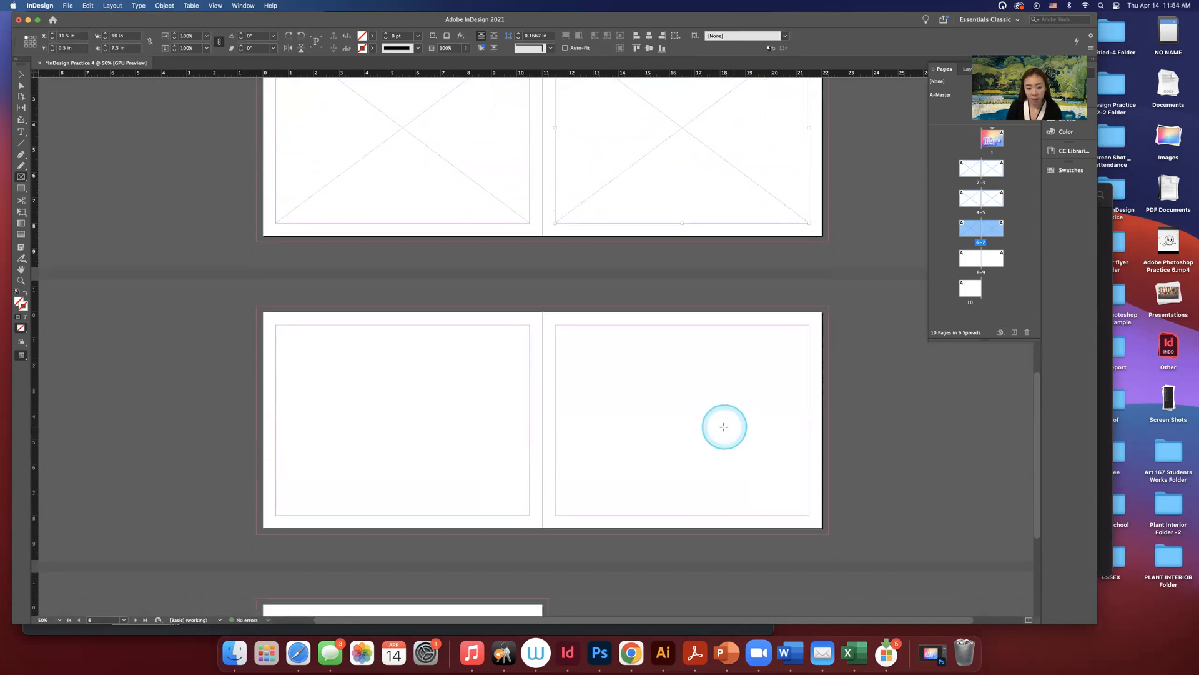
pyautogui.scroll(-3, 724, 427)
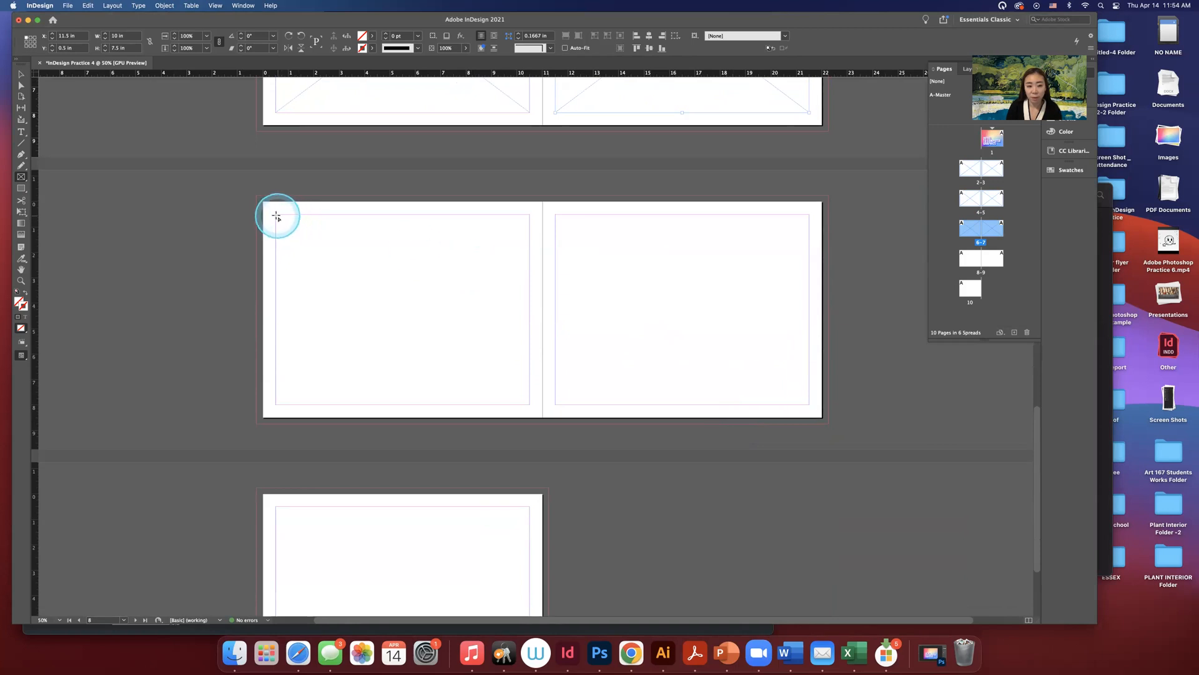
pyautogui.moveTo(275, 216); pyautogui.dragTo(529, 404)
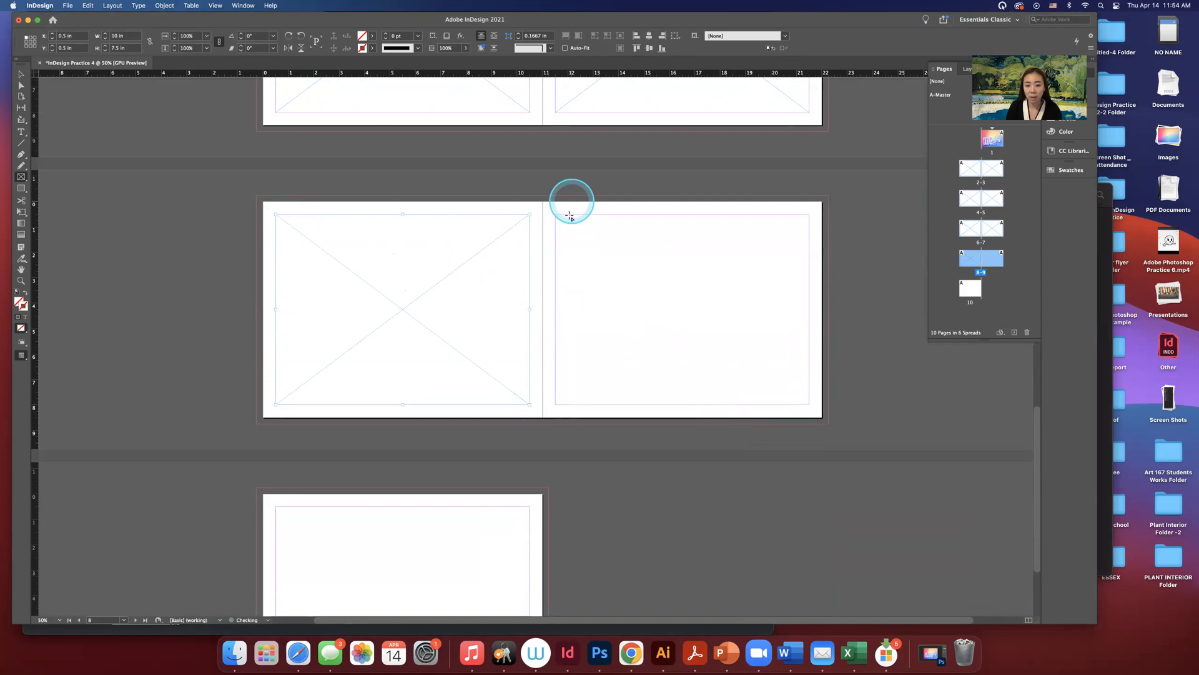
pyautogui.moveTo(555, 216); pyautogui.dragTo(809, 405)
# Look over the cover and the empty image frames on the inside spreads, pages 2 to 9.
pyautogui.scroll(5, 661, 343)
pyautogui.scroll(10, 663, 345)
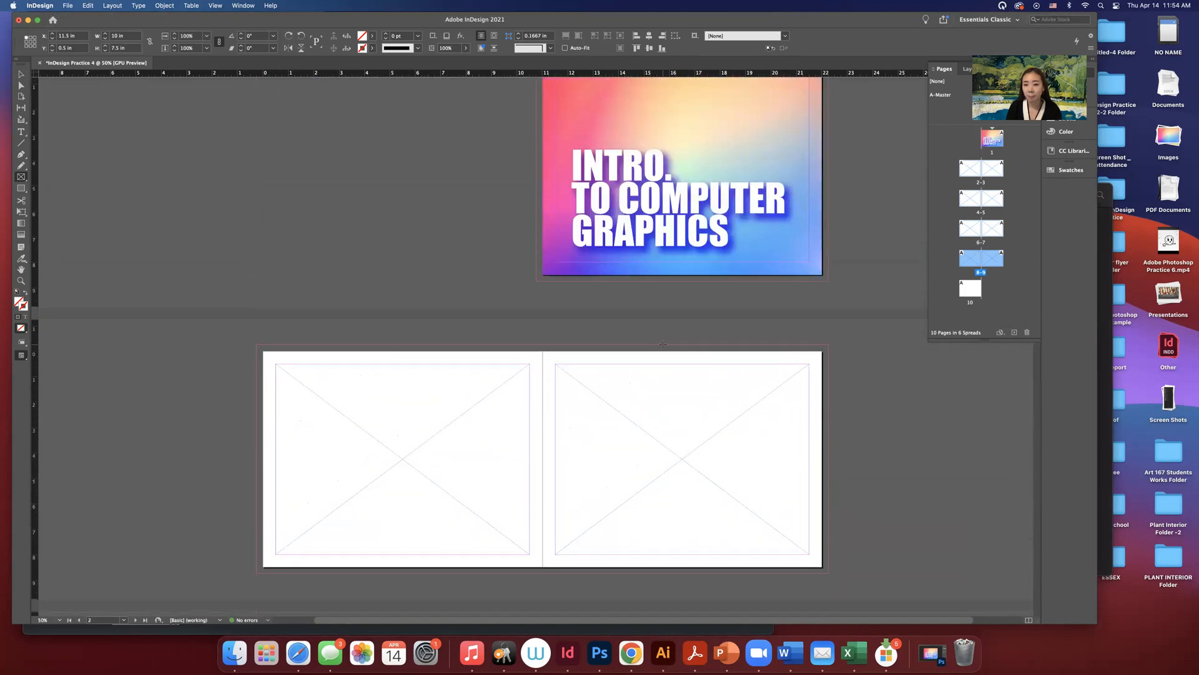
pyautogui.scroll(-5, 663, 345)
pyautogui.scroll(-10, 663, 345)
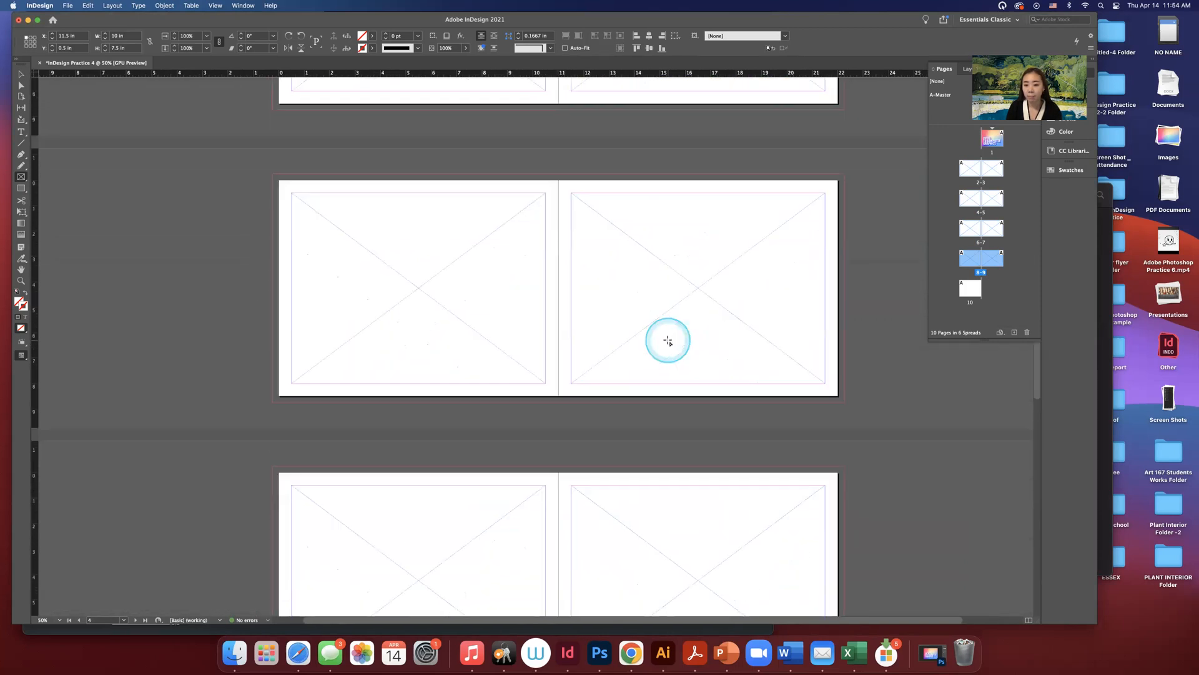
pyautogui.scroll(-5, 668, 341)
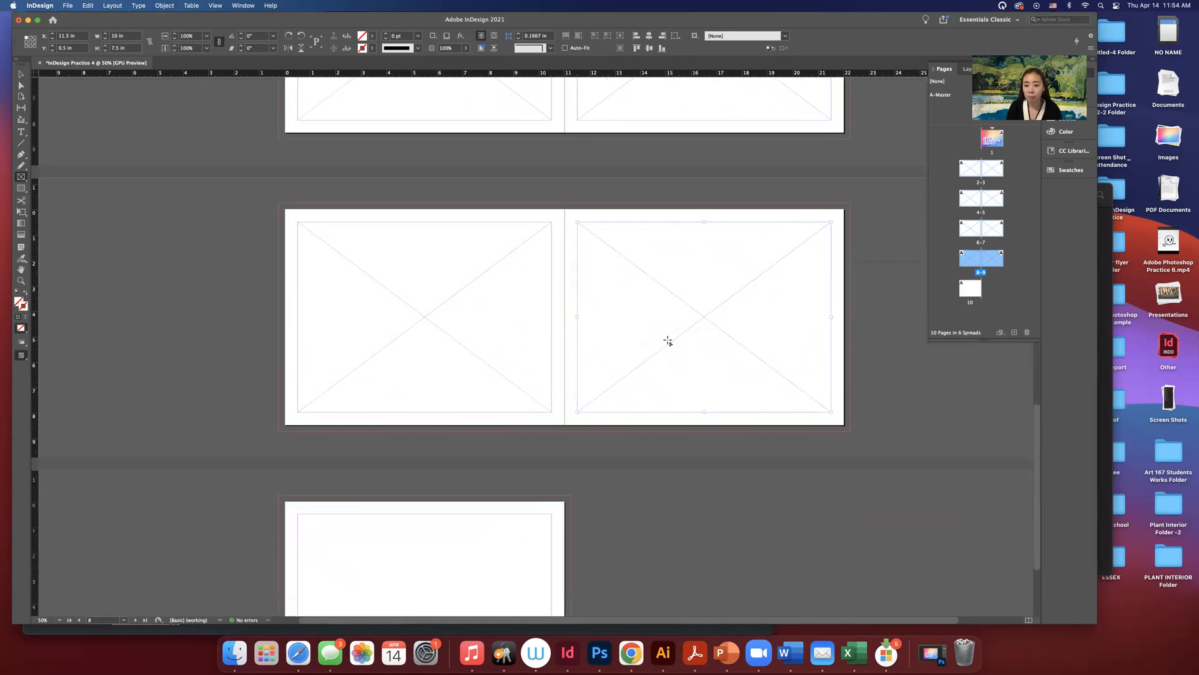
pyautogui.scroll(5, 668, 340)
pyautogui.scroll(-3, 668, 341)
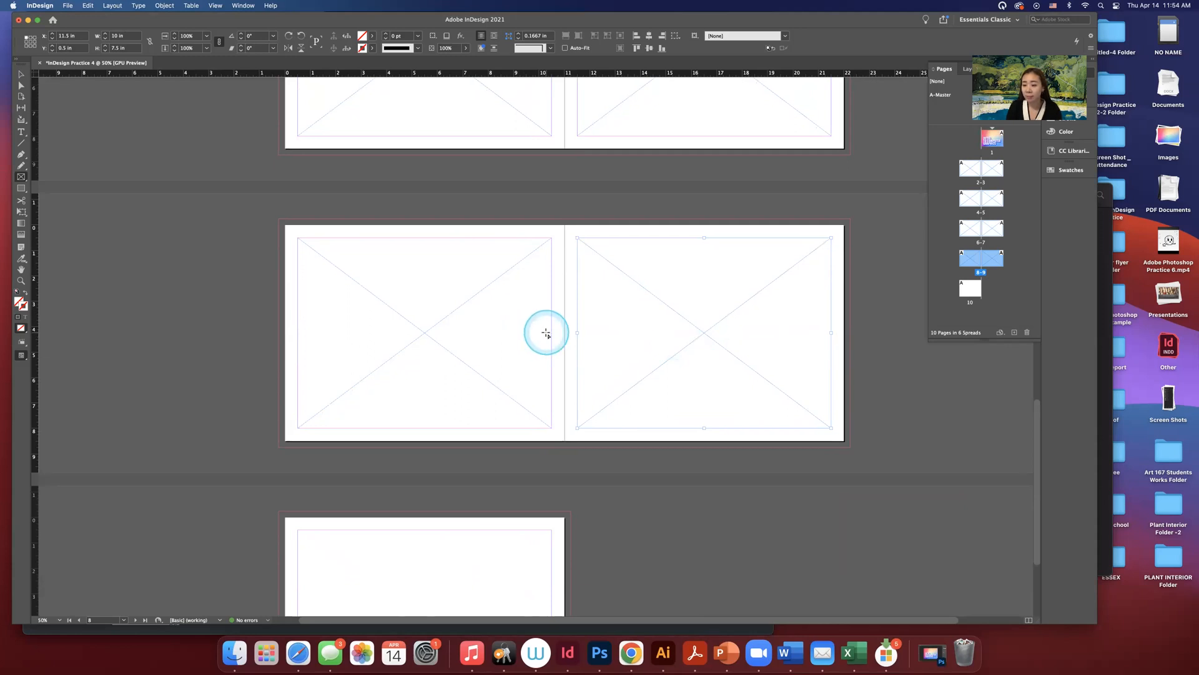
pyautogui.scroll(10, 546, 334)
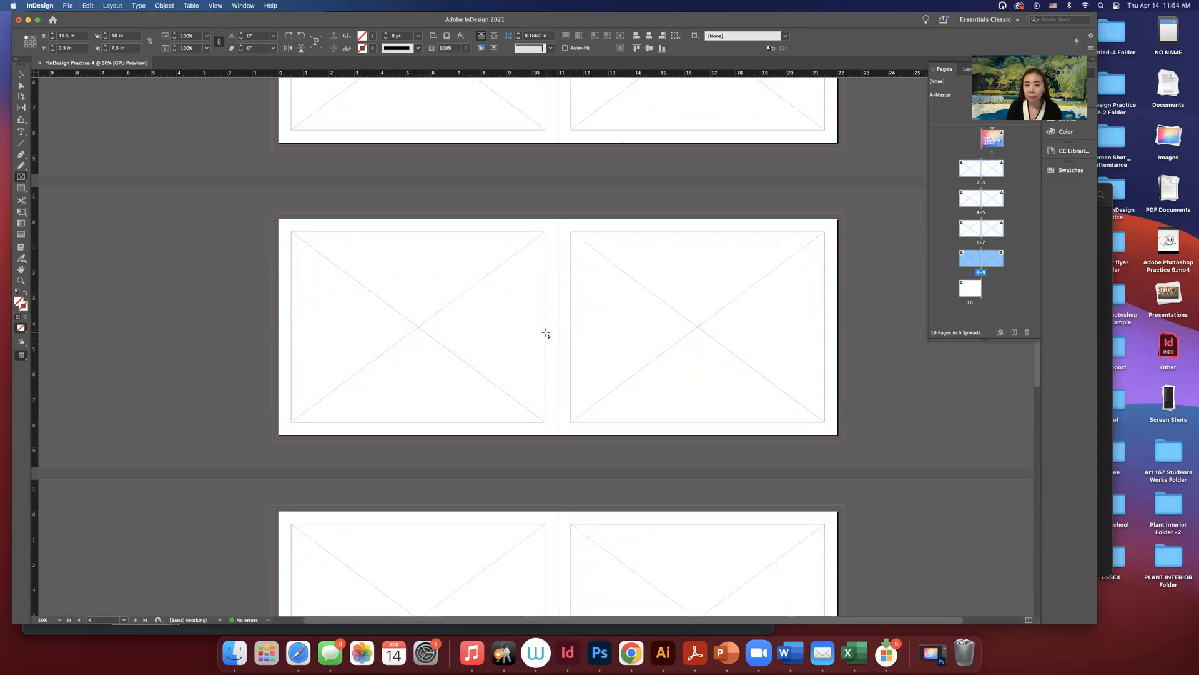
pyautogui.scroll(5, 547, 333)
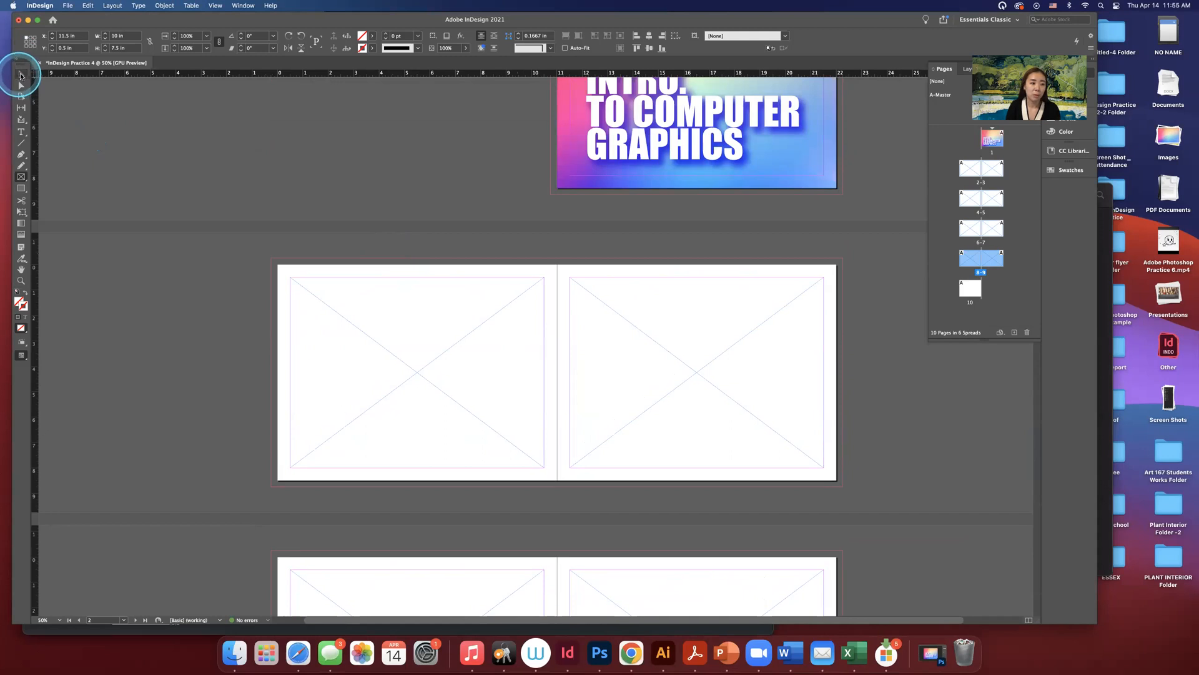
# Start placing Typography 2 _ Art 167 _ 2022 Spring.ai with its import options shown.
pyautogui.click(20, 75)
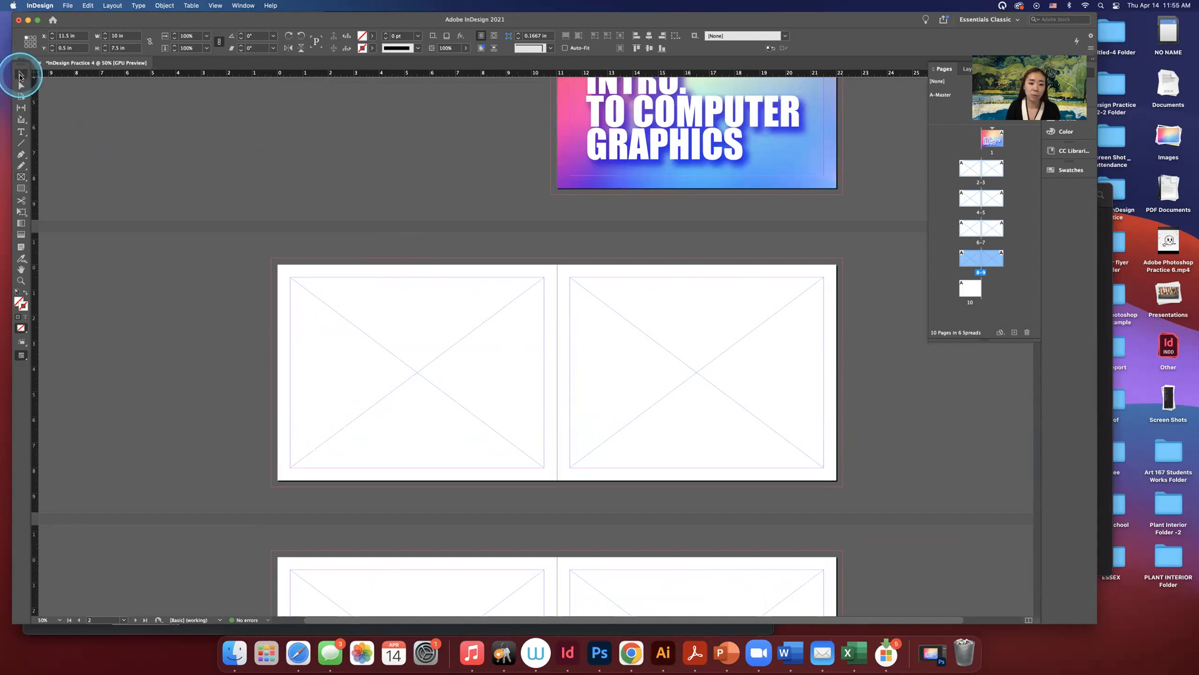
pyautogui.scroll(1, 379, 268)
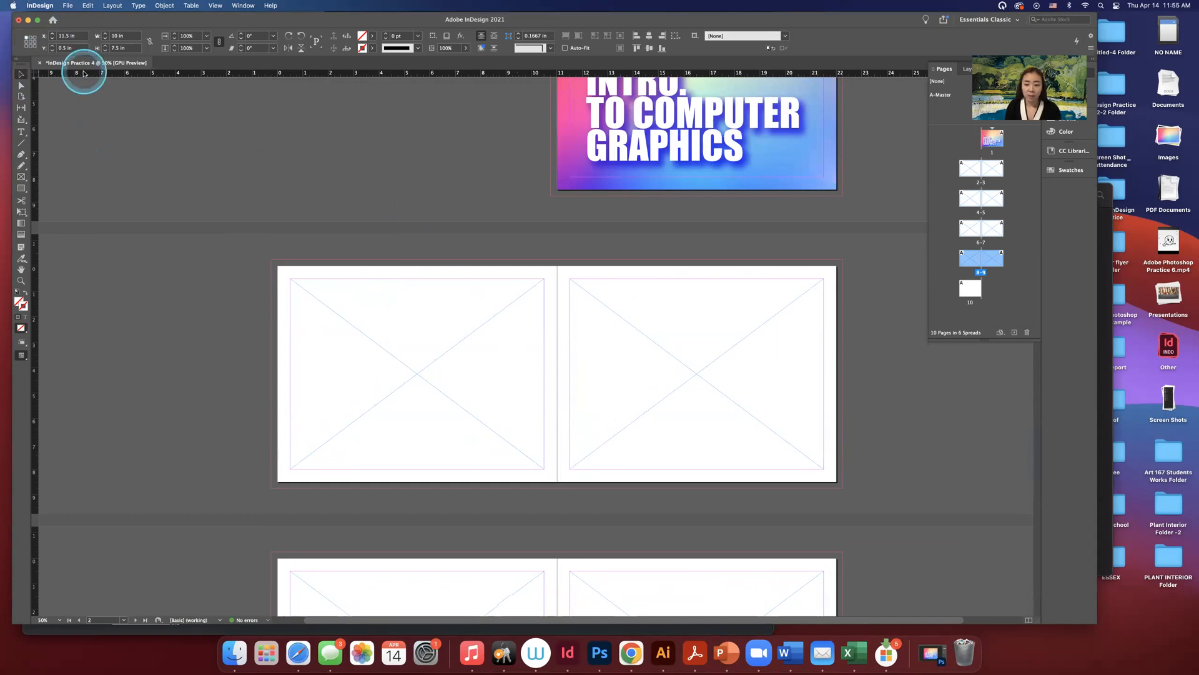
pyautogui.click(66, 6)
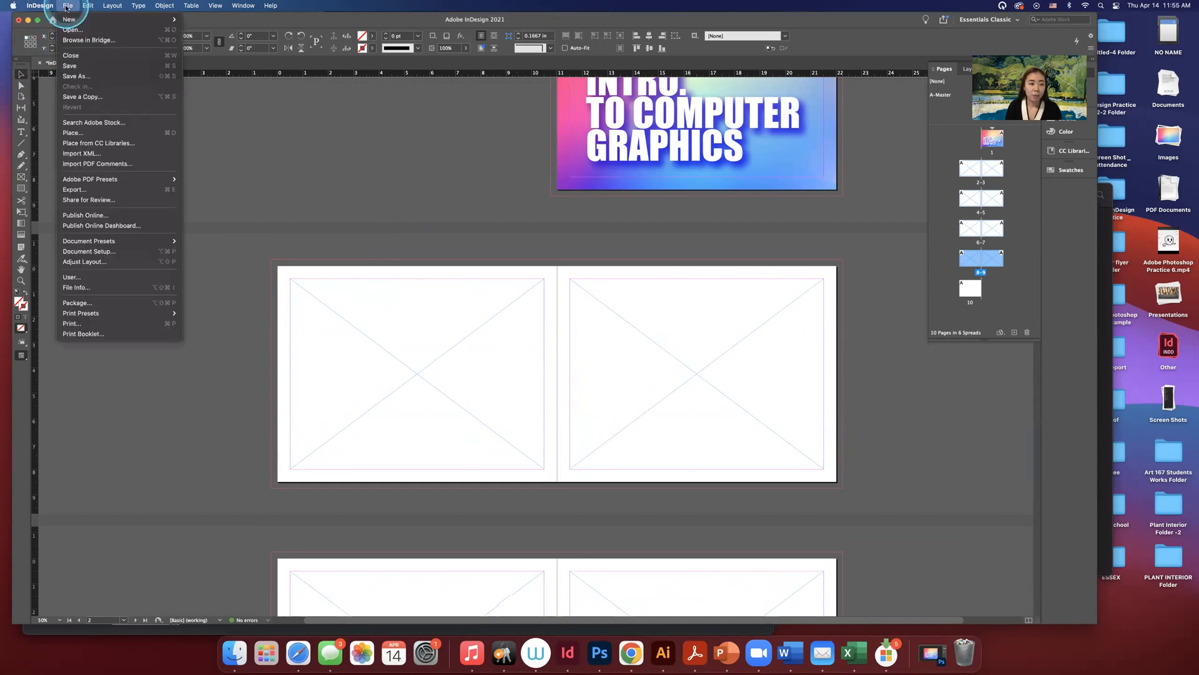
pyautogui.click(80, 133)
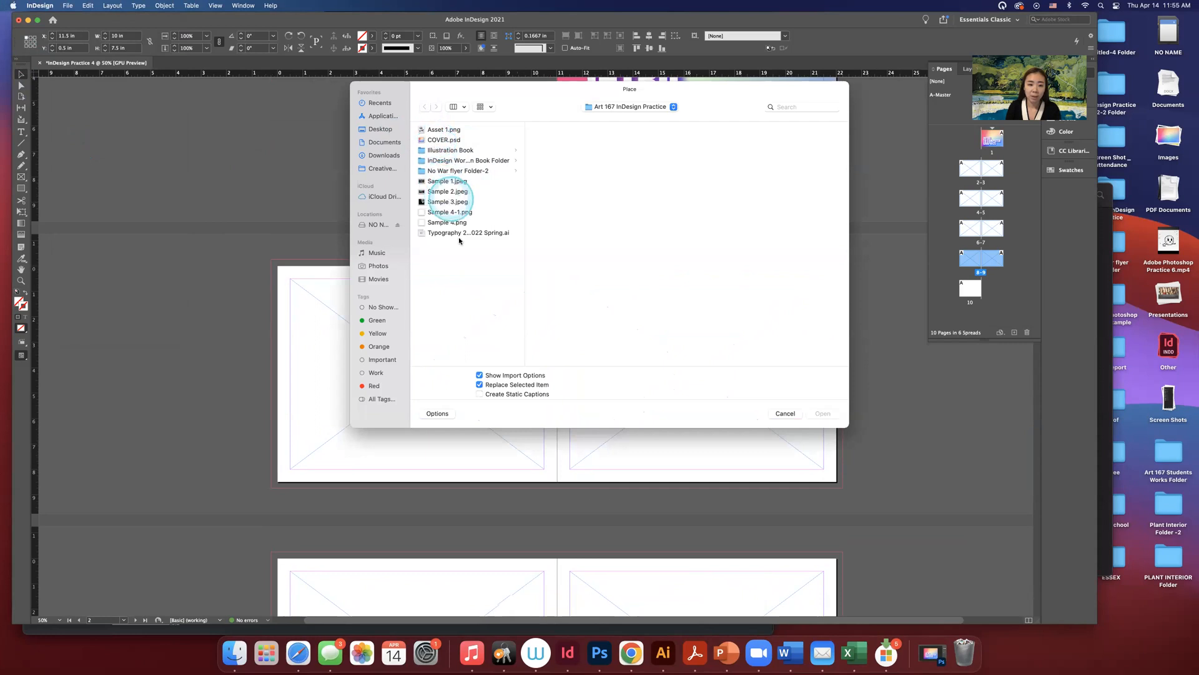
pyautogui.click(430, 233)
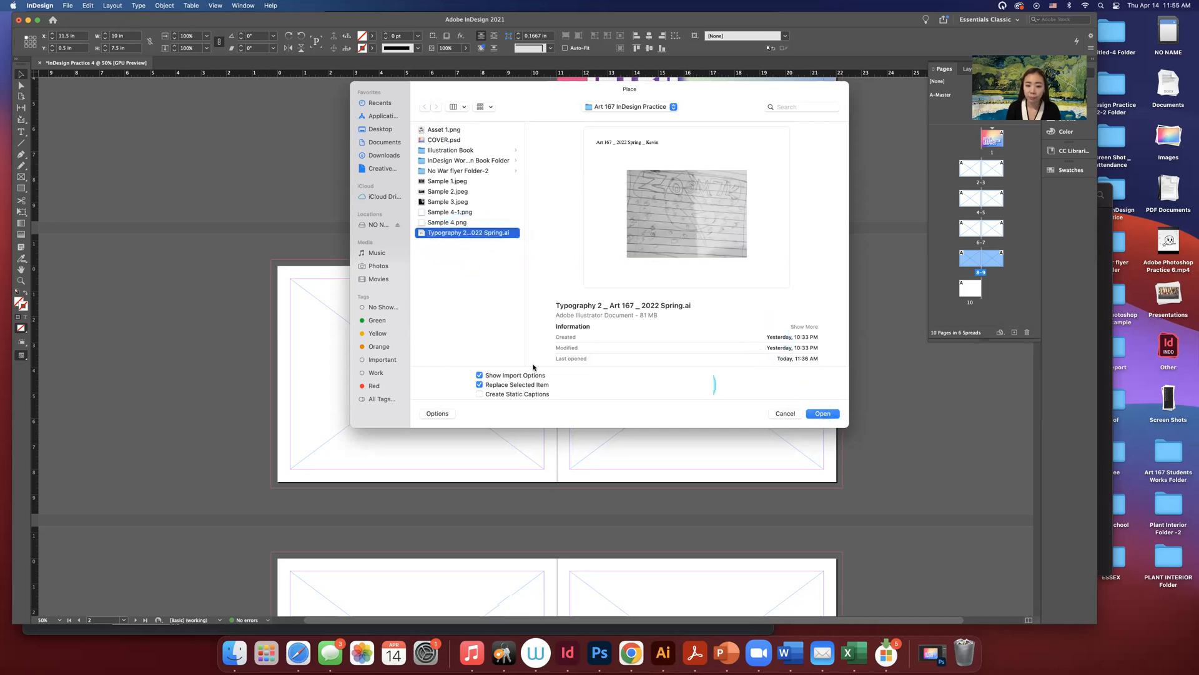
pyautogui.moveTo(518, 92); pyautogui.dragTo(571, 134)
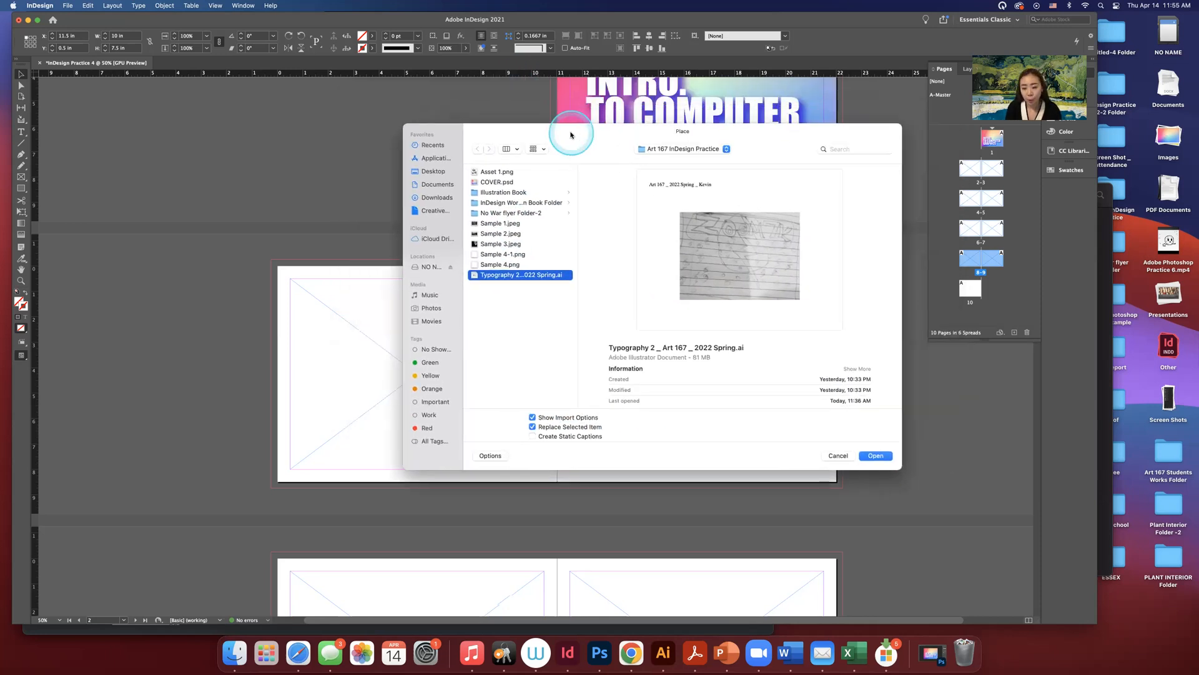
pyautogui.click(532, 418)
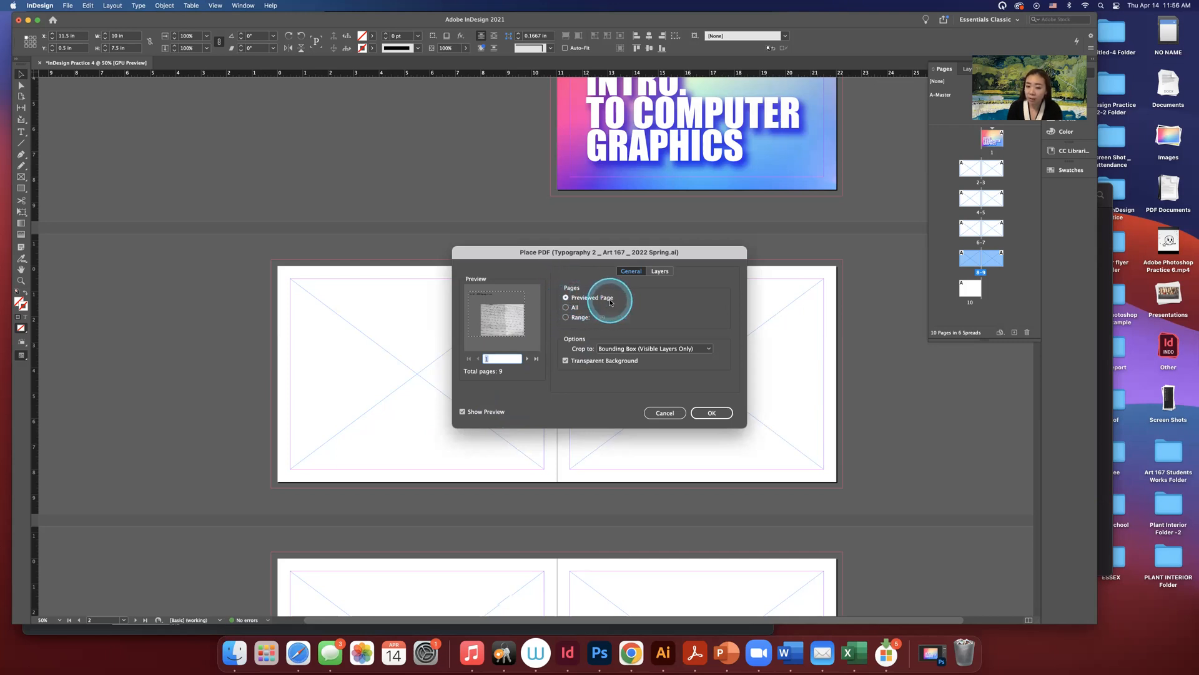
# Choose to import all pages of the Illustrator file, browse the page previews, and accept the import options.
pyautogui.click(566, 308)
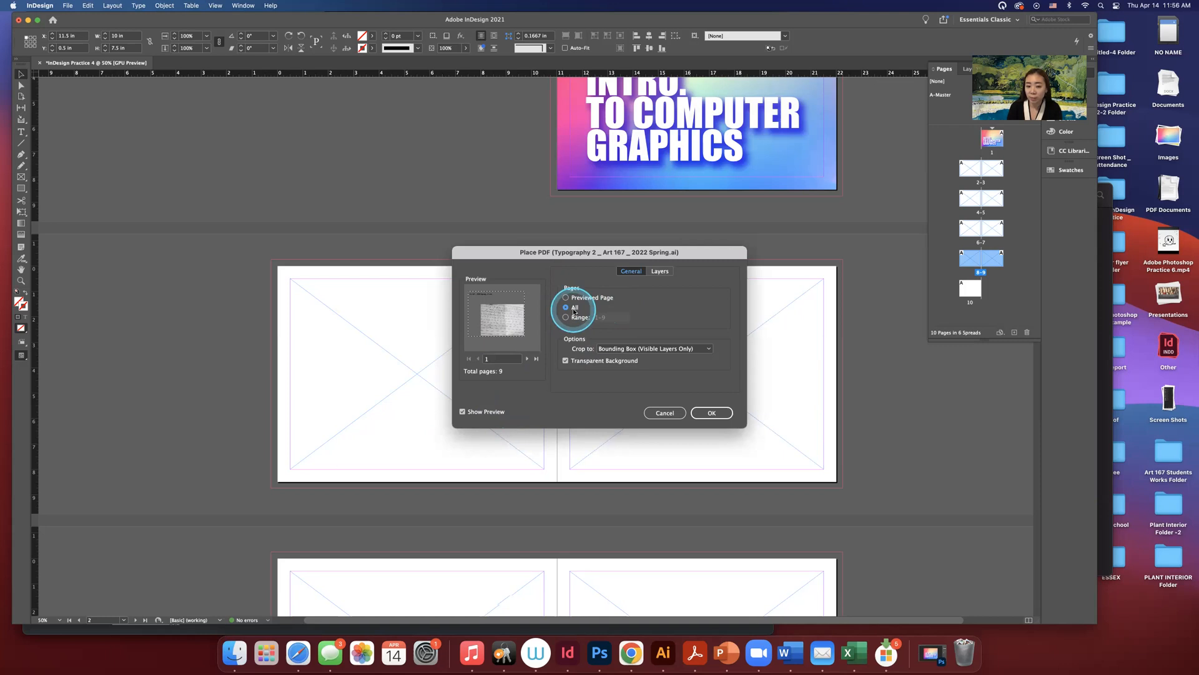
pyautogui.click(527, 359)
pyautogui.click(527, 359)
pyautogui.click(527, 359)
pyautogui.click(527, 359)
pyautogui.click(526, 360)
pyautogui.click(526, 359)
pyautogui.click(527, 359)
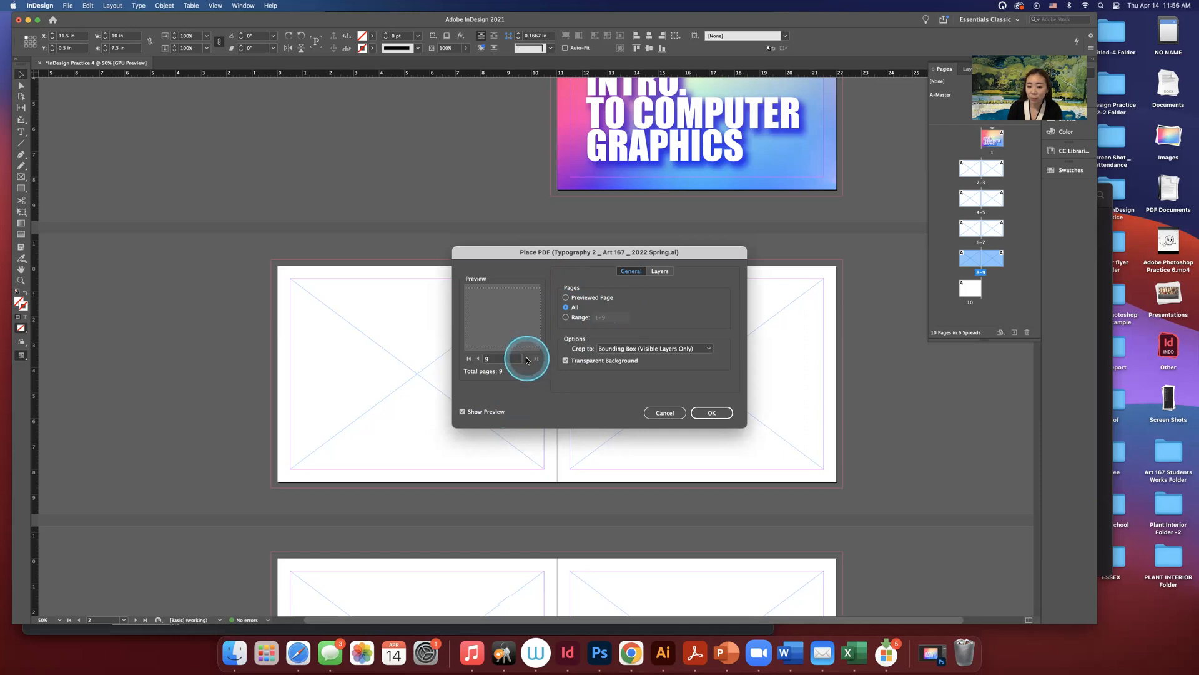
pyautogui.click(478, 359)
pyautogui.click(478, 359)
pyautogui.click(478, 359)
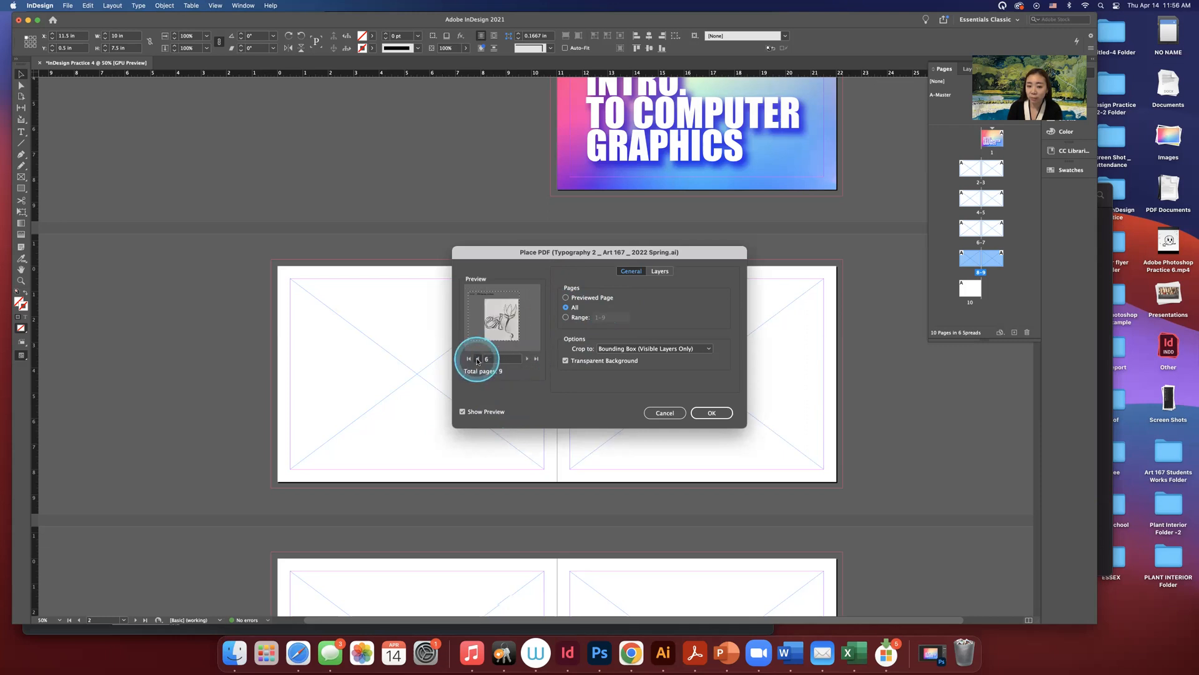
pyautogui.click(710, 414)
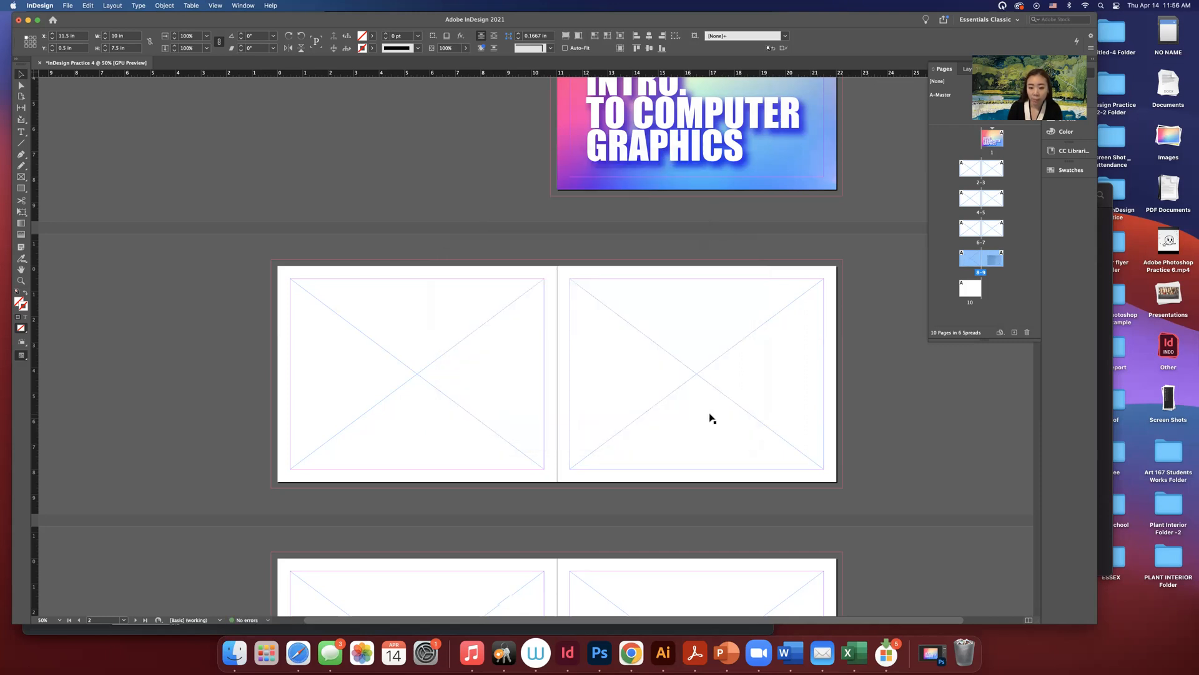
# Select the empty page 2 frame and place all pages of Typography 2 _ Art 167 _ 2022 Spring.ai, starting in that frame.
pyautogui.click(290, 279)
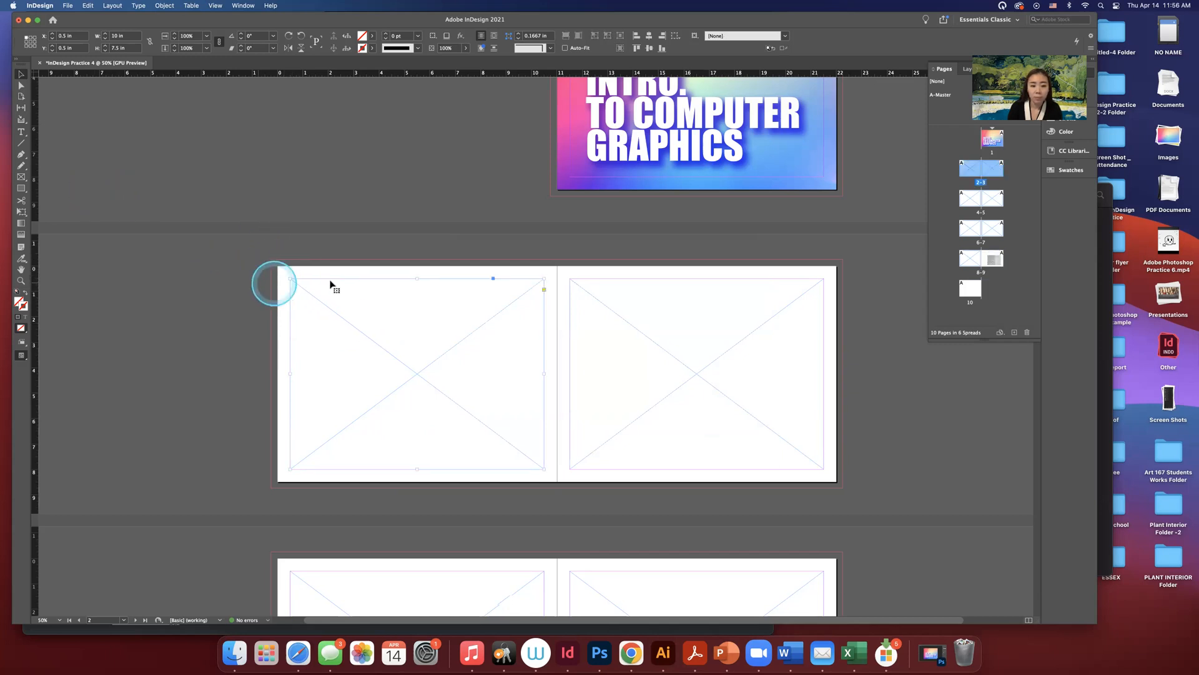
pyautogui.click(312, 255)
pyautogui.click(295, 282)
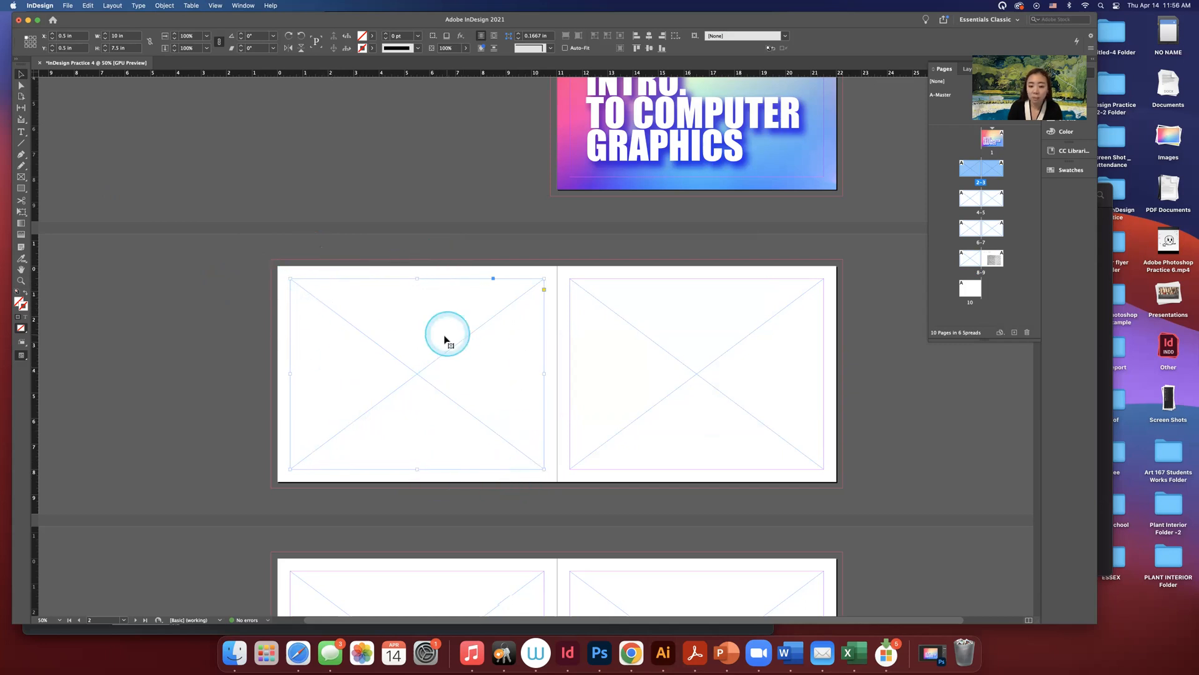
pyautogui.scroll(-2, 446, 336)
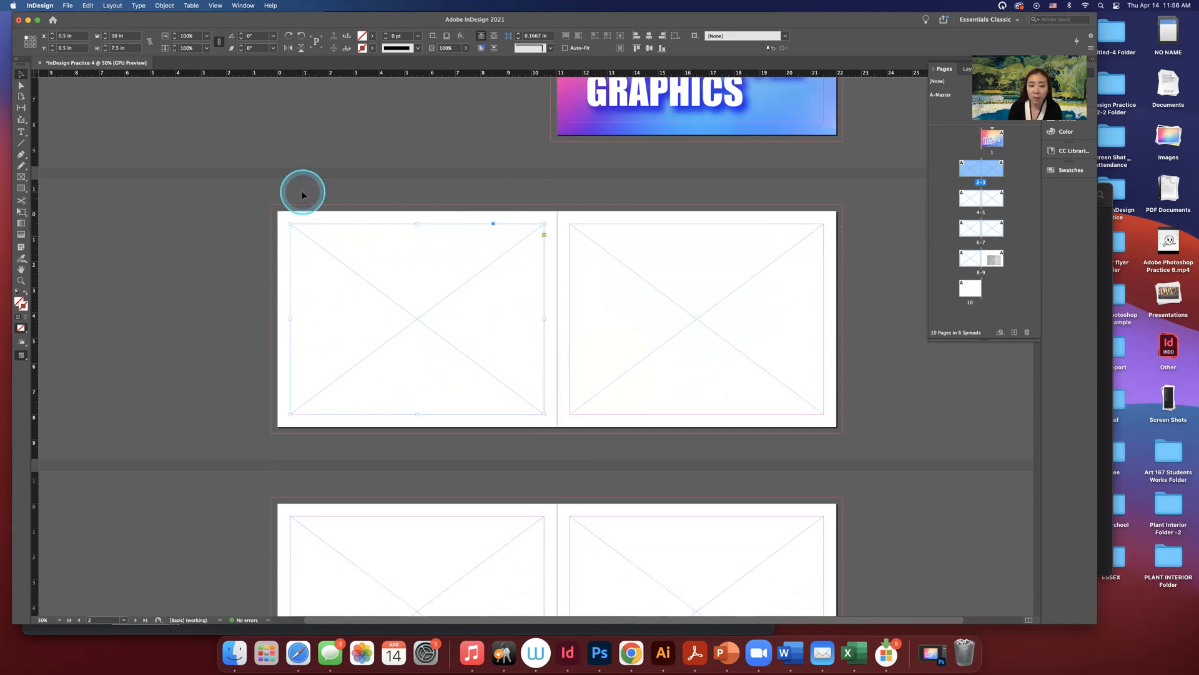
pyautogui.click(284, 222)
pyautogui.click(342, 271)
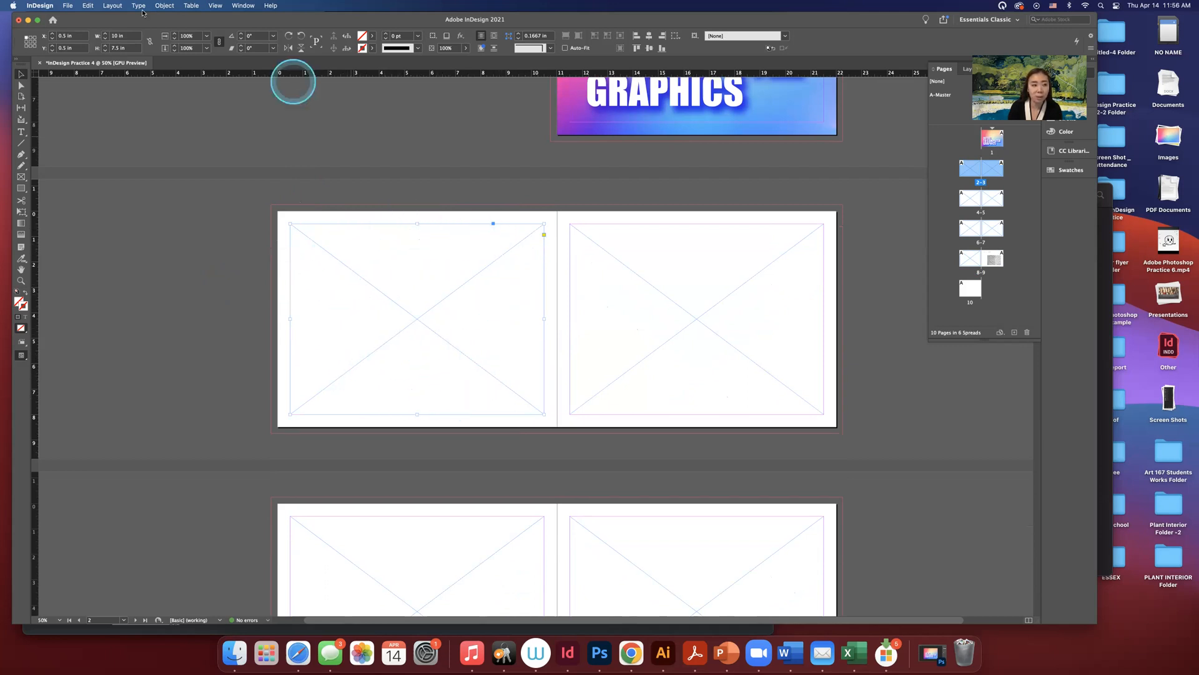
pyautogui.click(68, 6)
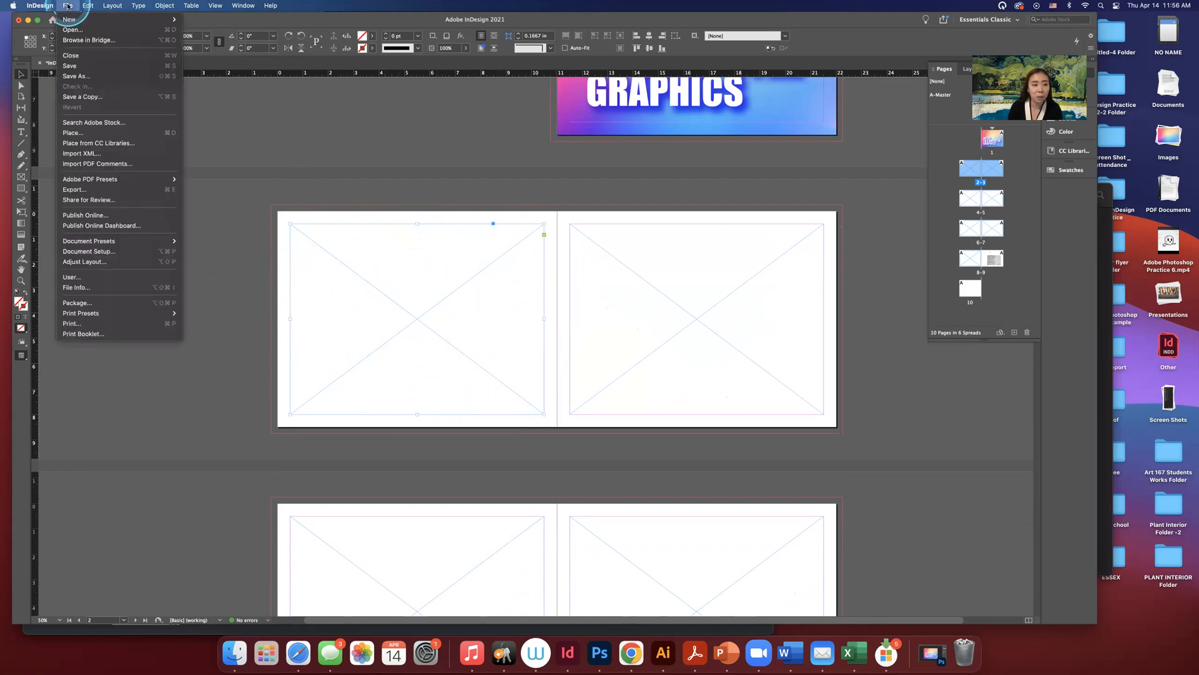
pyautogui.click(73, 133)
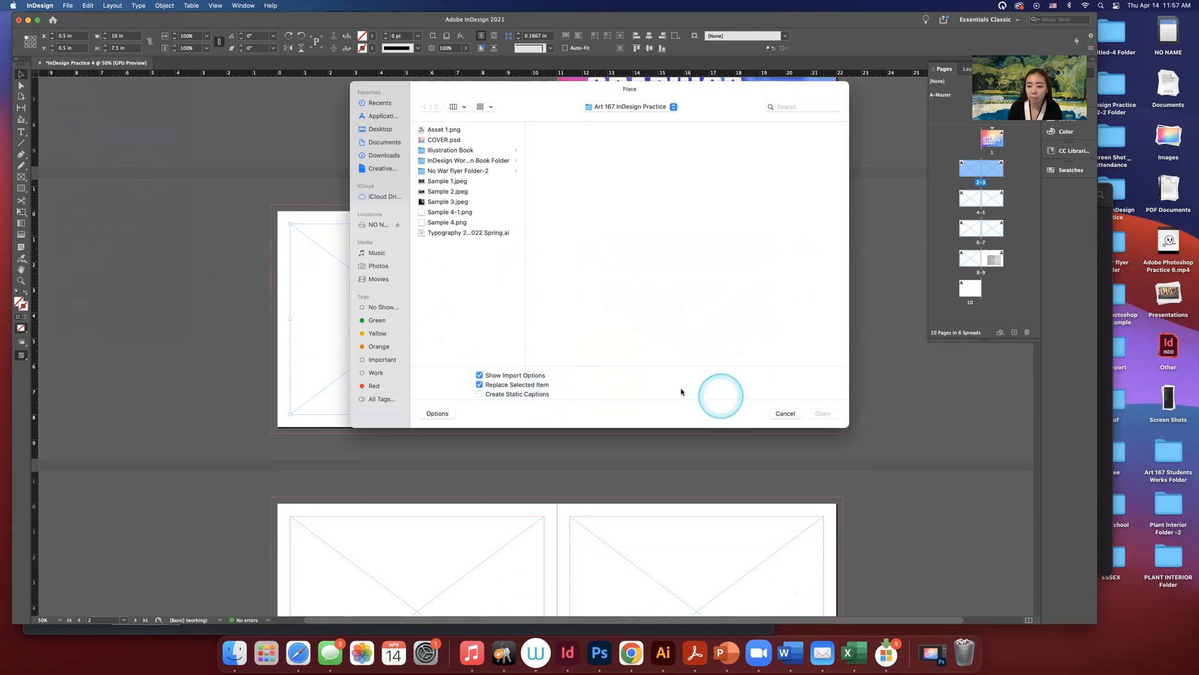
pyautogui.click(478, 232)
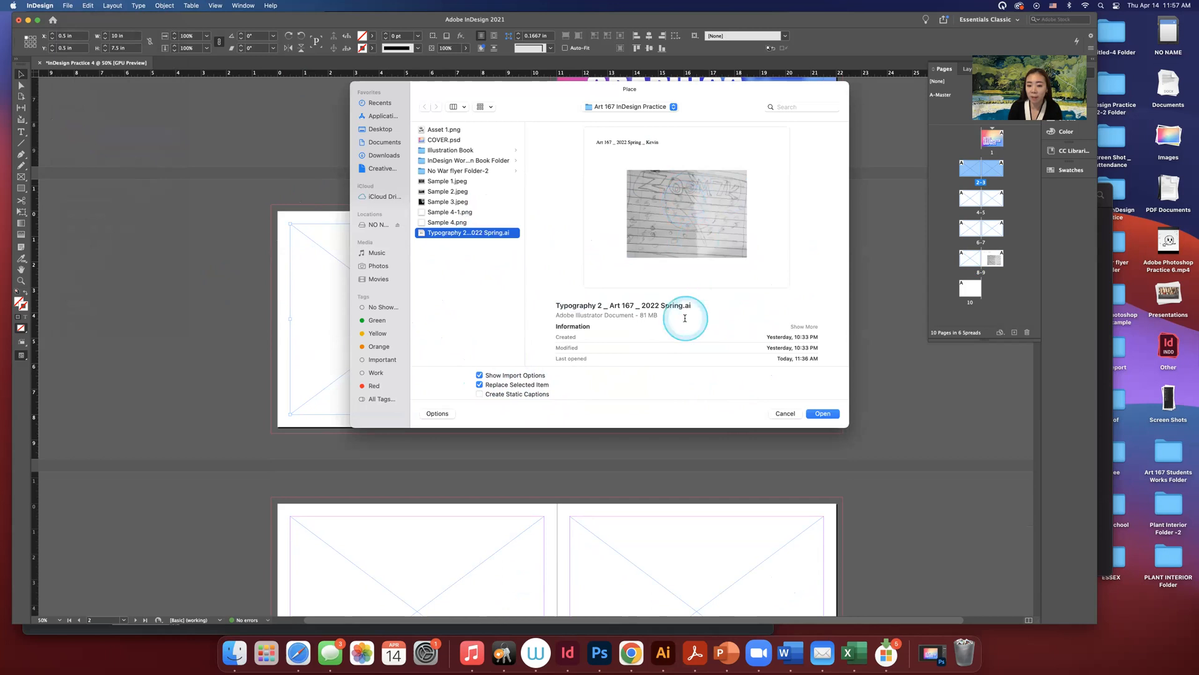
pyautogui.click(823, 413)
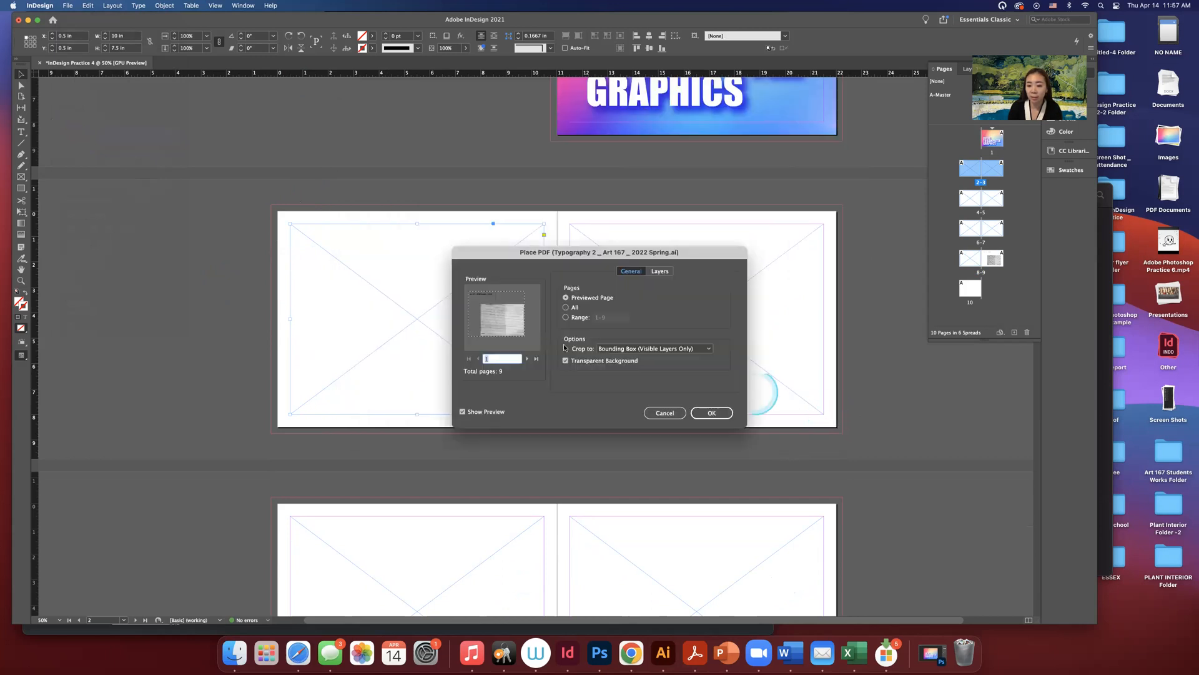
pyautogui.click(566, 308)
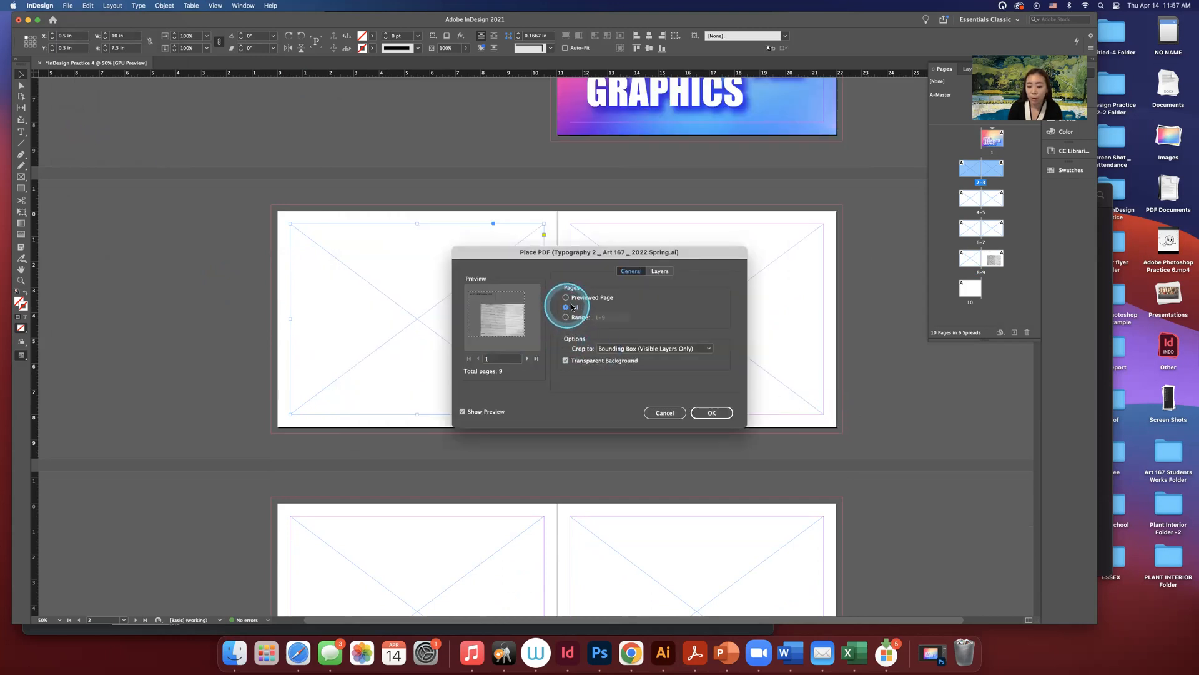
pyautogui.click(711, 413)
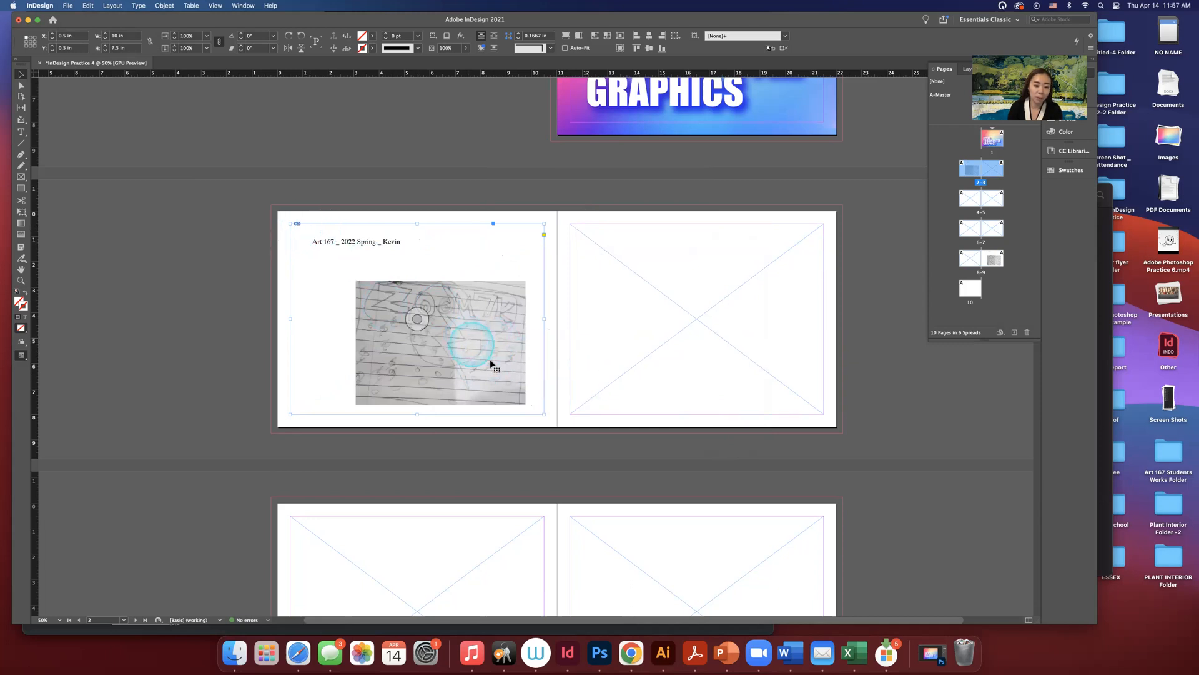
# Undo the automatic placement to reload the artwork, and place the first two artboards into the frames on pages 2 and 3.
pyautogui.click(73, 7)
pyautogui.press('super+z')
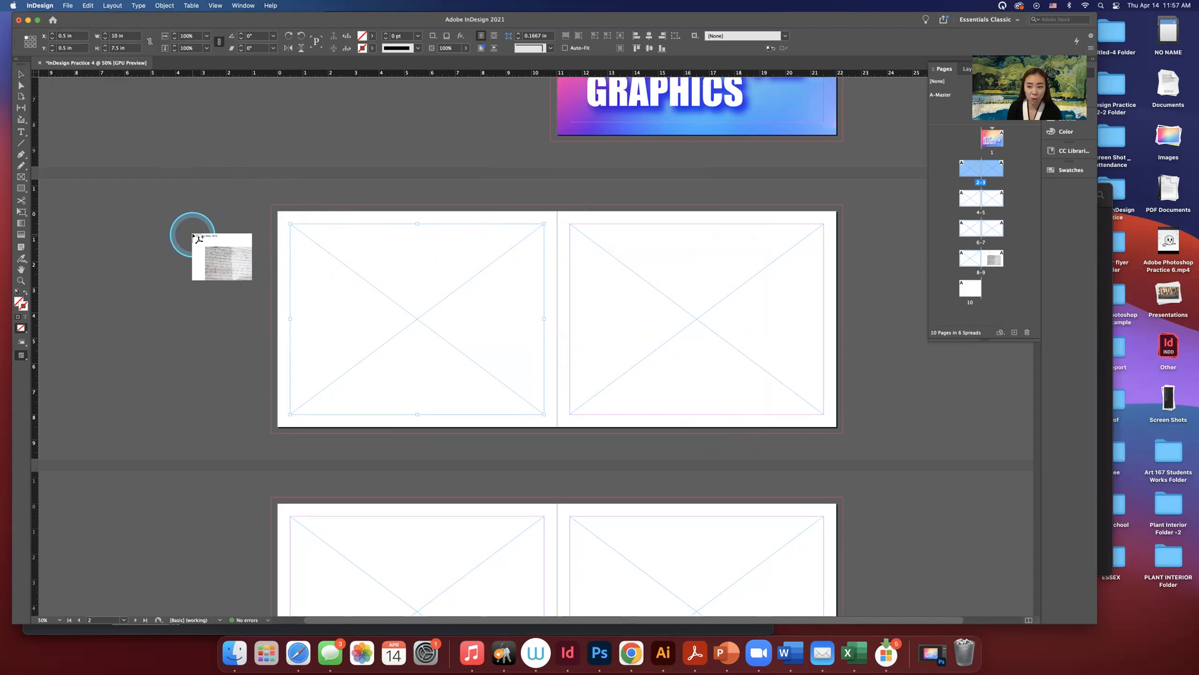
pyautogui.click(296, 227)
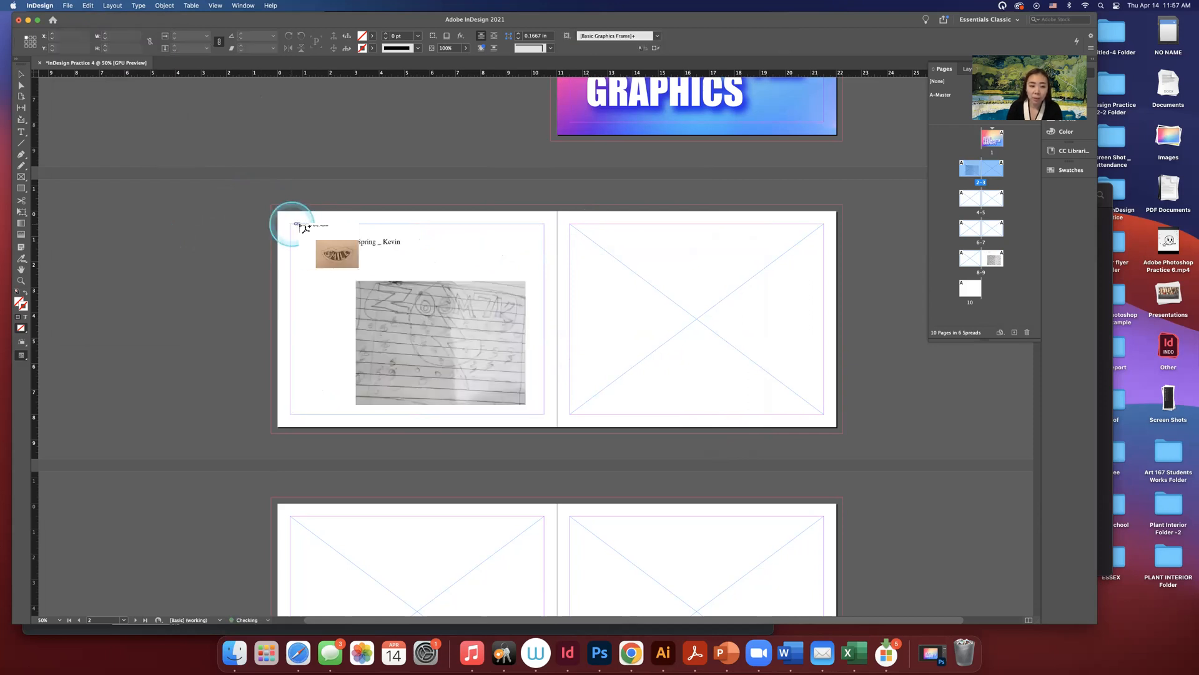
pyautogui.click(576, 228)
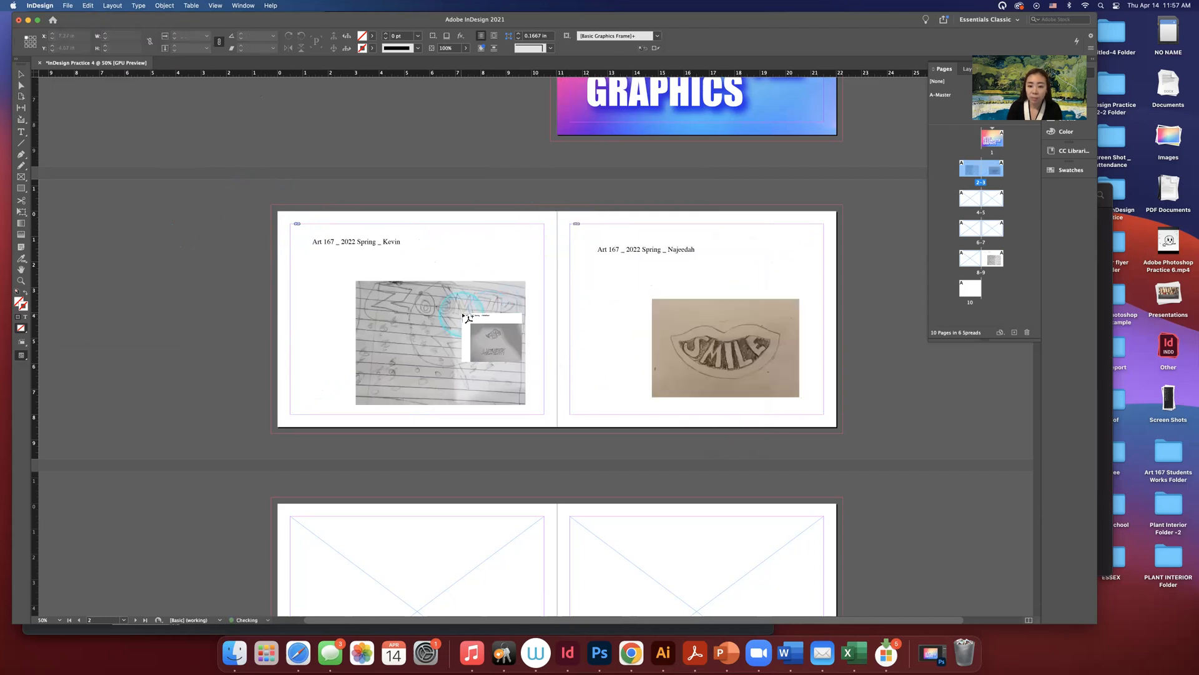
# Place the next two loaded artboards into the empty frames on pages 4 and 5.
pyautogui.scroll(-3, 470, 317)
pyautogui.scroll(-3, 470, 317)
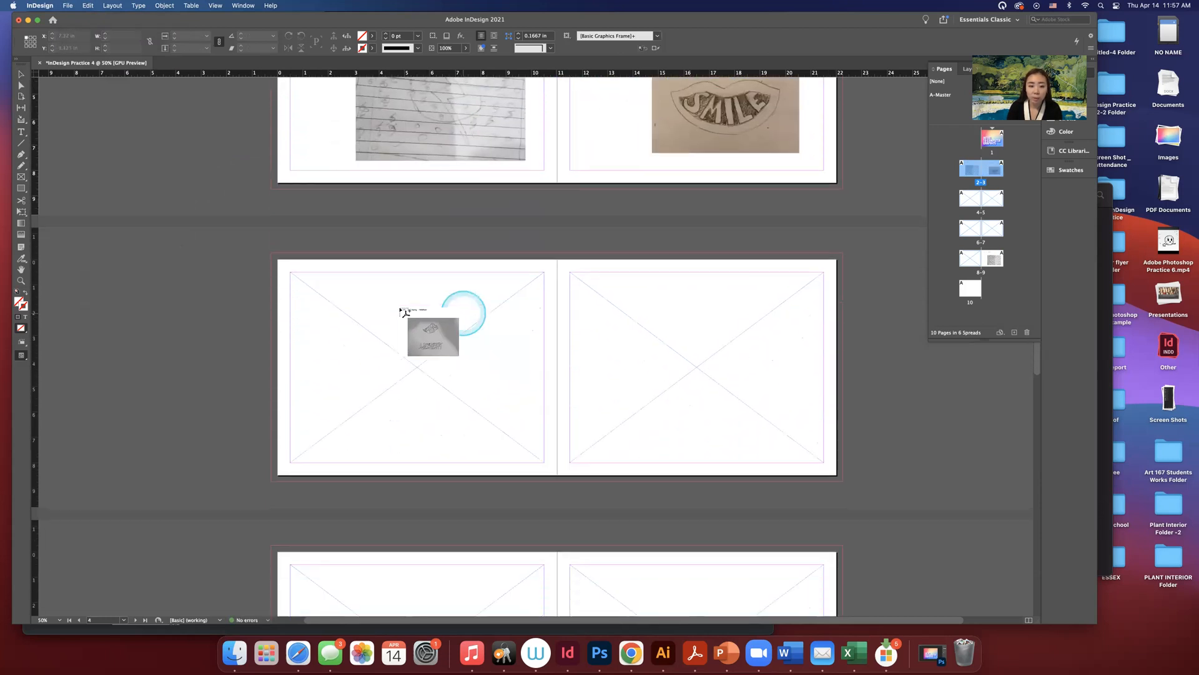
pyautogui.click(293, 276)
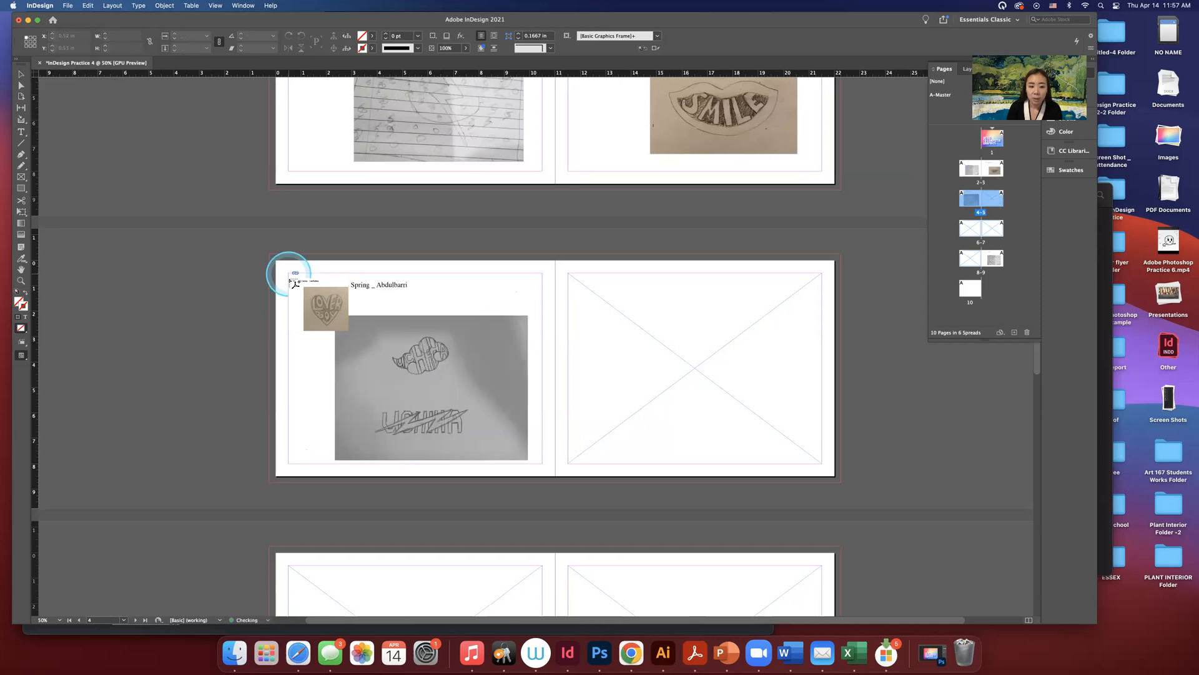
pyautogui.click(572, 276)
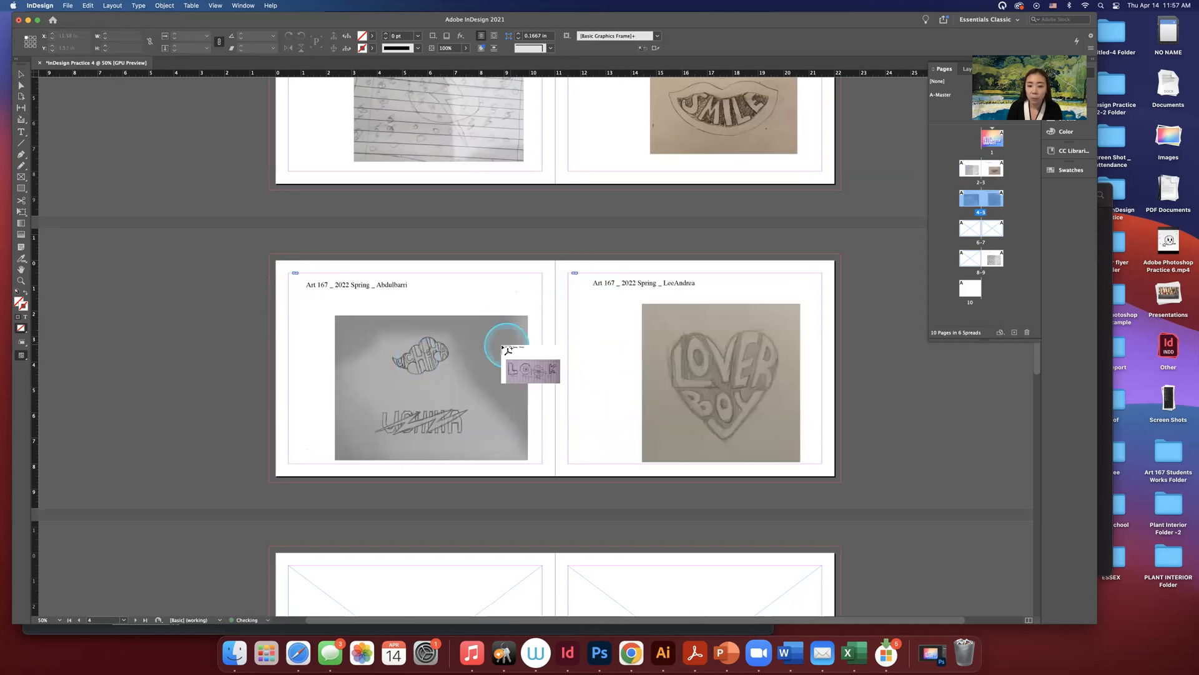
# Place the LOOK artboard into the page 6 frame and the following artboard into the page 7 frame.
pyautogui.scroll(-6, 506, 343)
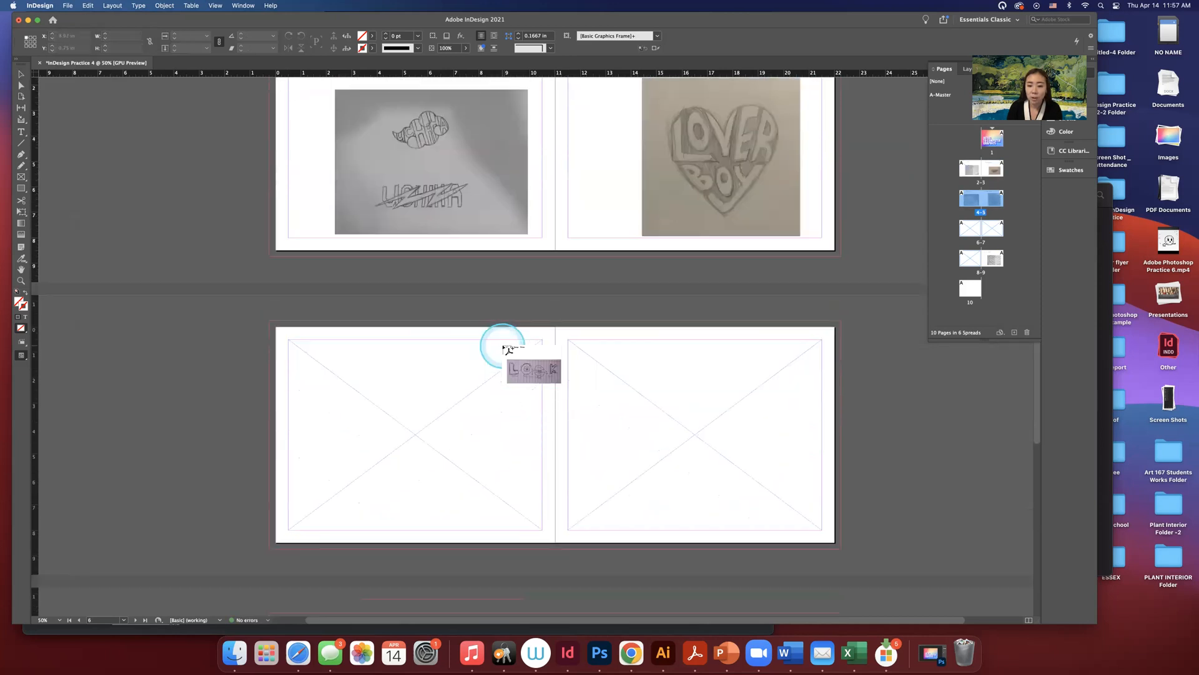
pyautogui.click(288, 341)
pyautogui.scroll(-4, 419, 378)
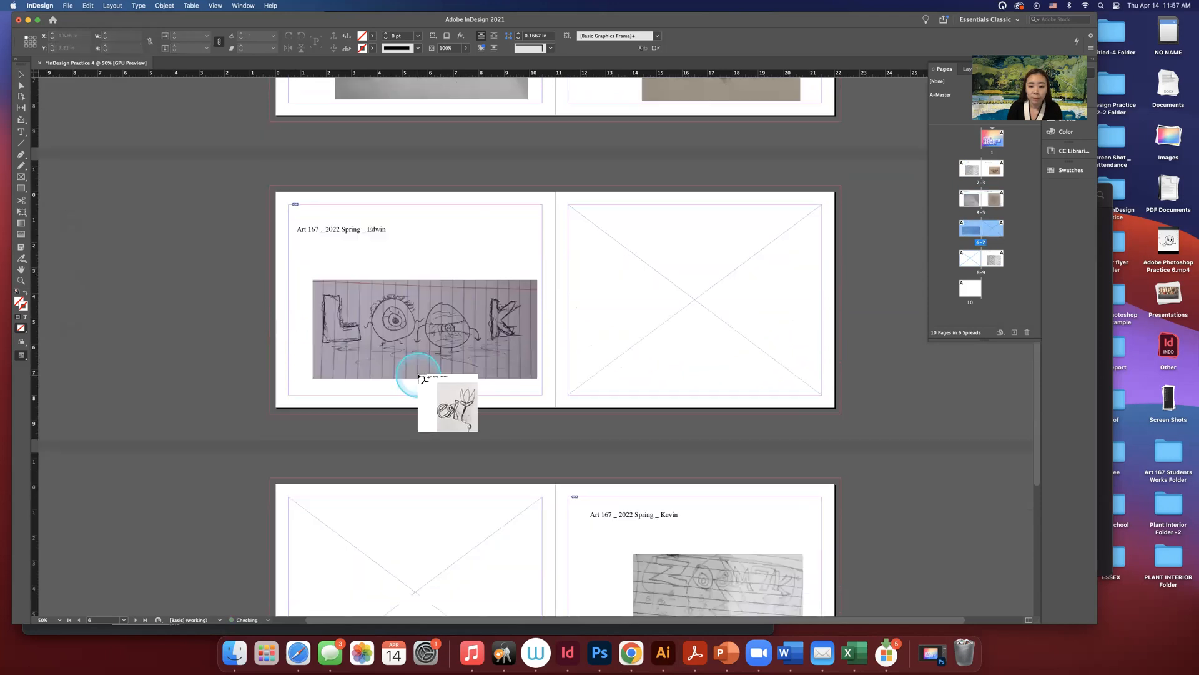
pyautogui.click(575, 209)
# Place the remaining three artboards on pages 8, 9 and 10, each from the upper-left margin corner.
pyautogui.scroll(-7, 428, 341)
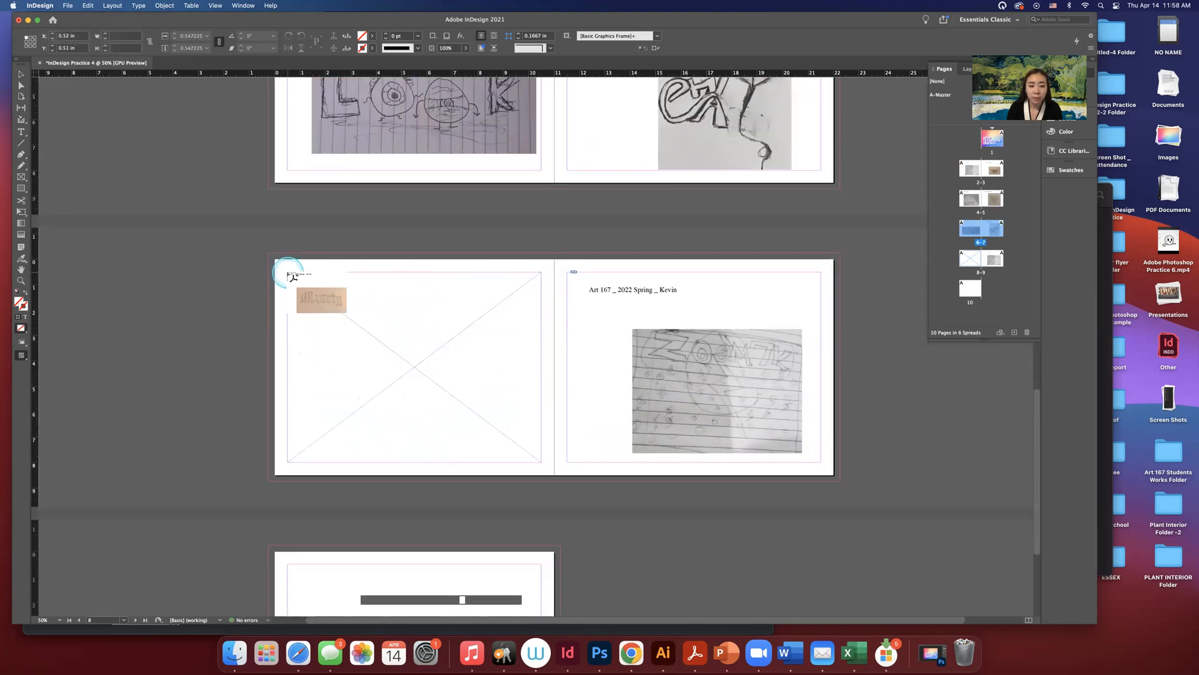
pyautogui.click(288, 271)
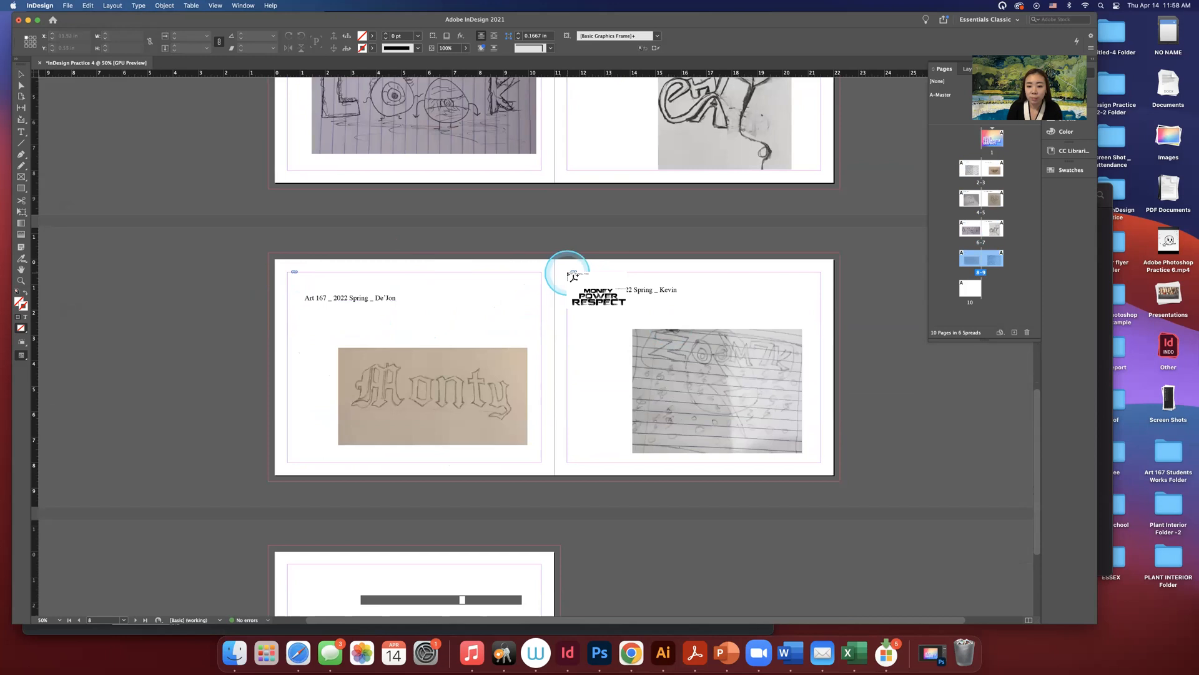
pyautogui.click(572, 275)
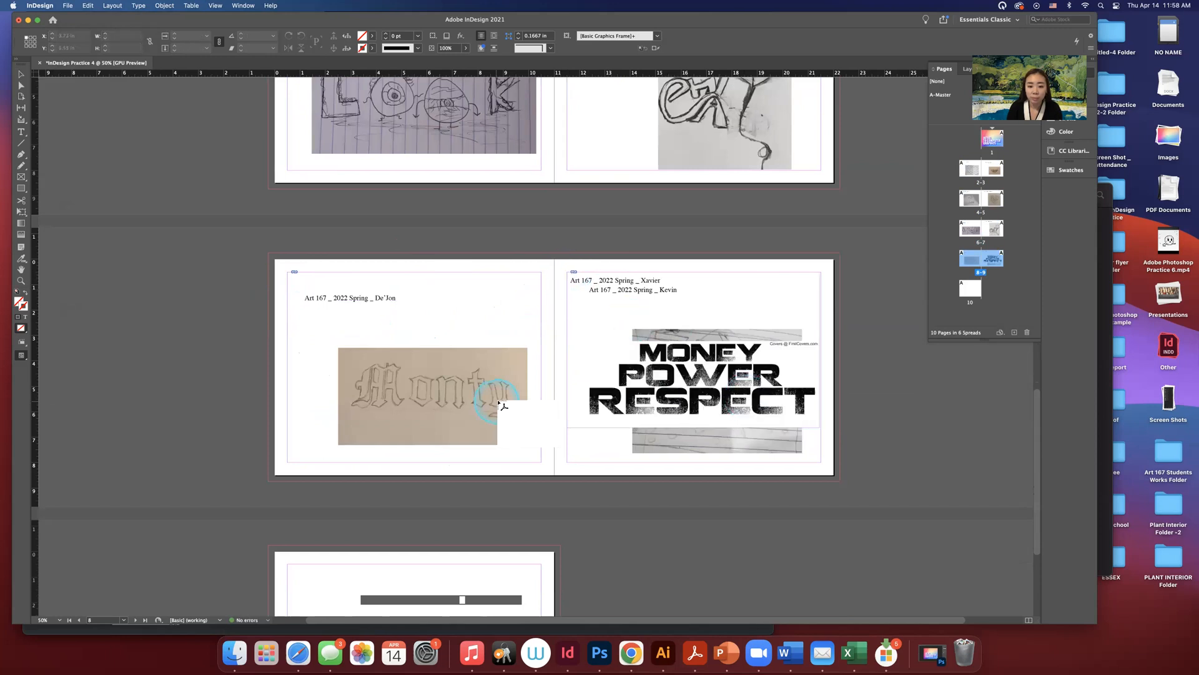
pyautogui.scroll(-3, 500, 402)
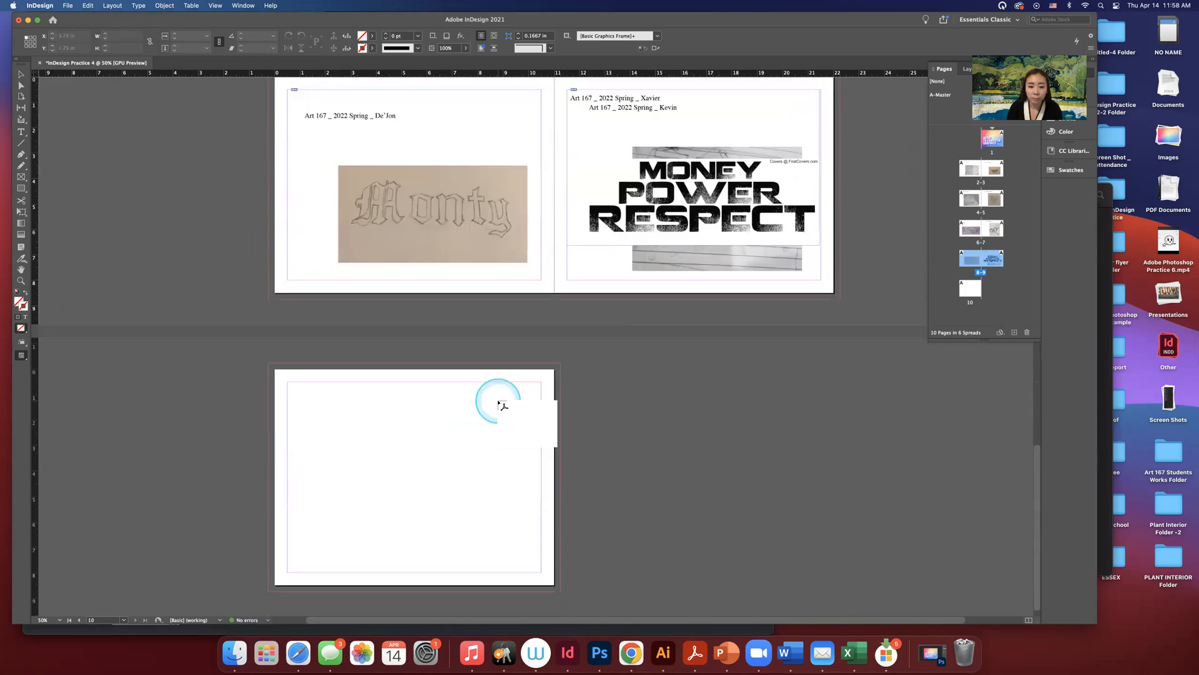
pyautogui.click(288, 382)
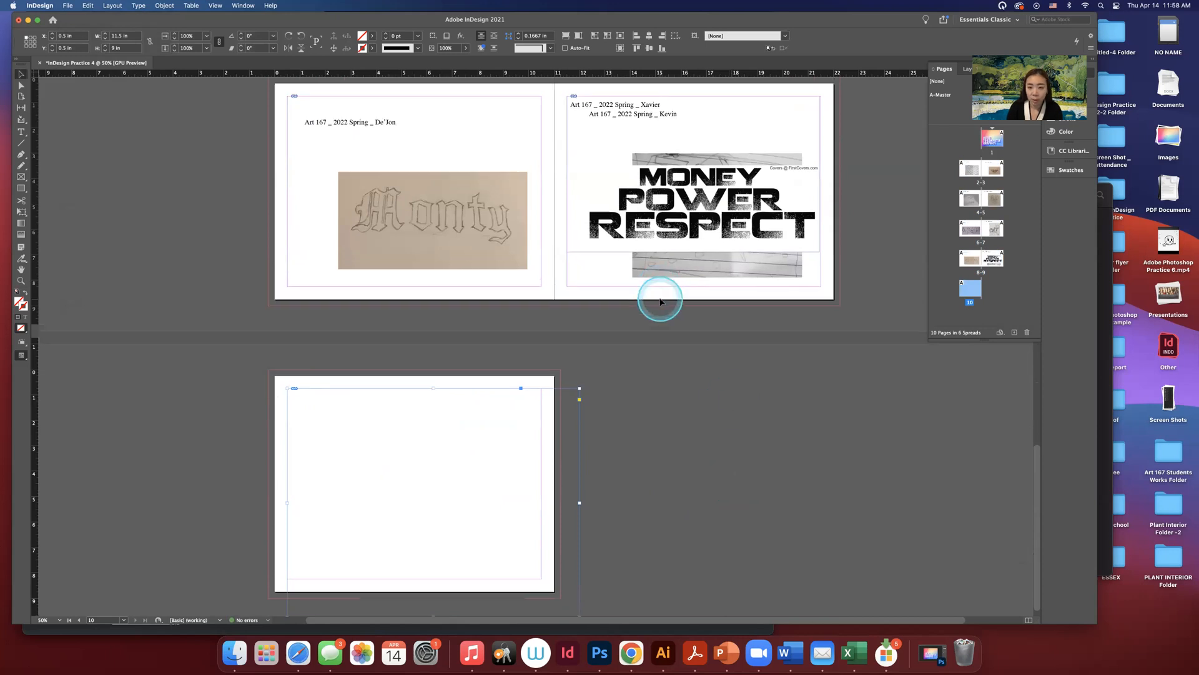
# Delete the duplicate sketch frame beneath the MONEY POWER RESPECT artwork on page 9 and realign that artwork to the upper-left margin corner.
pyautogui.scroll(3, 660, 302)
pyautogui.click(687, 335)
pyautogui.moveTo(615, 283); pyautogui.dragTo(673, 352)
pyautogui.click(644, 298)
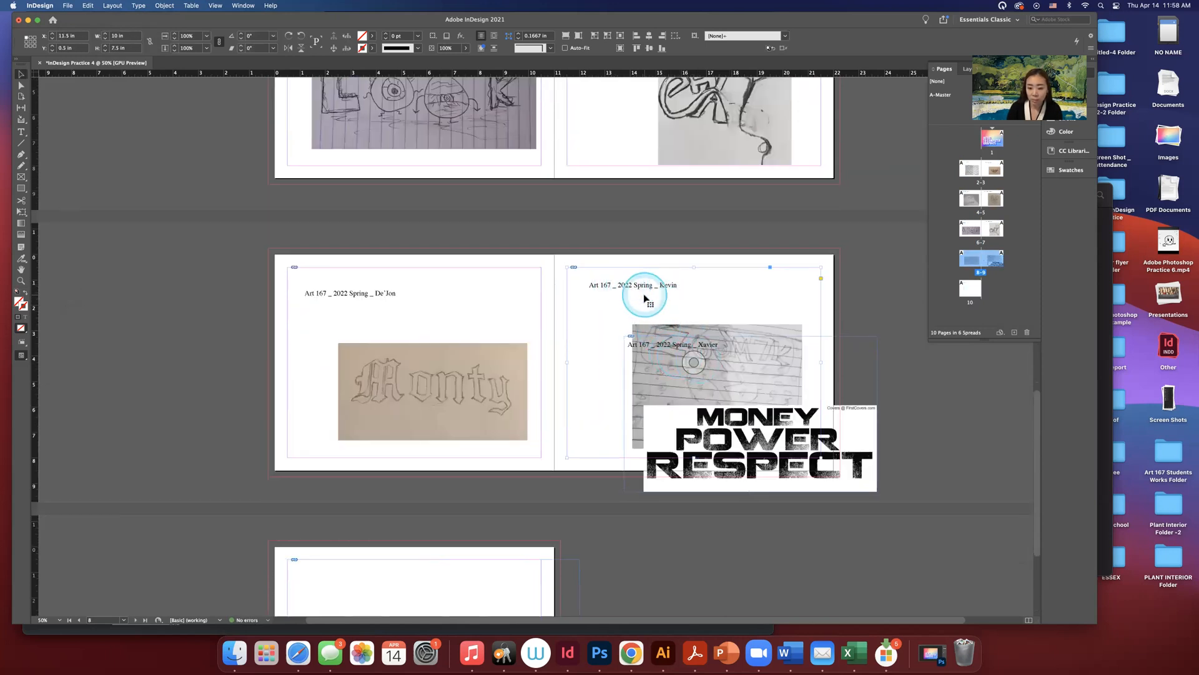
pyautogui.press('Delete')
pyautogui.moveTo(684, 348)
pyautogui.mouseDown()
pyautogui.moveTo(616, 299)
pyautogui.moveTo(613, 275)
pyautogui.mouseUp()
pyautogui.click(750, 481)
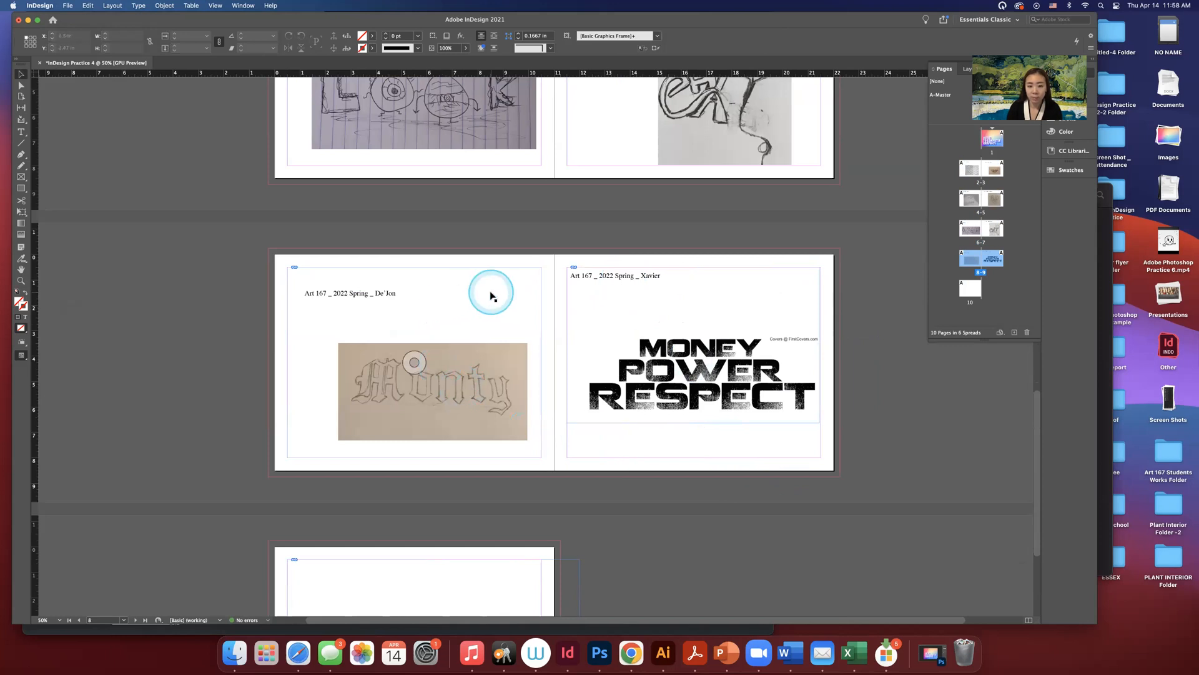
# Review the placed artwork across all spreads and check the frame on page 10.
pyautogui.scroll(5, 490, 294)
pyautogui.scroll(10, 490, 295)
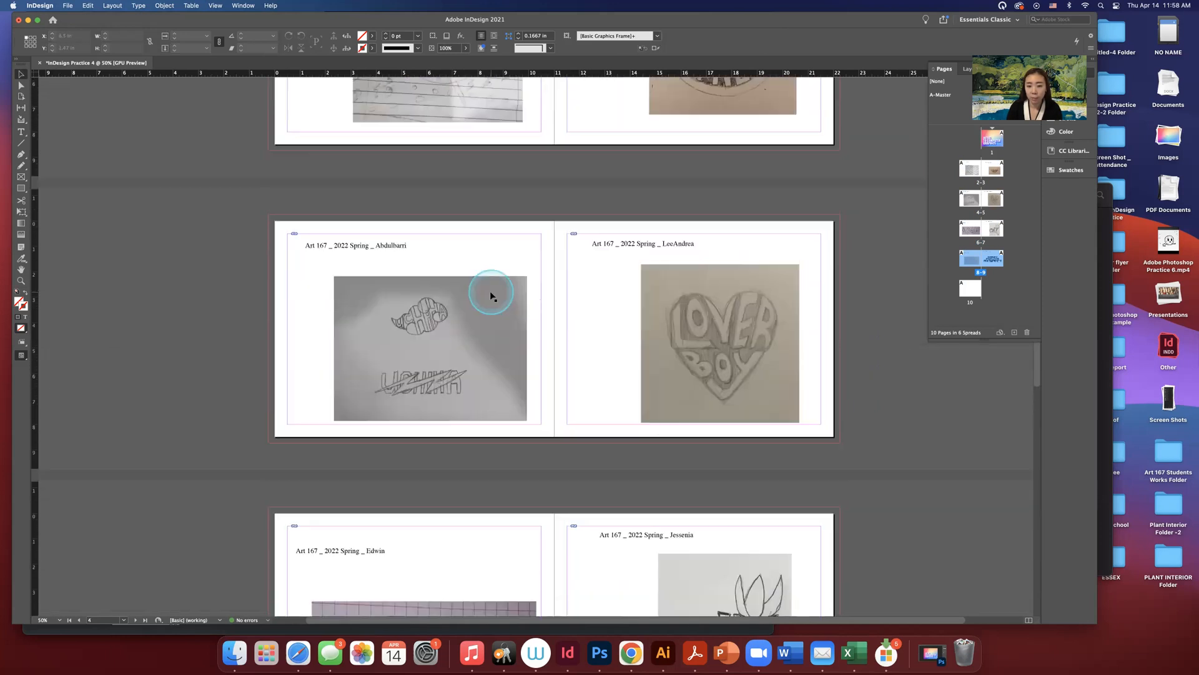
pyautogui.scroll(2, 491, 295)
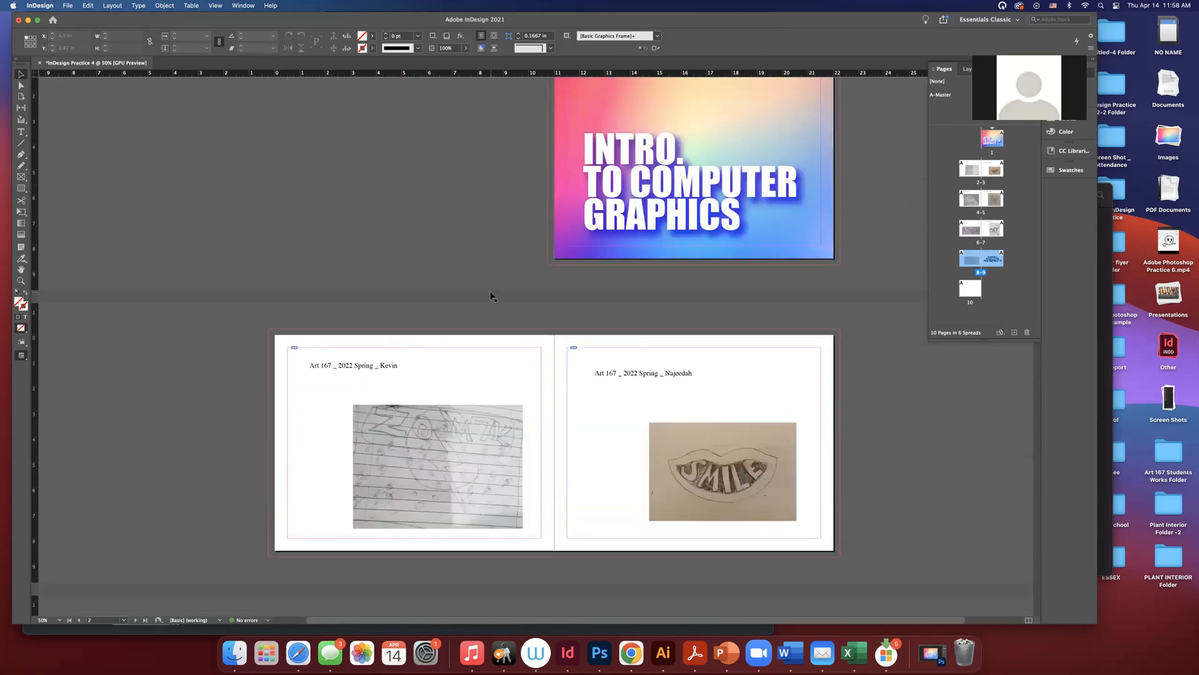
pyautogui.scroll(-10, 492, 296)
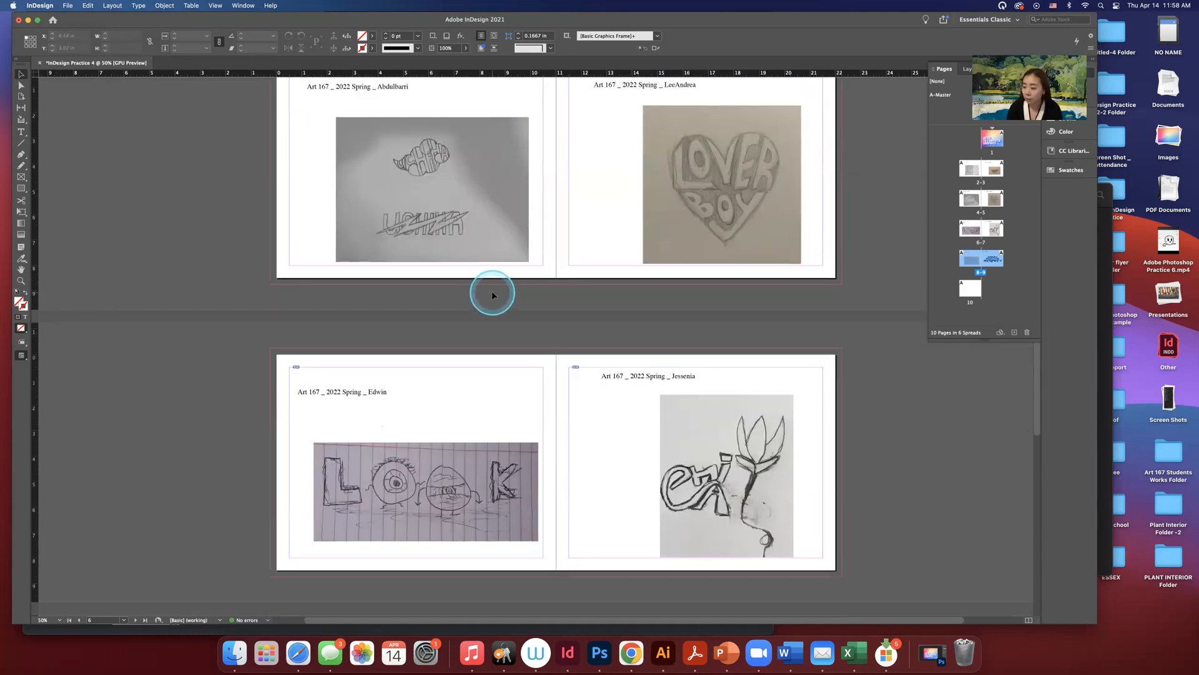
pyautogui.scroll(-8, 492, 292)
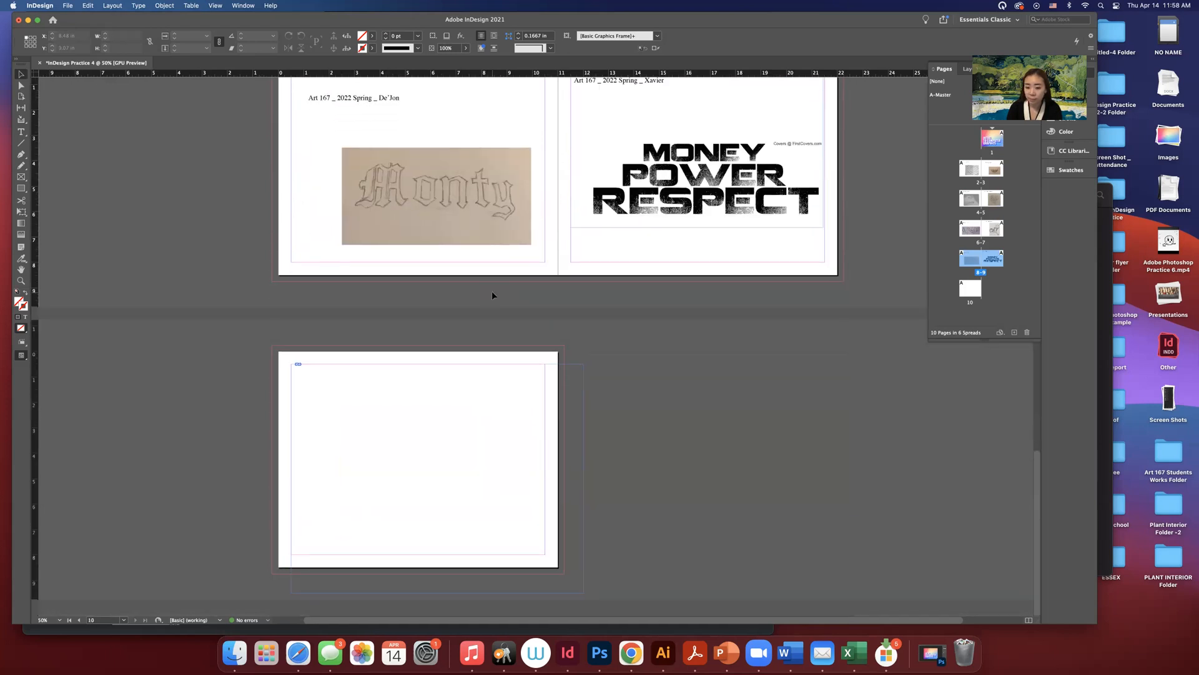
pyautogui.click(522, 368)
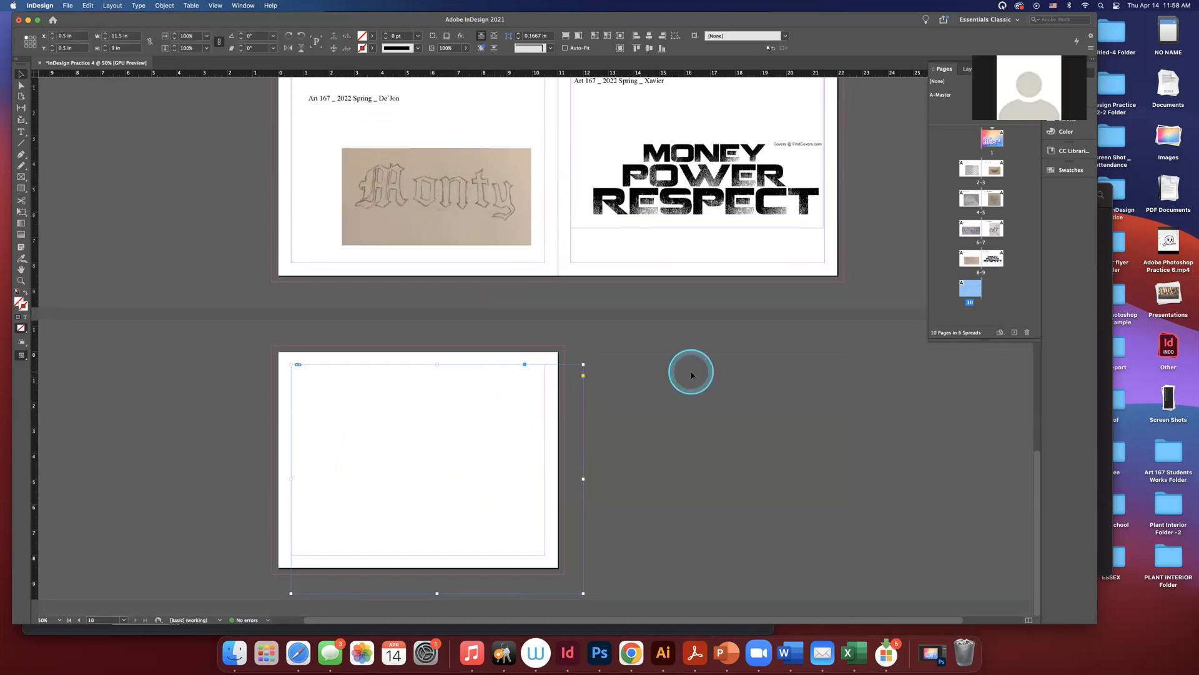
pyautogui.scroll(8, 691, 374)
pyautogui.scroll(6, 691, 374)
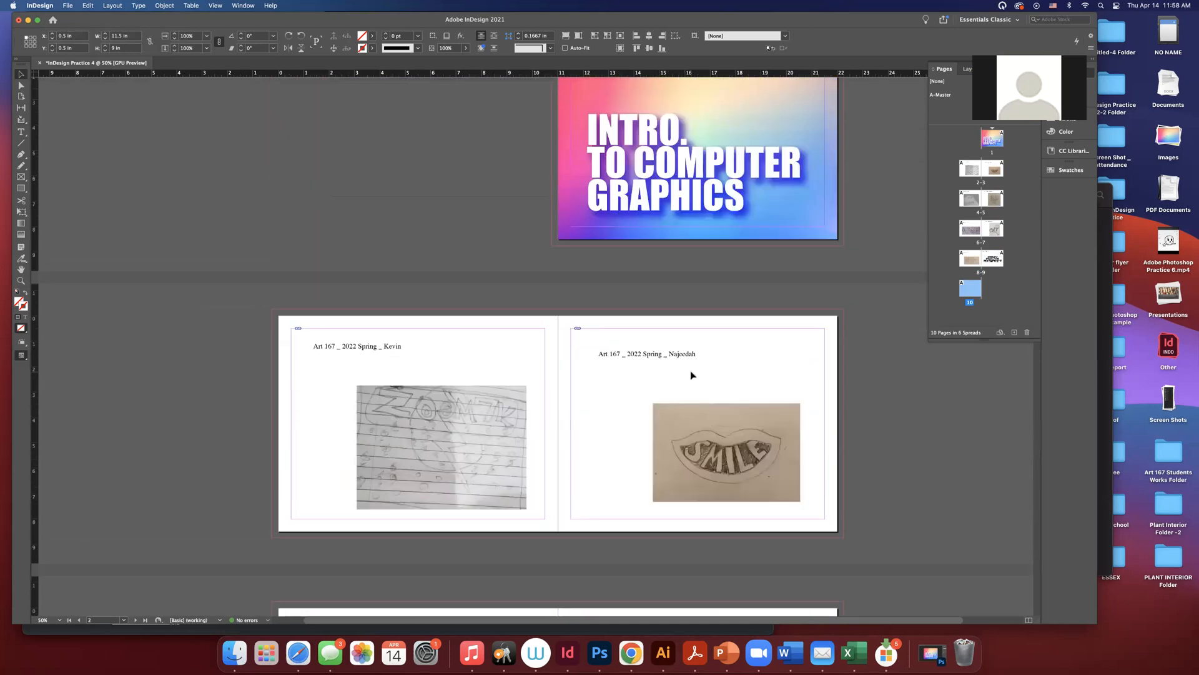
pyautogui.scroll(-4, 376, 340)
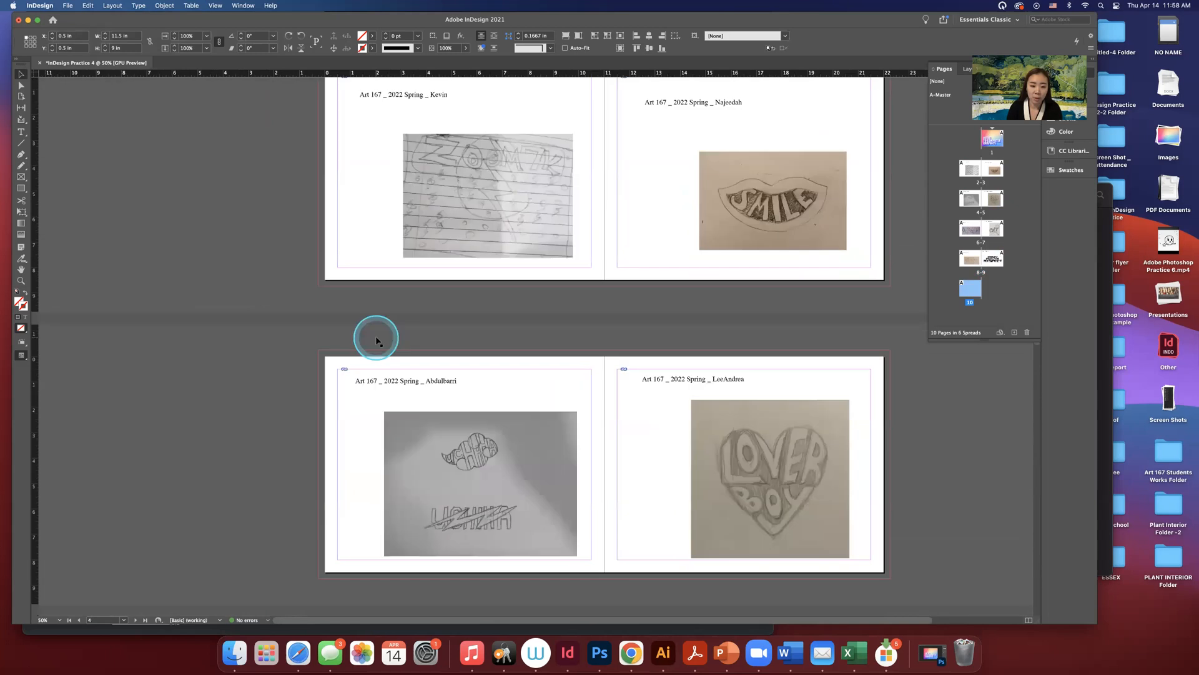
pyautogui.scroll(4, 376, 340)
pyautogui.click(276, 182)
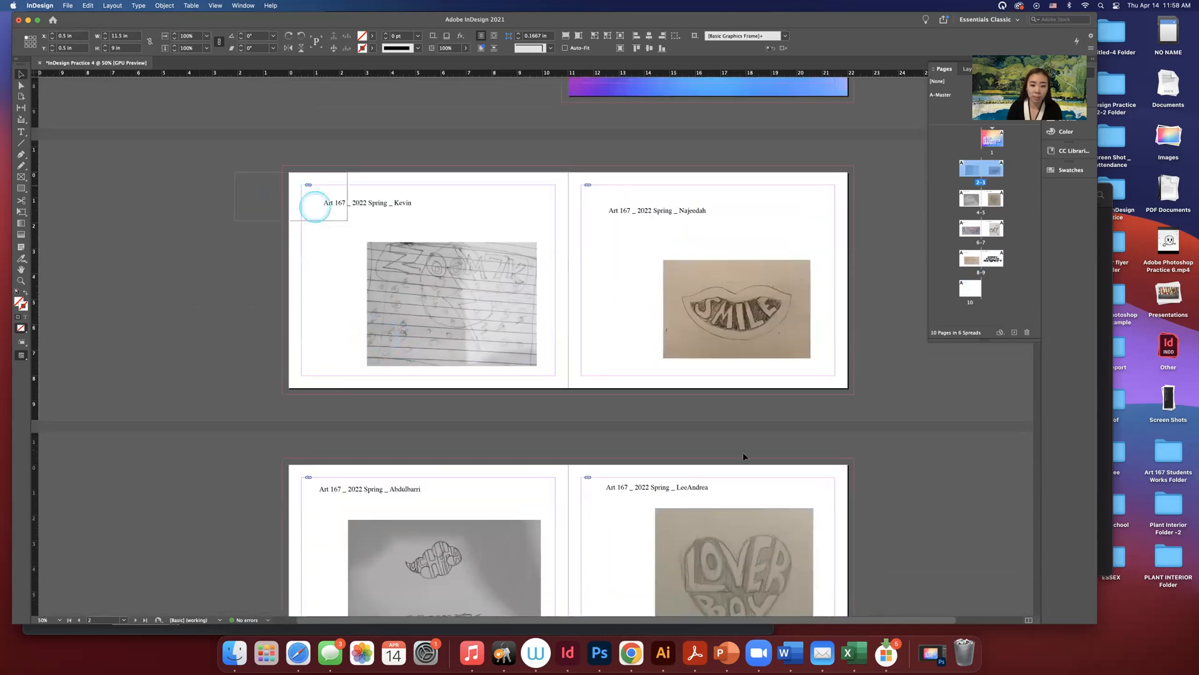
# Delete the placed artwork from pages 8 and 9 and the blank artwork frame from page 10.
pyautogui.scroll(-6, 624, 406)
pyautogui.scroll(-5, 811, 524)
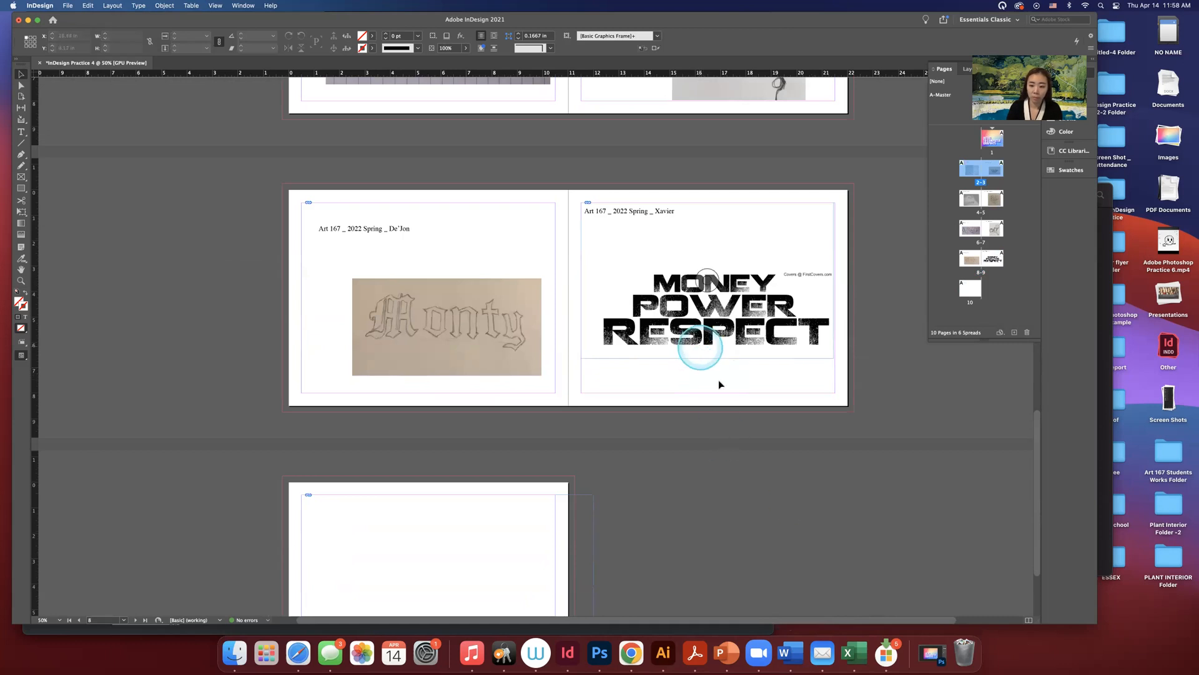
pyautogui.click(752, 463)
pyautogui.click(646, 348)
pyautogui.press('Delete')
pyautogui.moveTo(664, 438); pyautogui.dragTo(299, 228)
pyautogui.press('Delete')
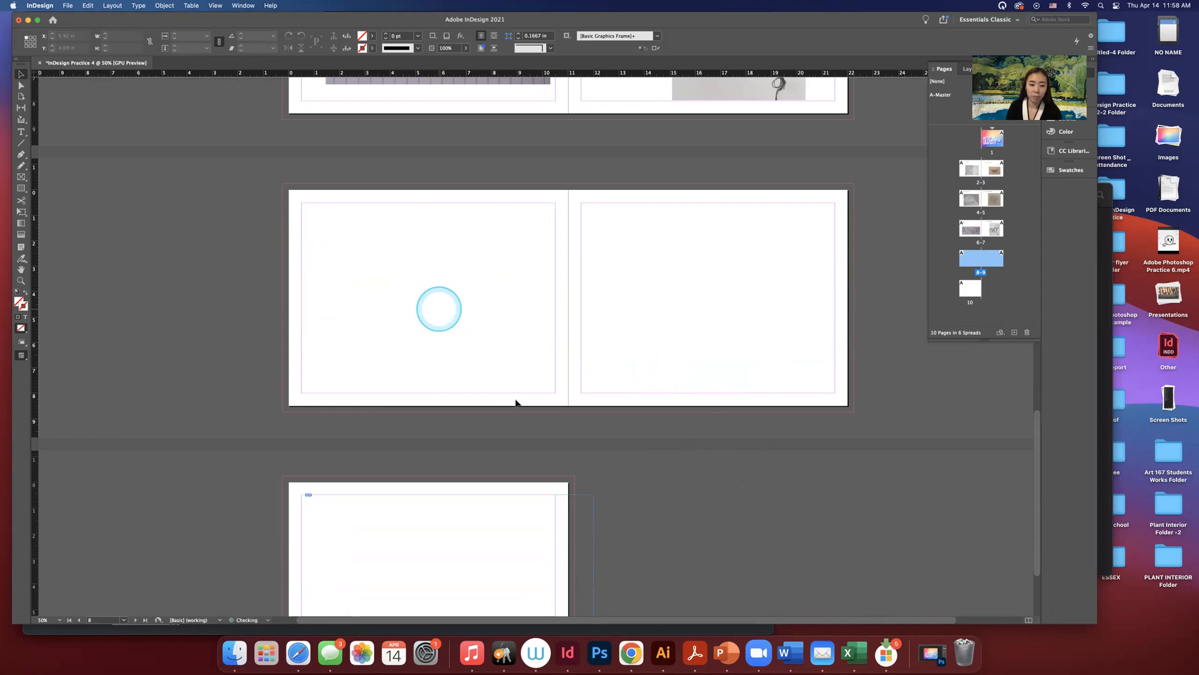
pyautogui.click(448, 488)
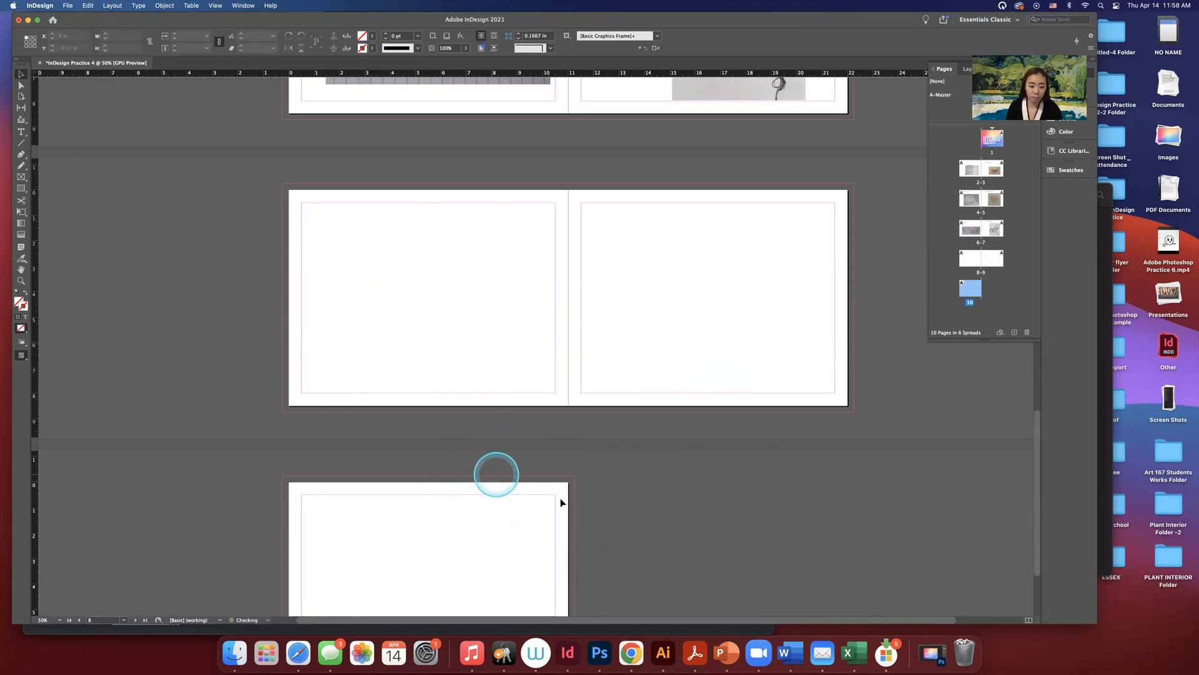
# Undo the deletions and all the artboard placements back to the empty frames on pages 2–9, and discard the loaded artwork.
pyautogui.press('super+z')
pyautogui.press('super+z')
pyautogui.press('super+z')
pyautogui.press('super+z')
pyautogui.press('super+z')
pyautogui.press('super+z')
pyautogui.press('super+z')
pyautogui.press('super+z')
pyautogui.press('super+z')
pyautogui.press('super+z')
pyautogui.press('super+z')
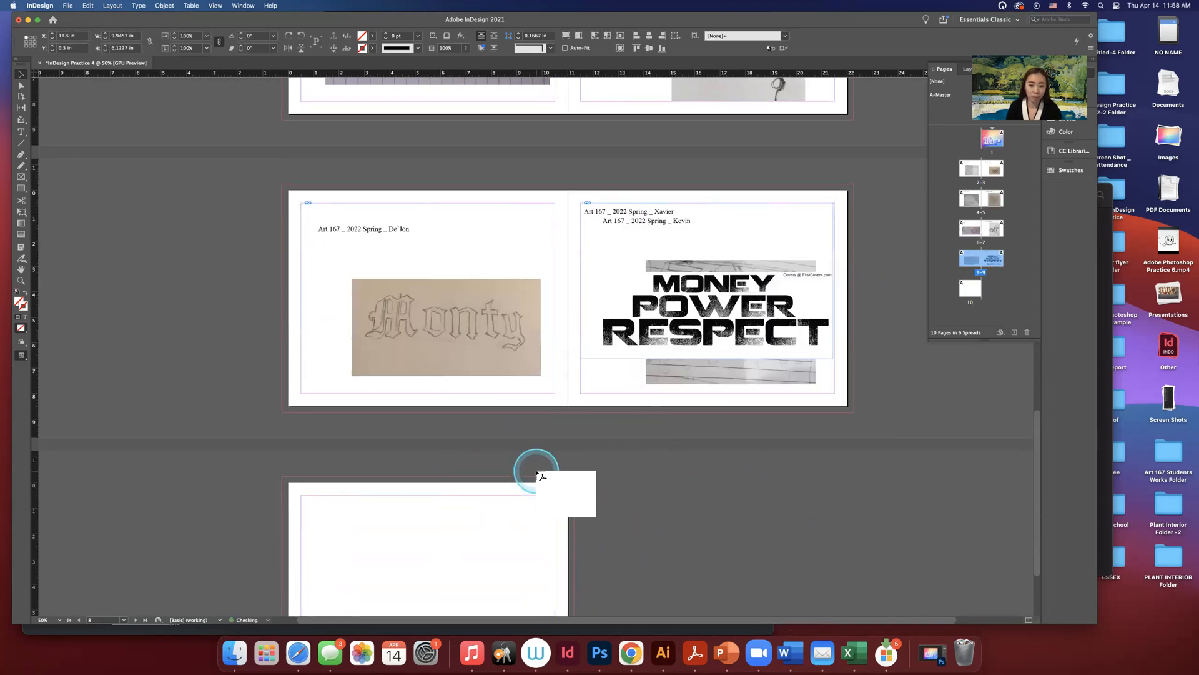
pyautogui.press('super+z')
pyautogui.press('super+z')
pyautogui.press('super+z')
pyautogui.press('super+z')
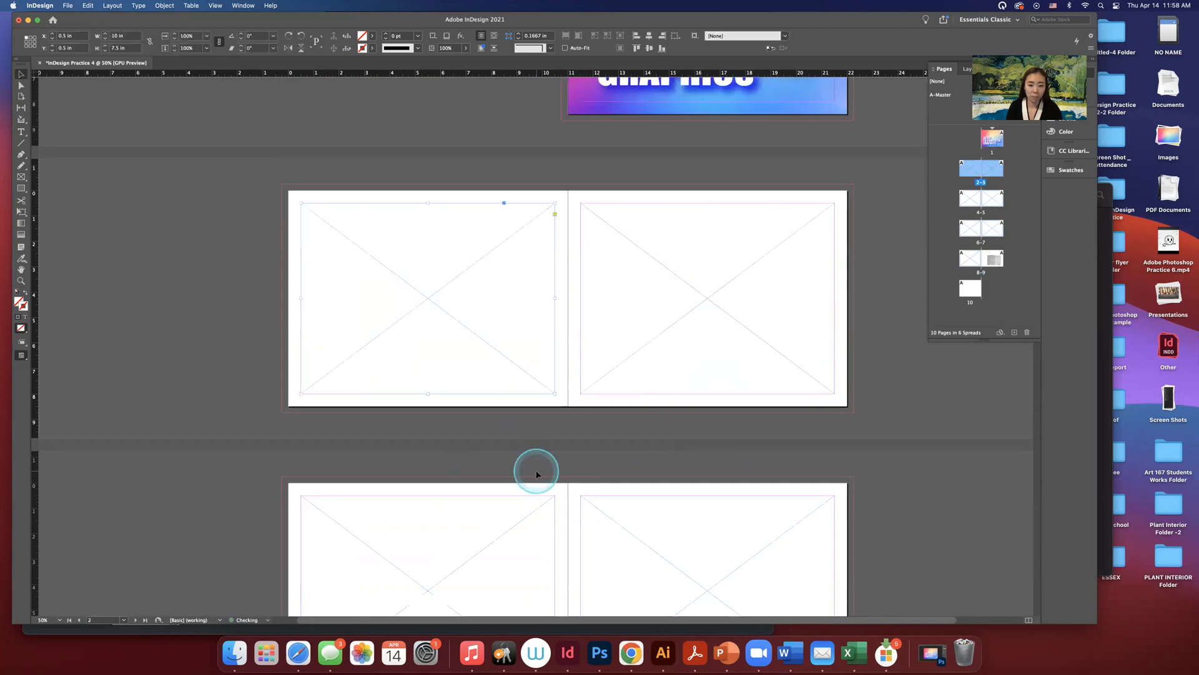
pyautogui.scroll(-10, 534, 469)
pyautogui.press('super+z')
pyautogui.scroll(-6, 536, 471)
pyautogui.scroll(15, 536, 474)
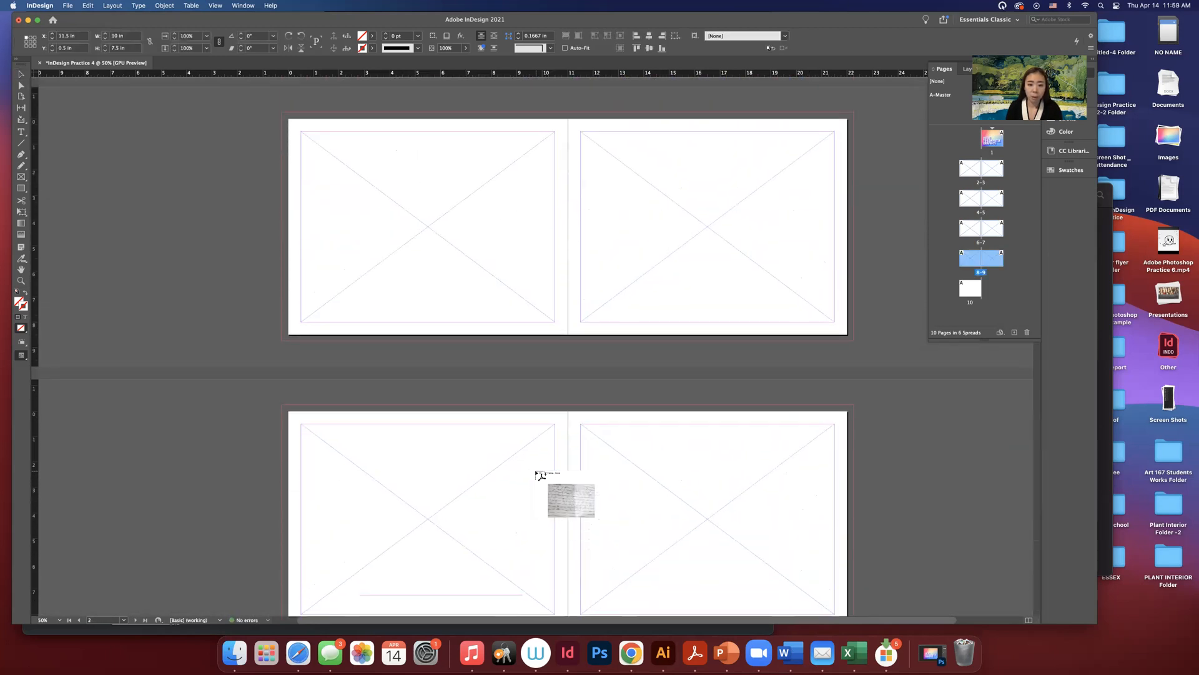
pyautogui.press('Escape')
# Place Typography 2 _ Art 167 _ 2022 Spring.ai into the page 2 frame, importing all pages cropped to Bounding Box (Visible Layers Only).
pyautogui.click(326, 346)
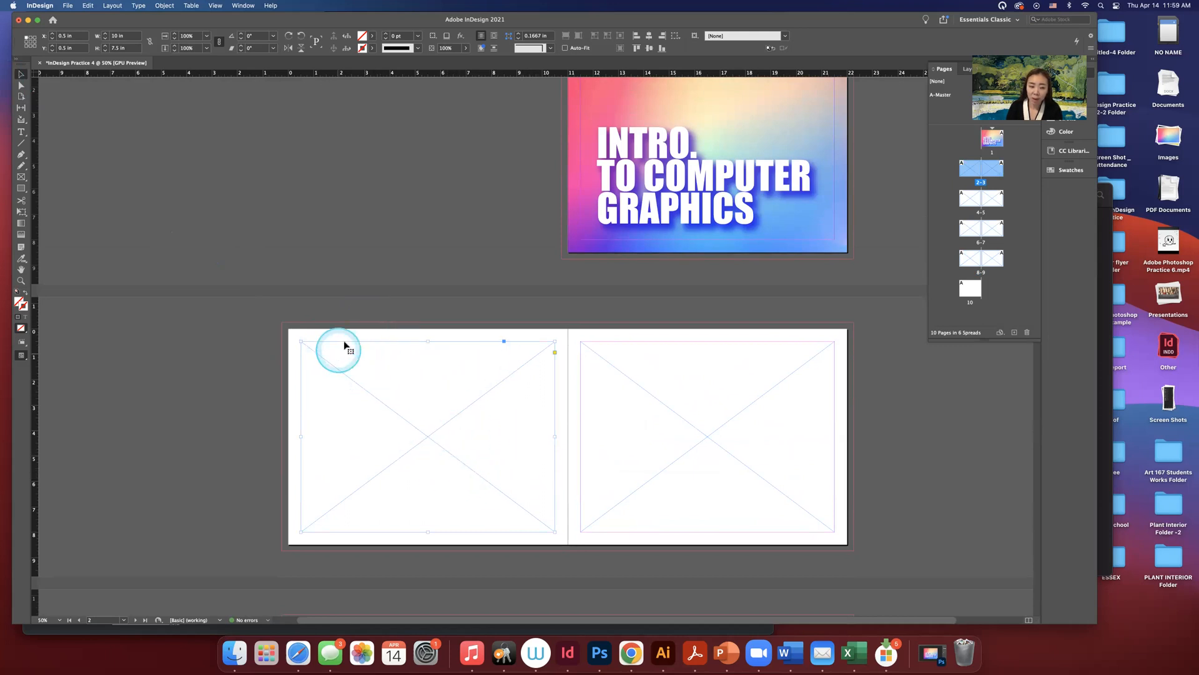
pyautogui.scroll(-3, 517, 356)
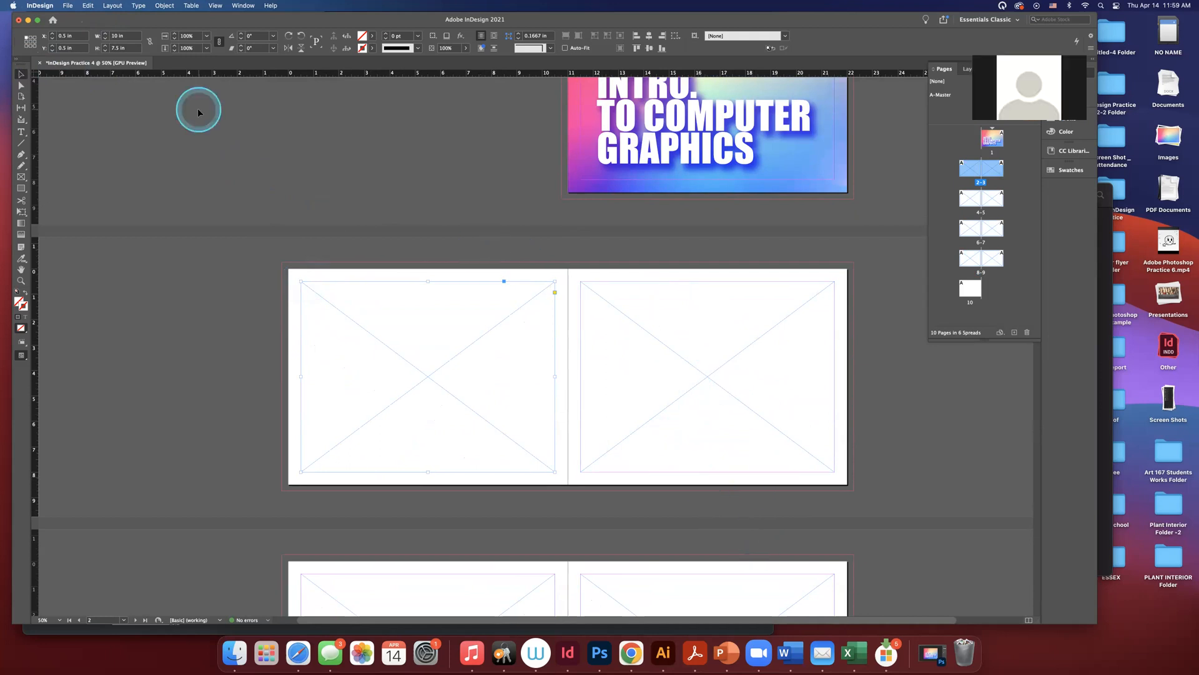
pyautogui.click(68, 7)
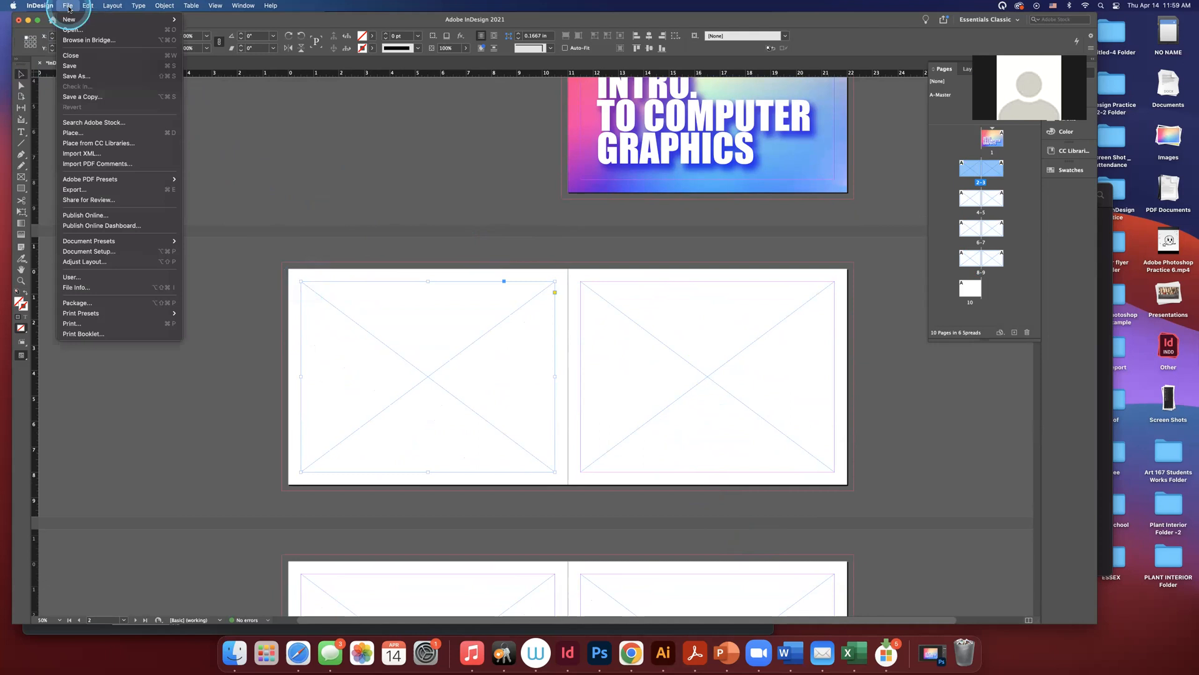
pyautogui.click(74, 133)
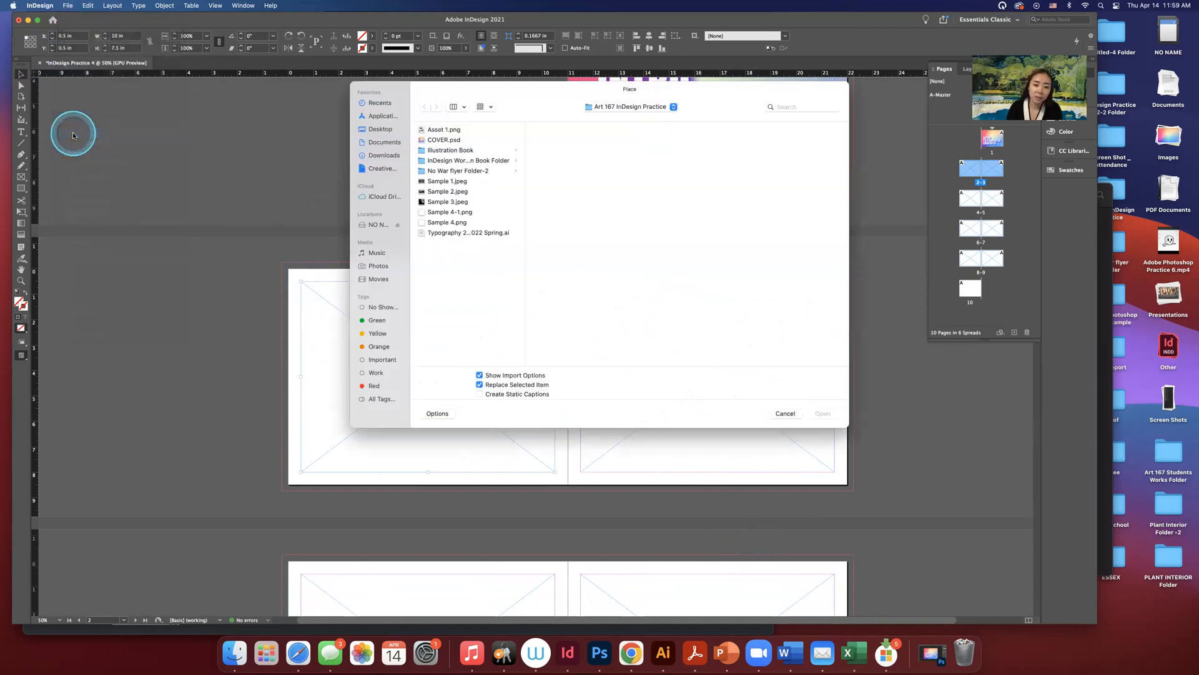
pyautogui.click(434, 233)
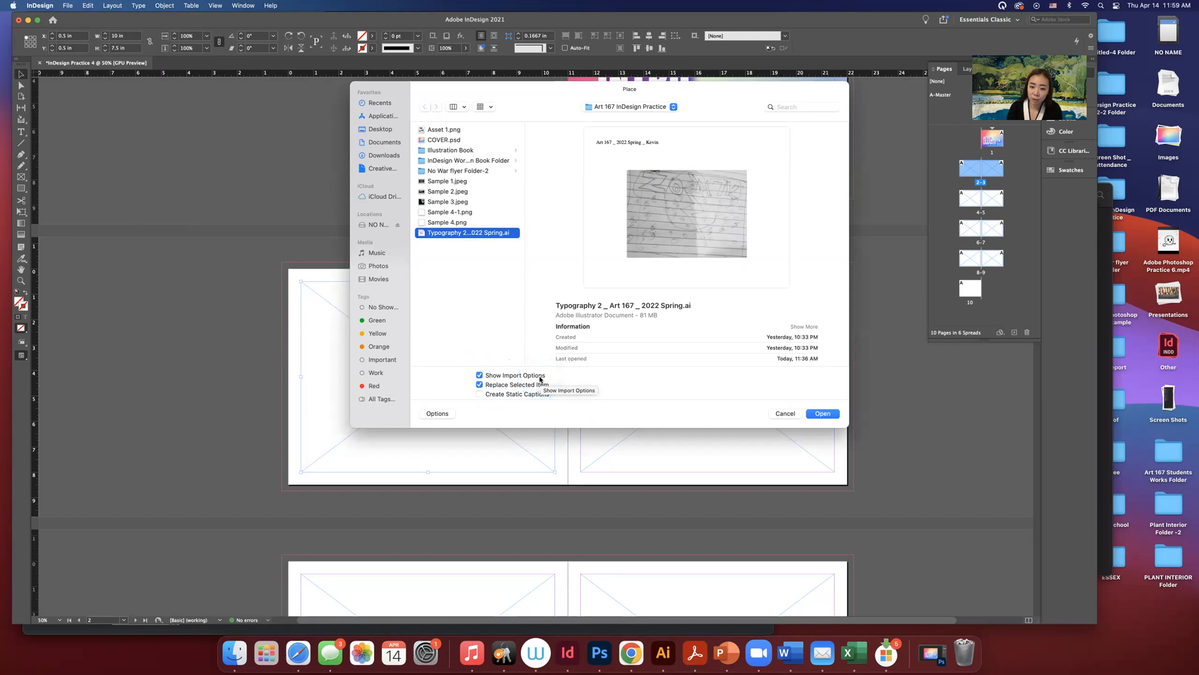
pyautogui.click(828, 416)
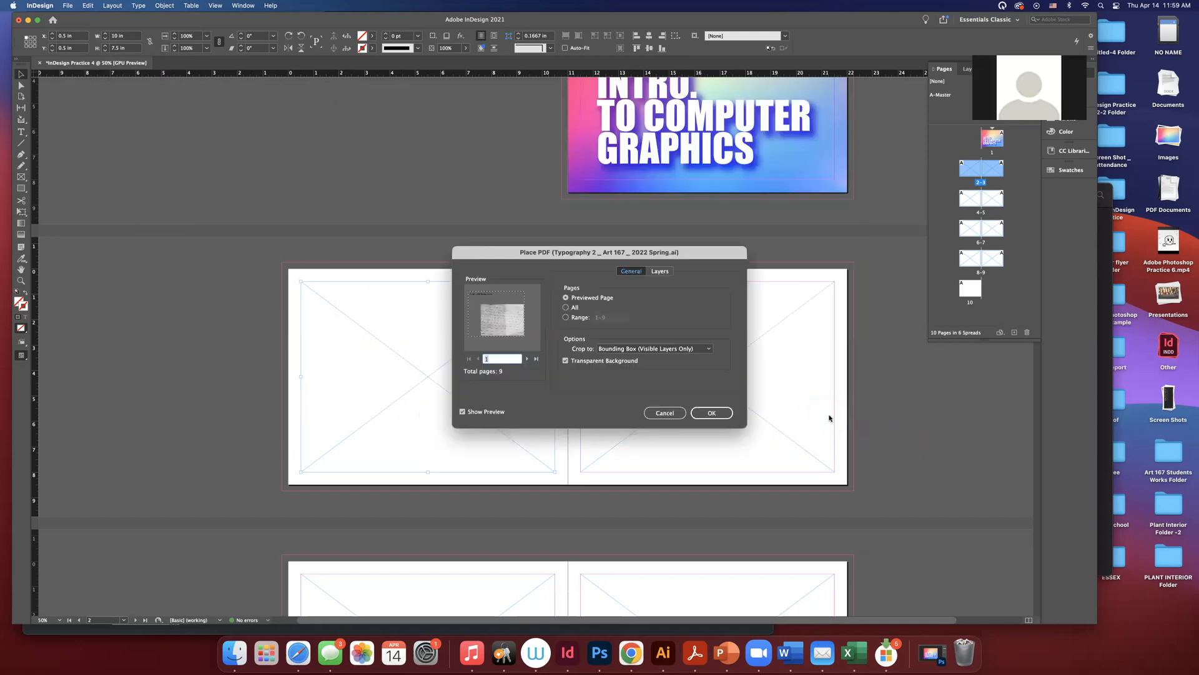
pyautogui.click(567, 308)
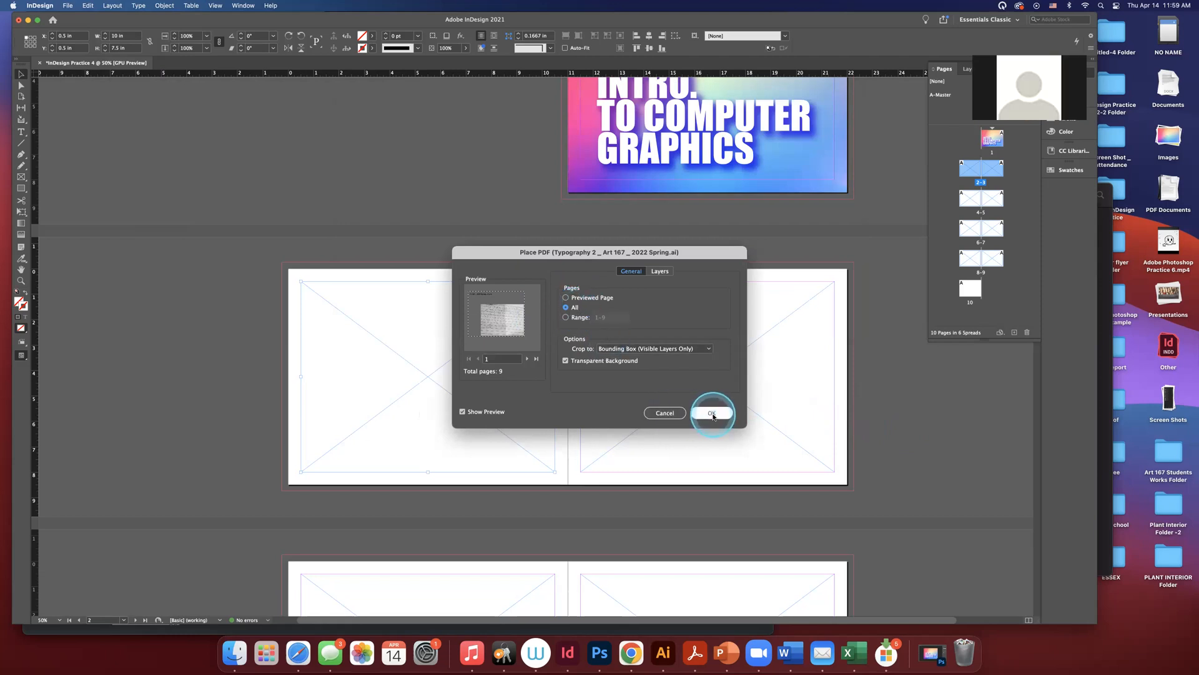
pyautogui.click(712, 413)
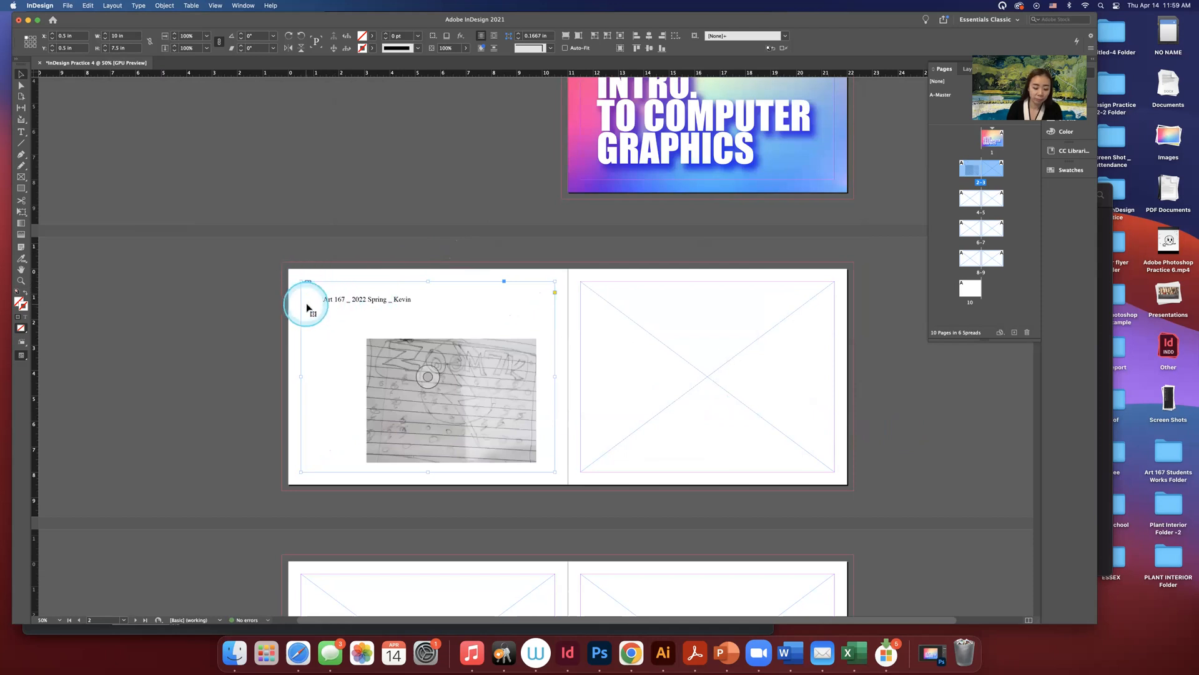
# Undo the automatic page 2 placement to reload the artwork, and place the first two artboards from the frames' upper-left corners on pages 2 and 3.
pyautogui.press('super+z')
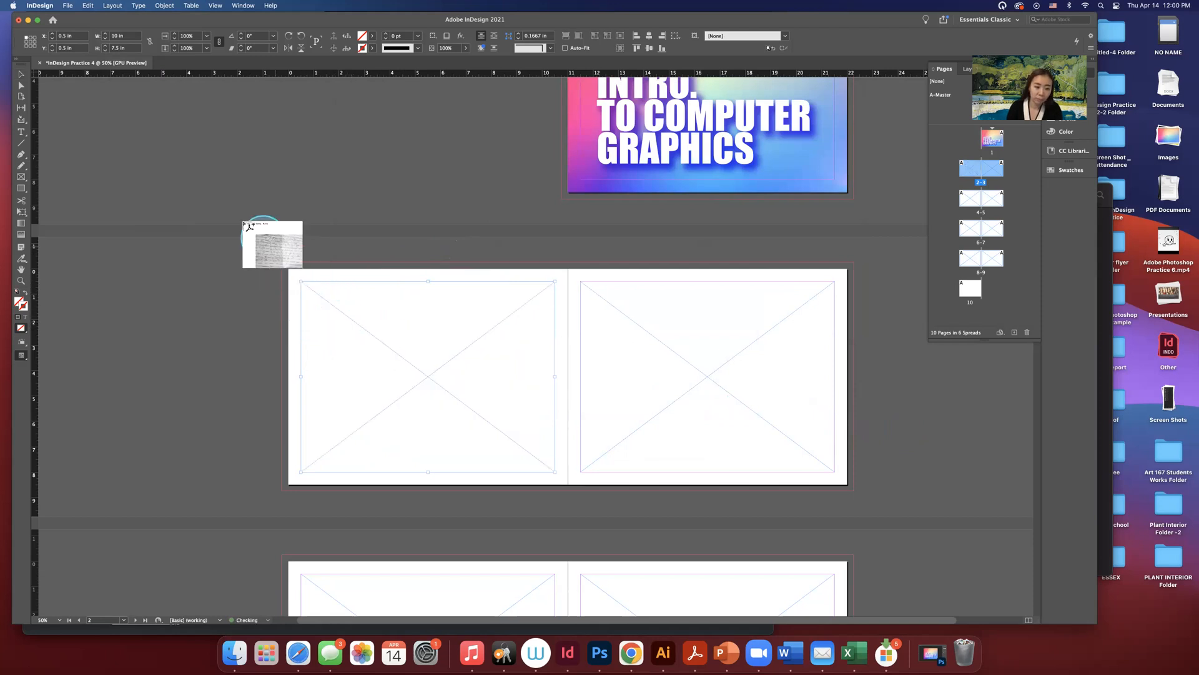
pyautogui.click(409, 331)
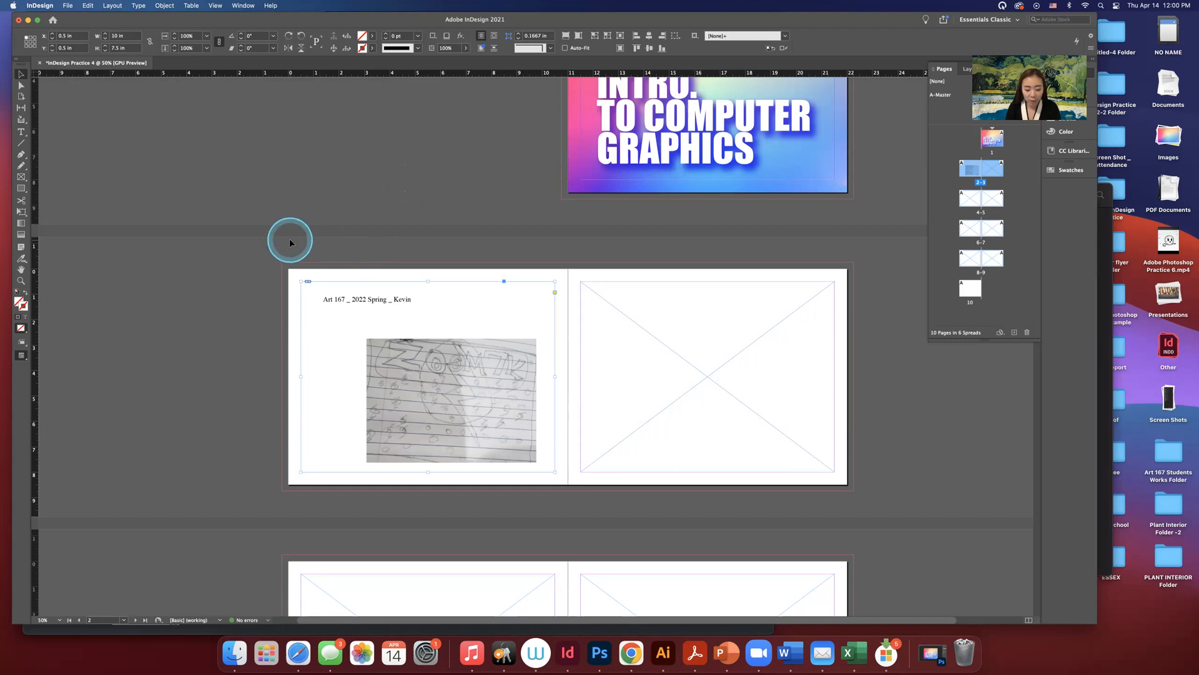
pyautogui.moveTo(290, 242); pyautogui.dragTo(135, 279)
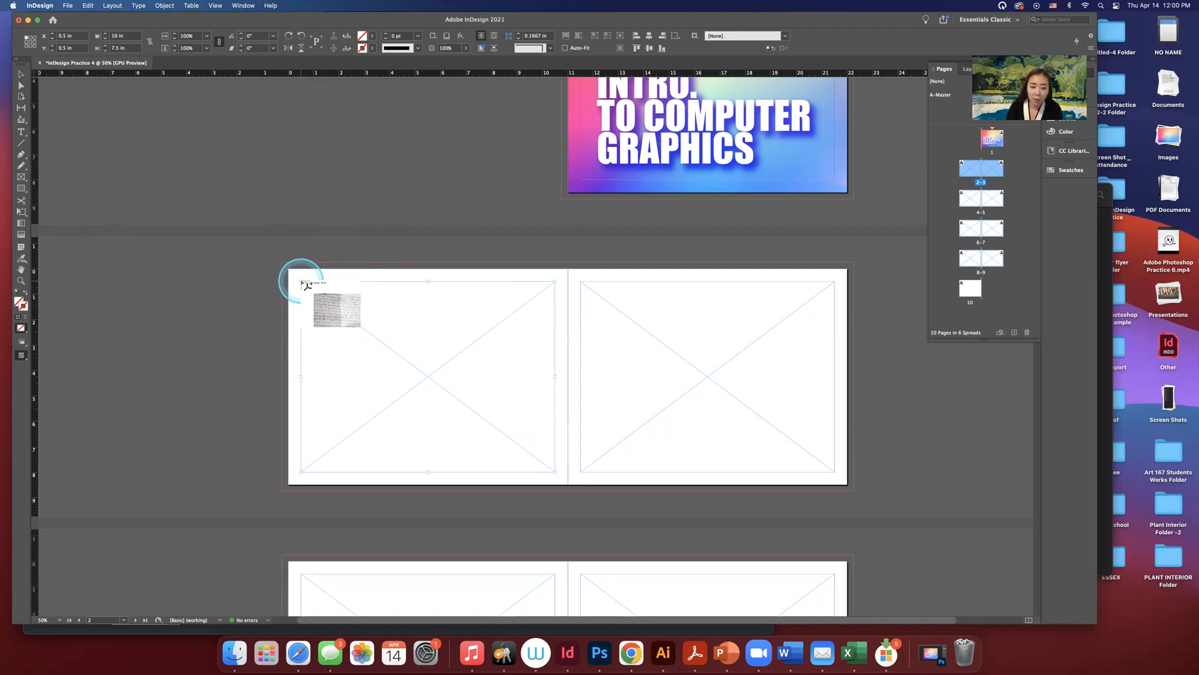
pyautogui.click(301, 281)
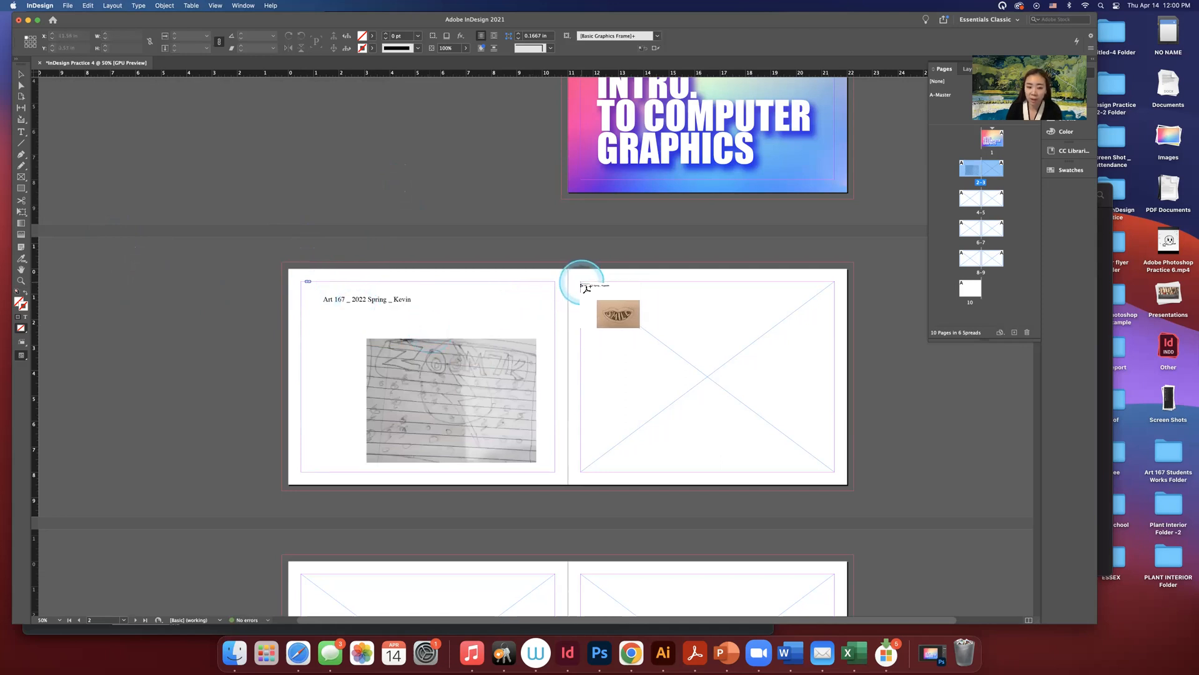
pyautogui.click(585, 285)
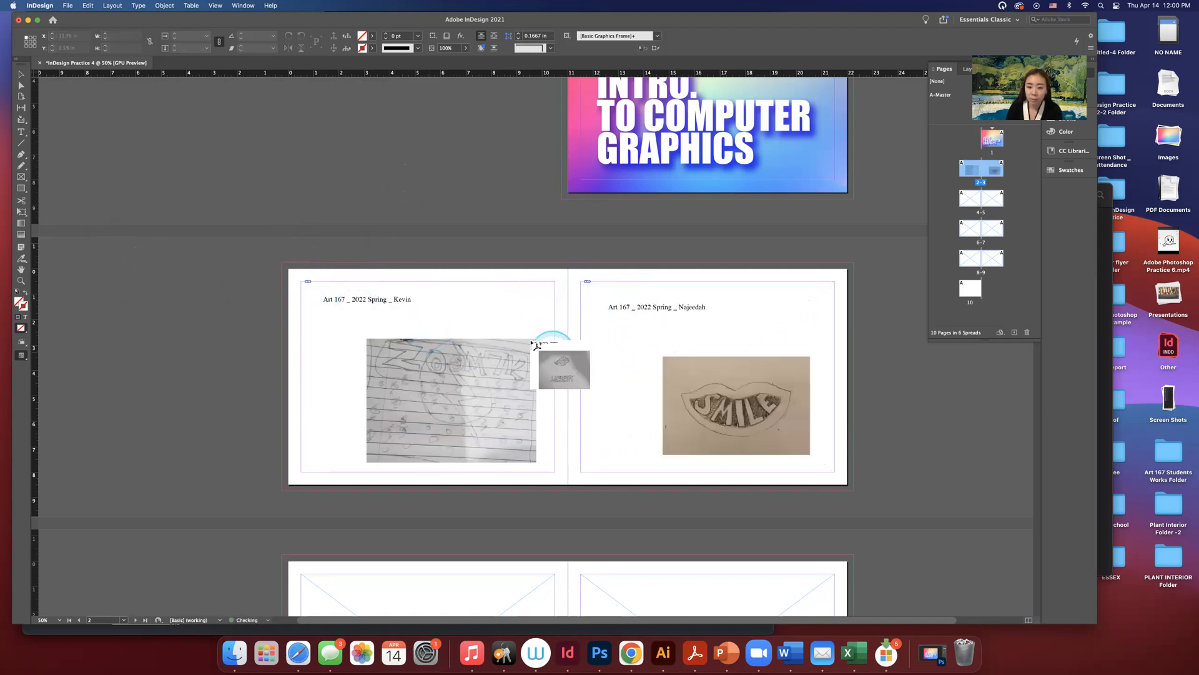
# Place the next loaded artboard into the page 4 frame and the LOVER BOY artboard into the page 5 frame.
pyautogui.scroll(-3, 536, 343)
pyautogui.scroll(-2, 535, 343)
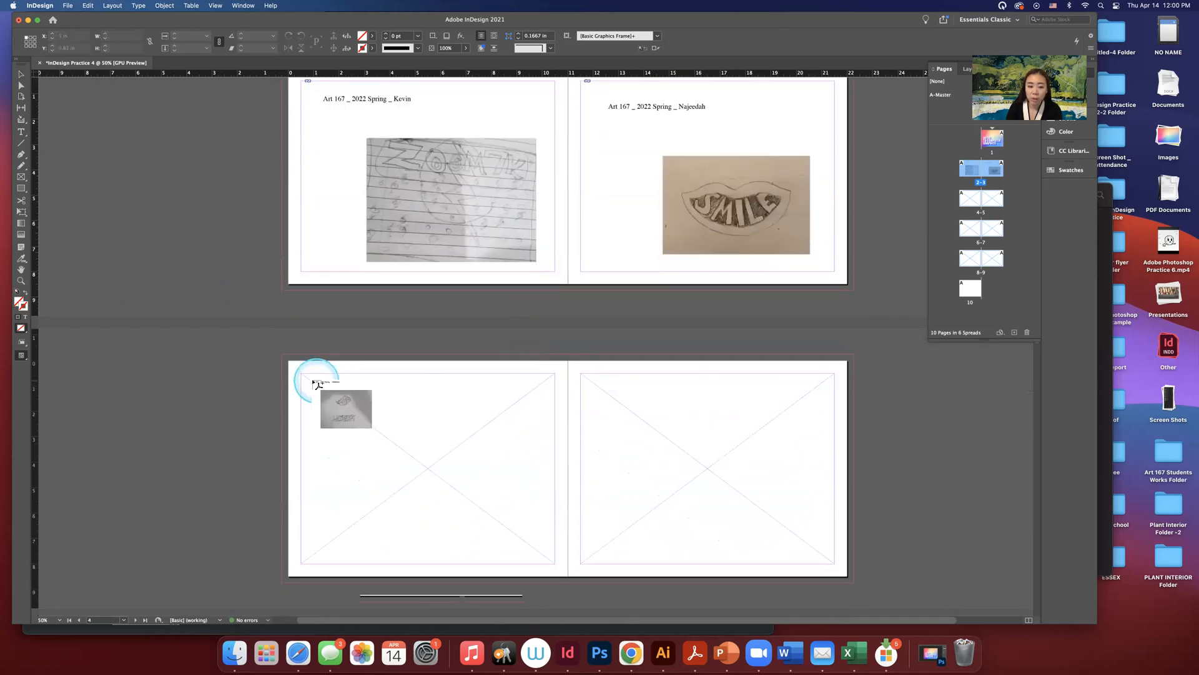
pyautogui.click(302, 376)
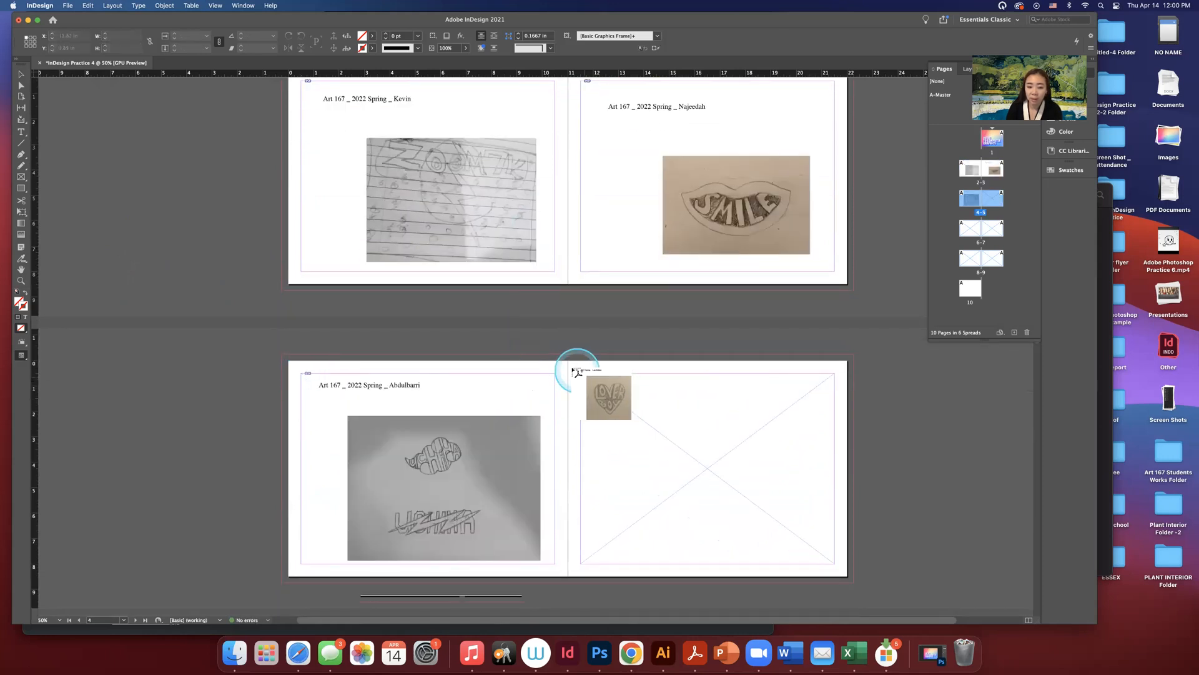
pyautogui.click(582, 377)
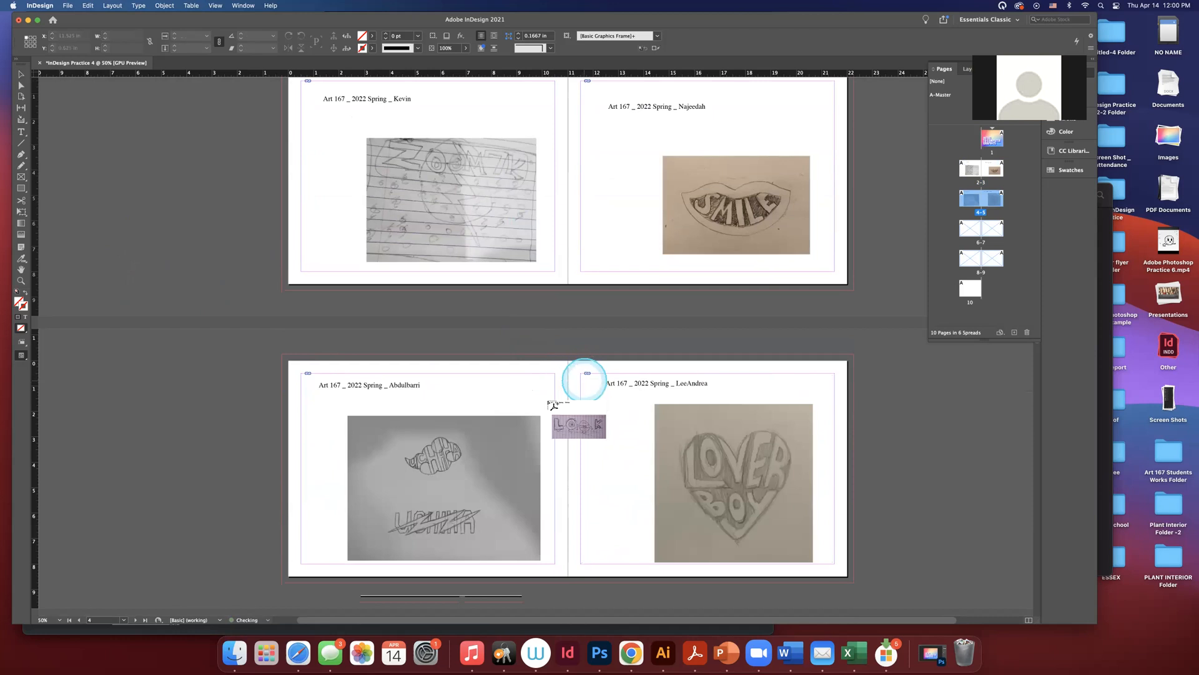
# Place the LOOK artboard into the page 6 frame and the flower lettering artboard into the page 7 frame.
pyautogui.scroll(-4, 510, 407)
pyautogui.scroll(-4, 512, 409)
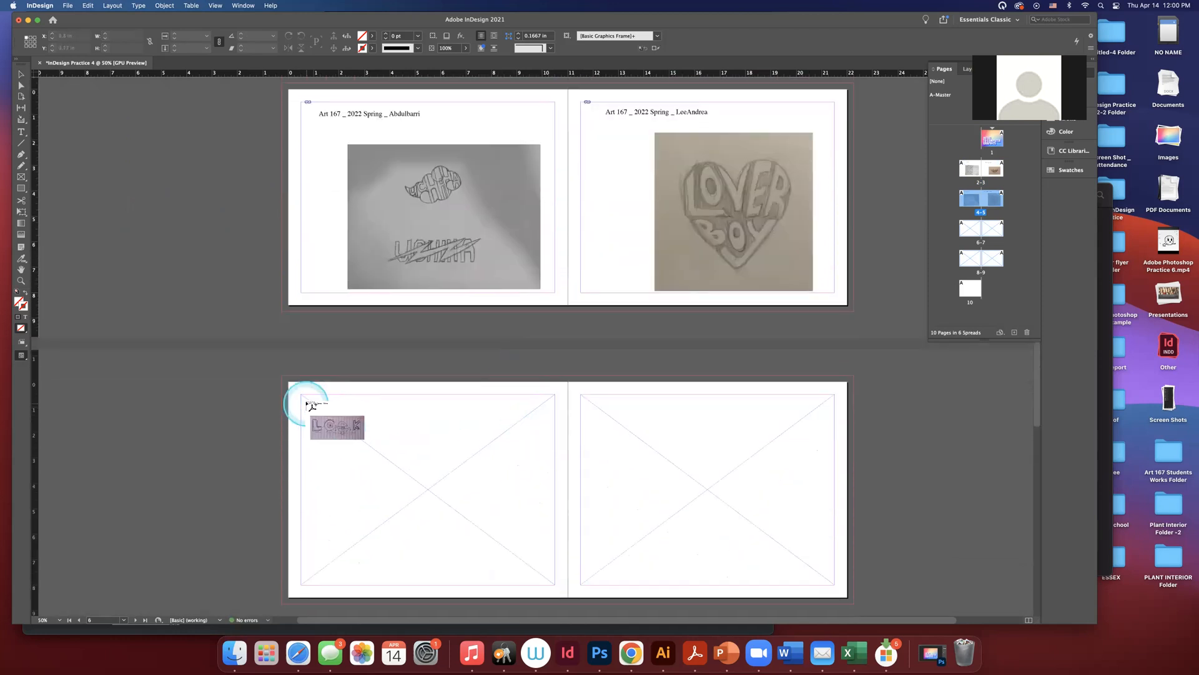
pyautogui.click(302, 396)
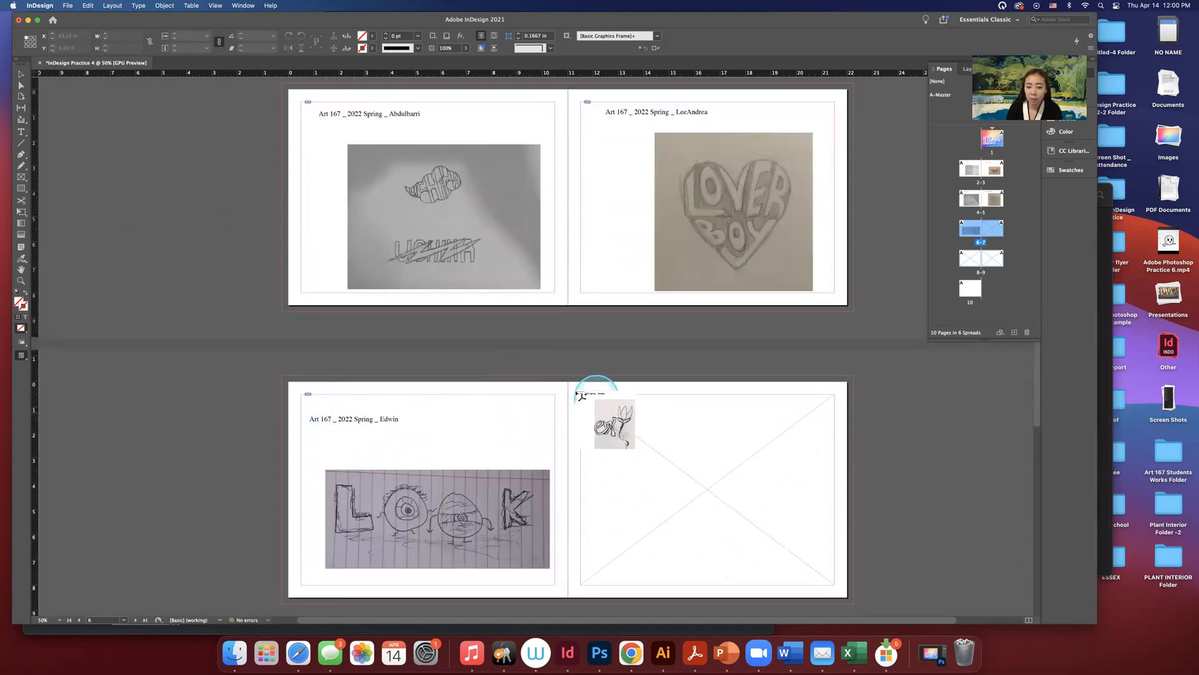
pyautogui.click(583, 397)
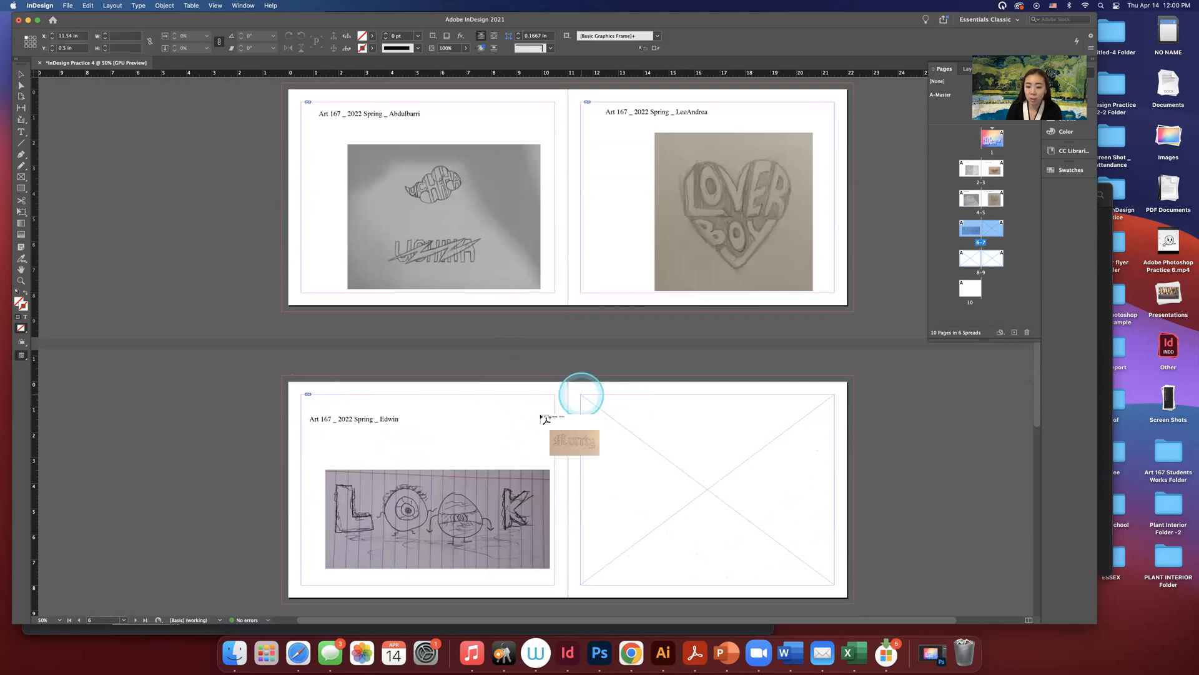
# Place the Monty artboard into the page 8 frame and the MONEY POWER RESPECT artboard into the page 9 frame.
pyautogui.scroll(-8, 550, 413)
pyautogui.scroll(-3, 509, 426)
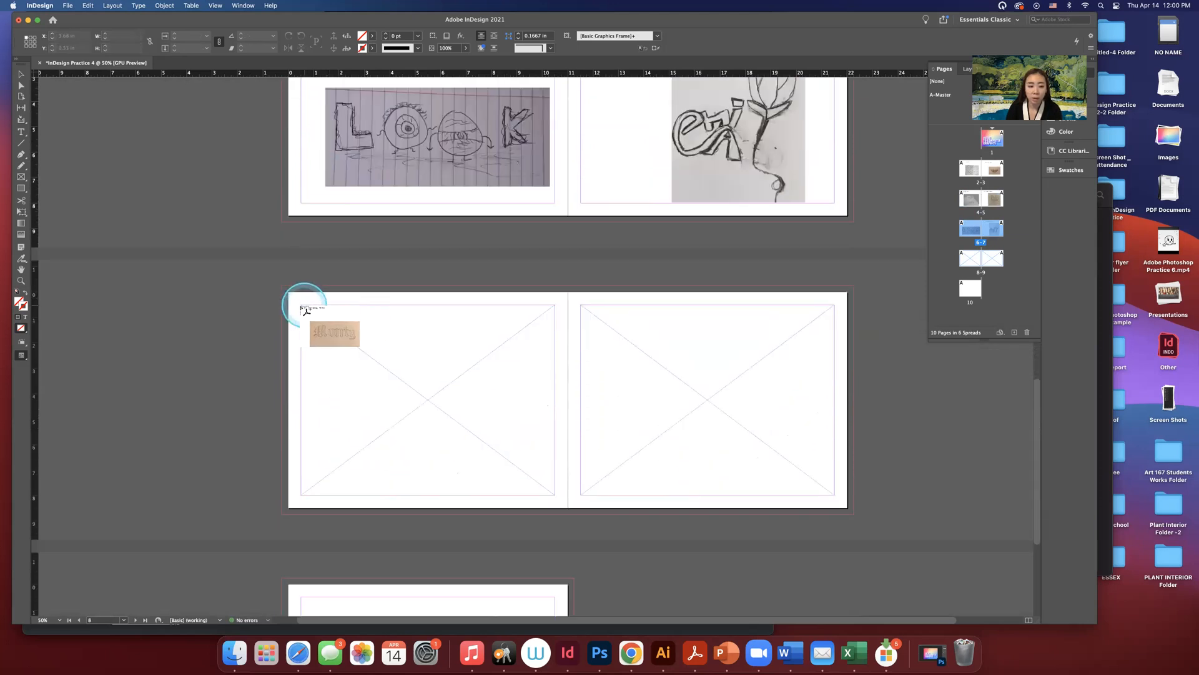
pyautogui.click(304, 306)
pyautogui.click(582, 306)
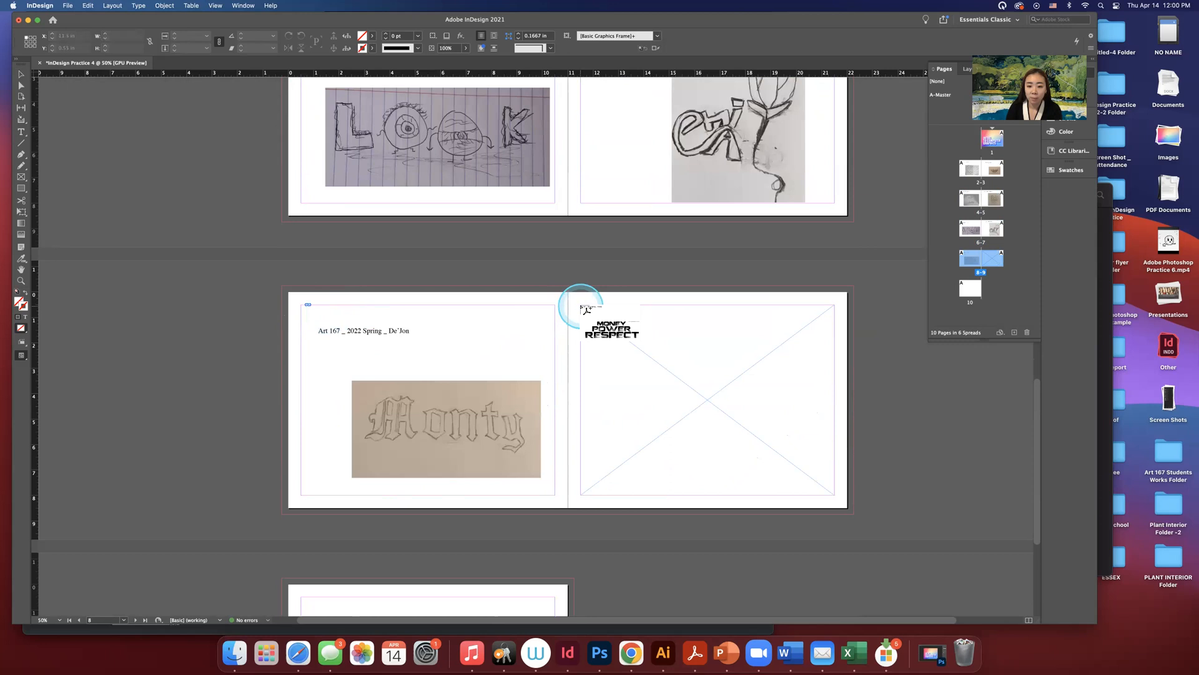
pyautogui.click(514, 337)
# Place the last loaded artboard at the upper-left margin corner of page 10 and deselect it.
pyautogui.scroll(-7, 437, 353)
pyautogui.click(302, 366)
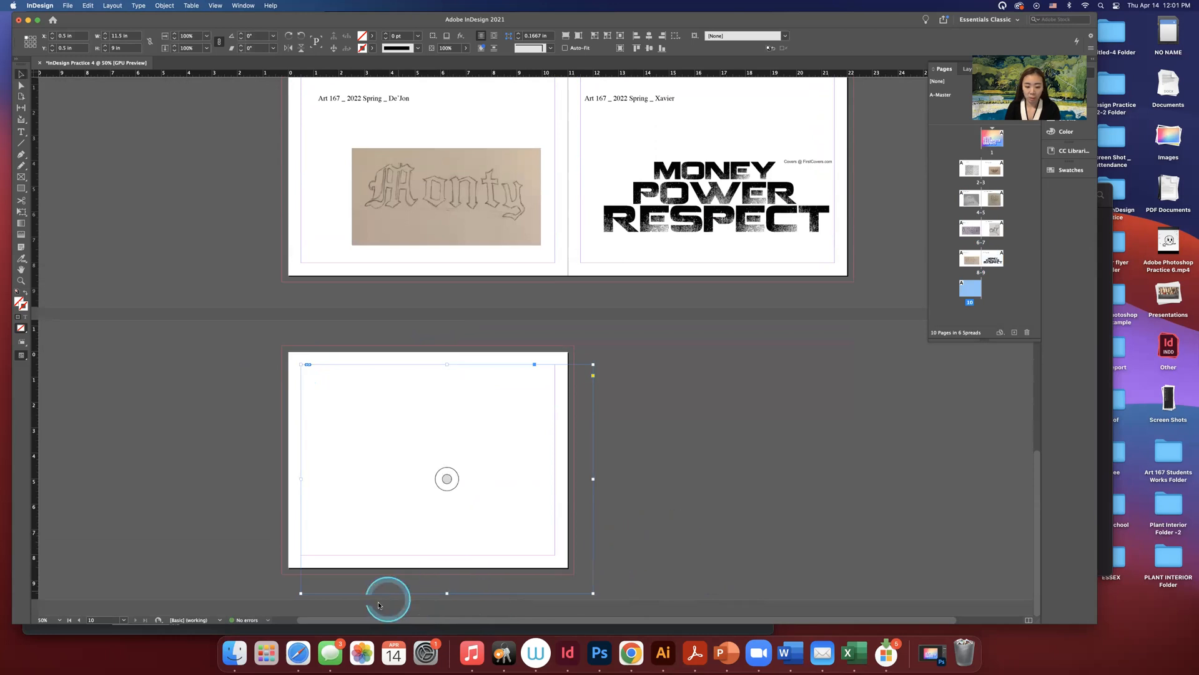
pyautogui.click(802, 511)
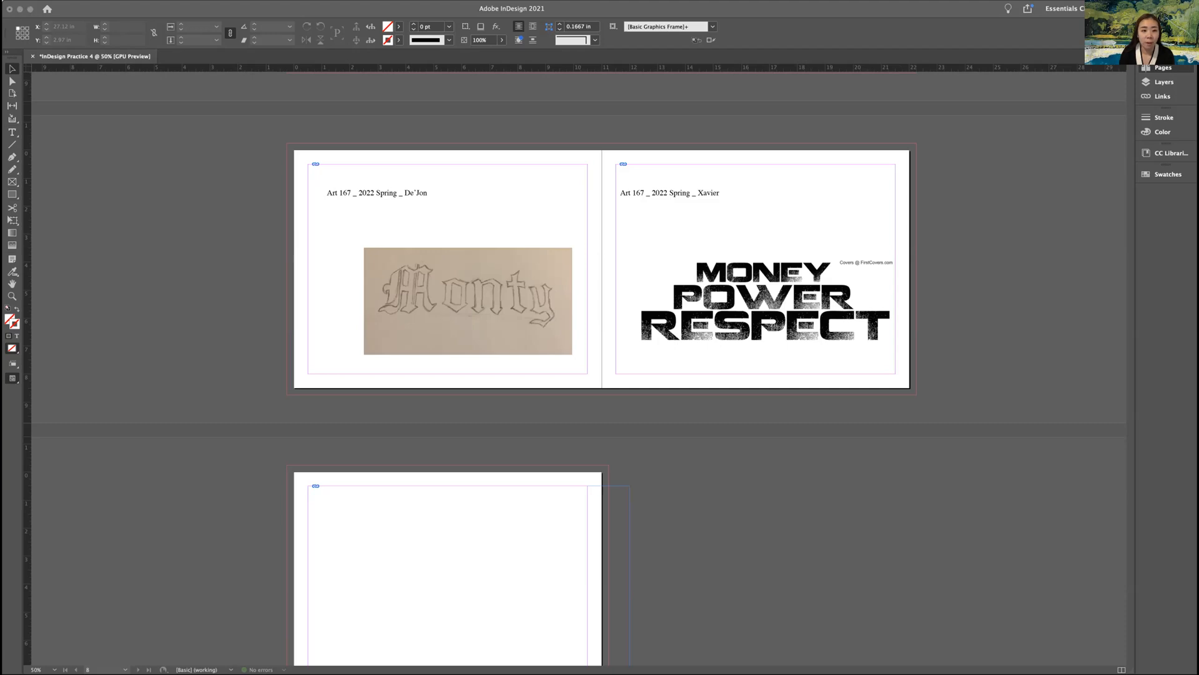
# In InDesign, update the modified artwork links on pages 2 and 3, accepting the source file's current layer visibility.
pyautogui.click(349, 12)
pyautogui.scroll(10, 454, 213)
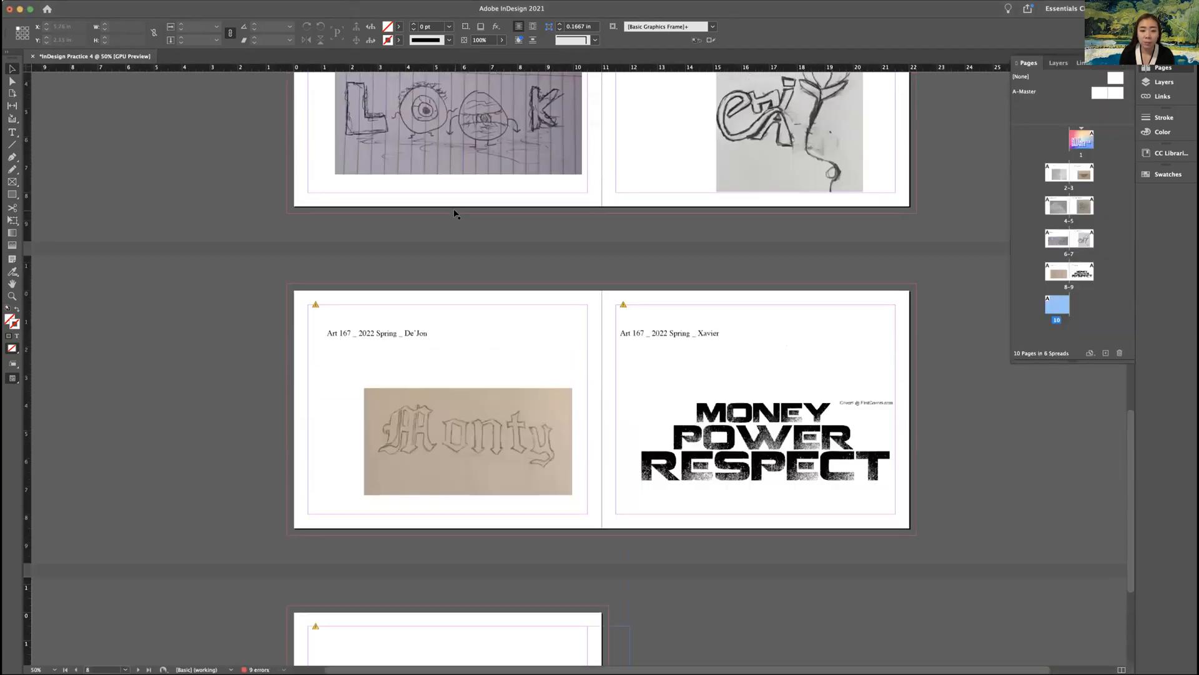
pyautogui.scroll(15, 455, 214)
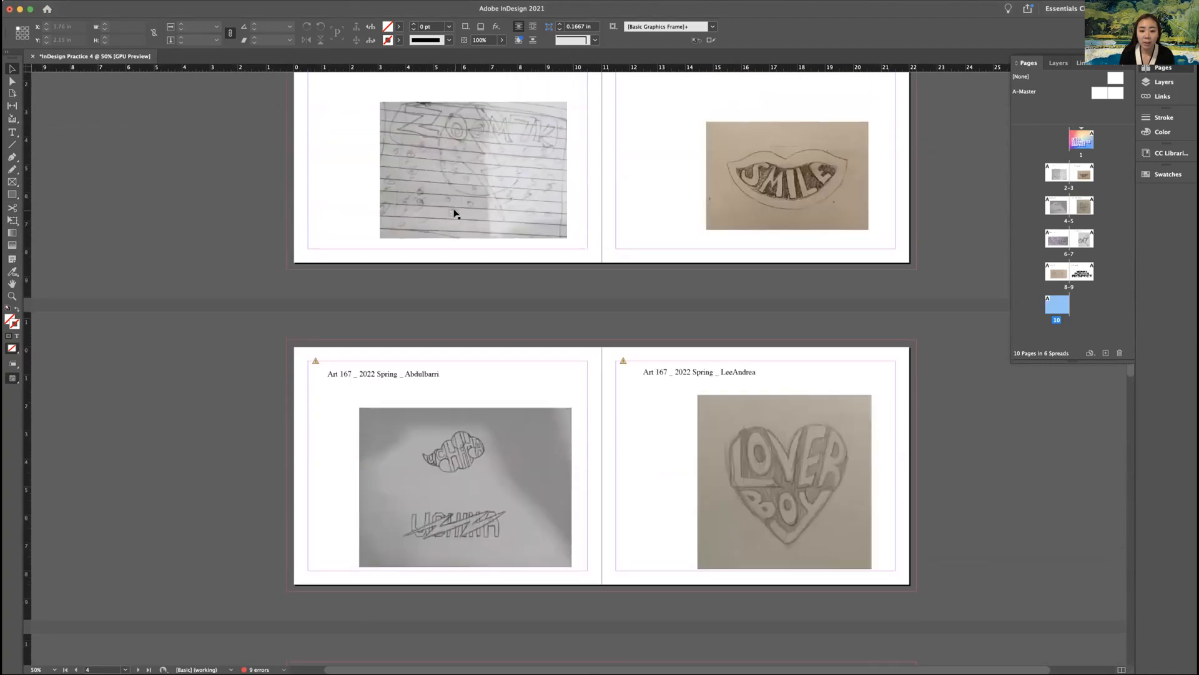
pyautogui.click(315, 221)
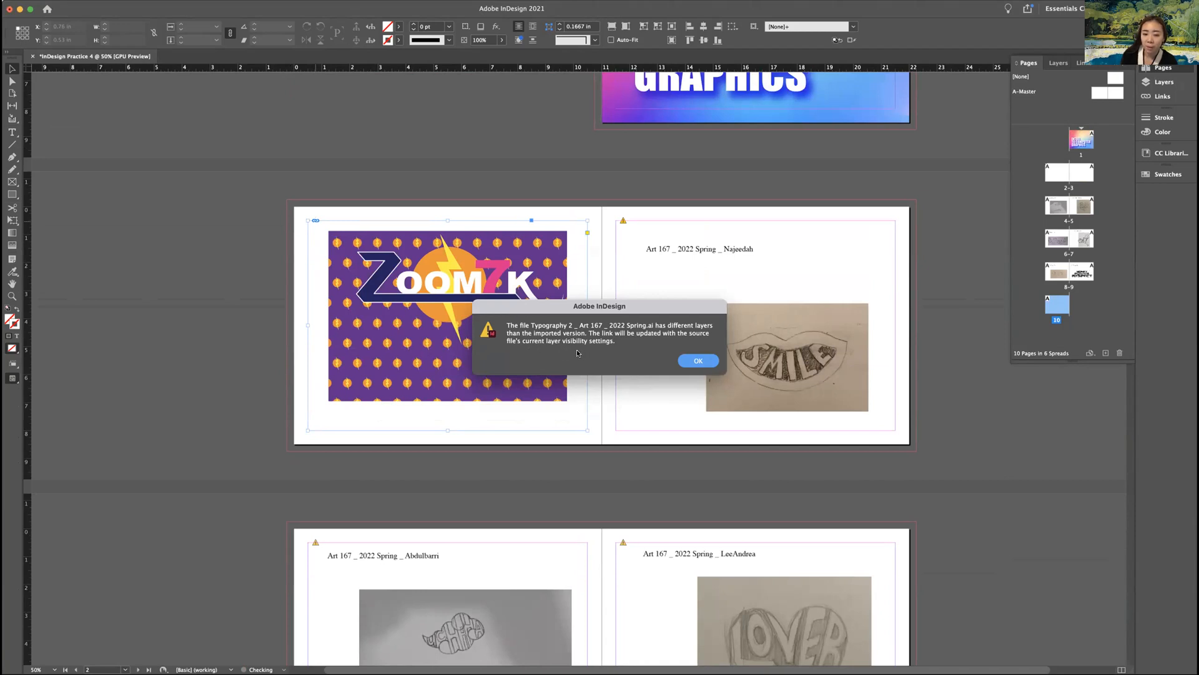
pyautogui.click(696, 361)
pyautogui.click(624, 223)
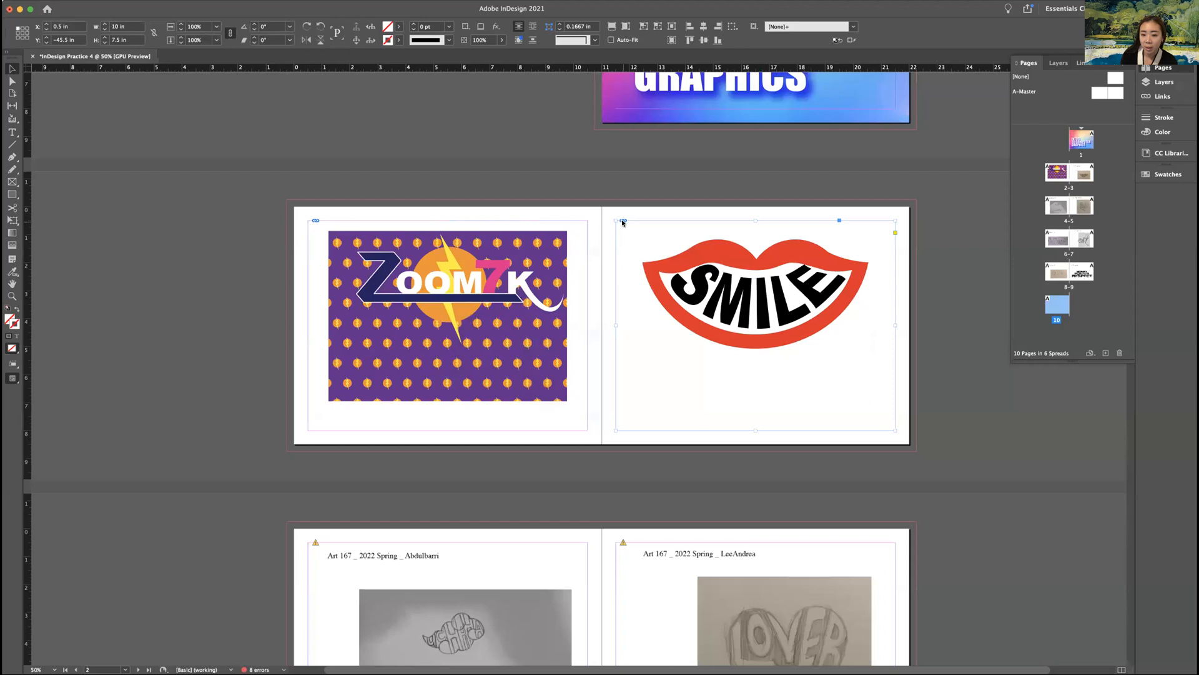
pyautogui.click(696, 361)
# Update the modified UCHIHA link on page 4 and LOVER BOY link on page 5, accepting the source layer visibility.
pyautogui.scroll(-5, 669, 344)
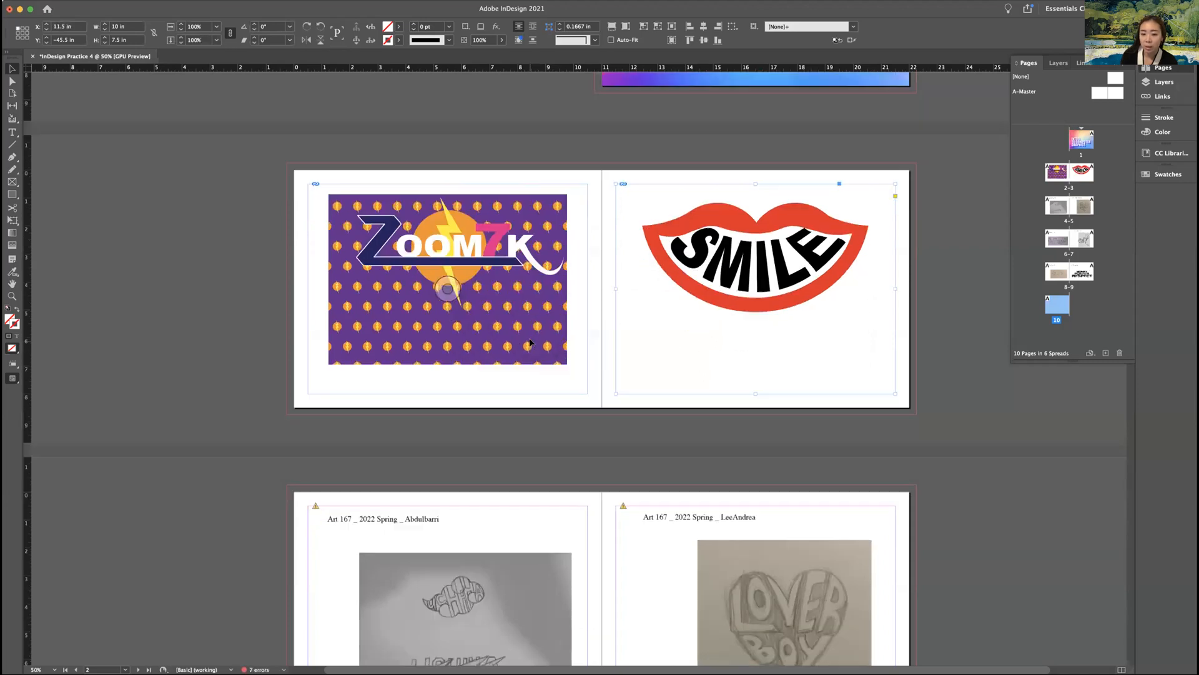
pyautogui.click(314, 356)
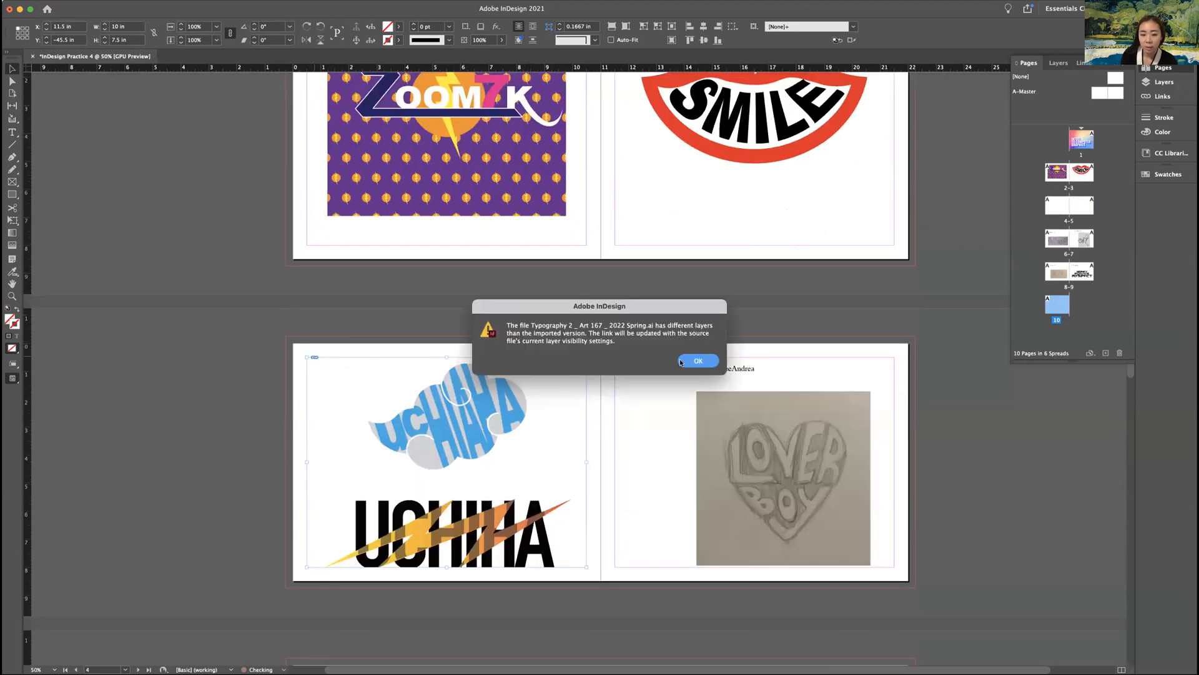
pyautogui.click(693, 359)
pyautogui.click(623, 359)
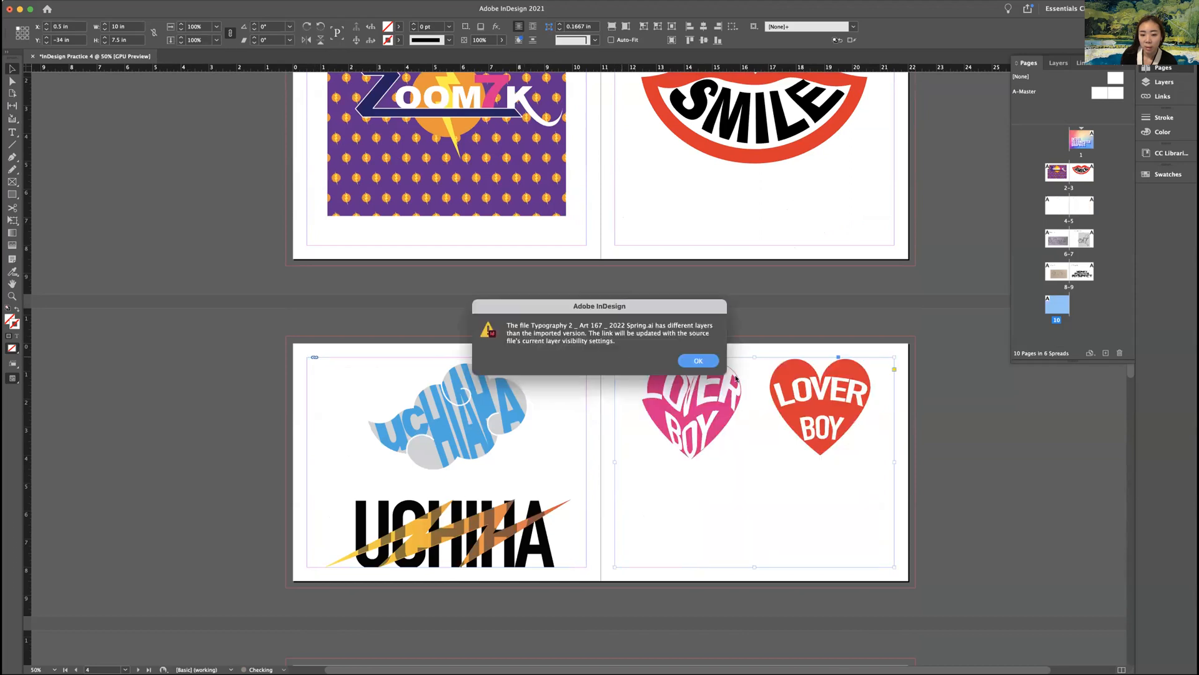
pyautogui.click(703, 360)
# Update the modified LOOK link on page 6 and the flower lettering link on page 7, accepting the source layer visibility.
pyautogui.scroll(-8, 704, 362)
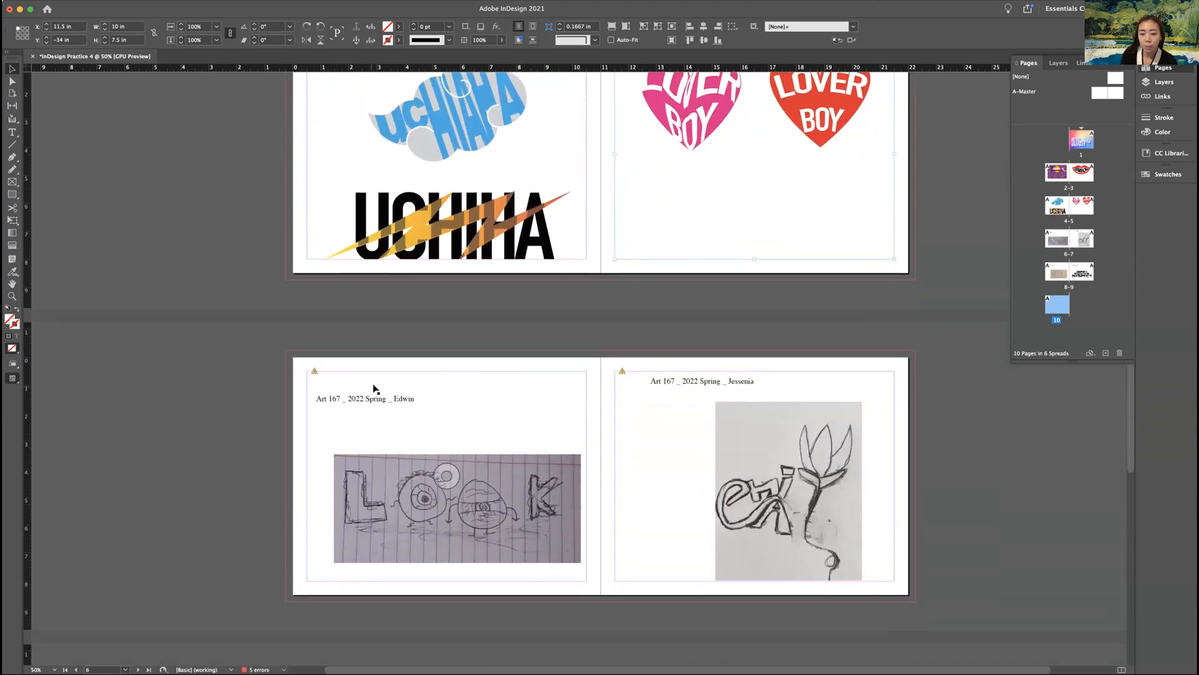
pyautogui.click(314, 371)
pyautogui.click(714, 360)
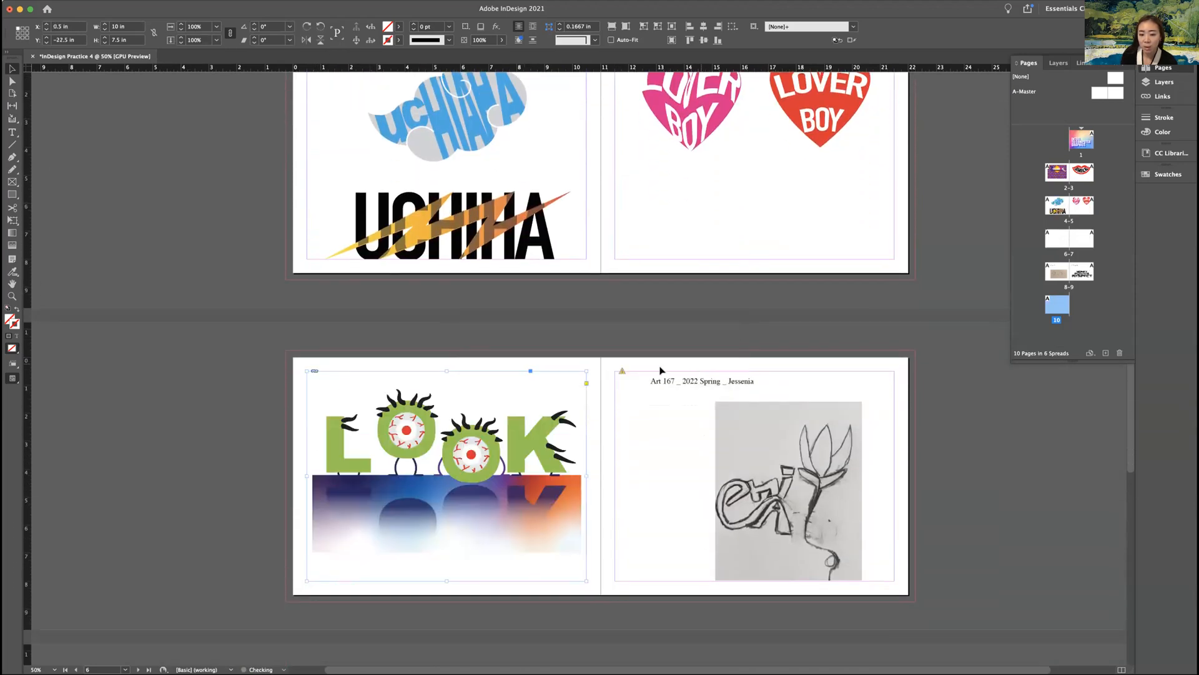
pyautogui.click(622, 372)
pyautogui.click(706, 360)
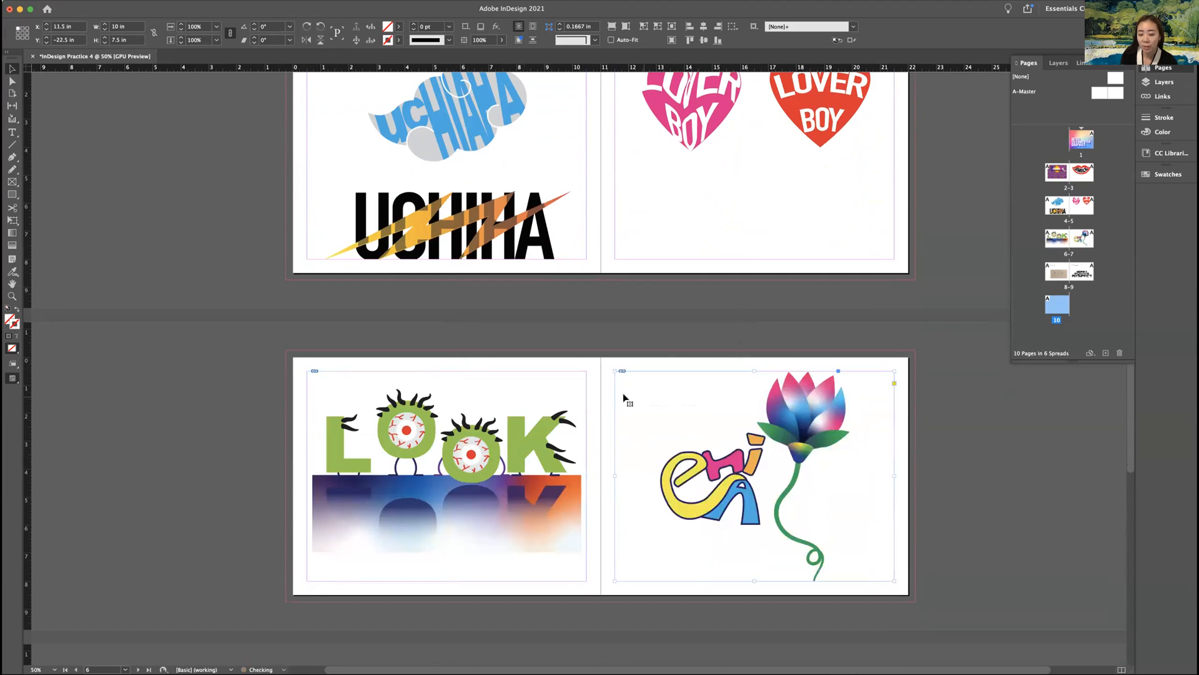
# Update the modified Monty link on page 8 and MONEY POWER RESPECT link on page 9, accepting the source layer visibility.
pyautogui.scroll(-10, 624, 396)
pyautogui.click(313, 292)
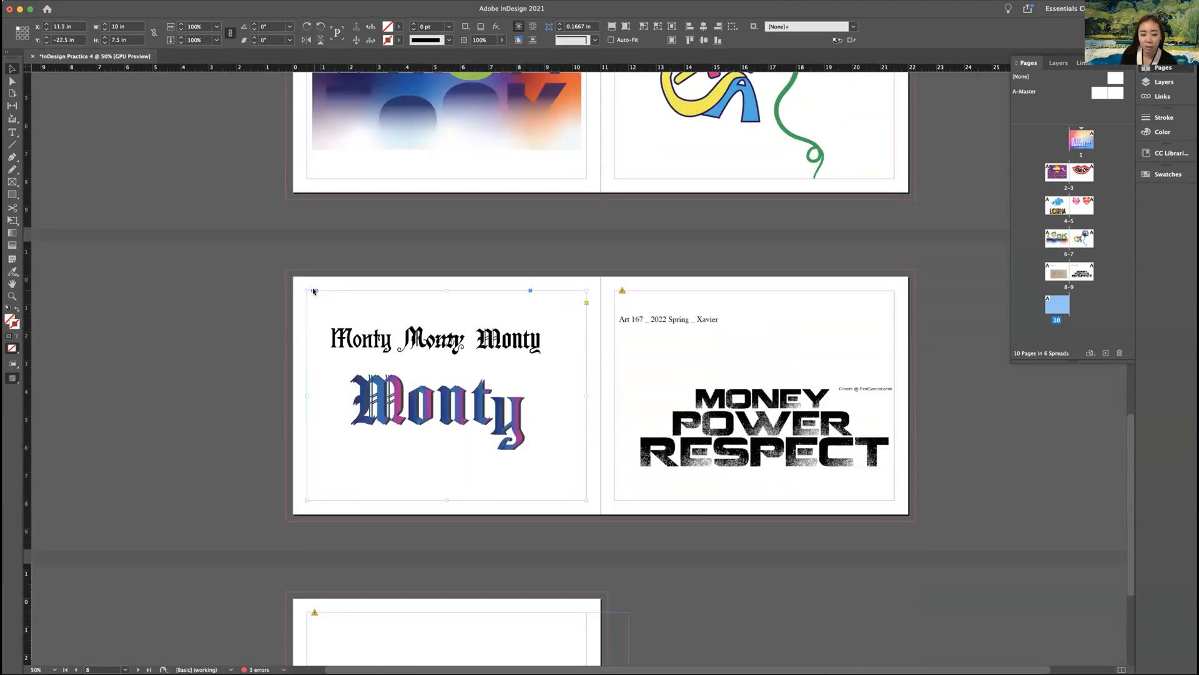
pyautogui.click(695, 361)
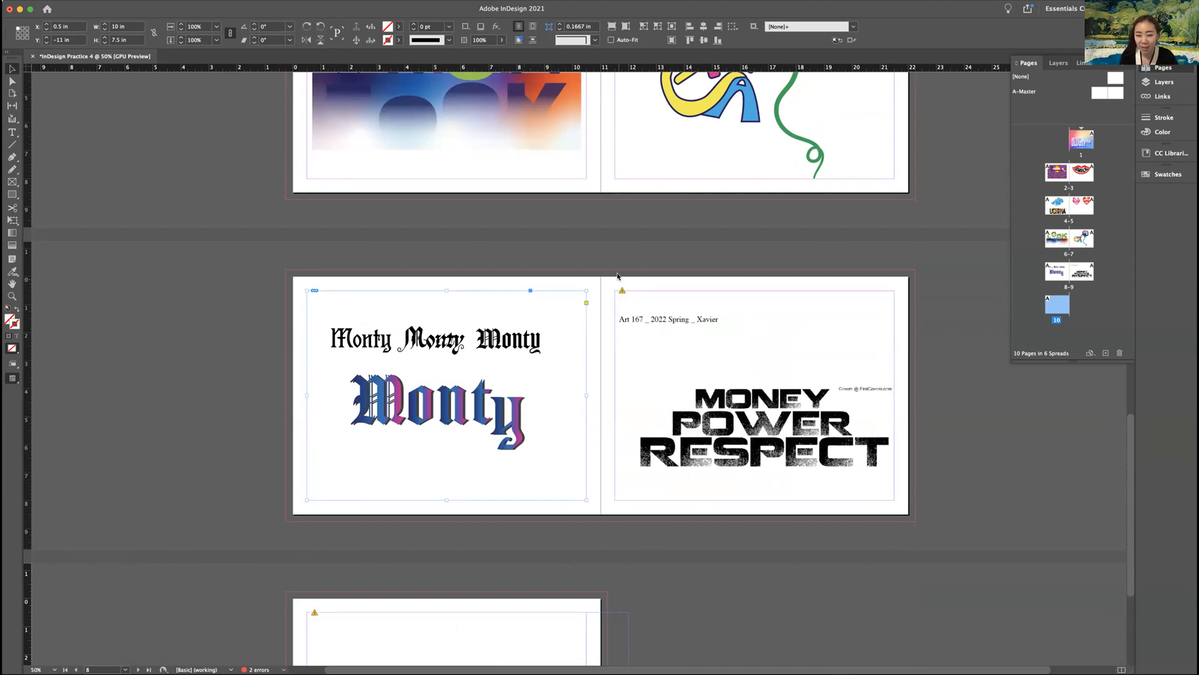
pyautogui.click(622, 292)
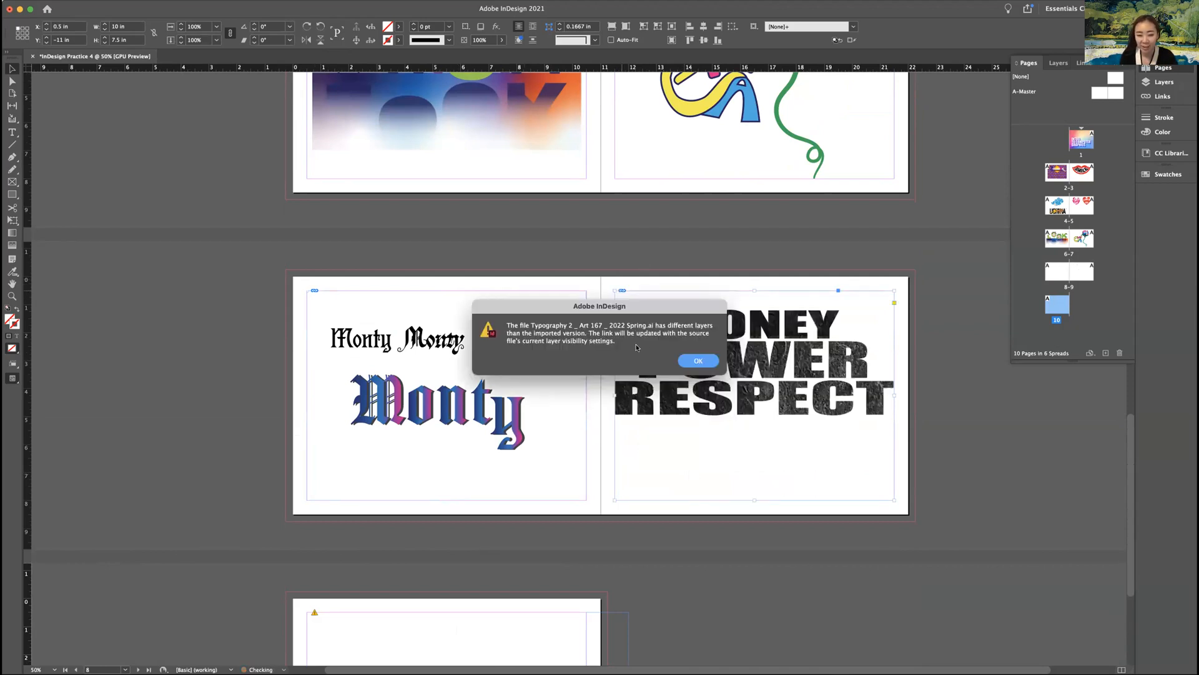
pyautogui.click(697, 361)
# Update the modified artwork link on page 10, accepting the source layer visibility.
pyautogui.scroll(-4, 814, 394)
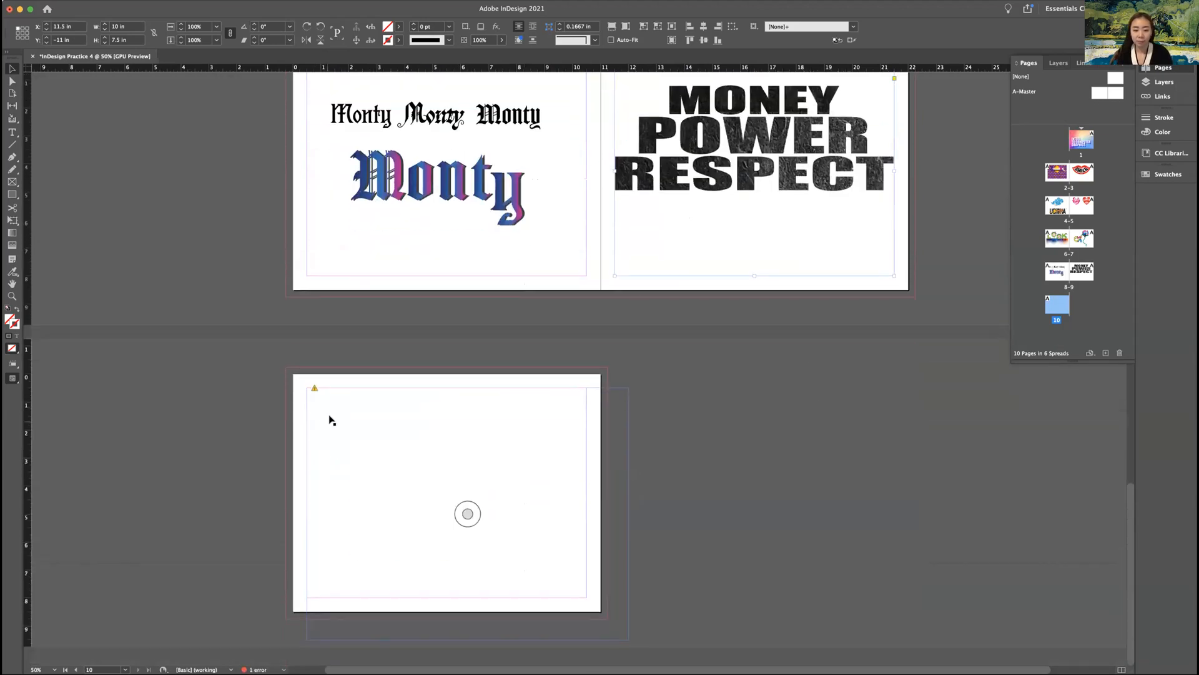
pyautogui.click(315, 388)
pyautogui.click(695, 360)
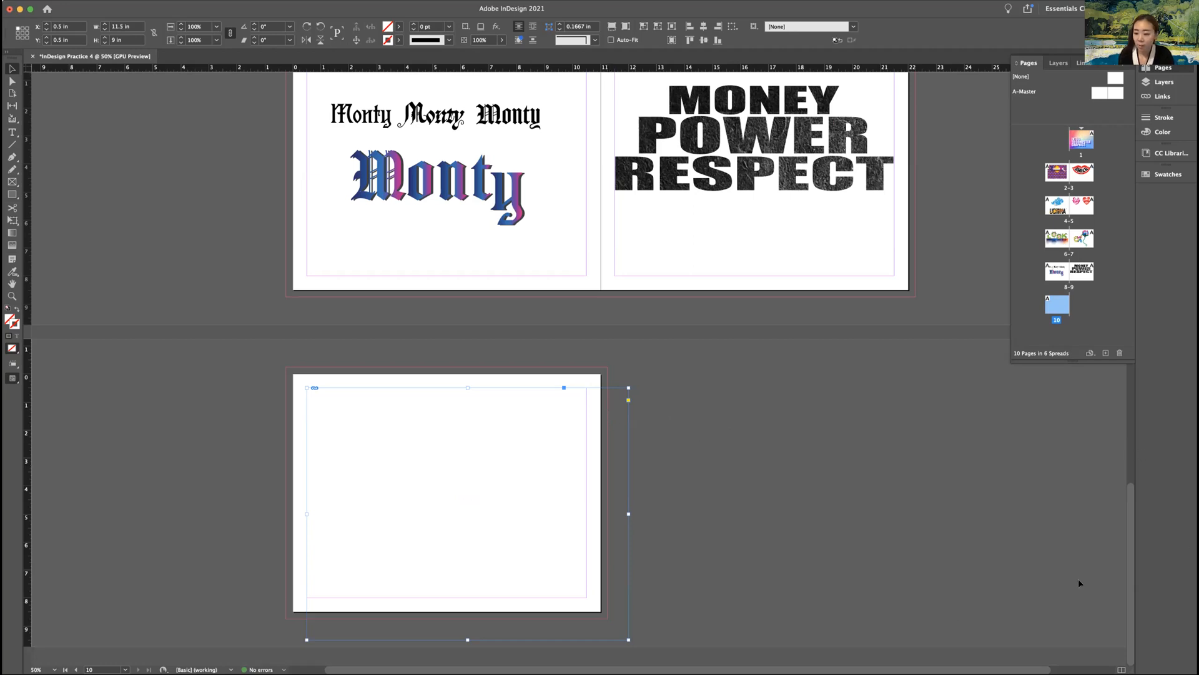
# Try to update the ZOOM7K link on page 2 and the SMILE link on page 3 again, accepting the layer warnings.
pyautogui.press('super+Tab')
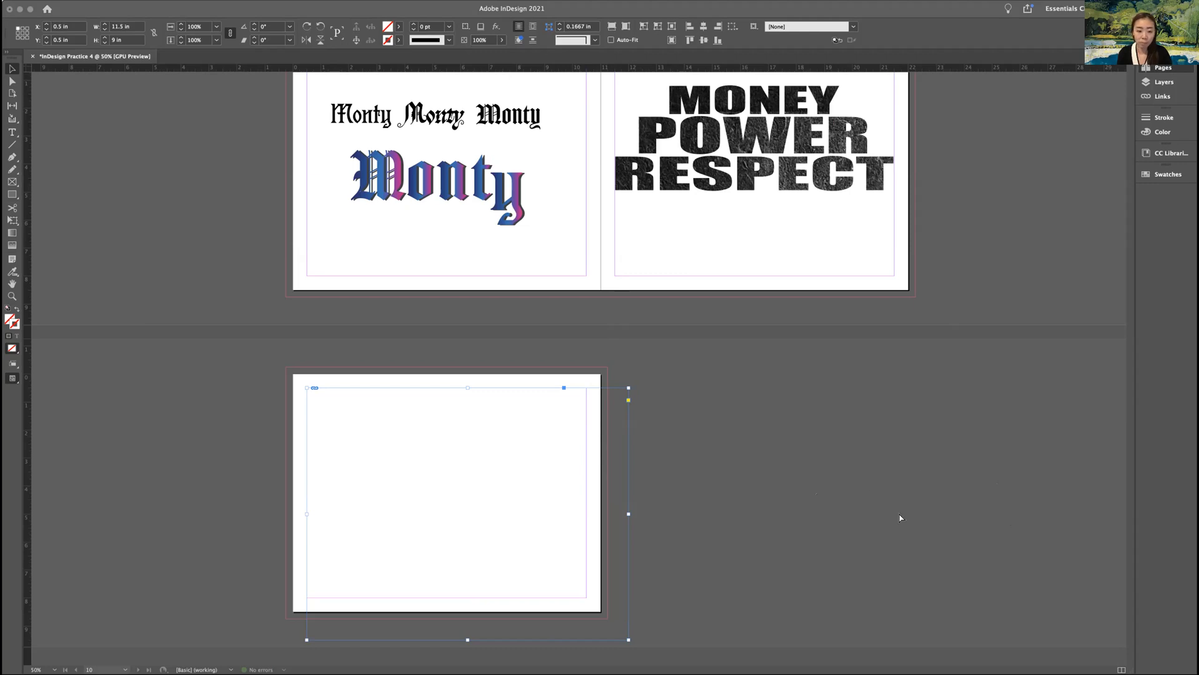
pyautogui.click(643, 377)
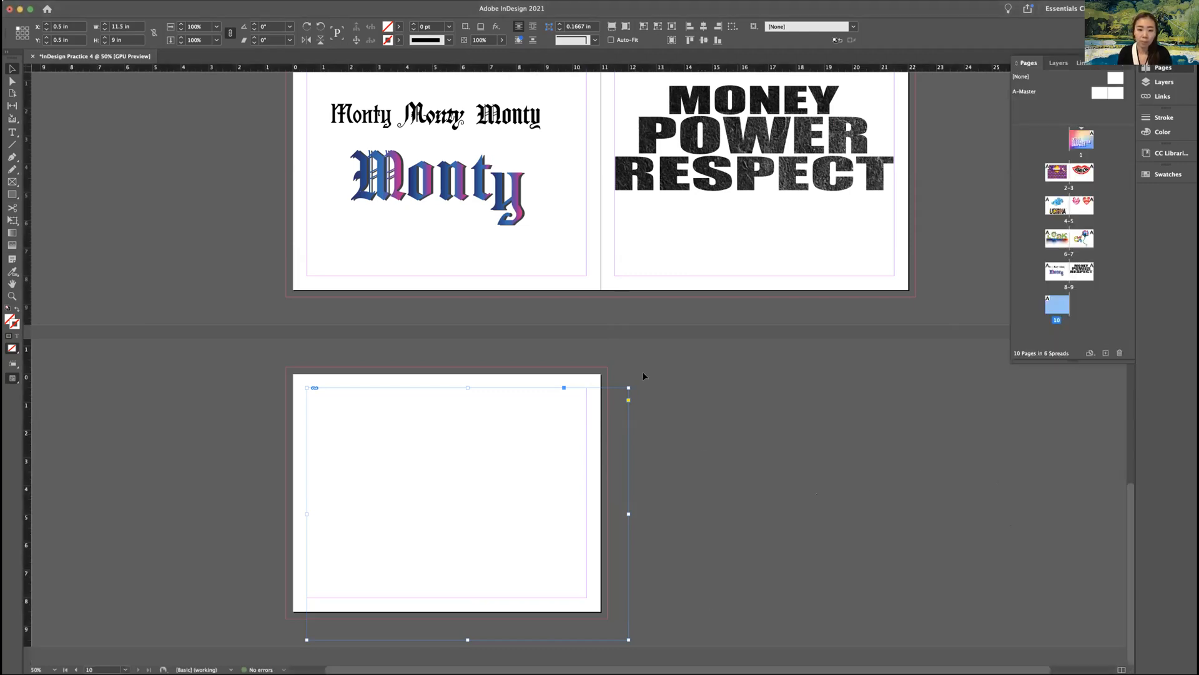
pyautogui.click(732, 430)
pyautogui.scroll(20, 732, 430)
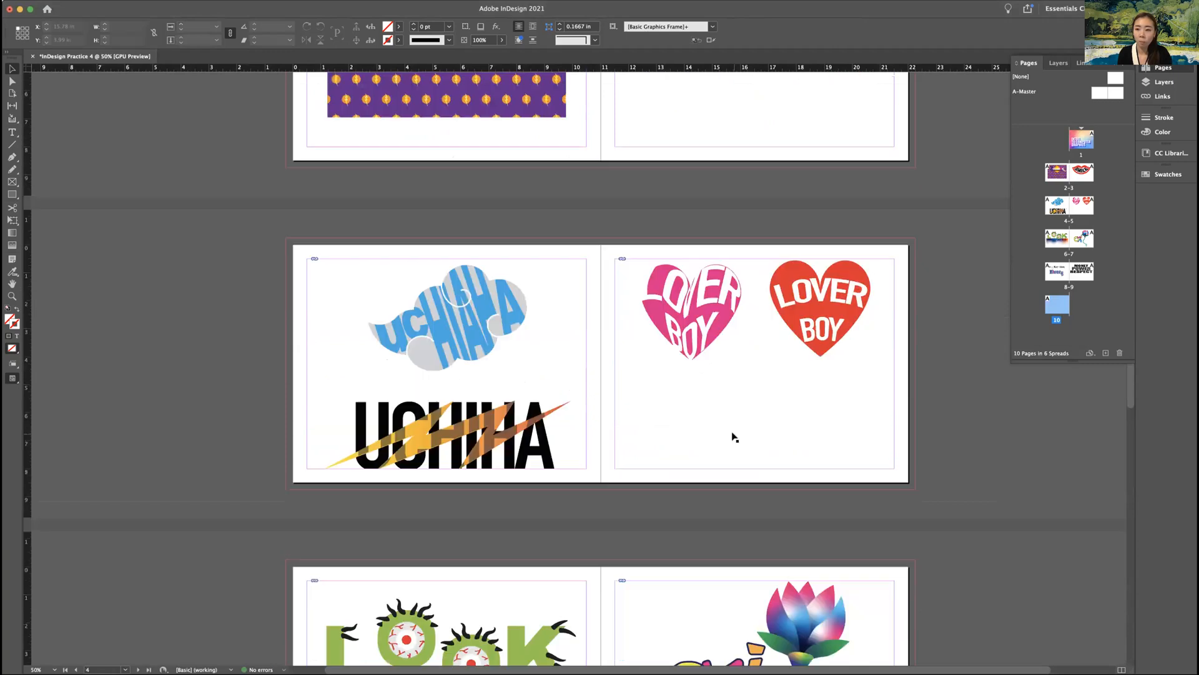
pyautogui.scroll(-3, 733, 436)
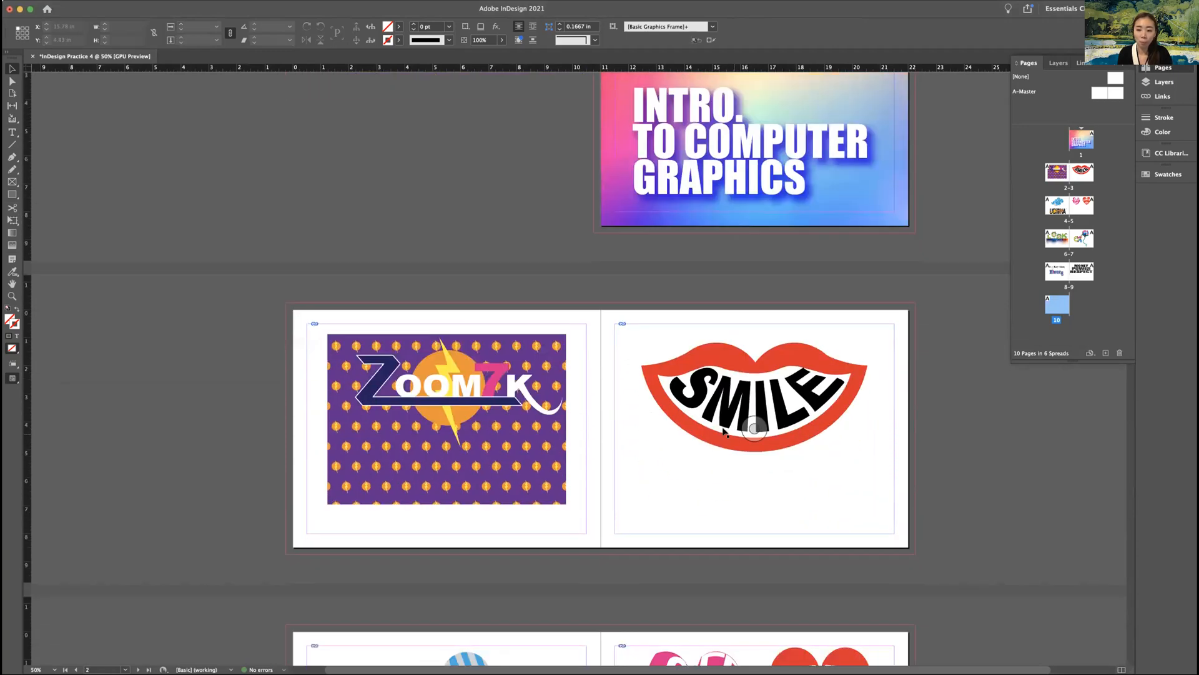
pyautogui.click(328, 323)
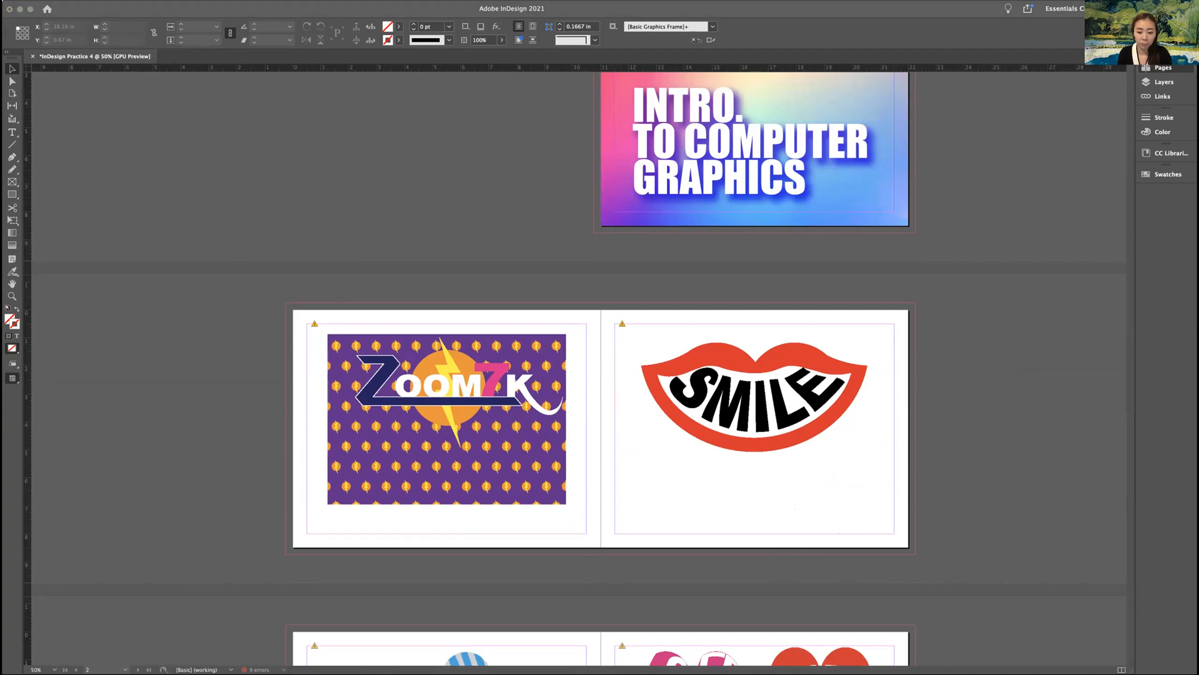
pyautogui.click(766, 453)
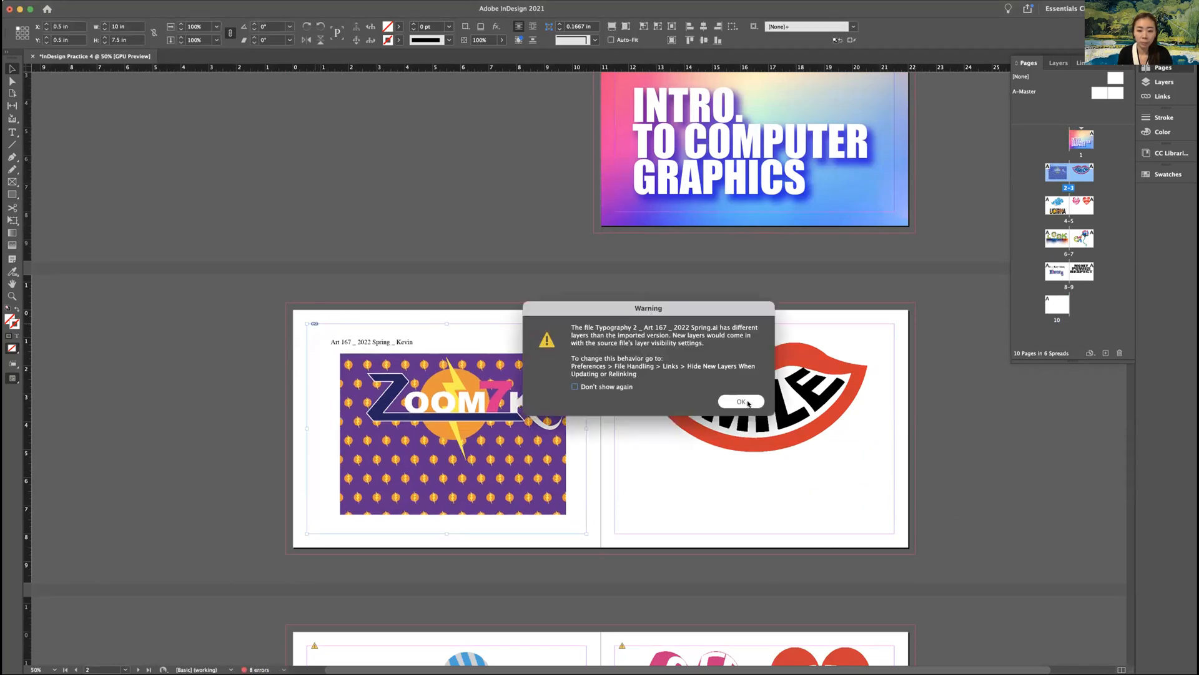
pyautogui.click(745, 401)
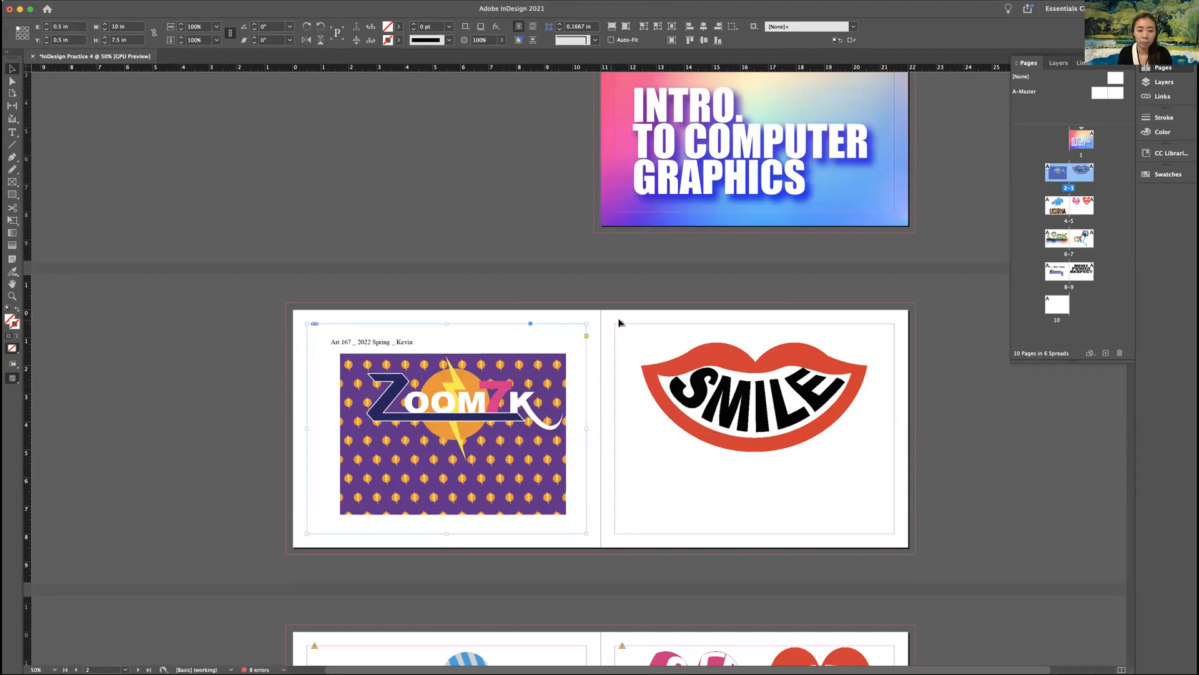
pyautogui.click(739, 401)
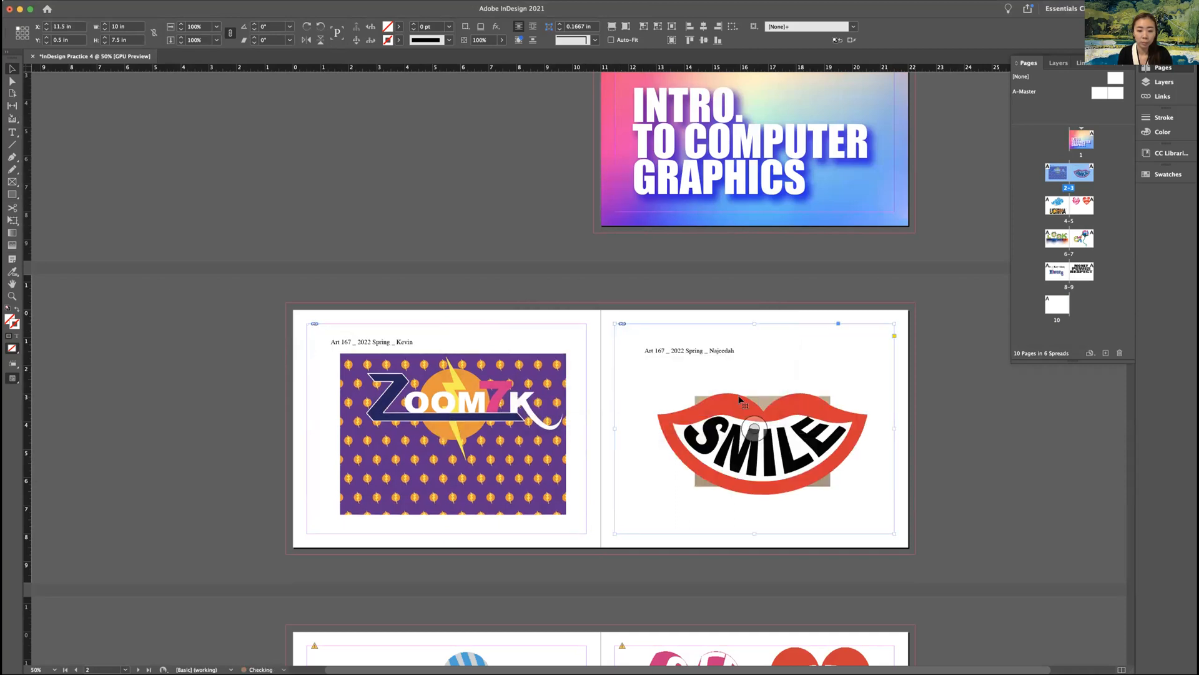
# Undo the repeated link update on page 3, check the artwork on pages 4 and 5, and switch away from InDesign.
pyautogui.scroll(-4, 616, 430)
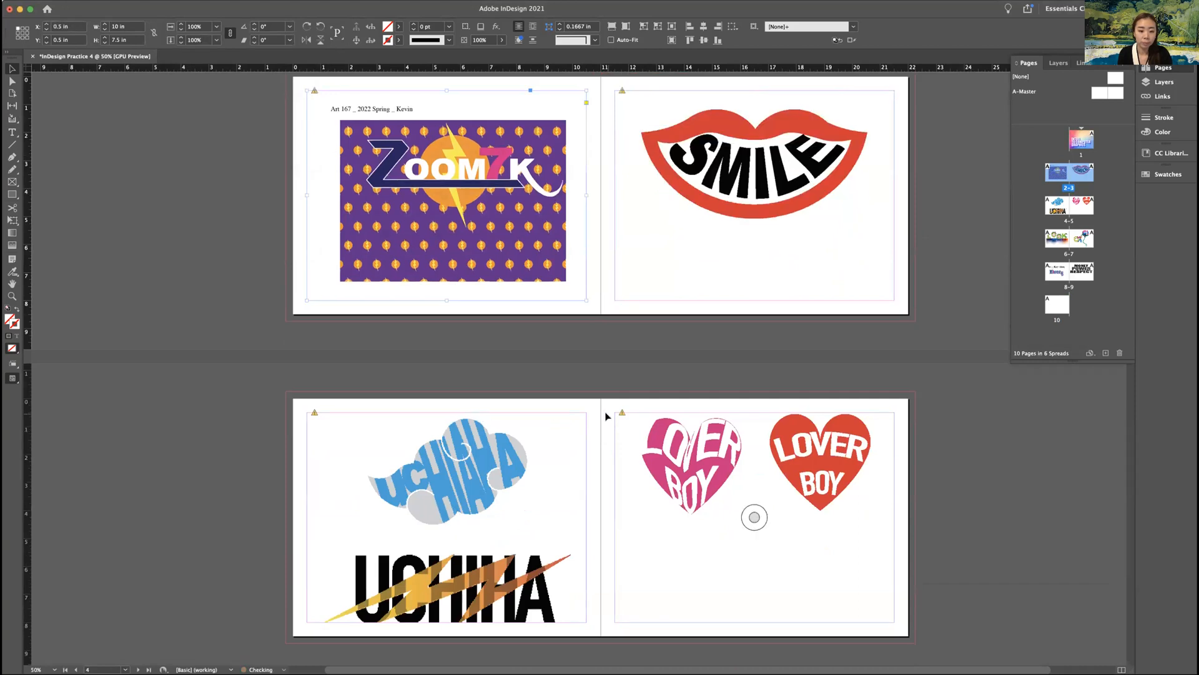
pyautogui.scroll(-3, 606, 416)
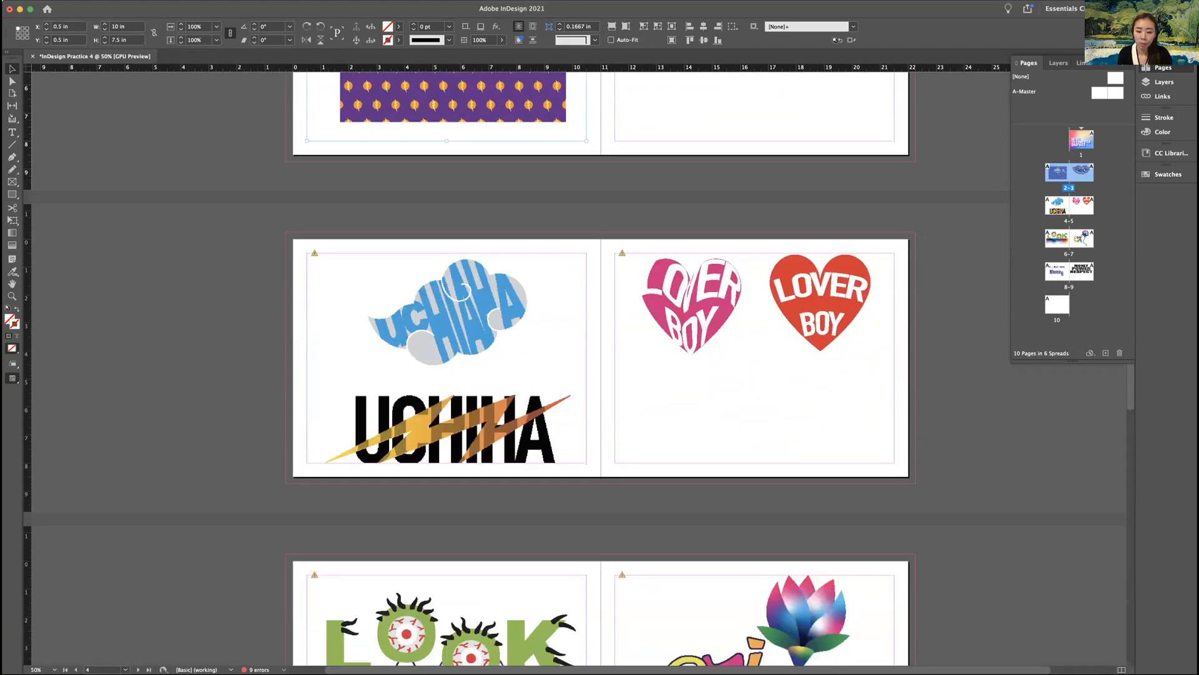
pyautogui.press('super+Tab')
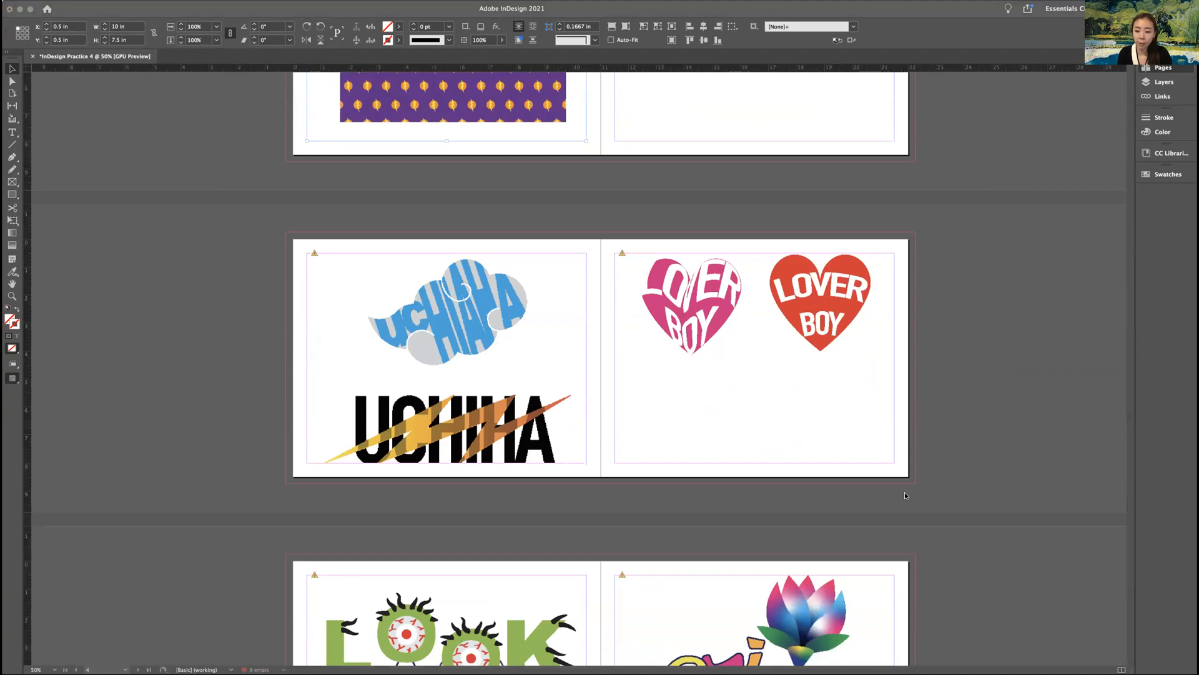
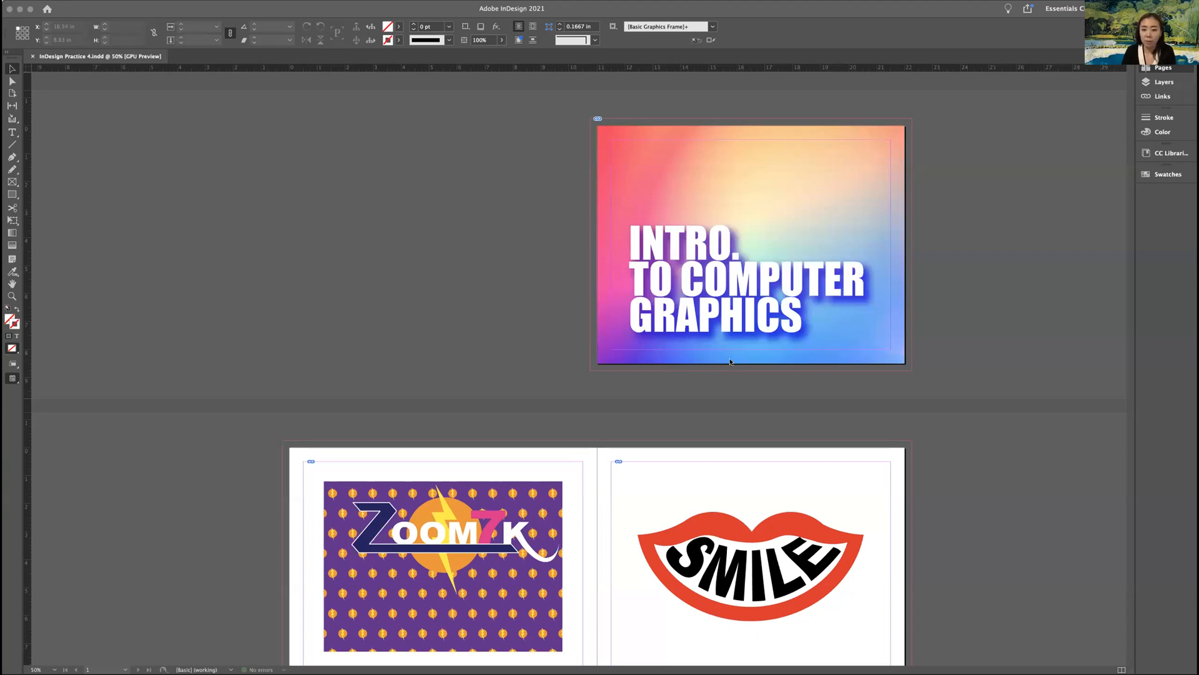
# Examine the artwork and its position within the margins on pages 2 through 9.
pyautogui.scroll(-10, 672, 352)
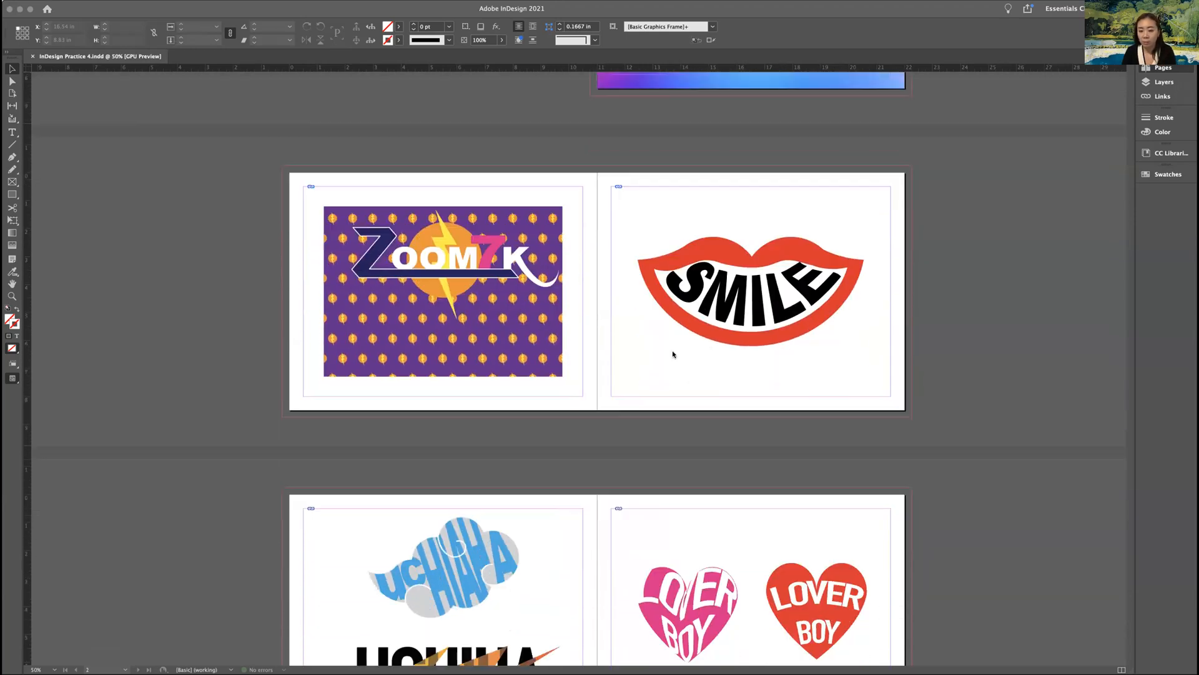
pyautogui.scroll(-3, 672, 353)
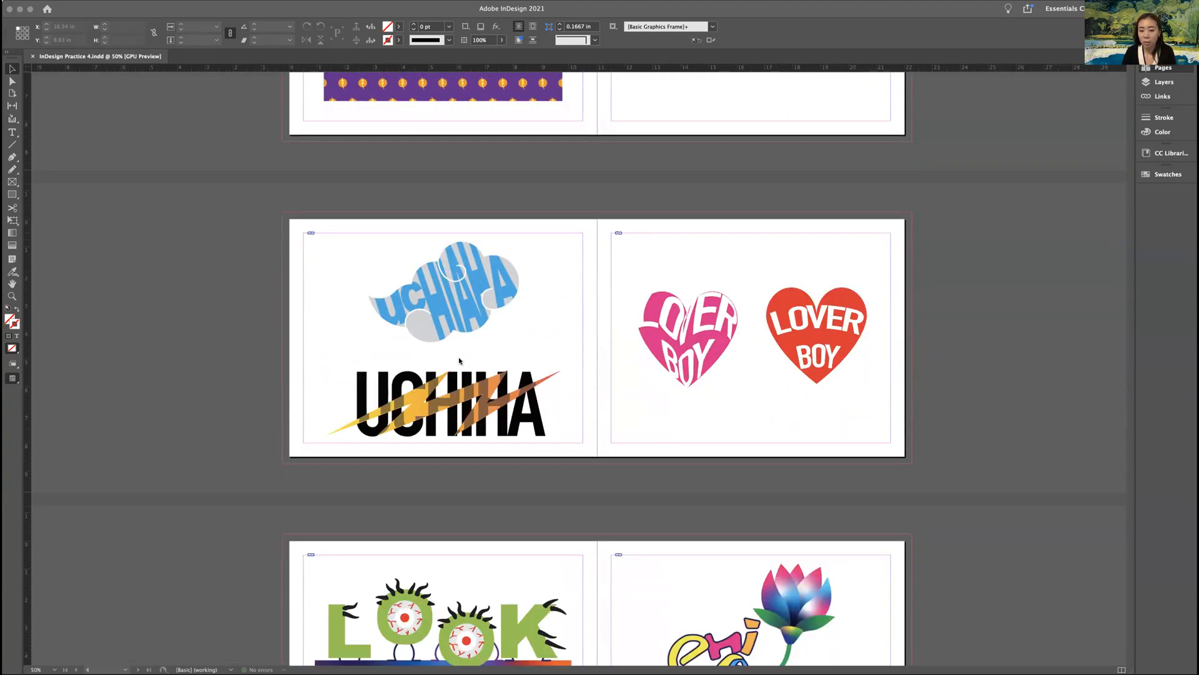
pyautogui.scroll(-5, 480, 353)
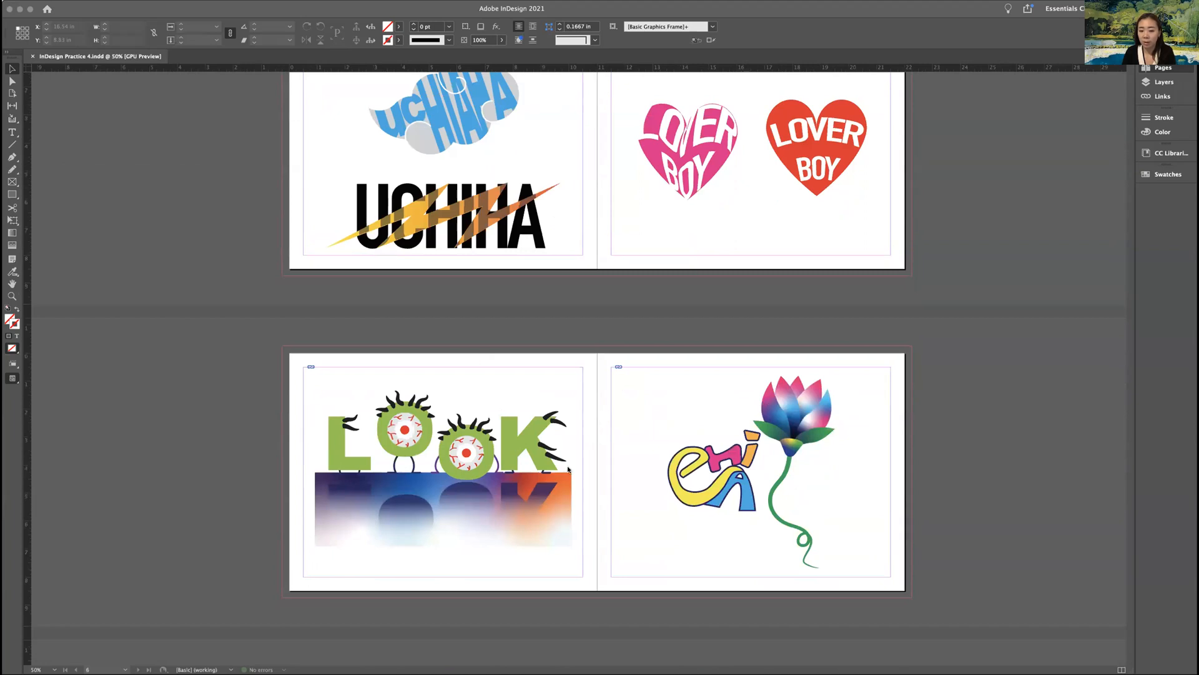
pyautogui.scroll(-6, 741, 390)
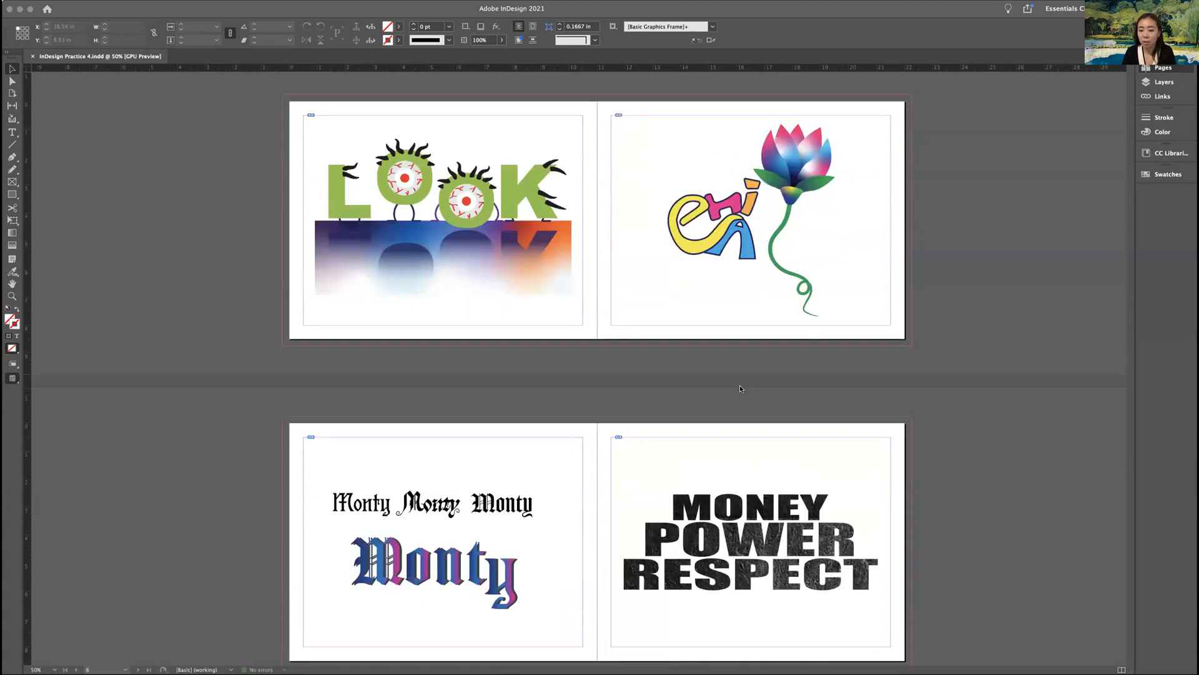
# Enlarge the two LOVER BOY hearts on page 5 slightly and proportionally around their center, within their frame.
pyautogui.scroll(-1, 740, 388)
pyautogui.scroll(2, 752, 453)
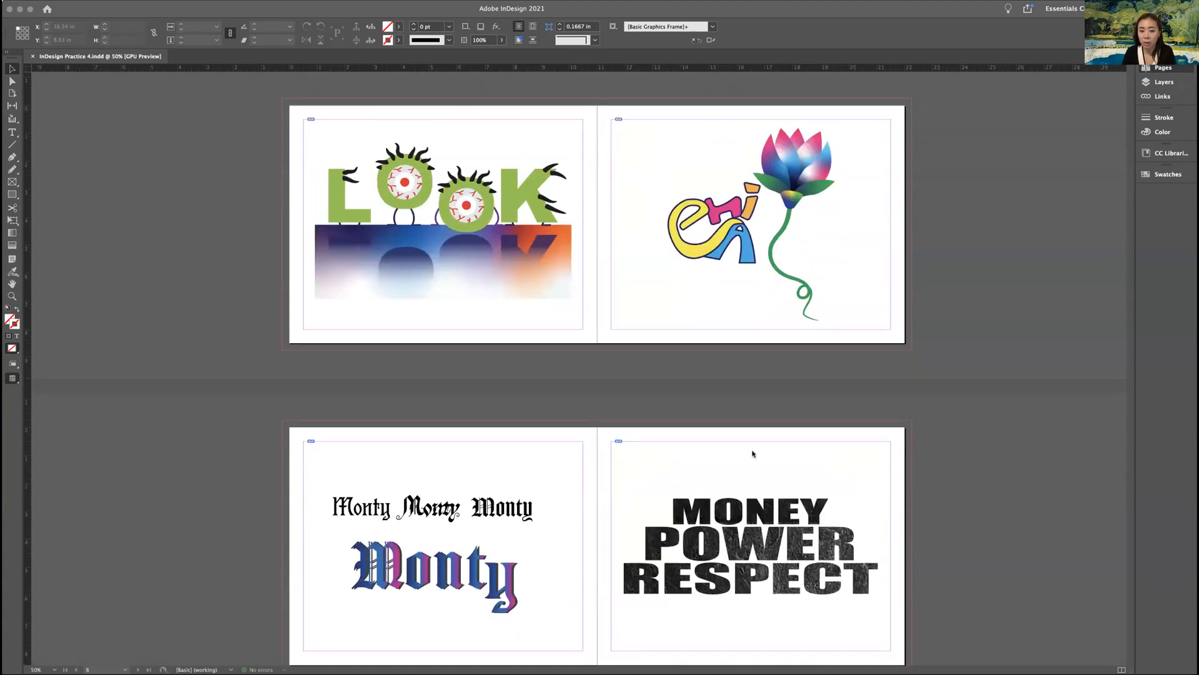
pyautogui.scroll(13, 753, 454)
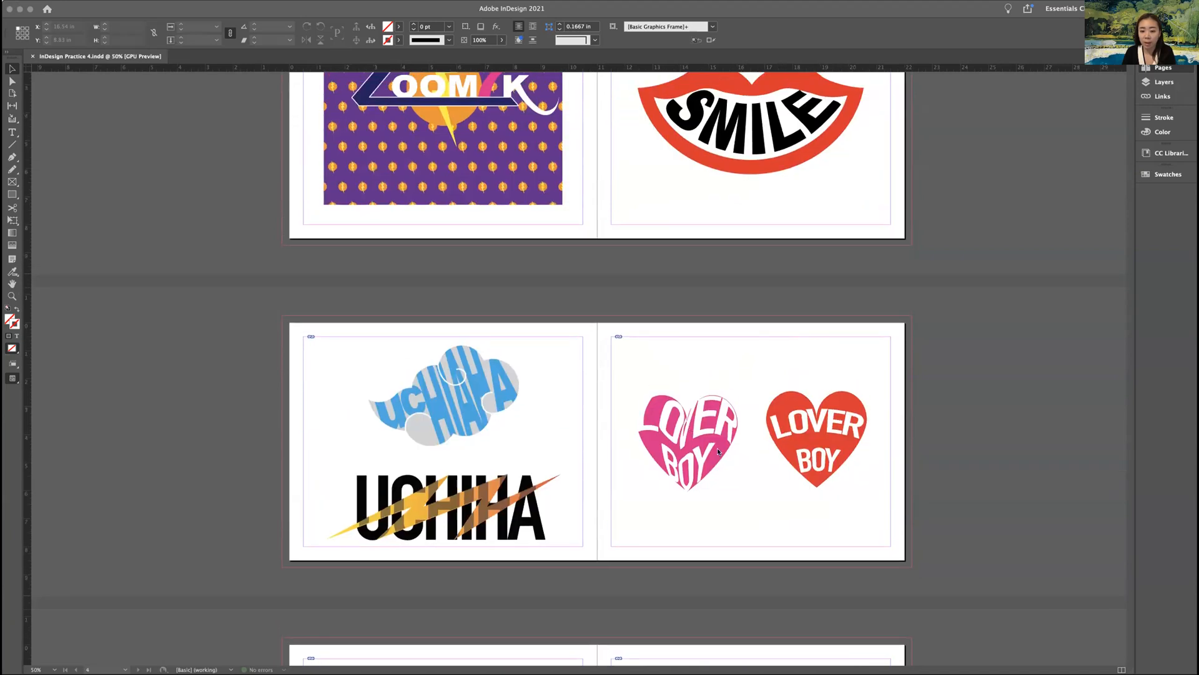
pyautogui.click(719, 451)
pyautogui.click(719, 442)
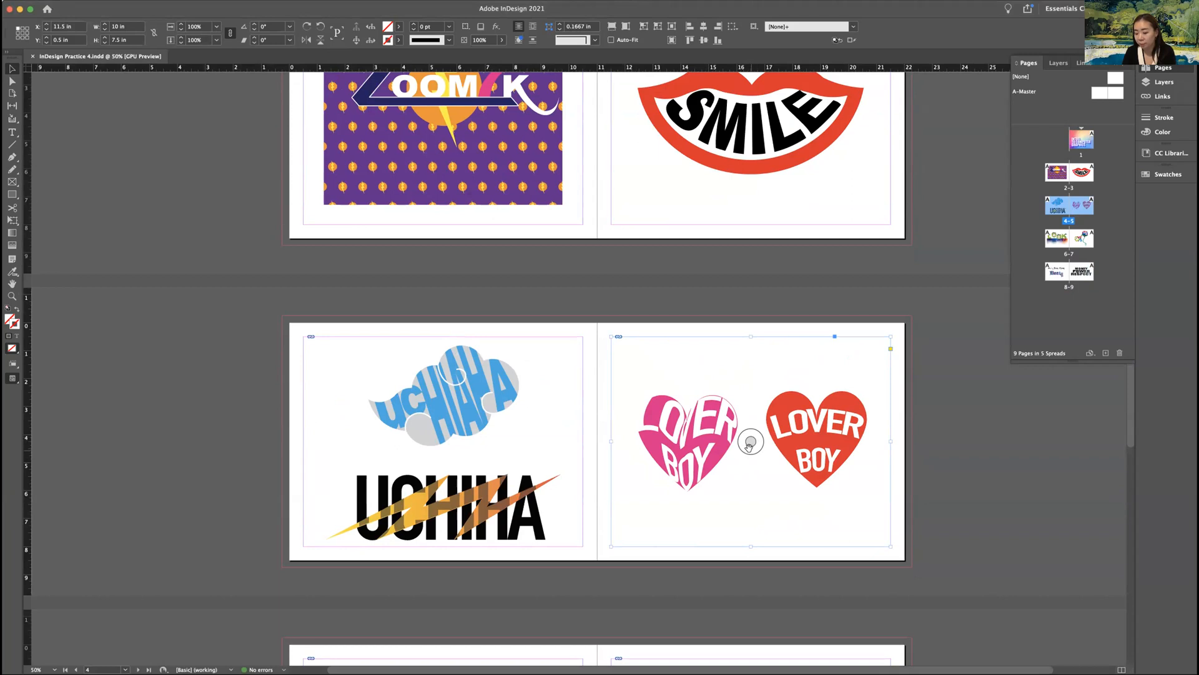
pyautogui.click(751, 442)
pyautogui.moveTo(751, 451); pyautogui.dragTo(751, 442)
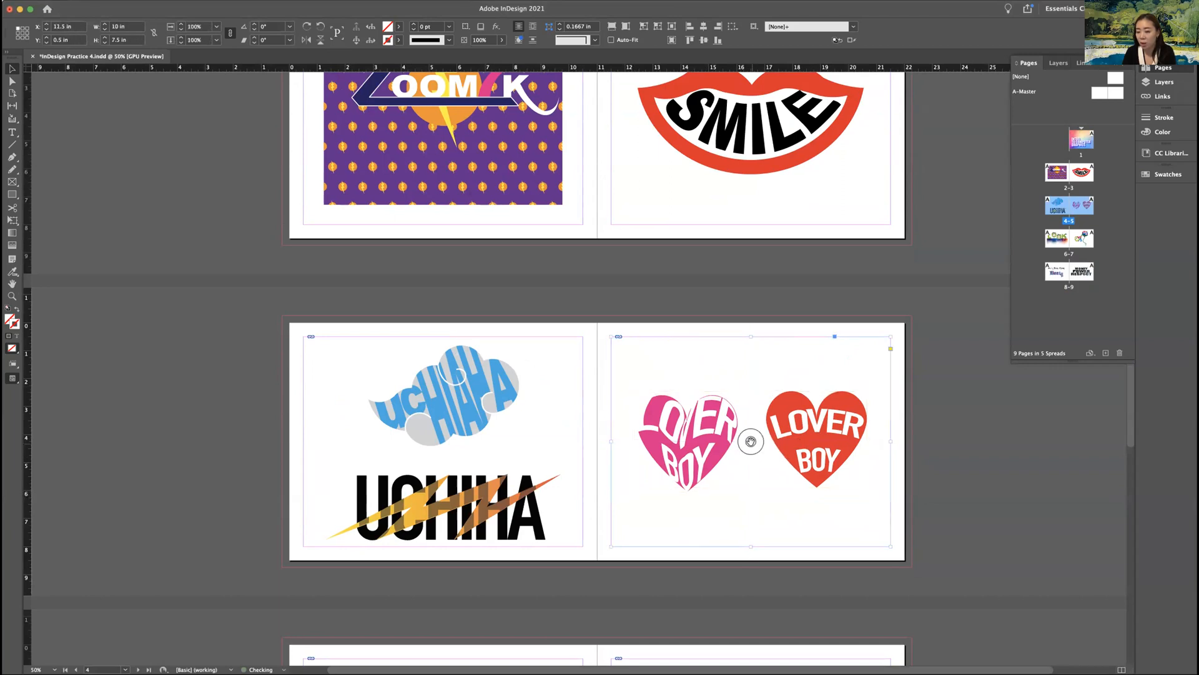
pyautogui.click(751, 442)
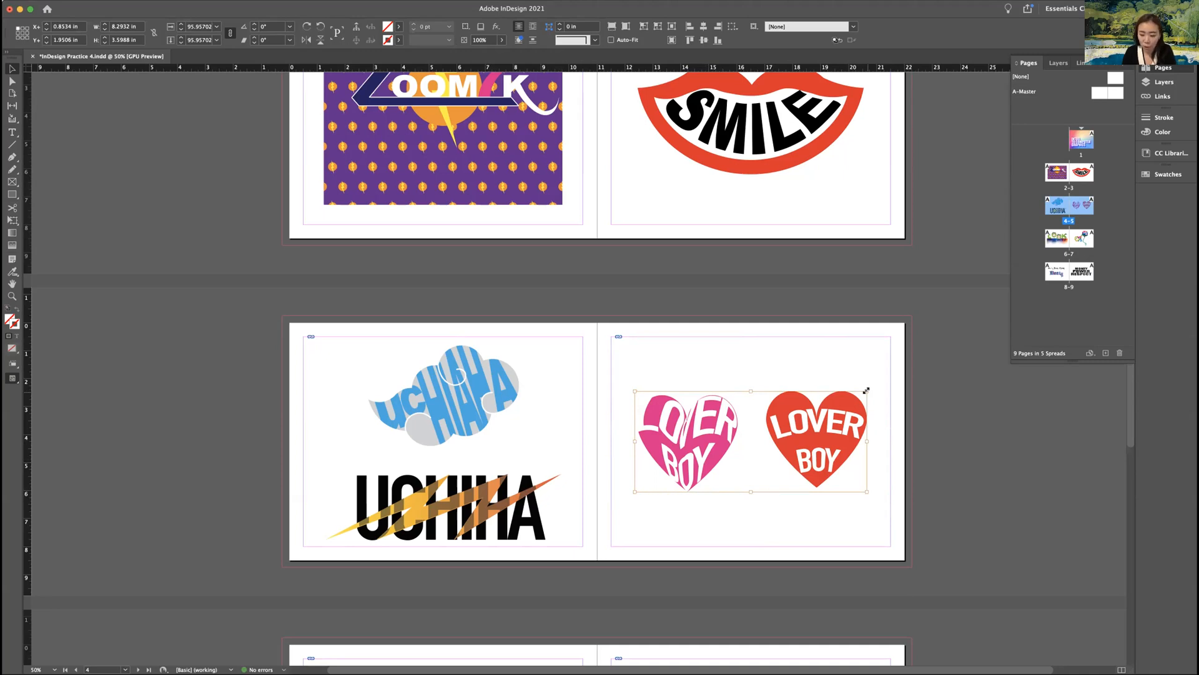
pyautogui.moveTo(866, 389); pyautogui.dragTo(869, 384)
pyautogui.click(961, 434)
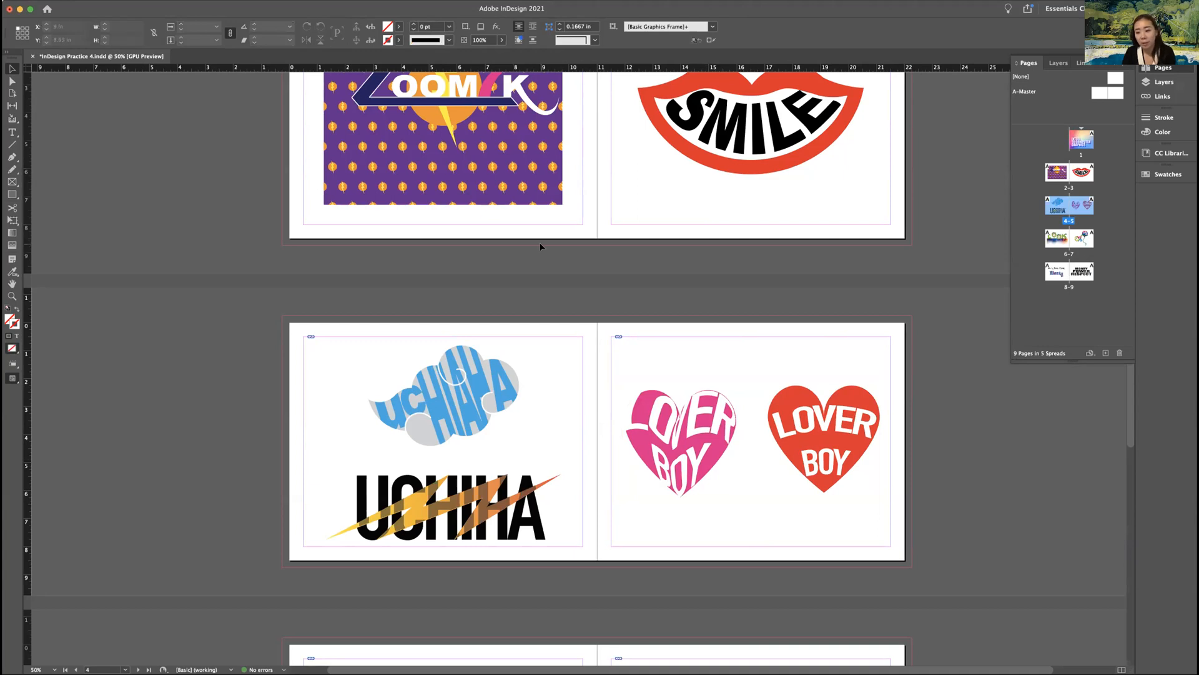
# Review the package summary for the entire publication, cancel packaging, and look back through the spreads to the cover.
pyautogui.scroll(-10, 537, 243)
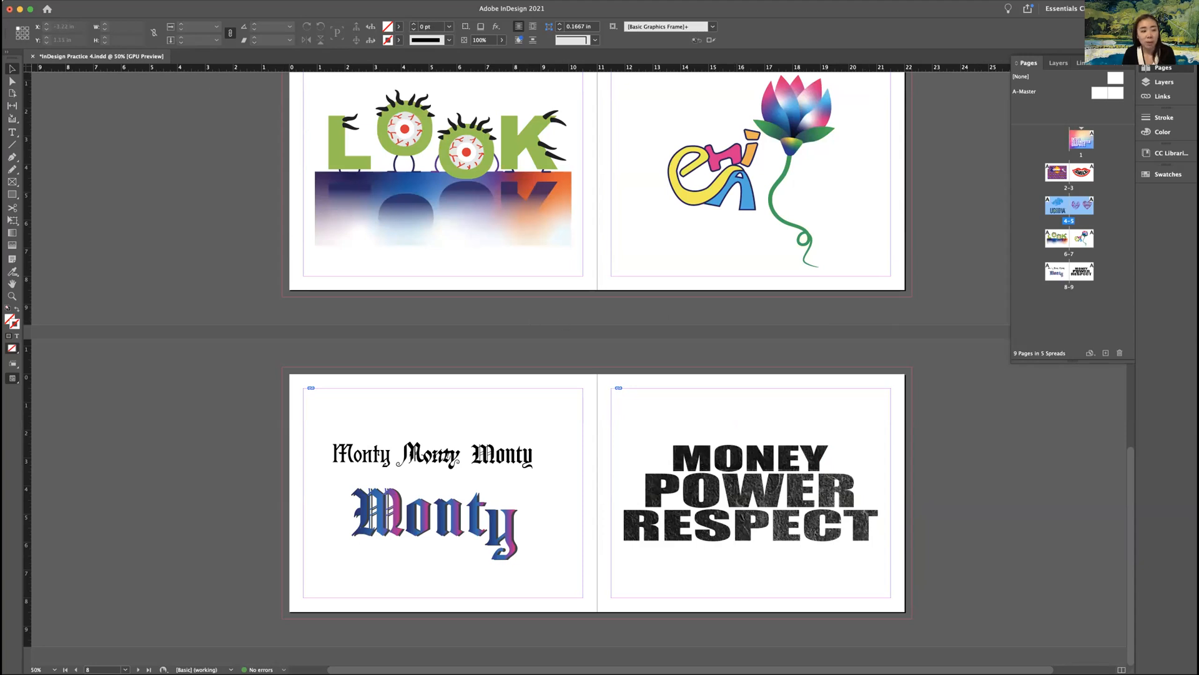
pyautogui.click(63, 0)
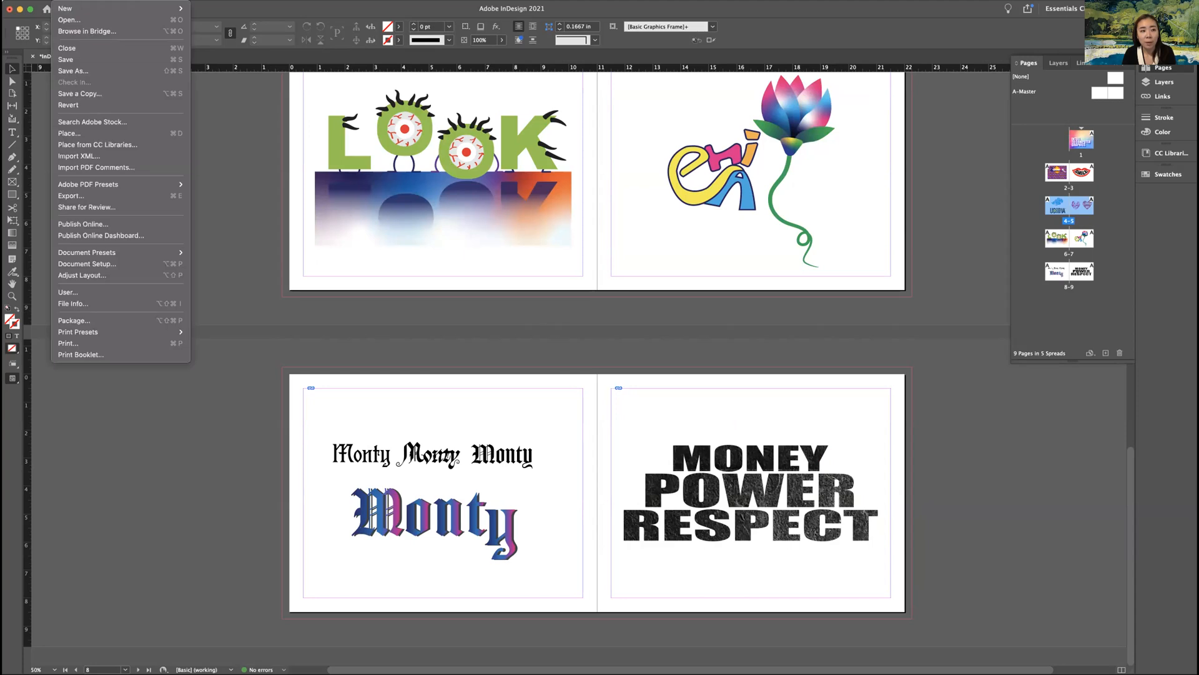
pyautogui.click(73, 320)
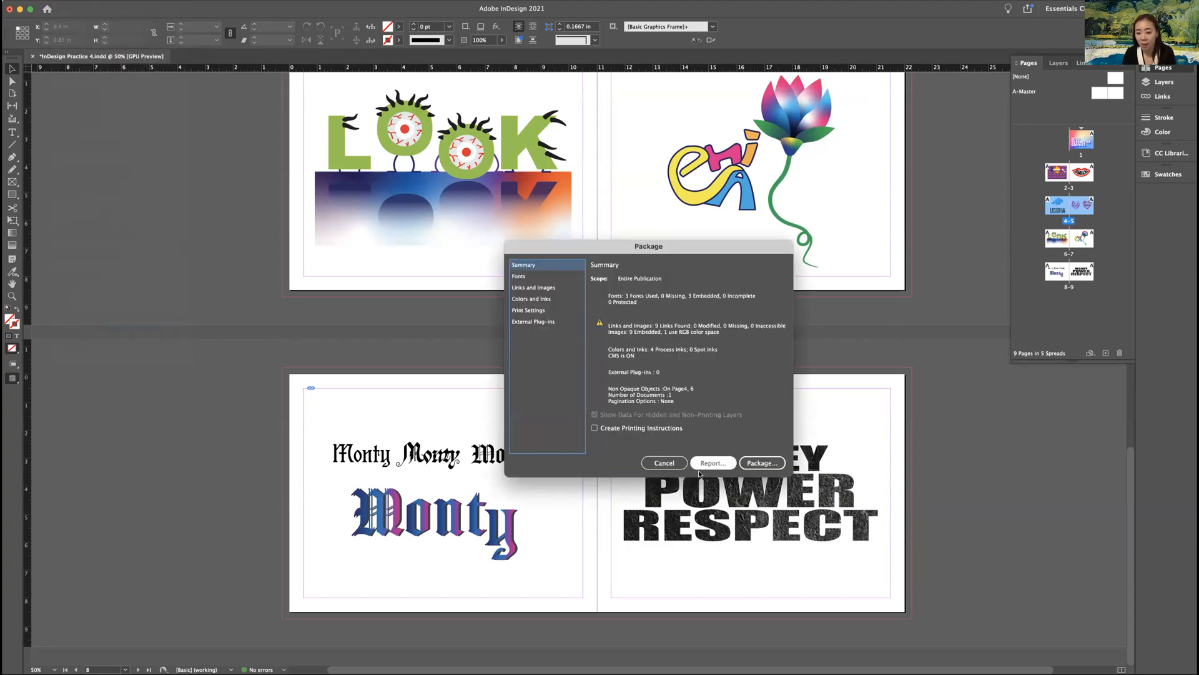
pyautogui.click(664, 462)
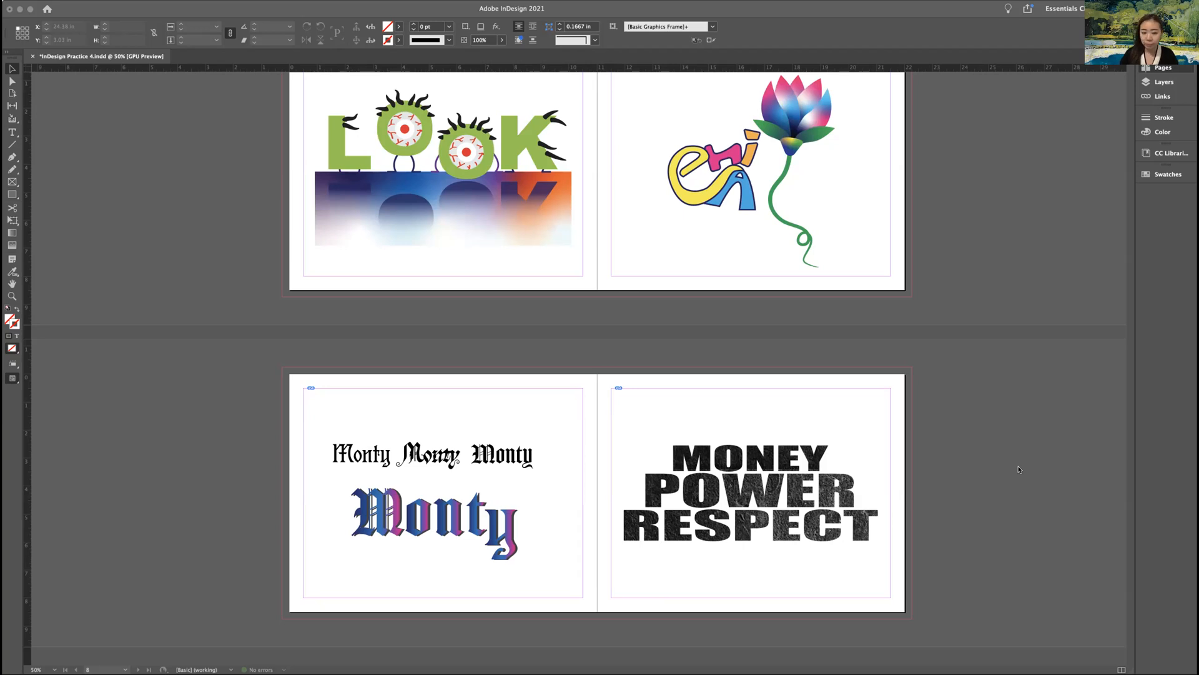
pyautogui.scroll(15, 485, 241)
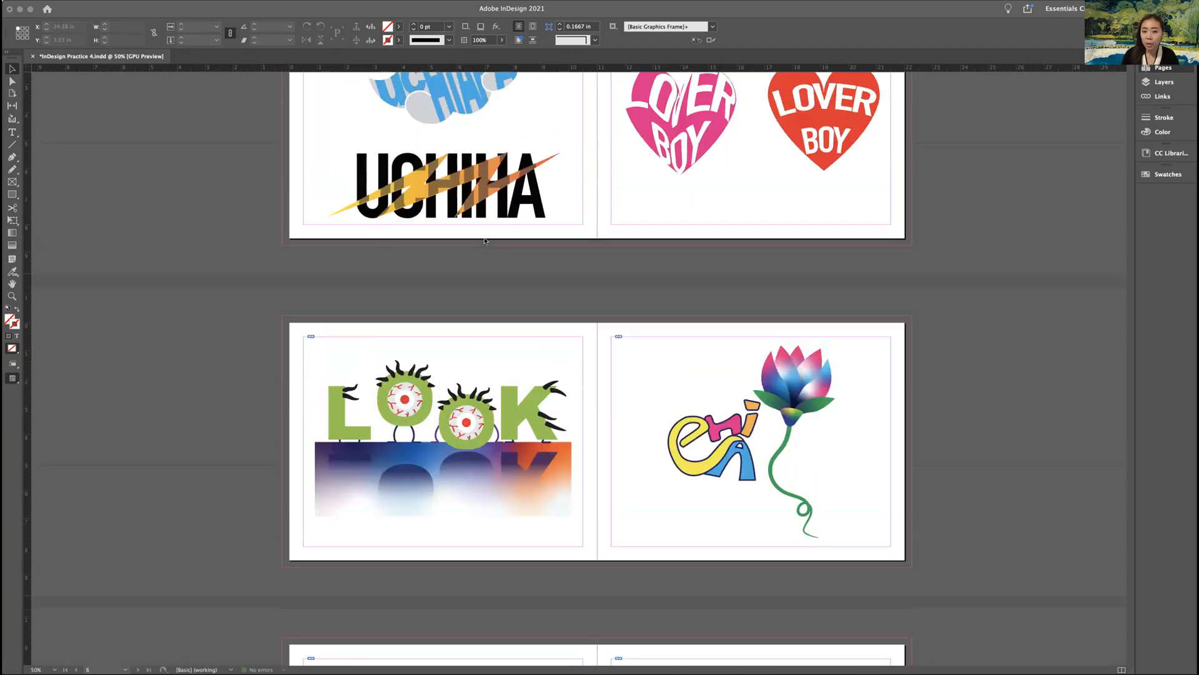
pyautogui.scroll(3, 485, 241)
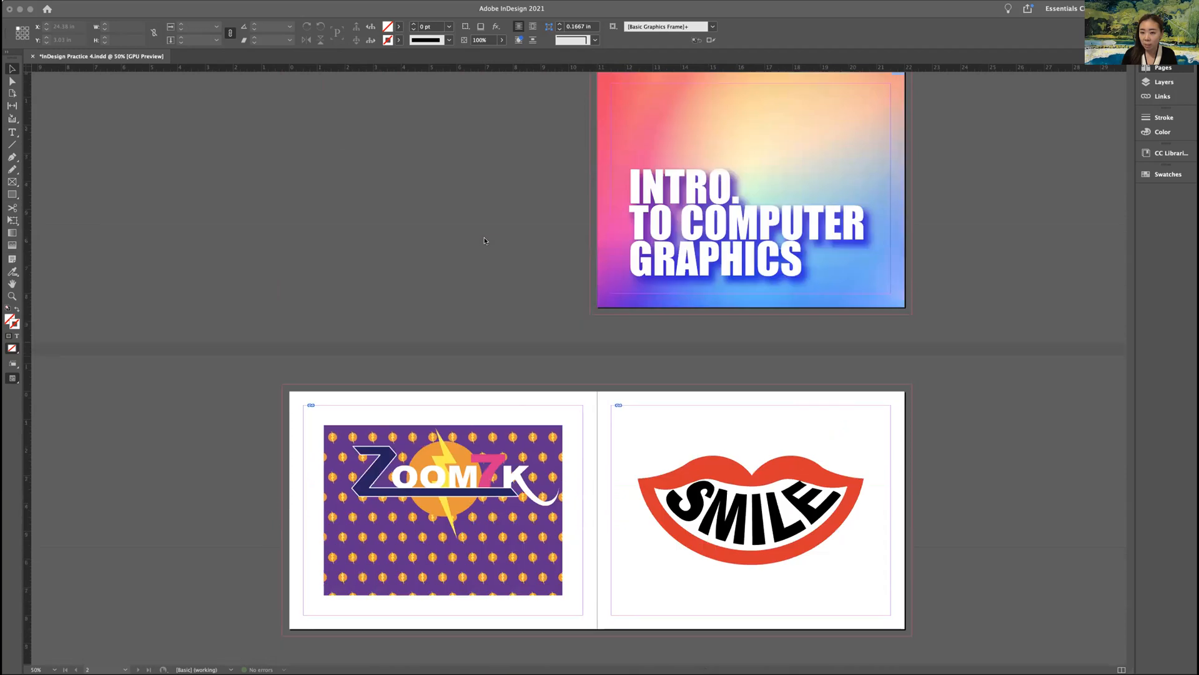